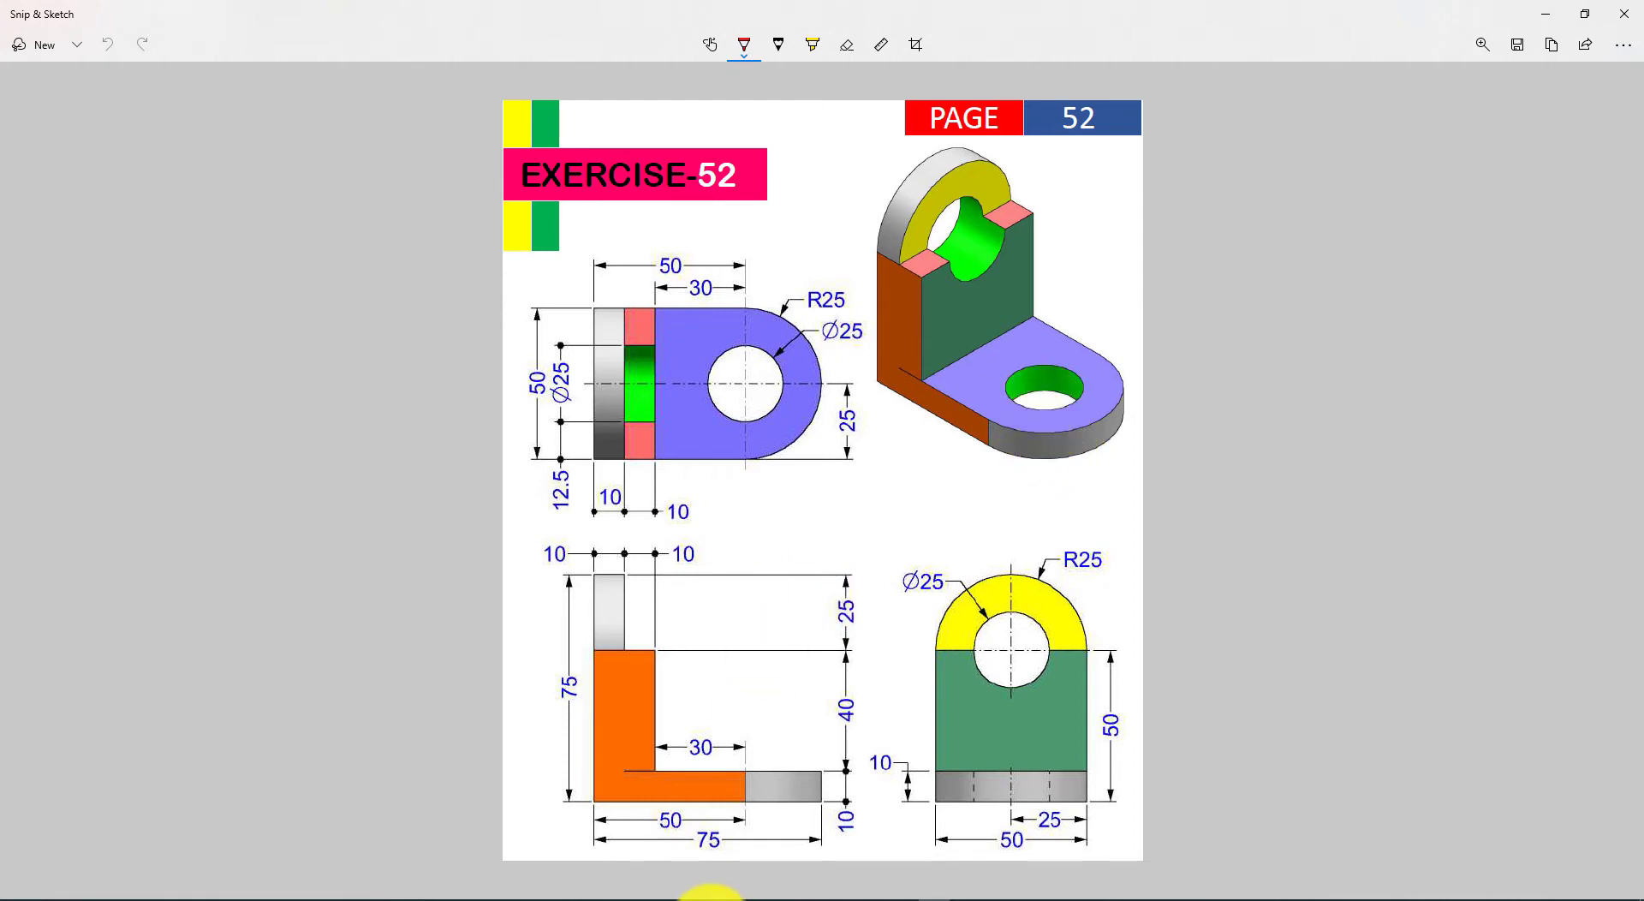
Switch to SOLIDWORKS and create a new part document
{"action": "left_click", "coordinate": [424, 896]}
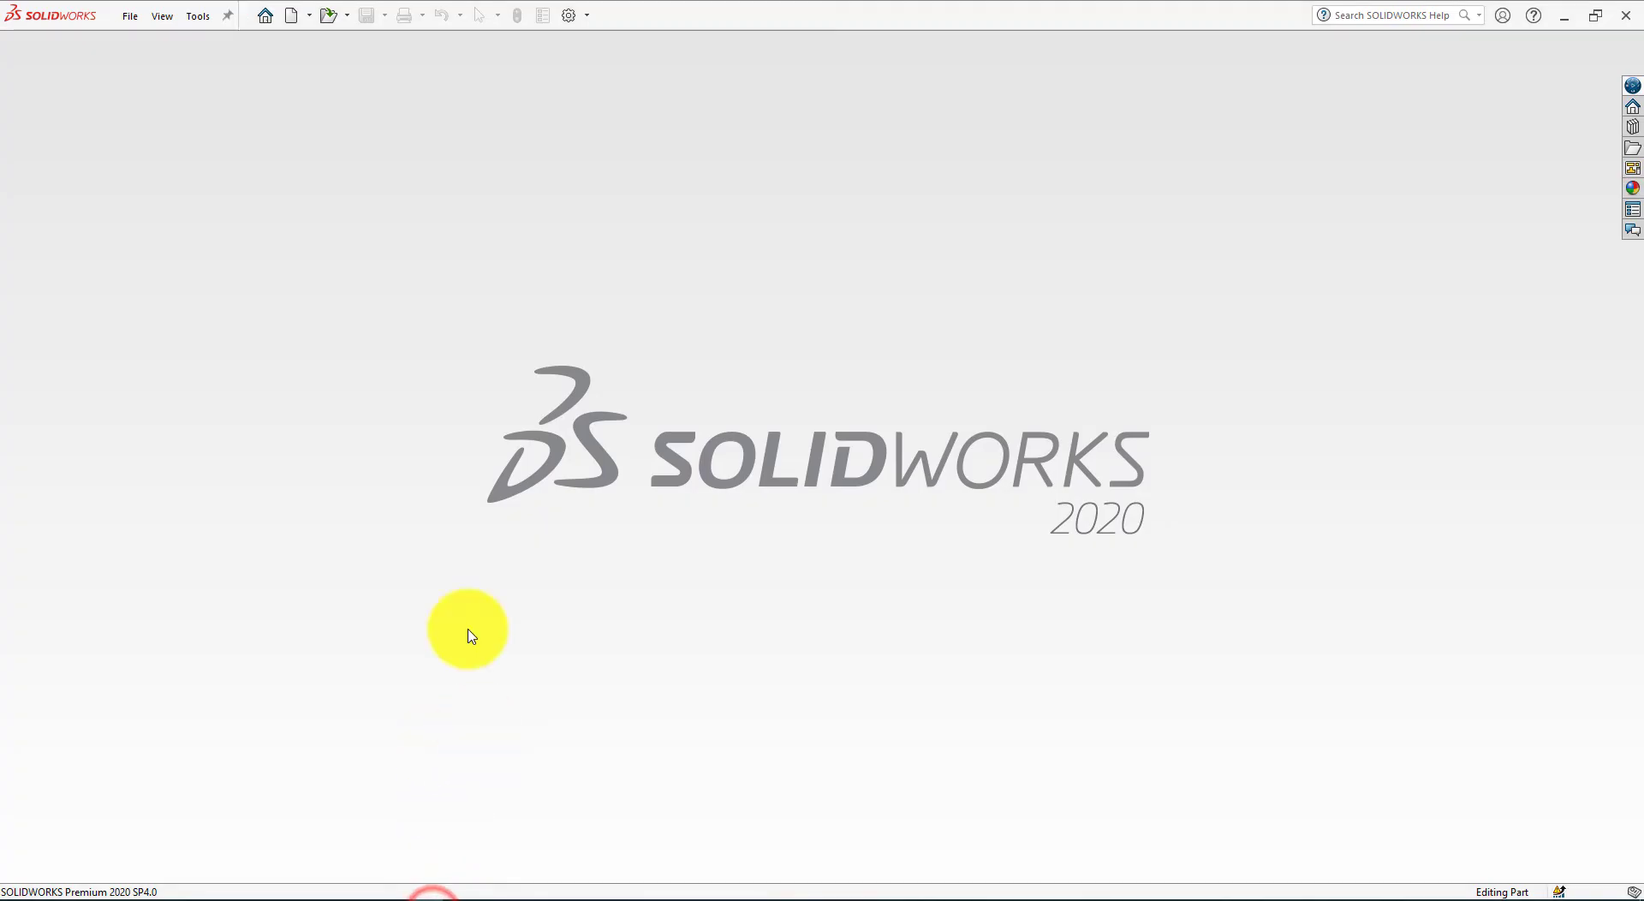
{"action": "left_click", "coordinate": [292, 16]}
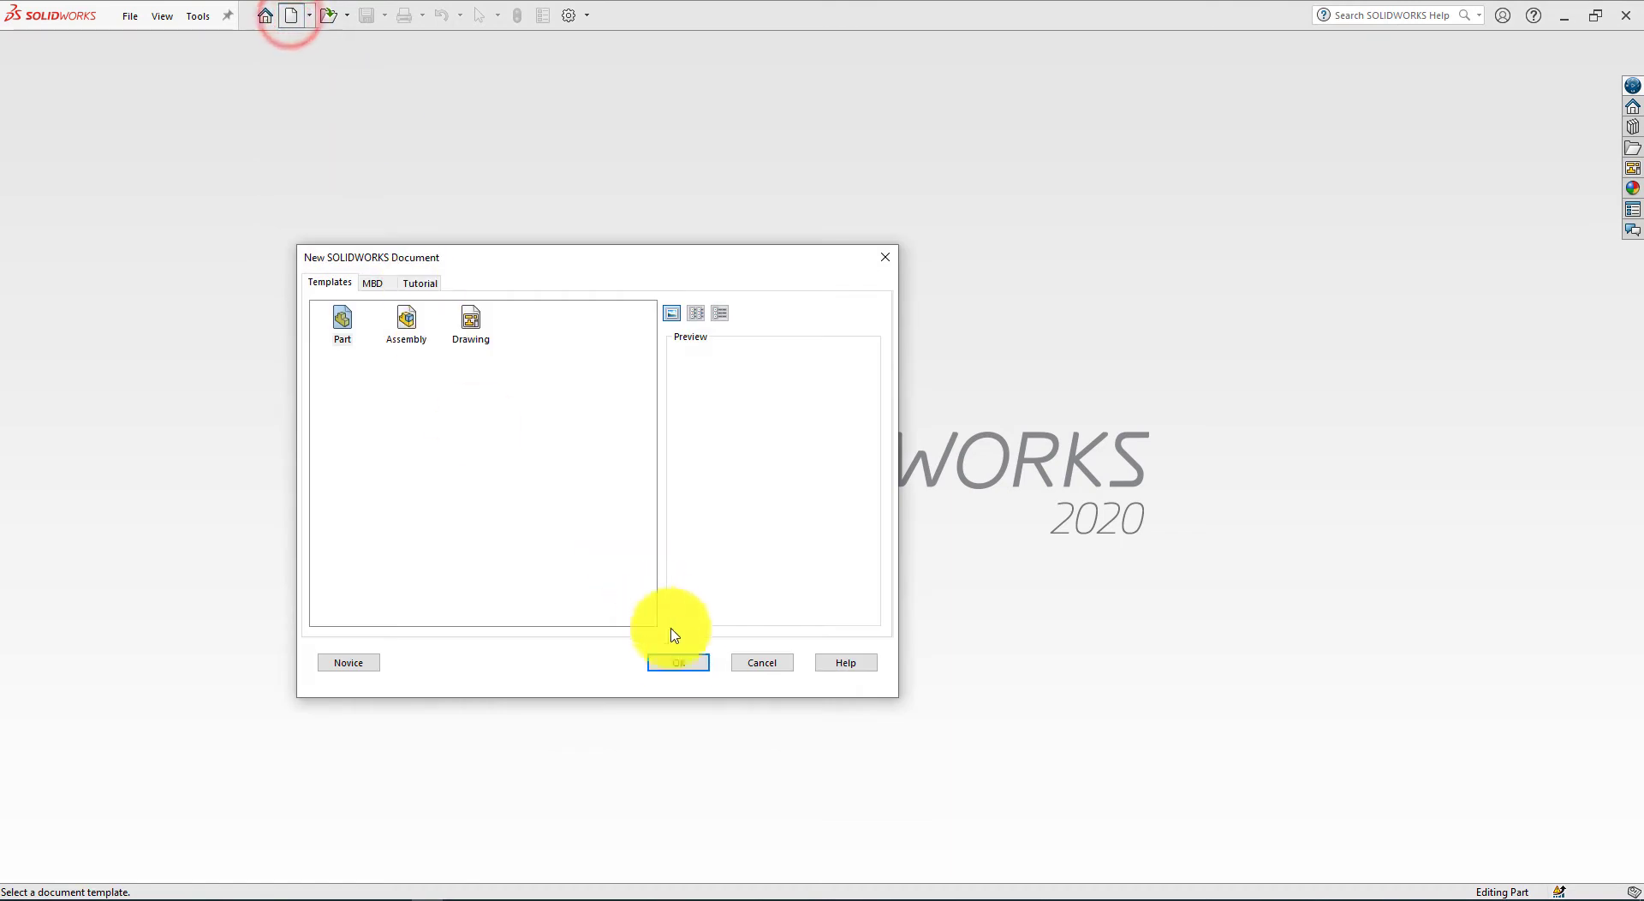
{"action": "left_click", "coordinate": [685, 662]}
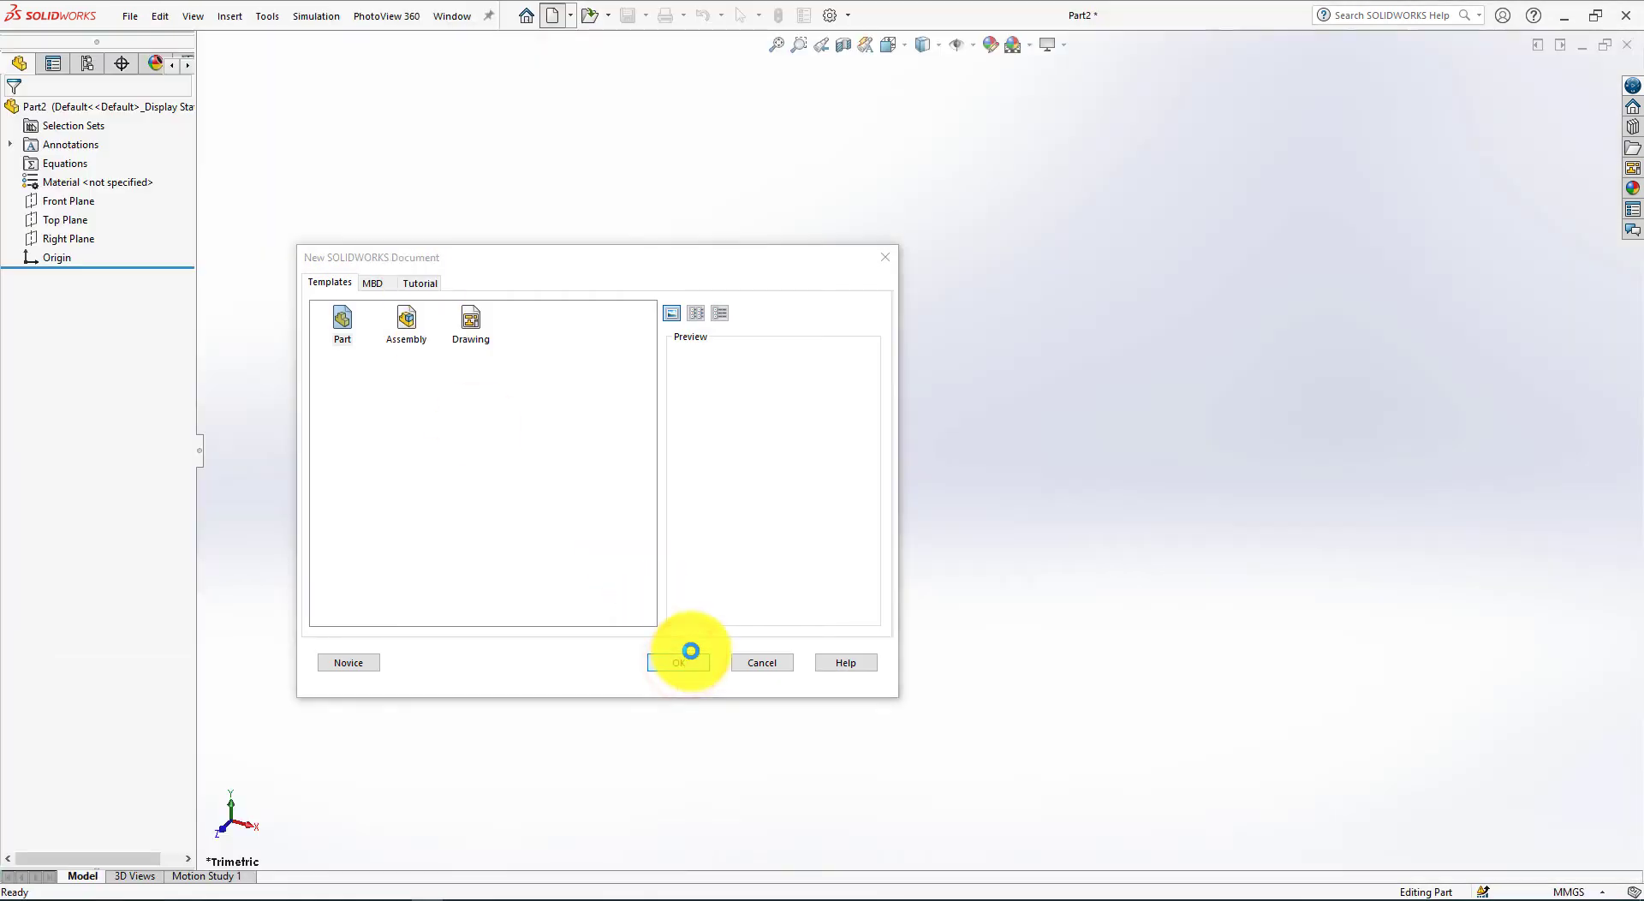
Apply the Plain White scene to the part and assign Rubber as its material
{"action": "left_click", "coordinate": [1027, 133]}
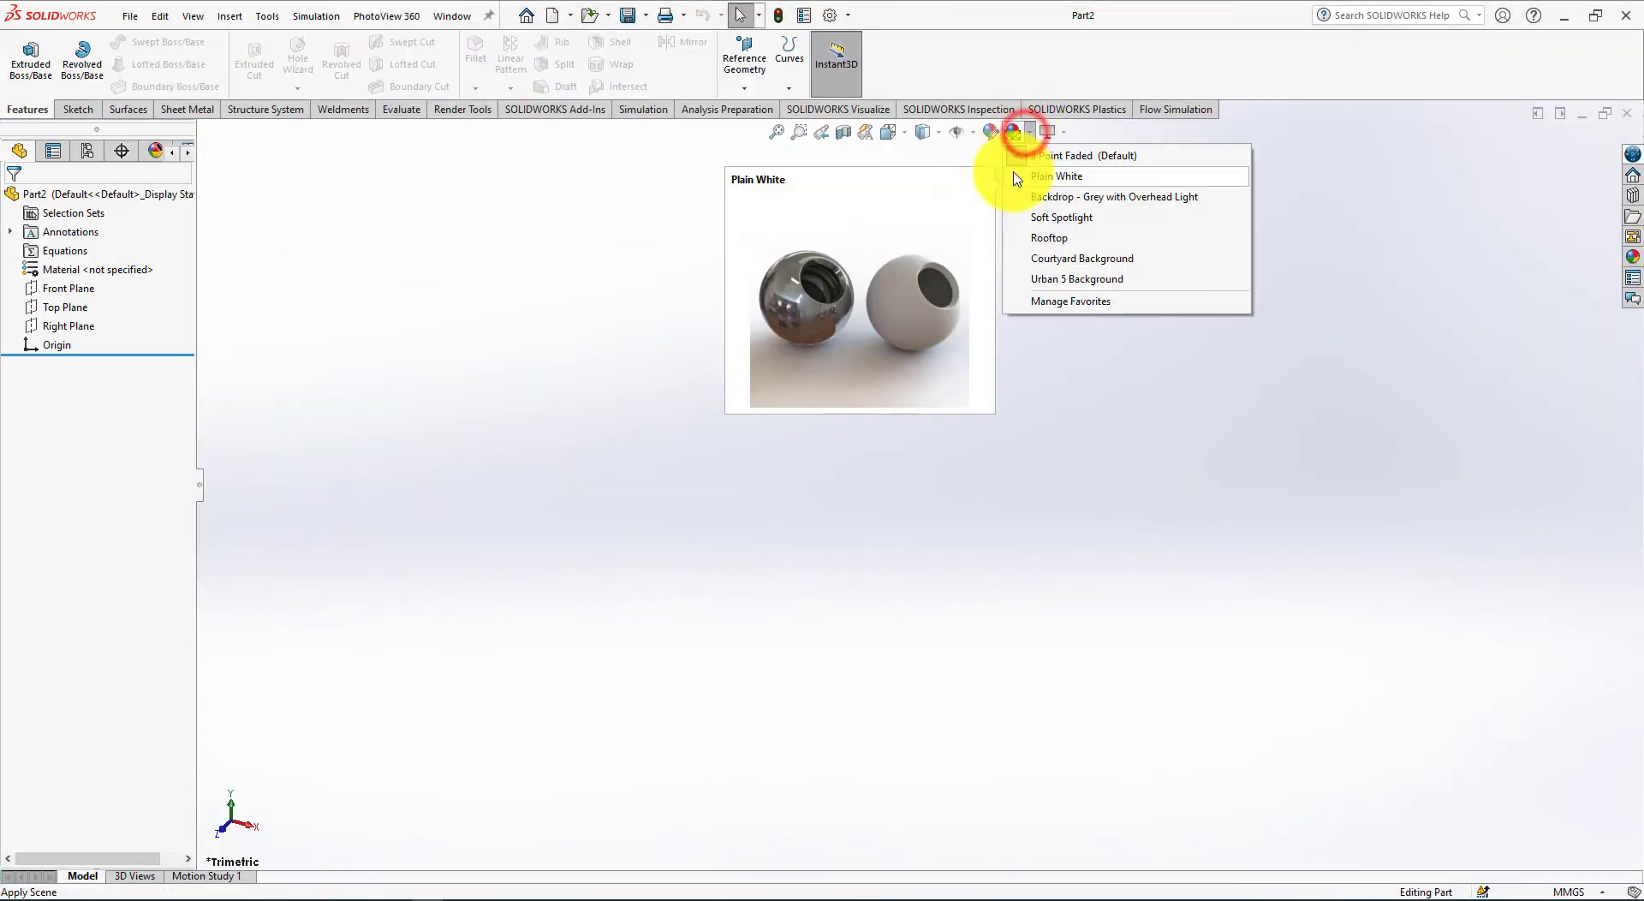
{"action": "left_click", "coordinate": [1038, 178]}
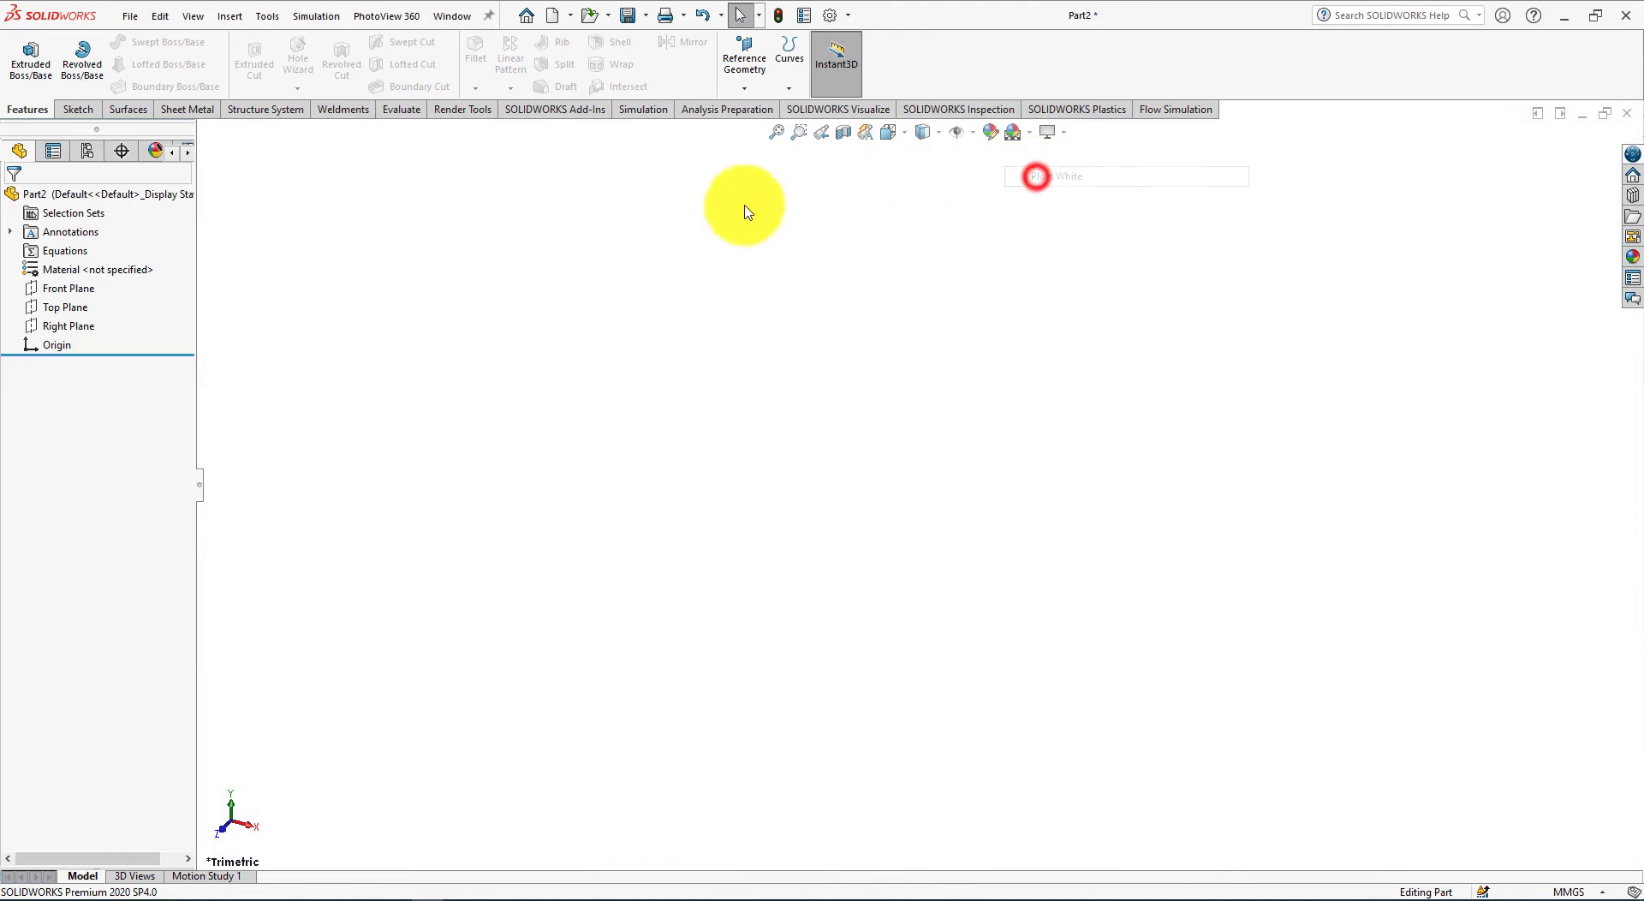
{"action": "right_click", "coordinate": [66, 272]}
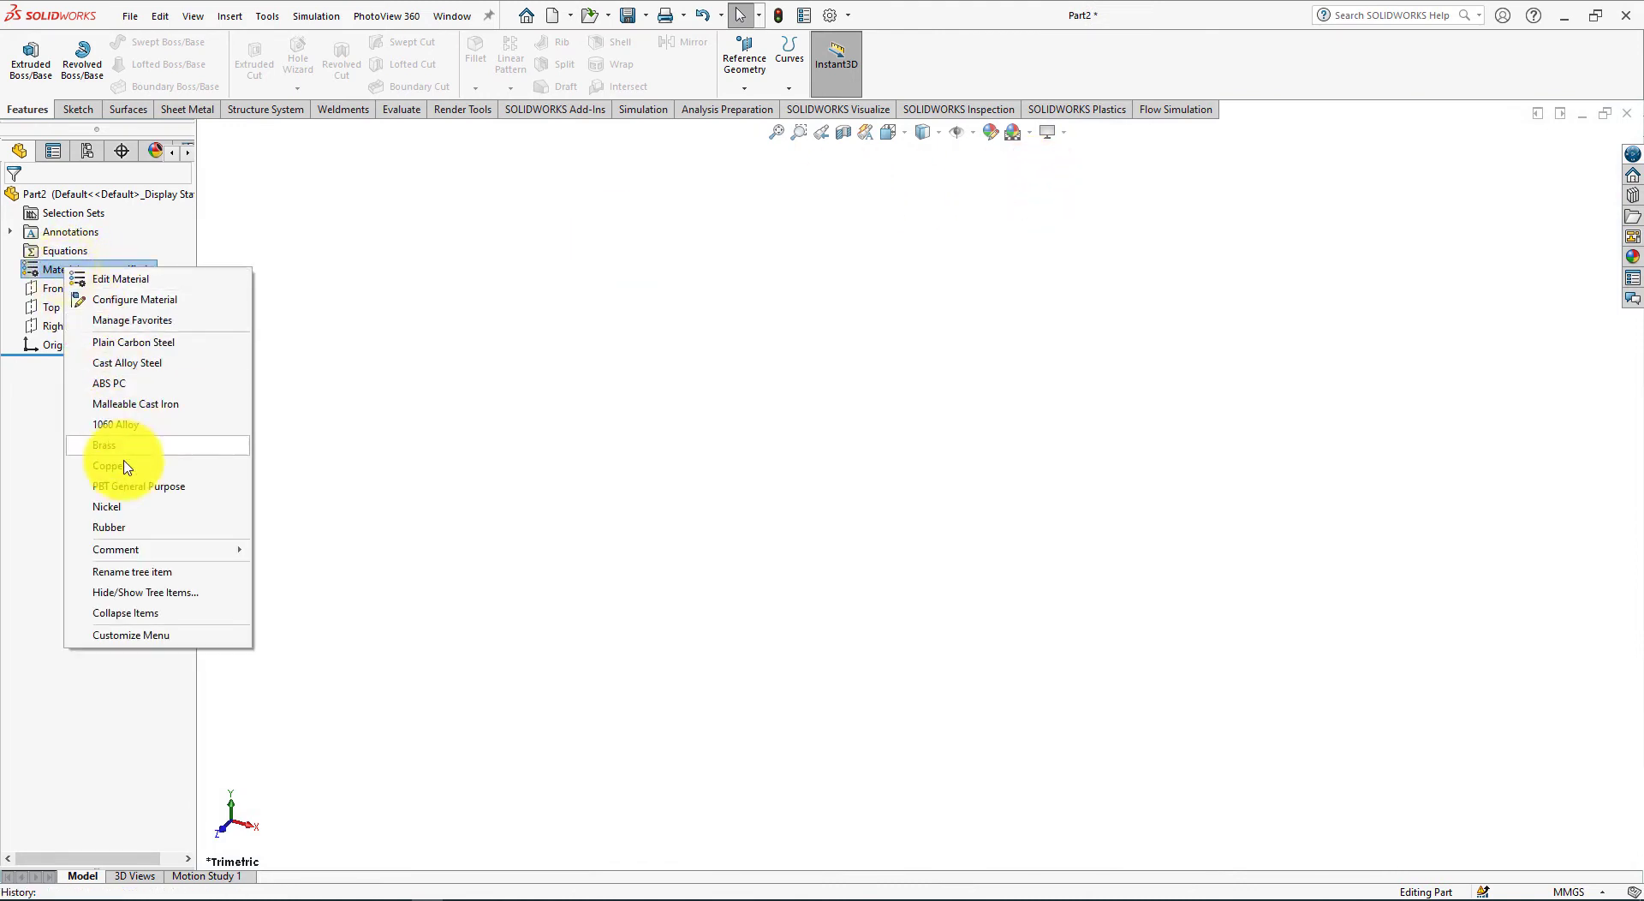
{"action": "left_click", "coordinate": [119, 529]}
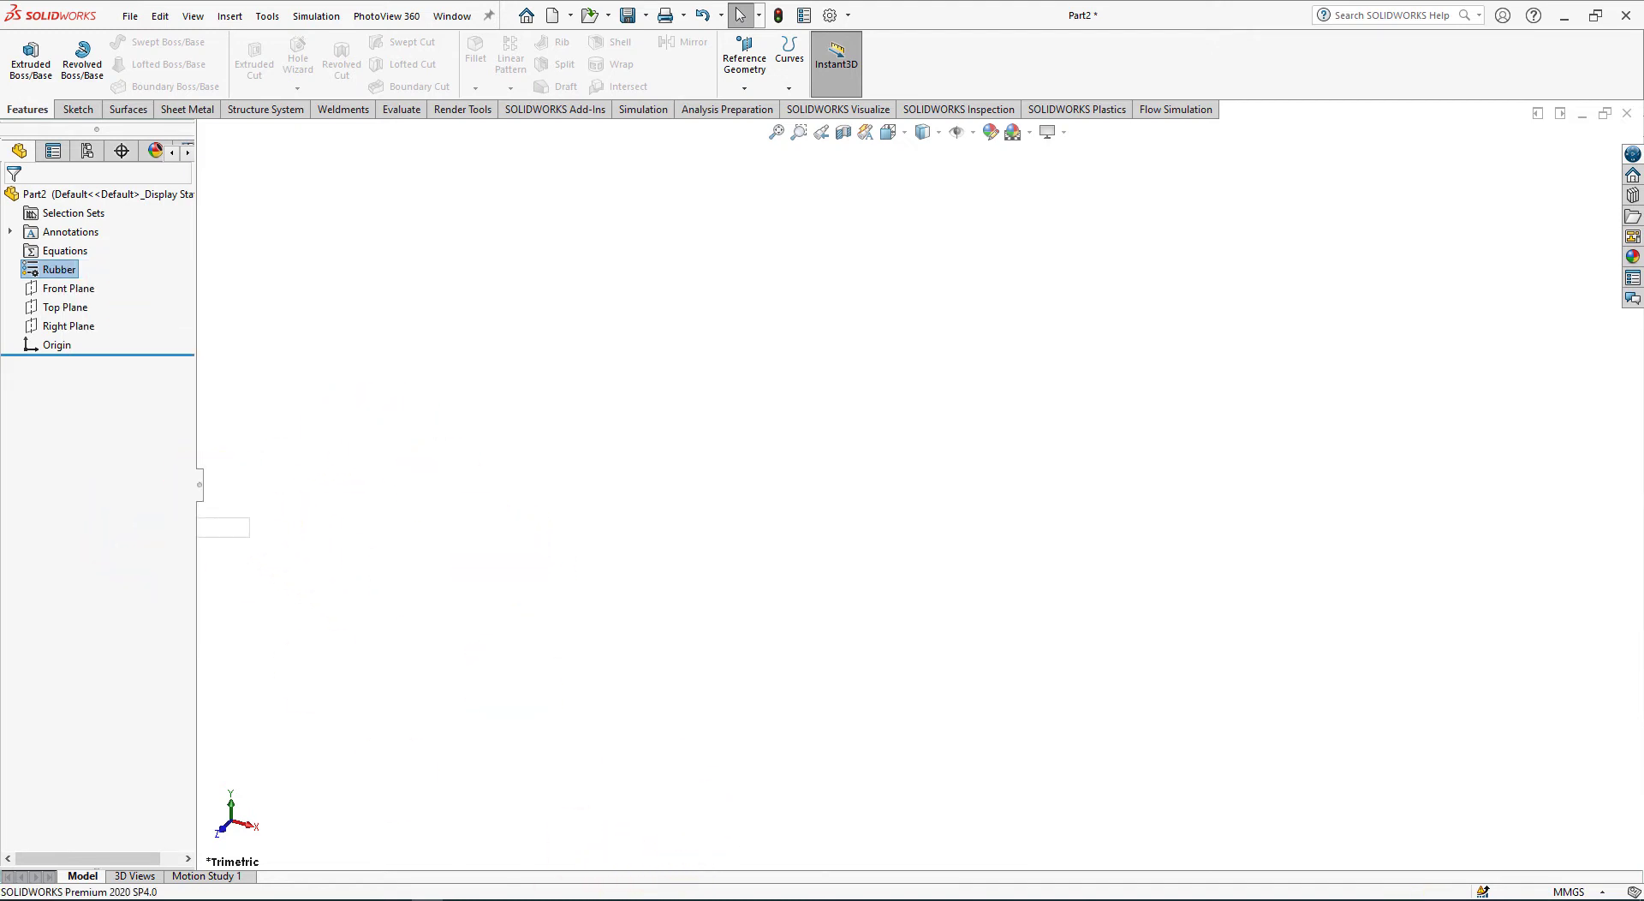
Start a sketch on the Front Plane and check the side view of the Exercise-52 drawing in Snip & Sketch
{"action": "left_click", "coordinate": [933, 897]}
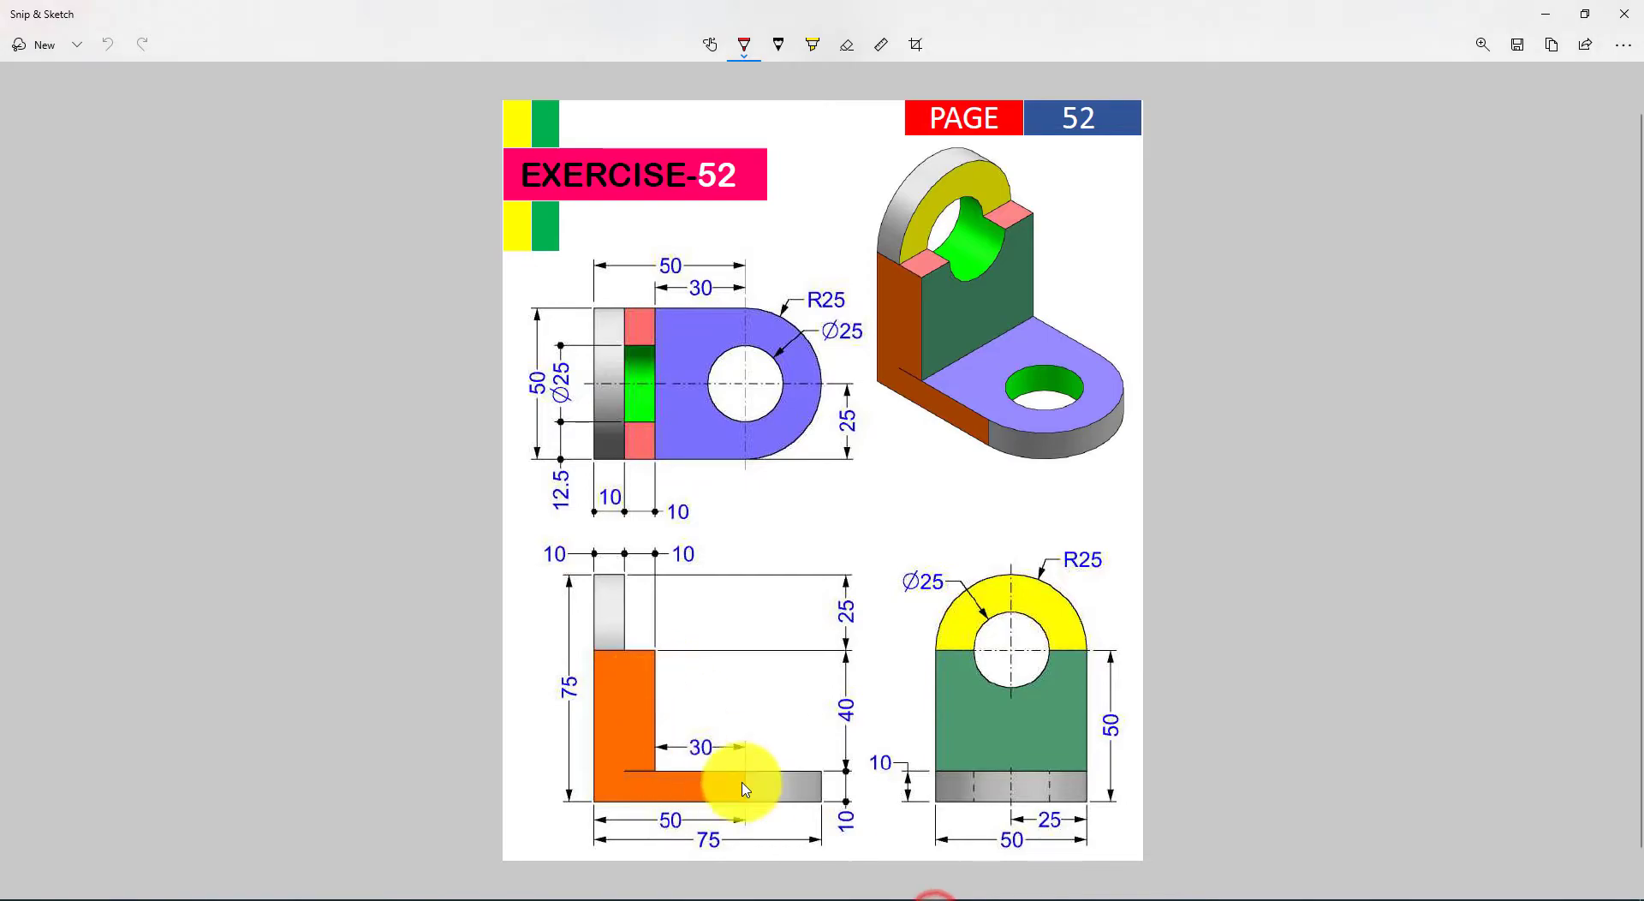
{"action": "key", "text": "alt+Tab"}
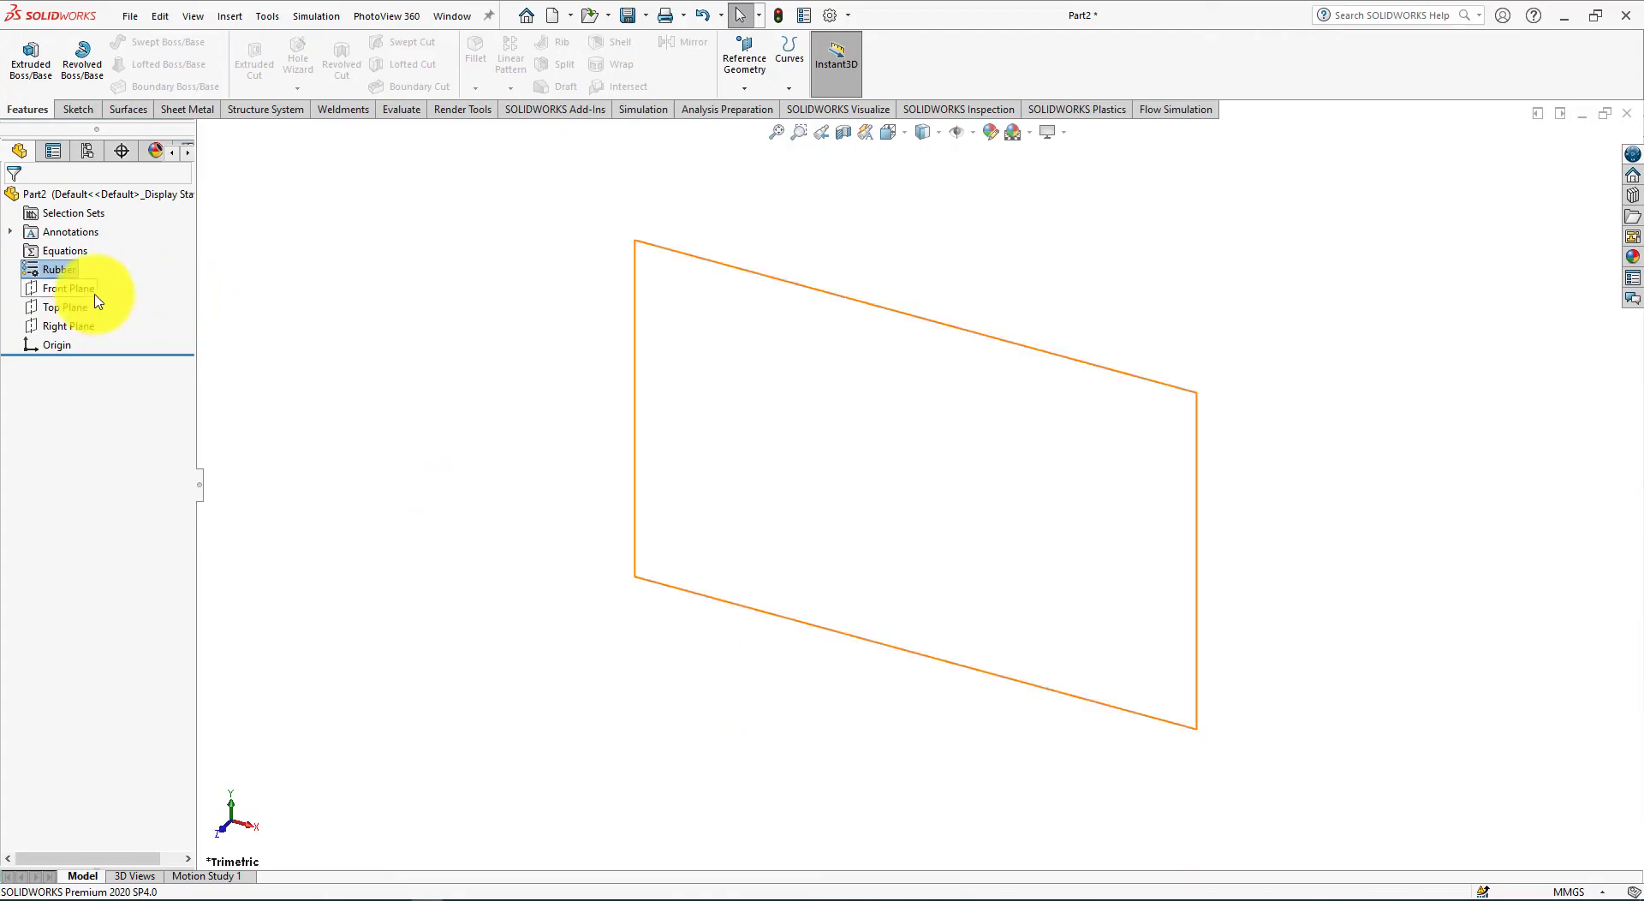
{"action": "left_click", "coordinate": [65, 290]}
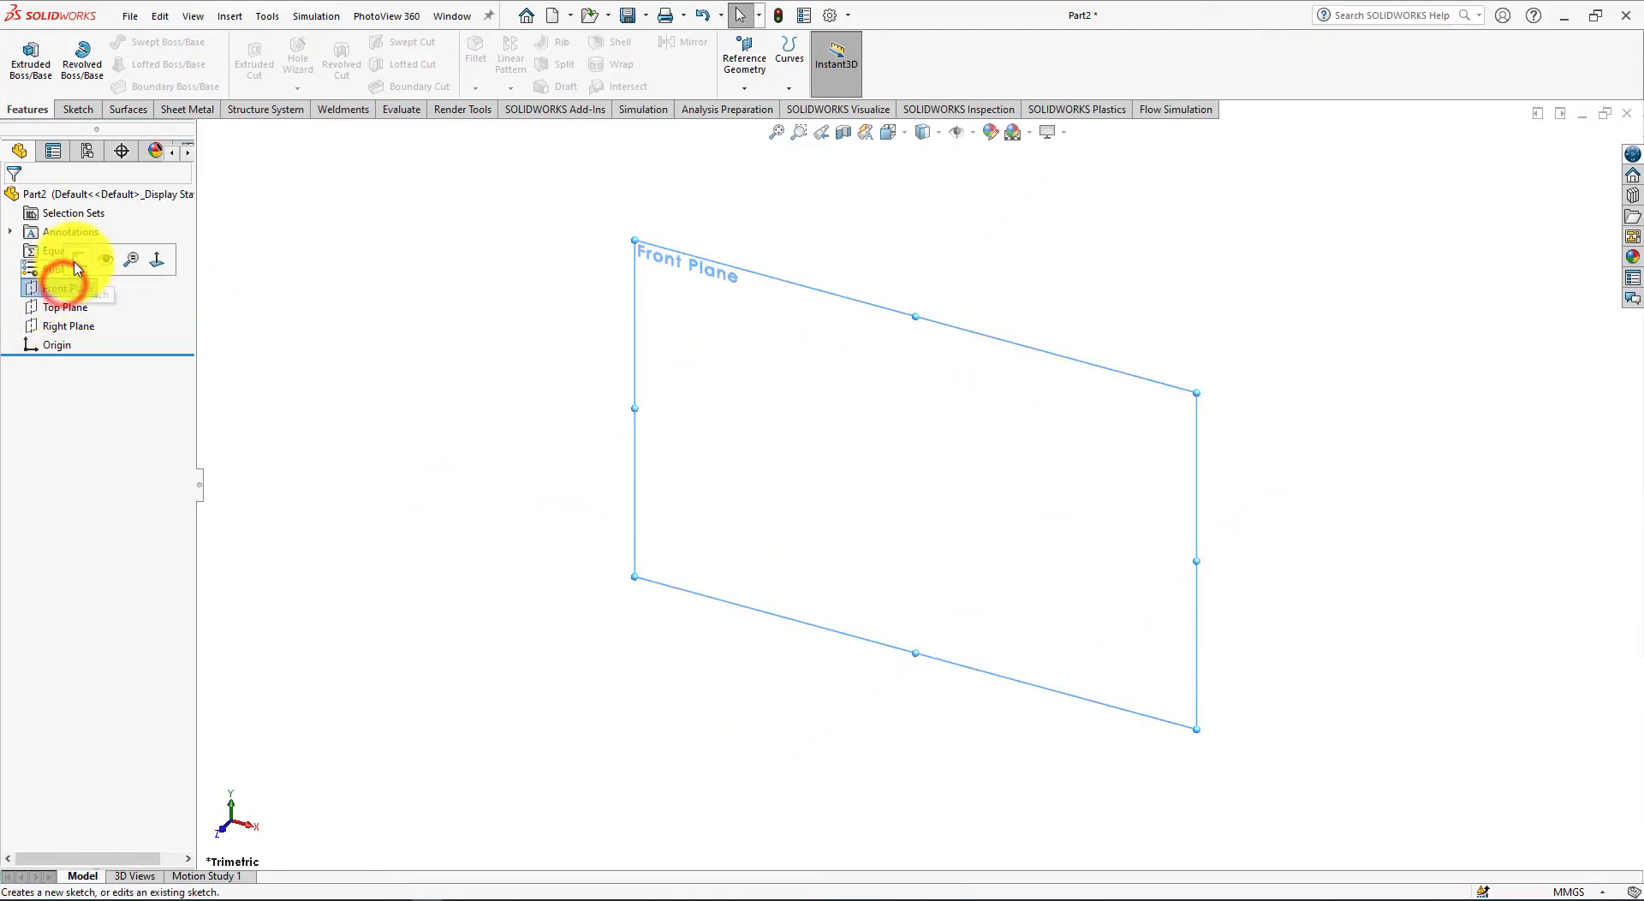
{"action": "left_click", "coordinate": [75, 267]}
{"action": "key", "text": "alt+Tab"}
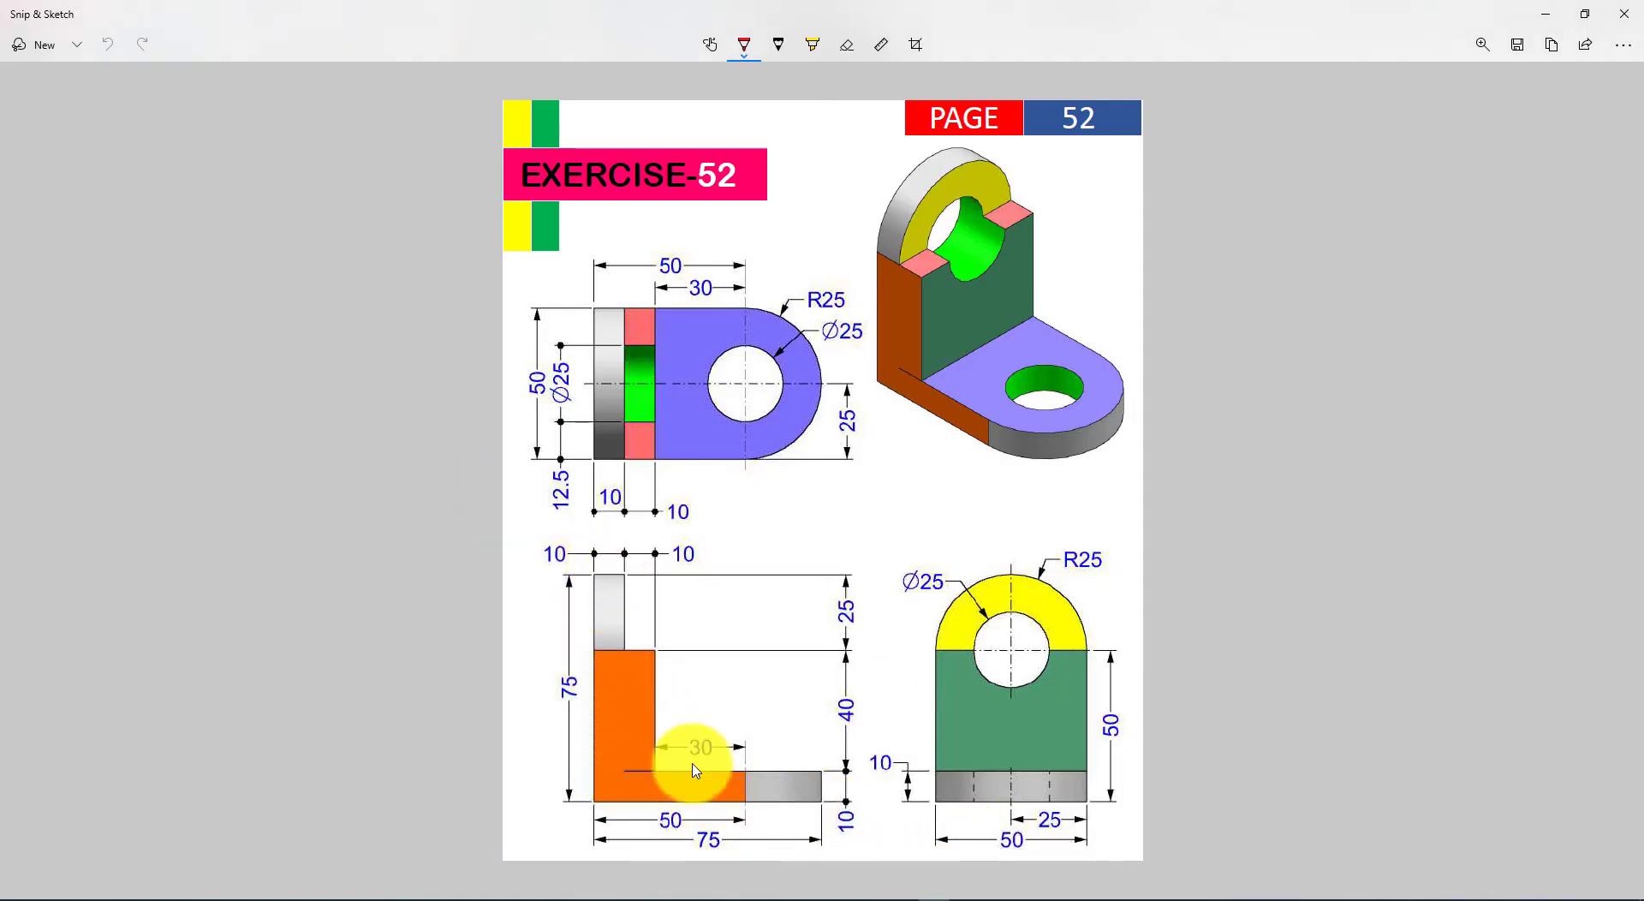
{"action": "key", "text": "alt+Tab"}
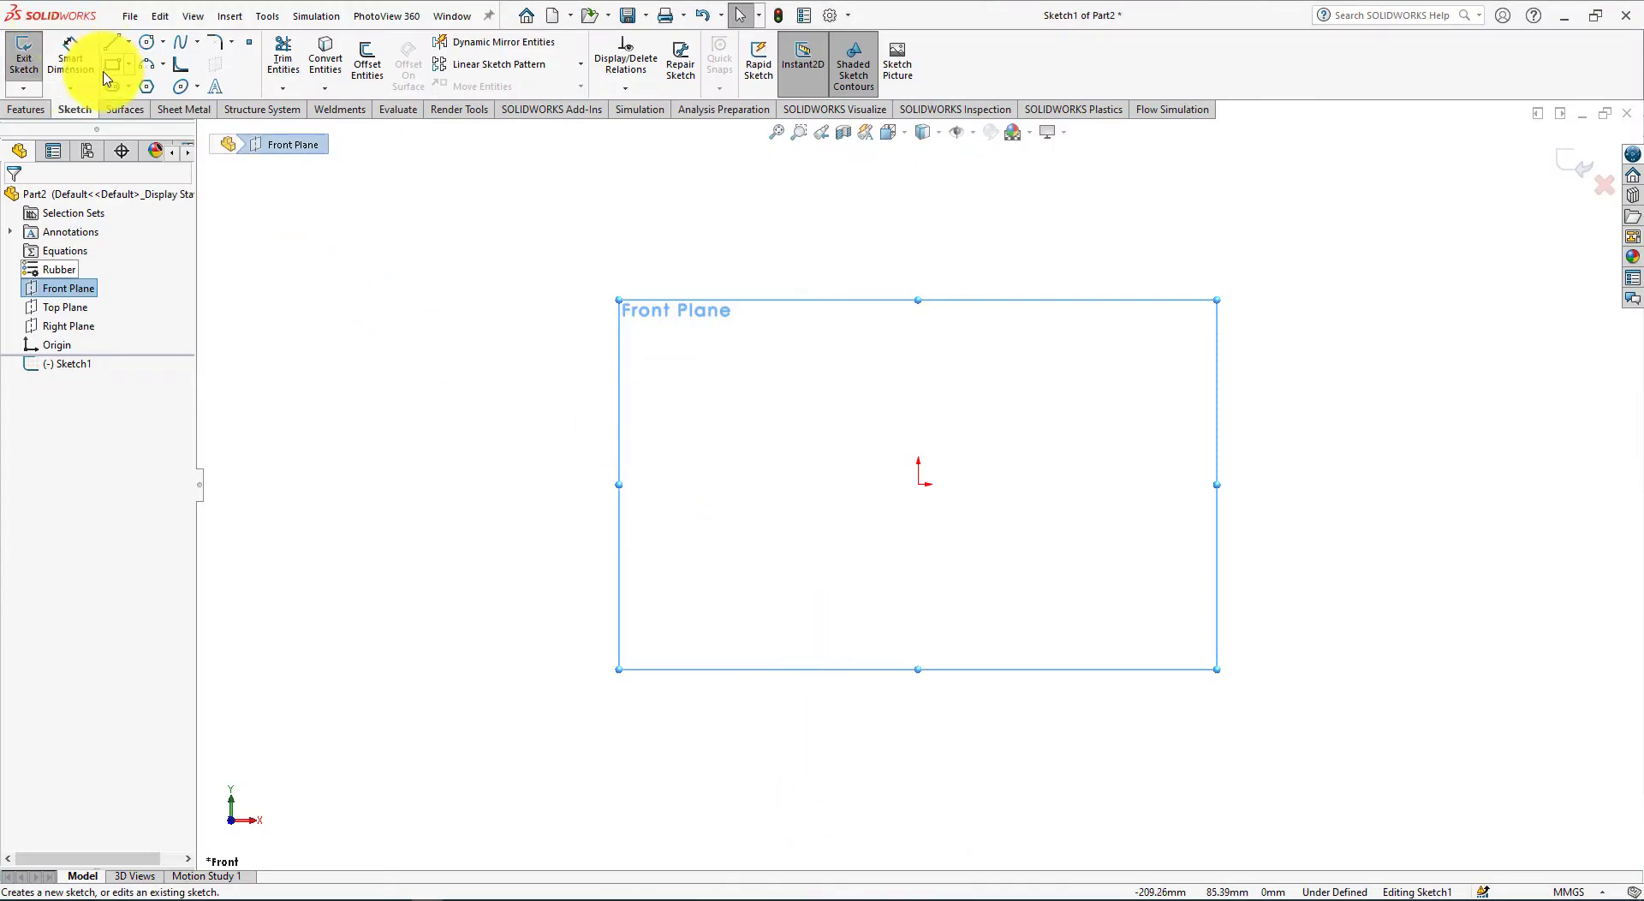
Sketch a closed, stepped L-shaped line profile from the origin, its foot about 60 mm long and 15.5 mm thick
{"action": "left_click", "coordinate": [109, 45]}
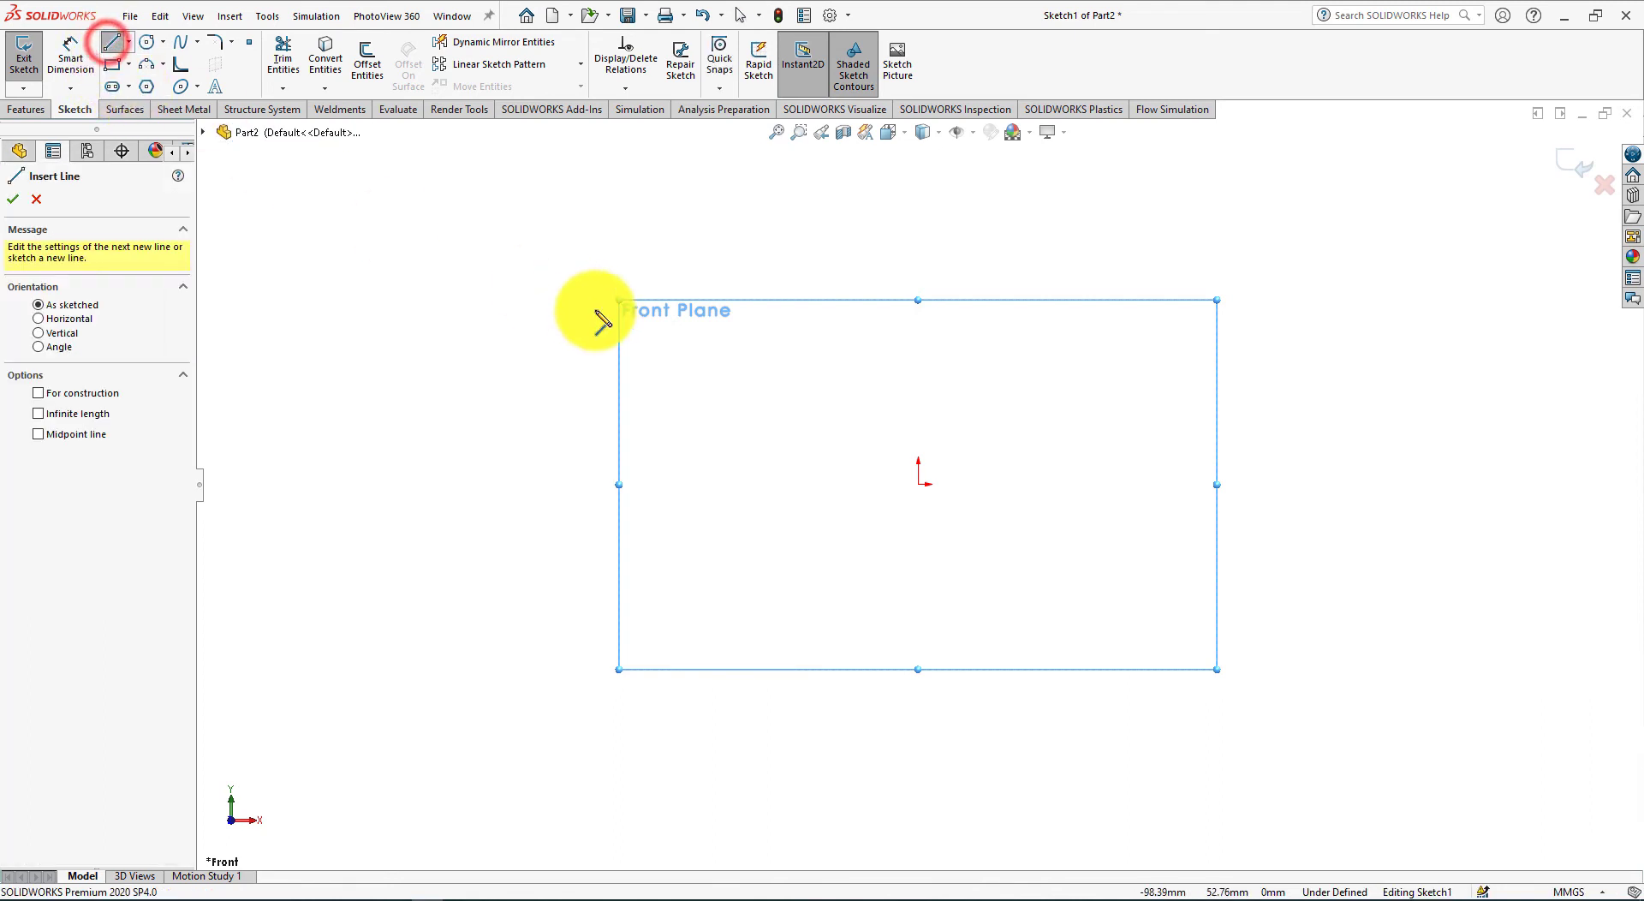
{"action": "left_click", "coordinate": [919, 487]}
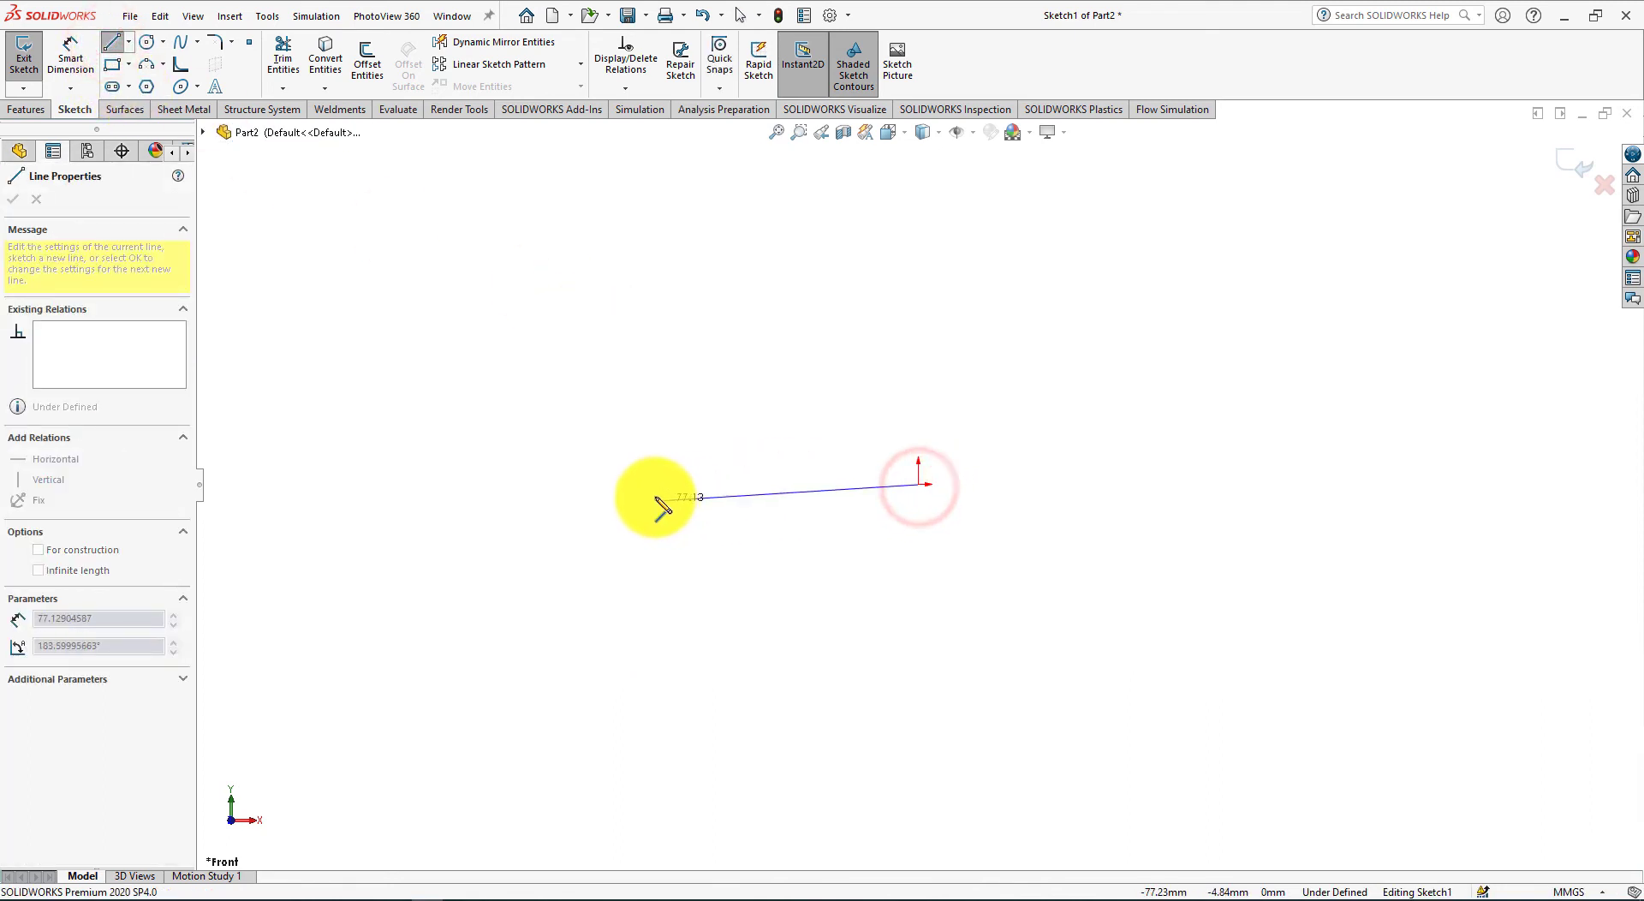
{"action": "left_click", "coordinate": [648, 484]}
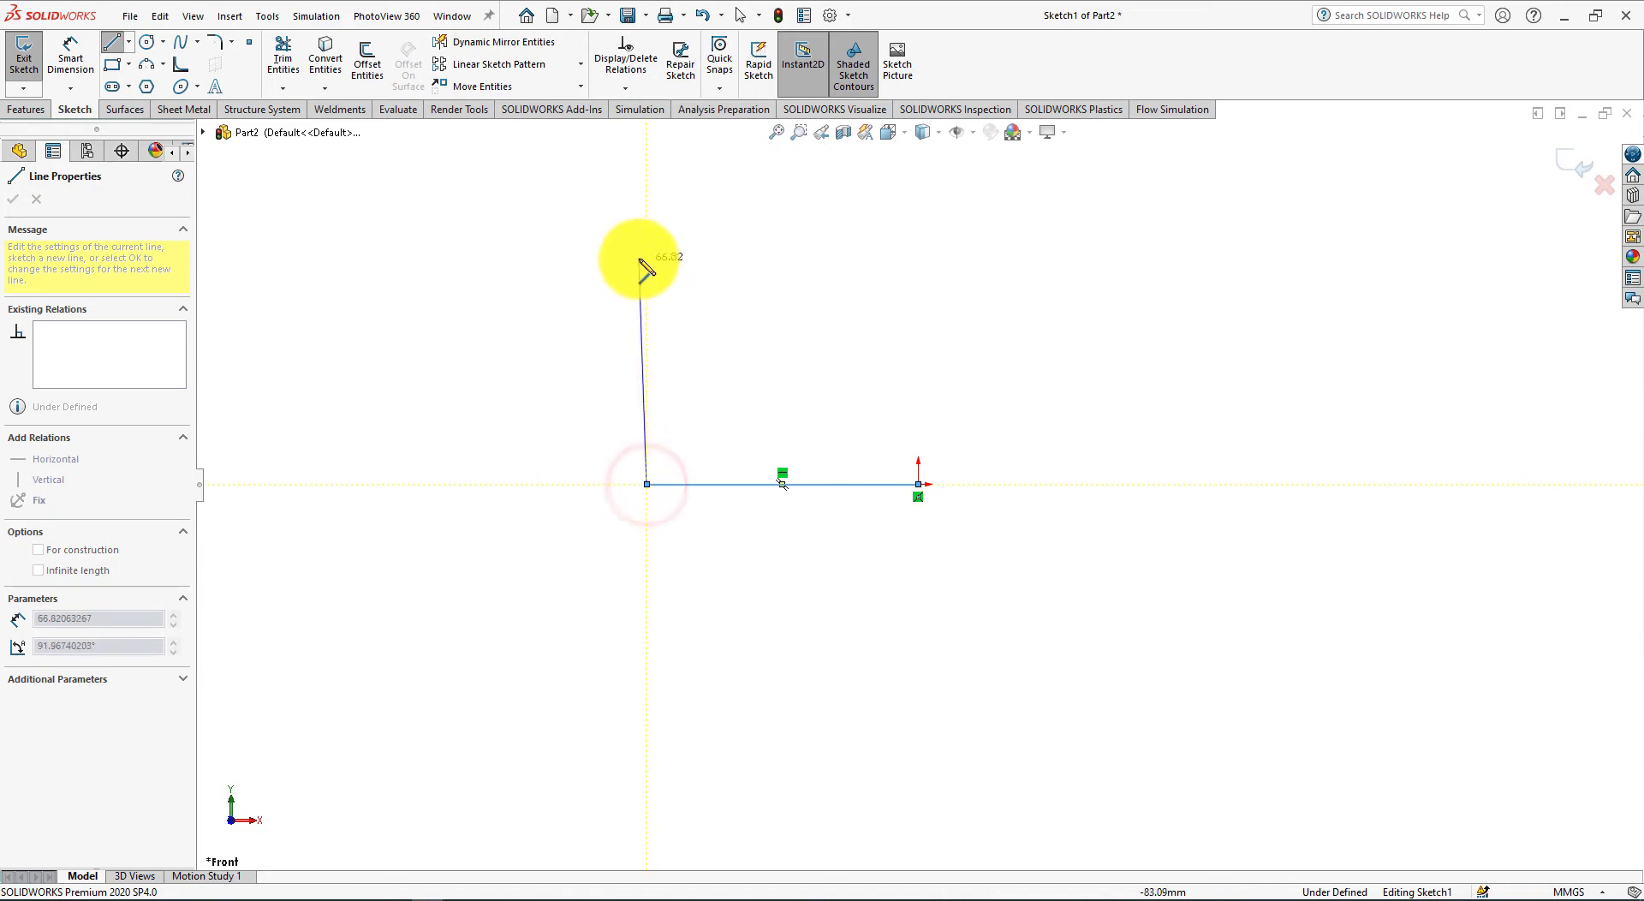
{"action": "left_click", "coordinate": [647, 204]}
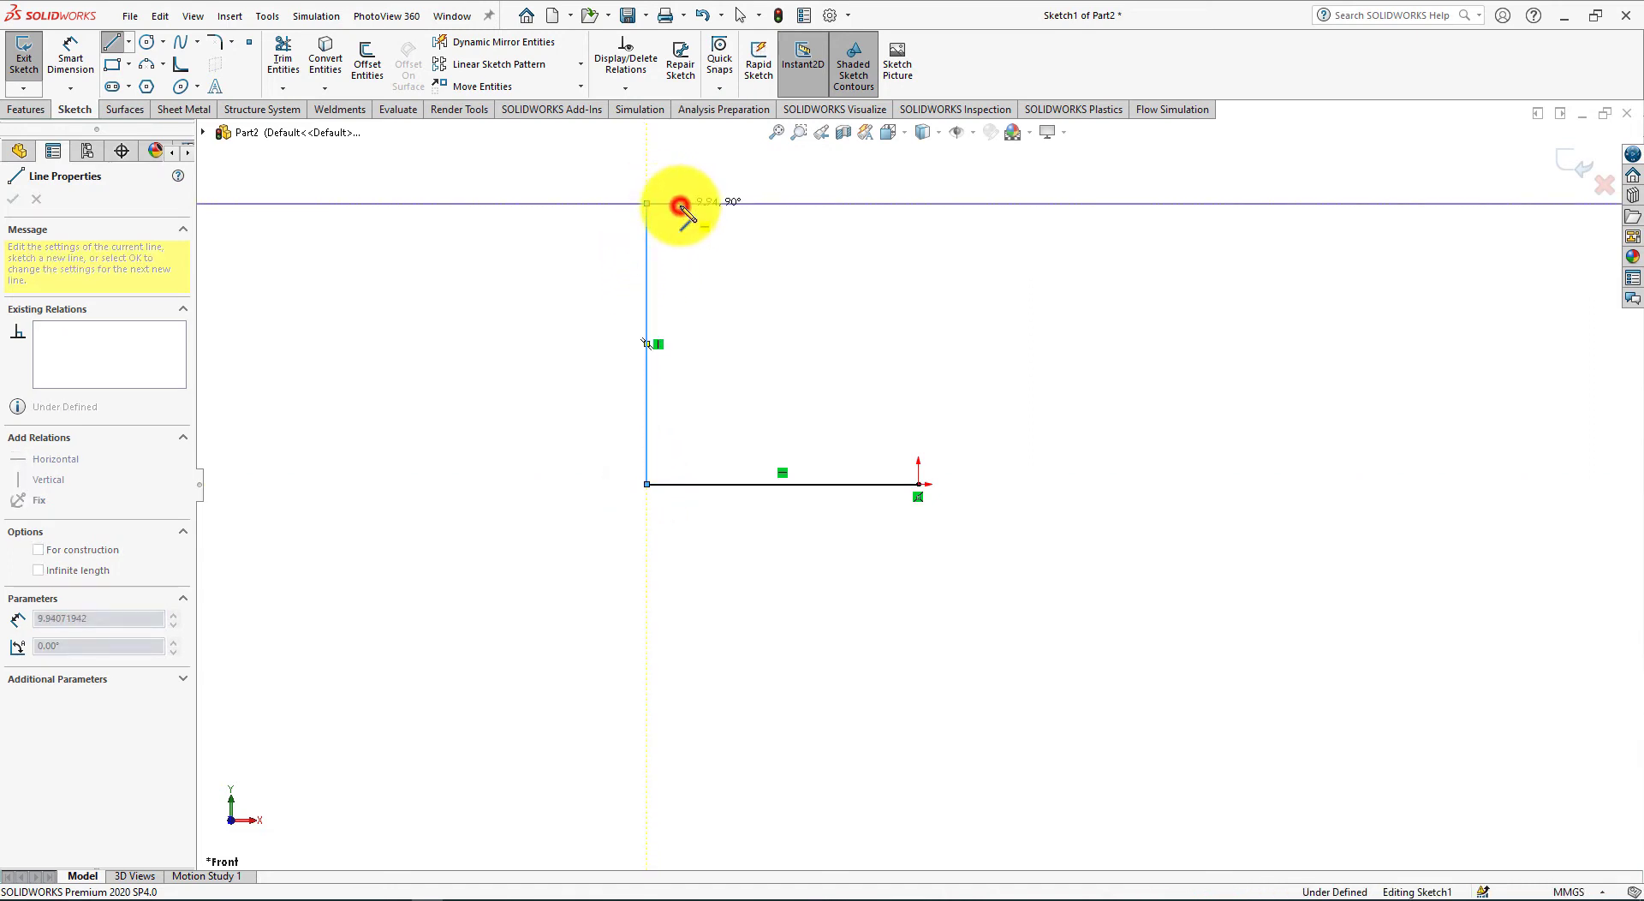
{"action": "left_click", "coordinate": [680, 204]}
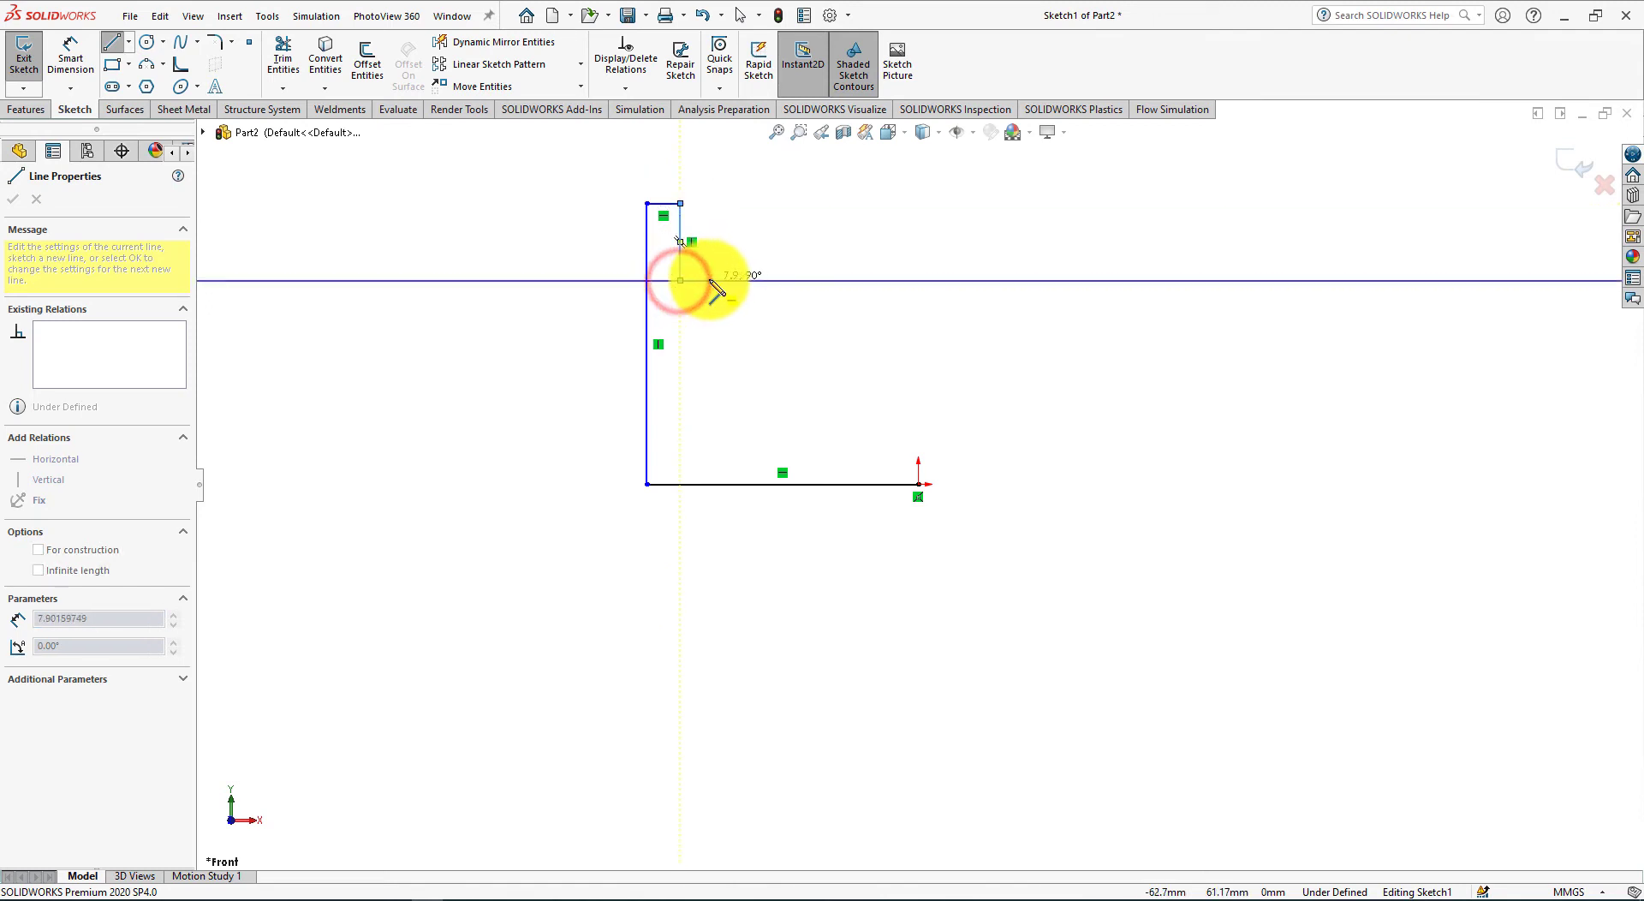
{"action": "left_click", "coordinate": [715, 280]}
{"action": "left_click", "coordinate": [715, 432]}
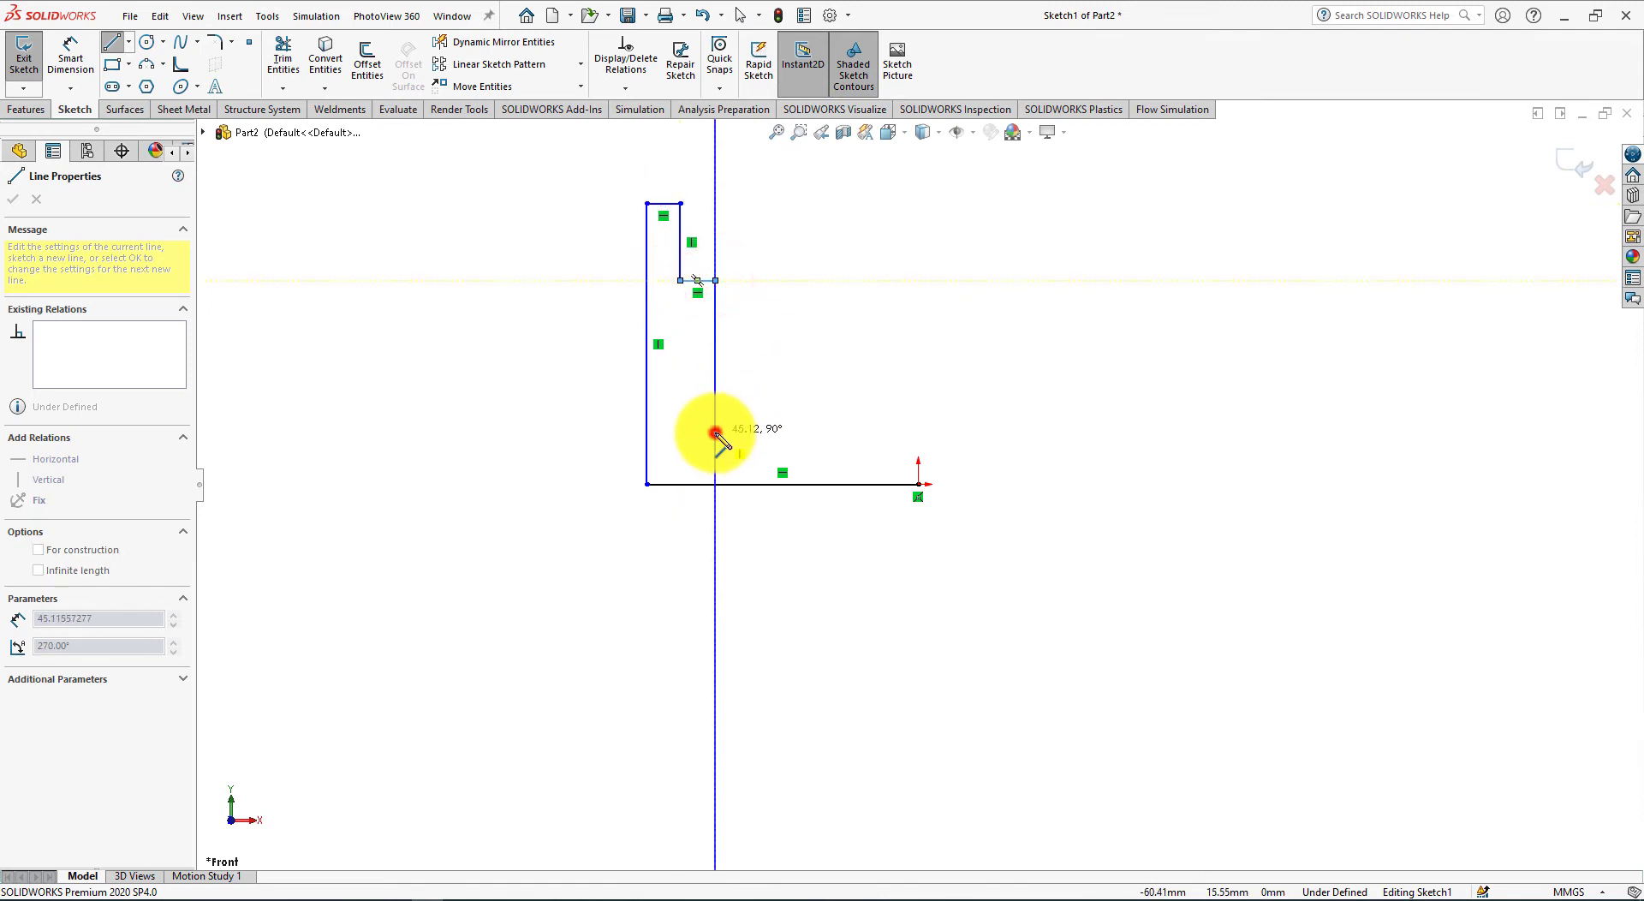
{"action": "left_click", "coordinate": [919, 432]}
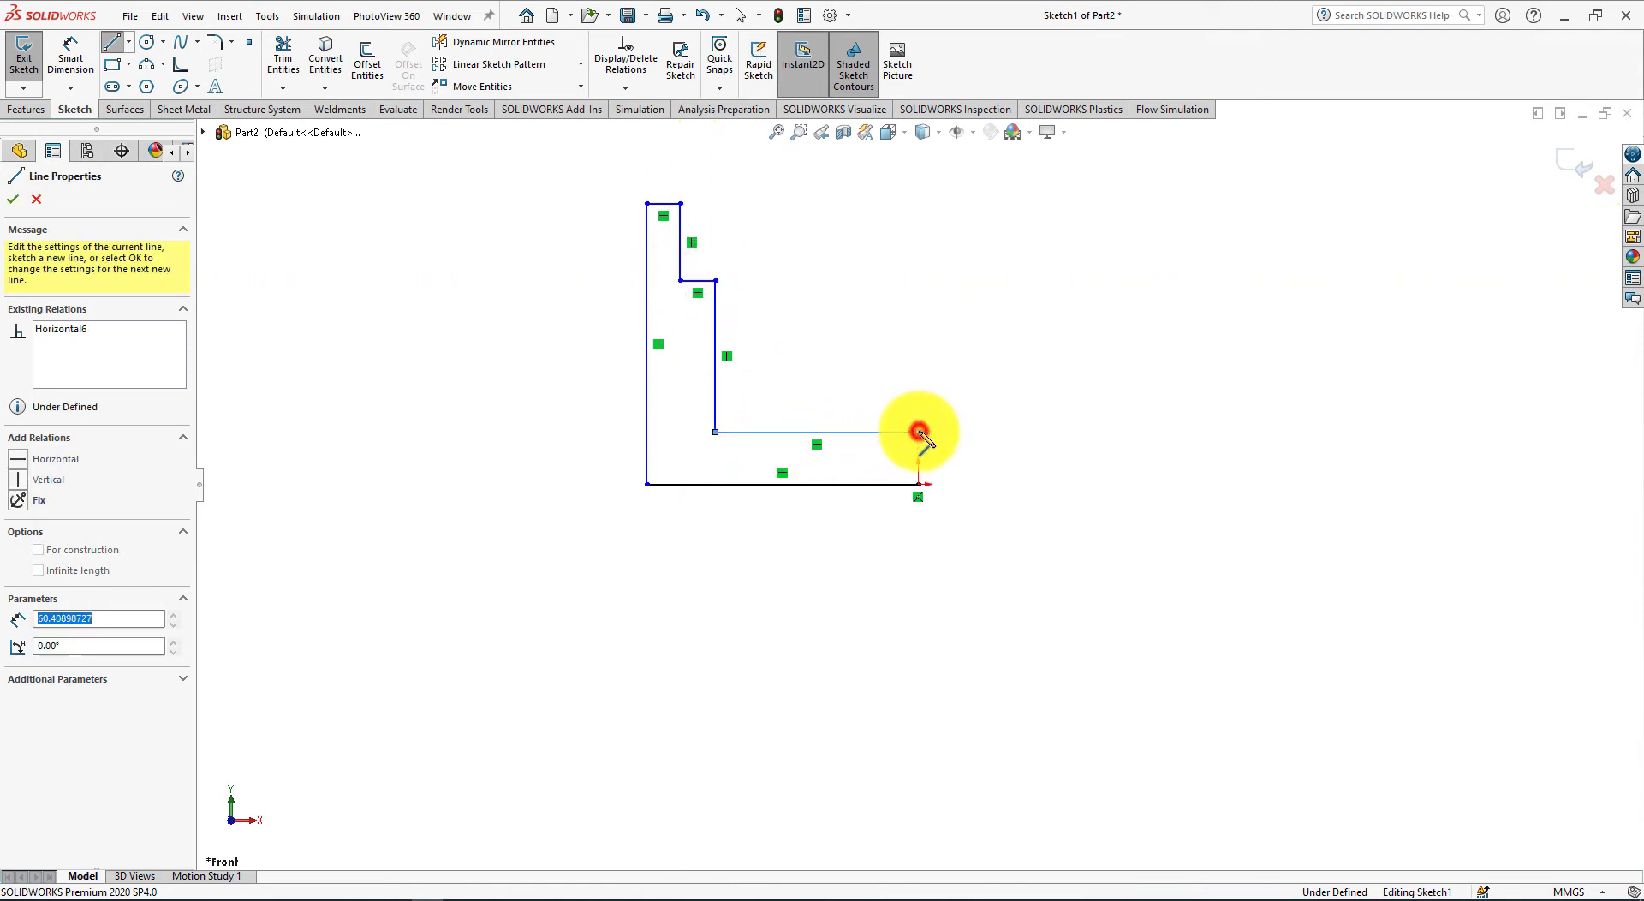
{"action": "left_click", "coordinate": [918, 484]}
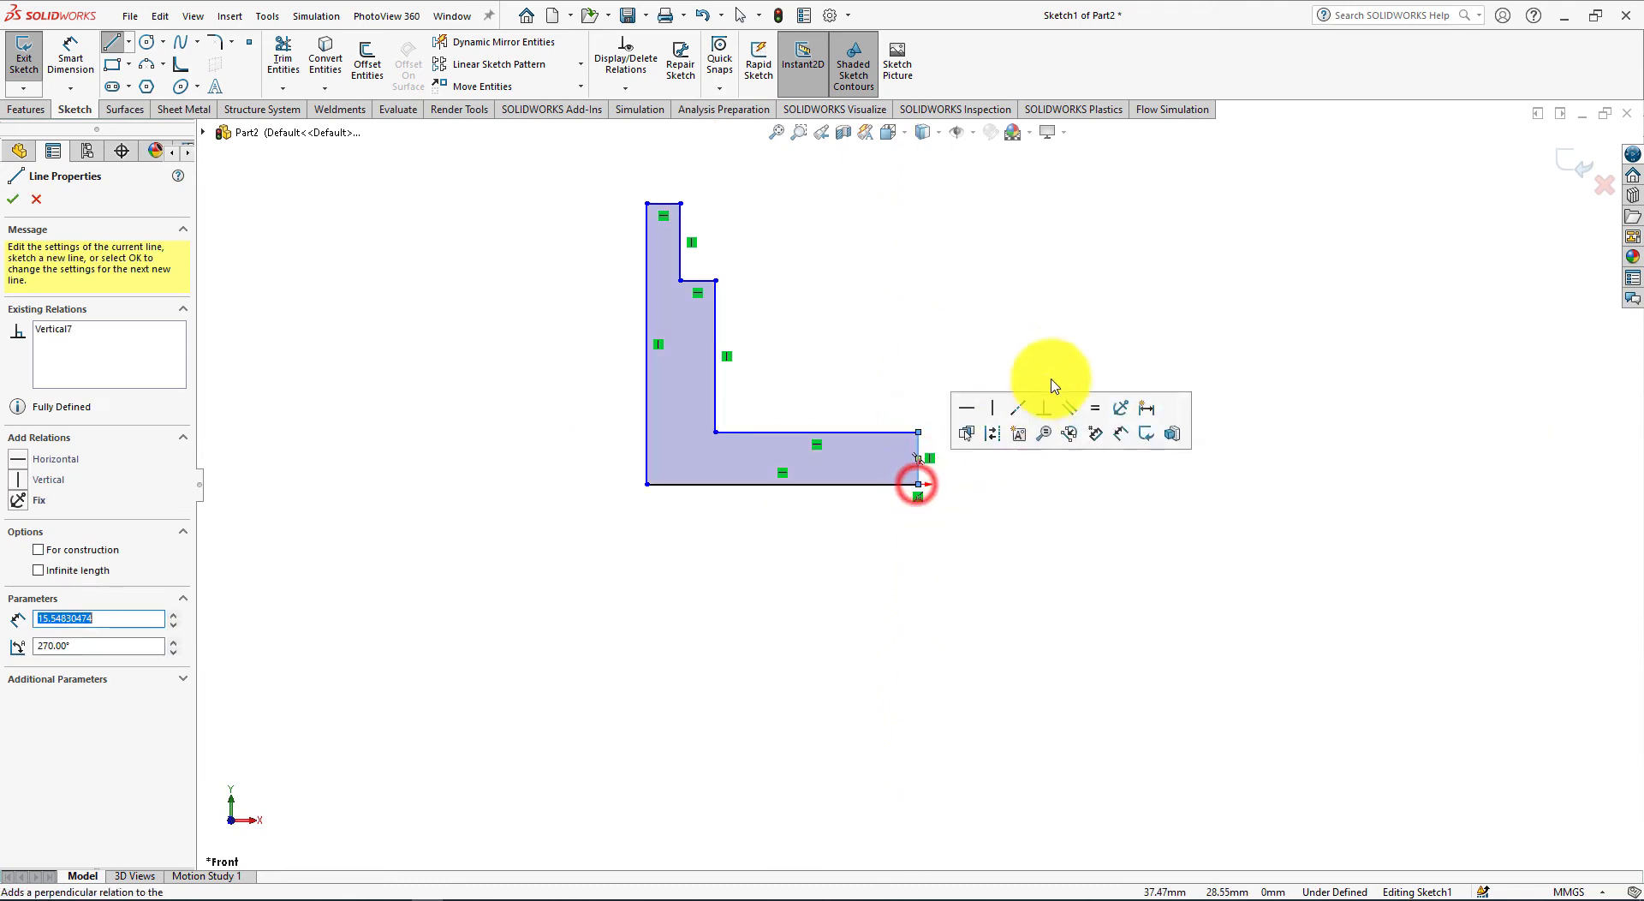
{"action": "right_click", "coordinate": [1060, 301]}
{"action": "left_click", "coordinate": [1103, 312]}
Check the foot thickness in the exercise drawing and dimension the short vertical edge at the origin to 10 mm
{"action": "key", "text": "alt+Tab"}
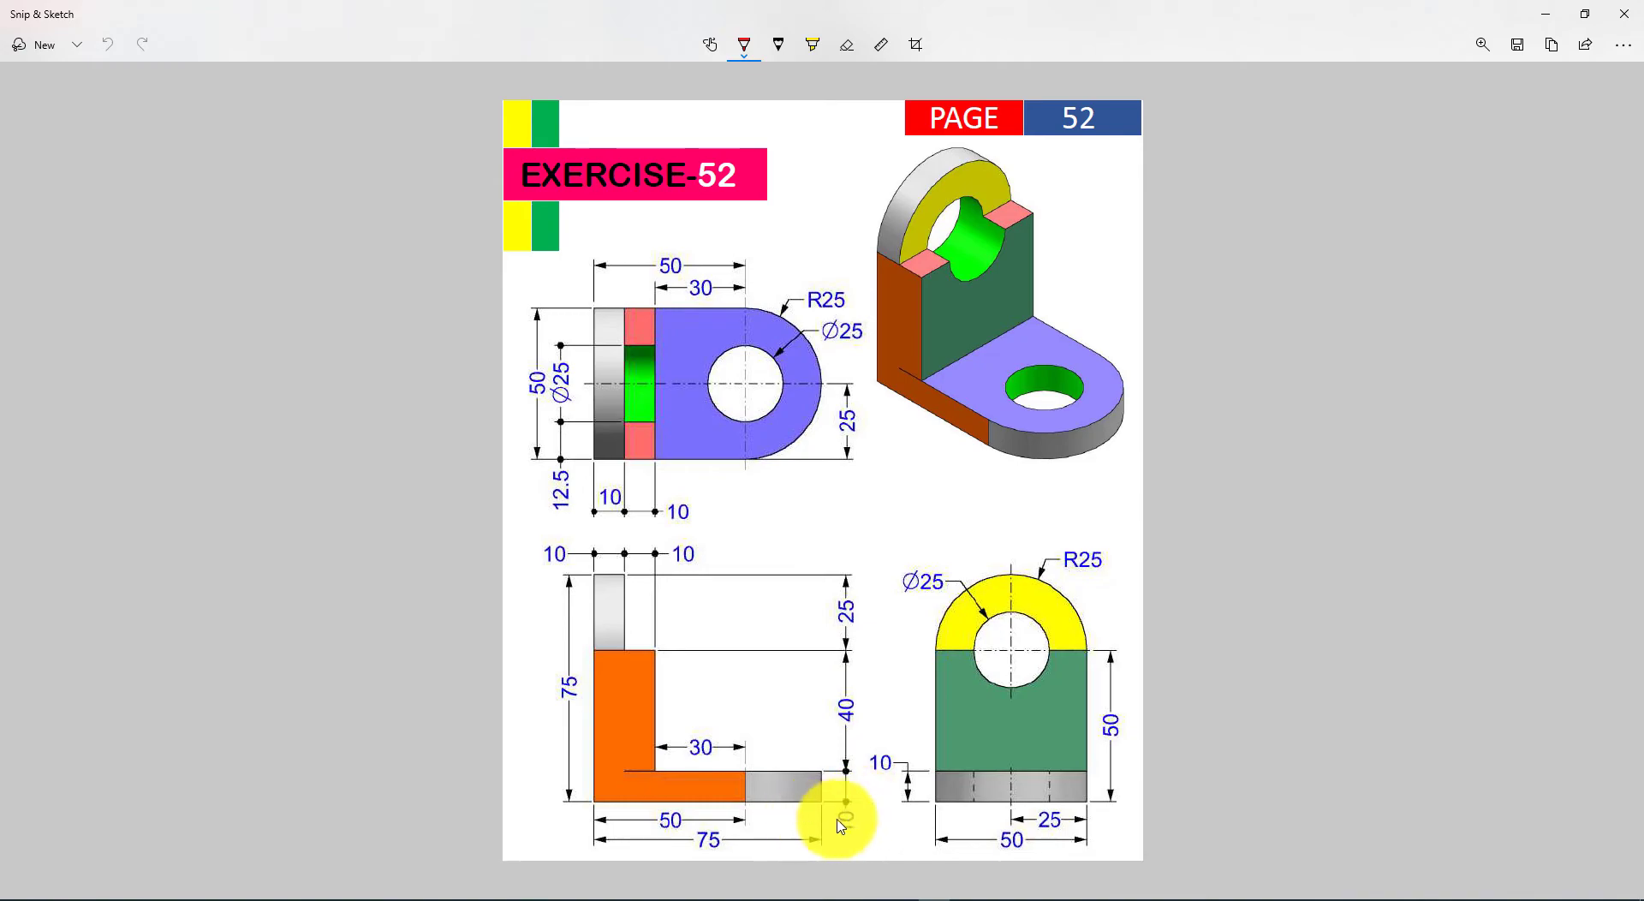
{"action": "key", "text": "alt+Tab"}
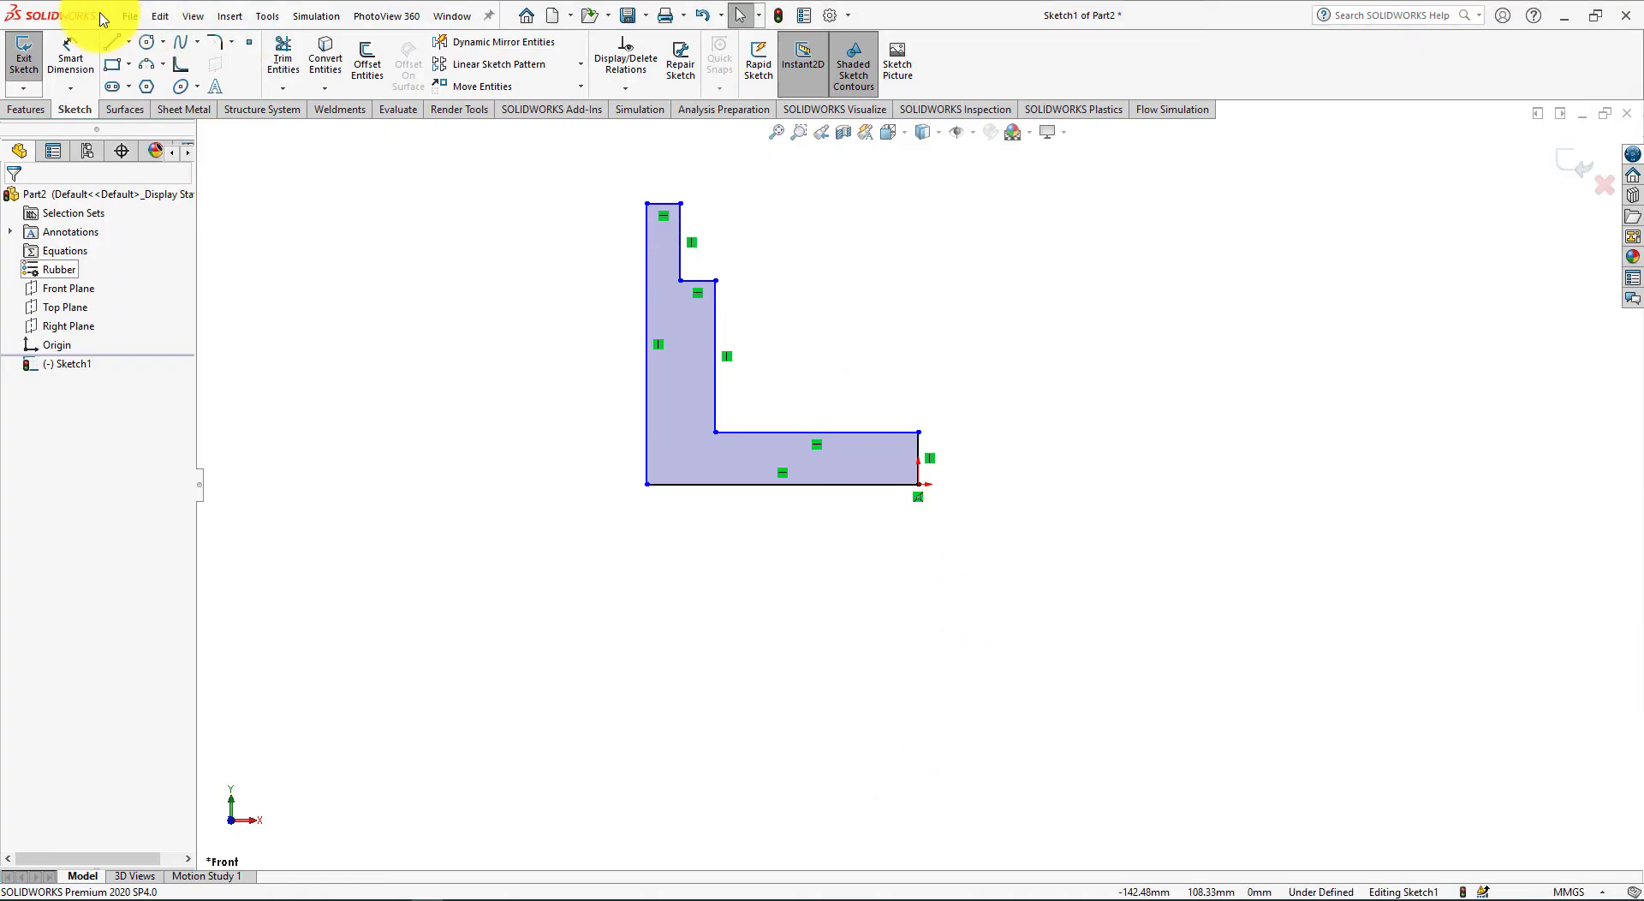
{"action": "left_click", "coordinate": [71, 52]}
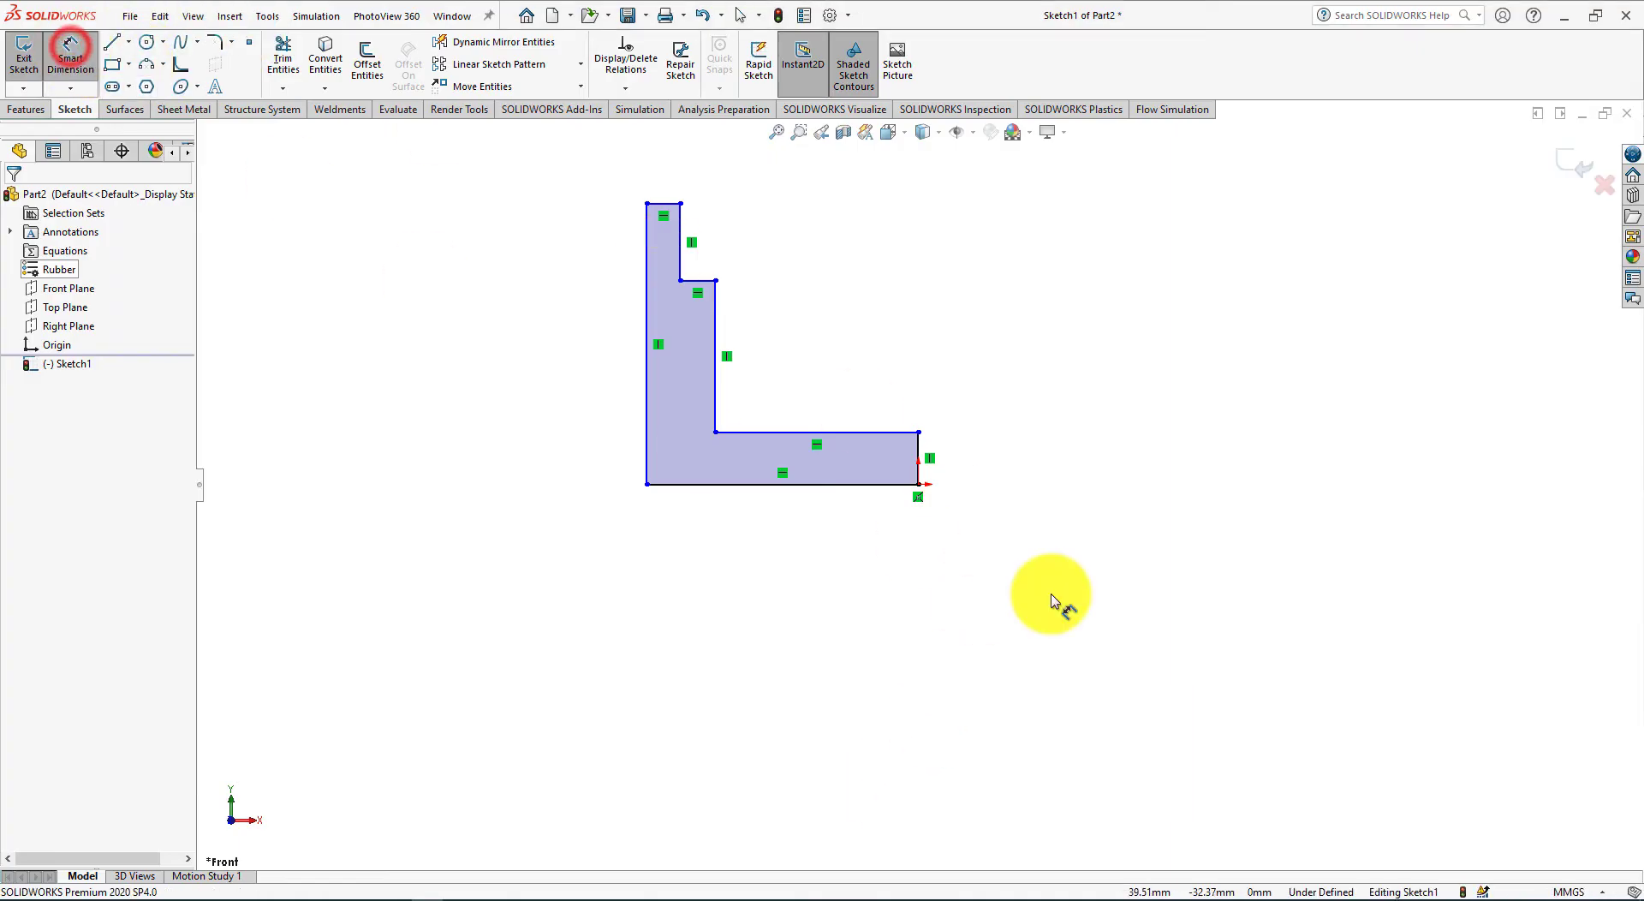
{"action": "left_click", "coordinate": [920, 471]}
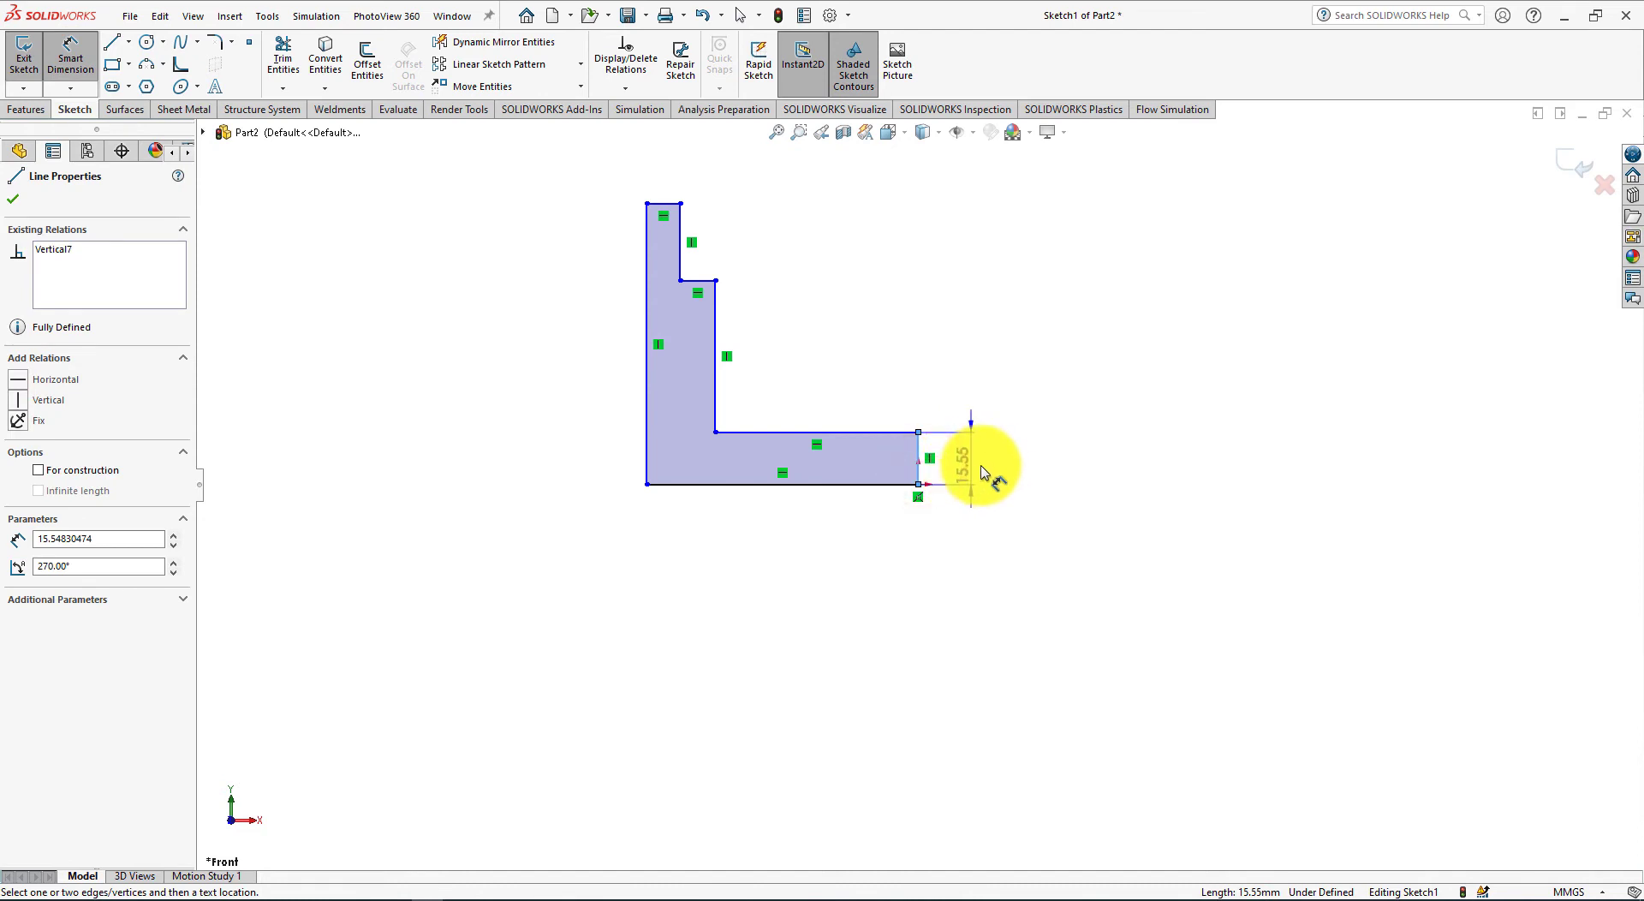
{"action": "left_click", "coordinate": [992, 464]}
{"action": "type", "text": "10"}
{"action": "key", "text": "Return"}
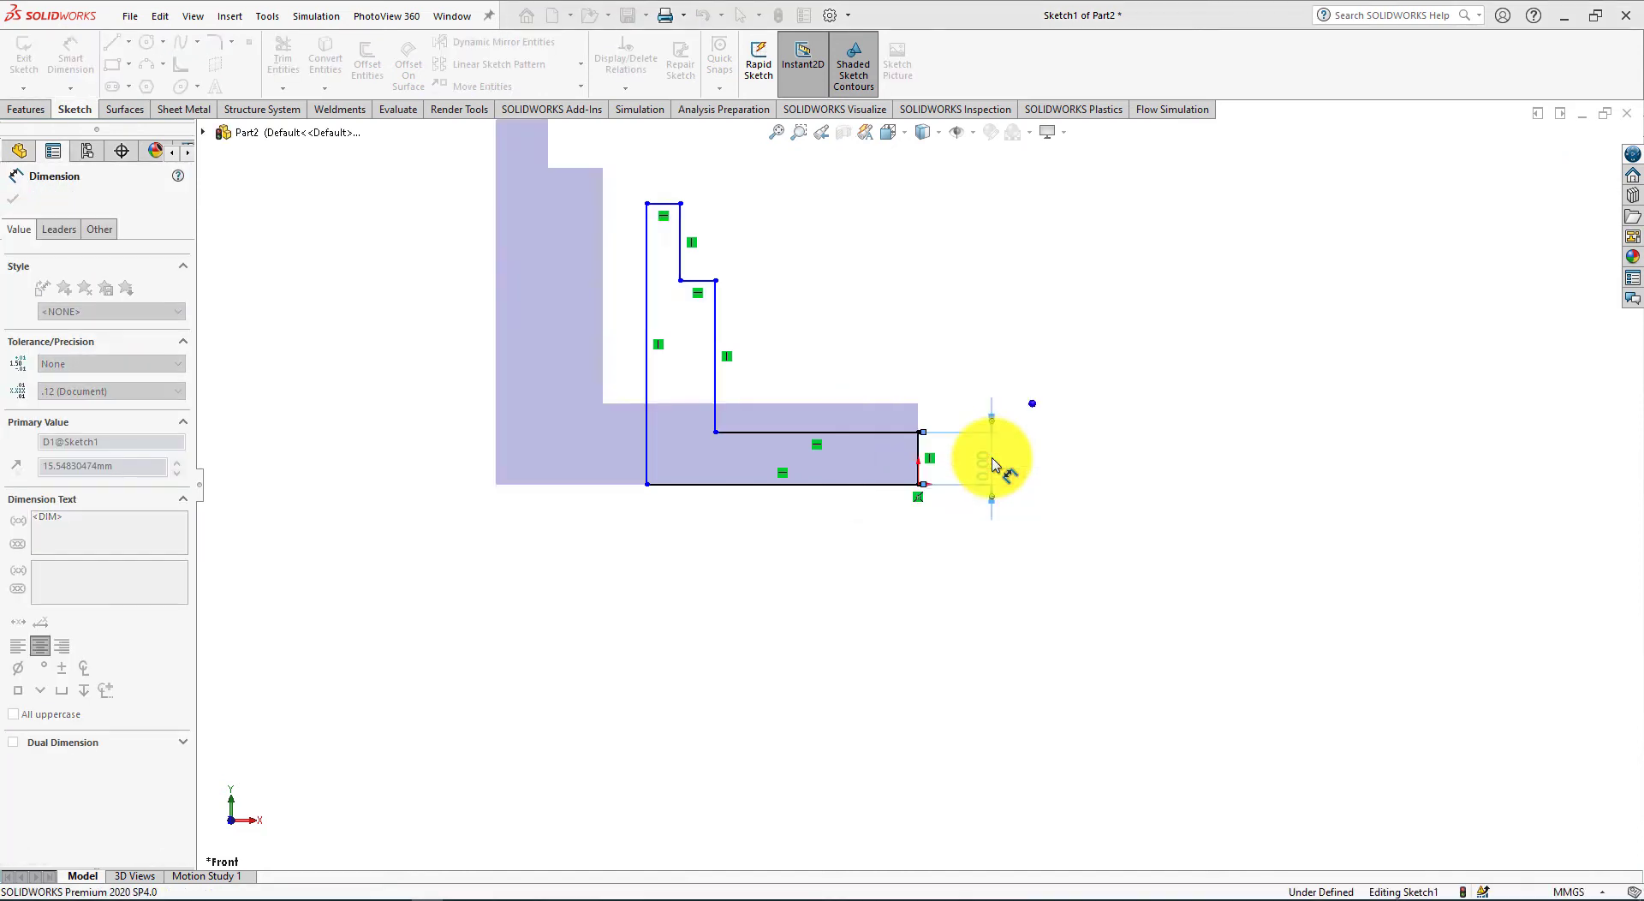
Dimension the profile's bottom edge to the 75 mm overall length given in the exercise drawing
{"action": "left_click", "coordinate": [833, 484]}
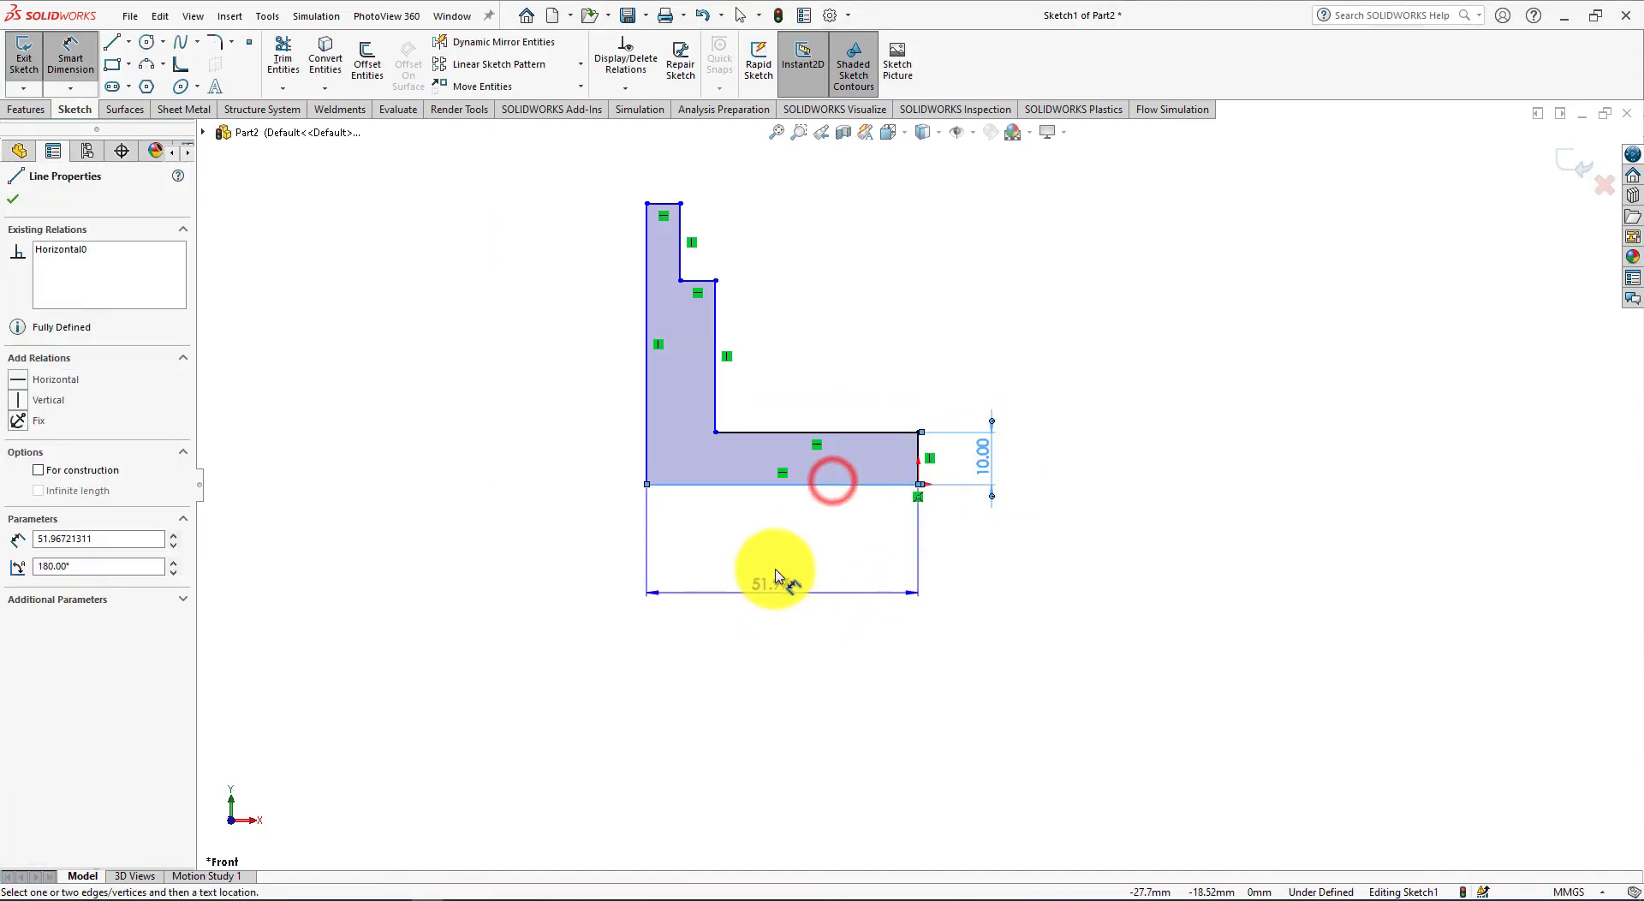
{"action": "left_click", "coordinate": [775, 574]}
{"action": "key", "text": "alt+Tab"}
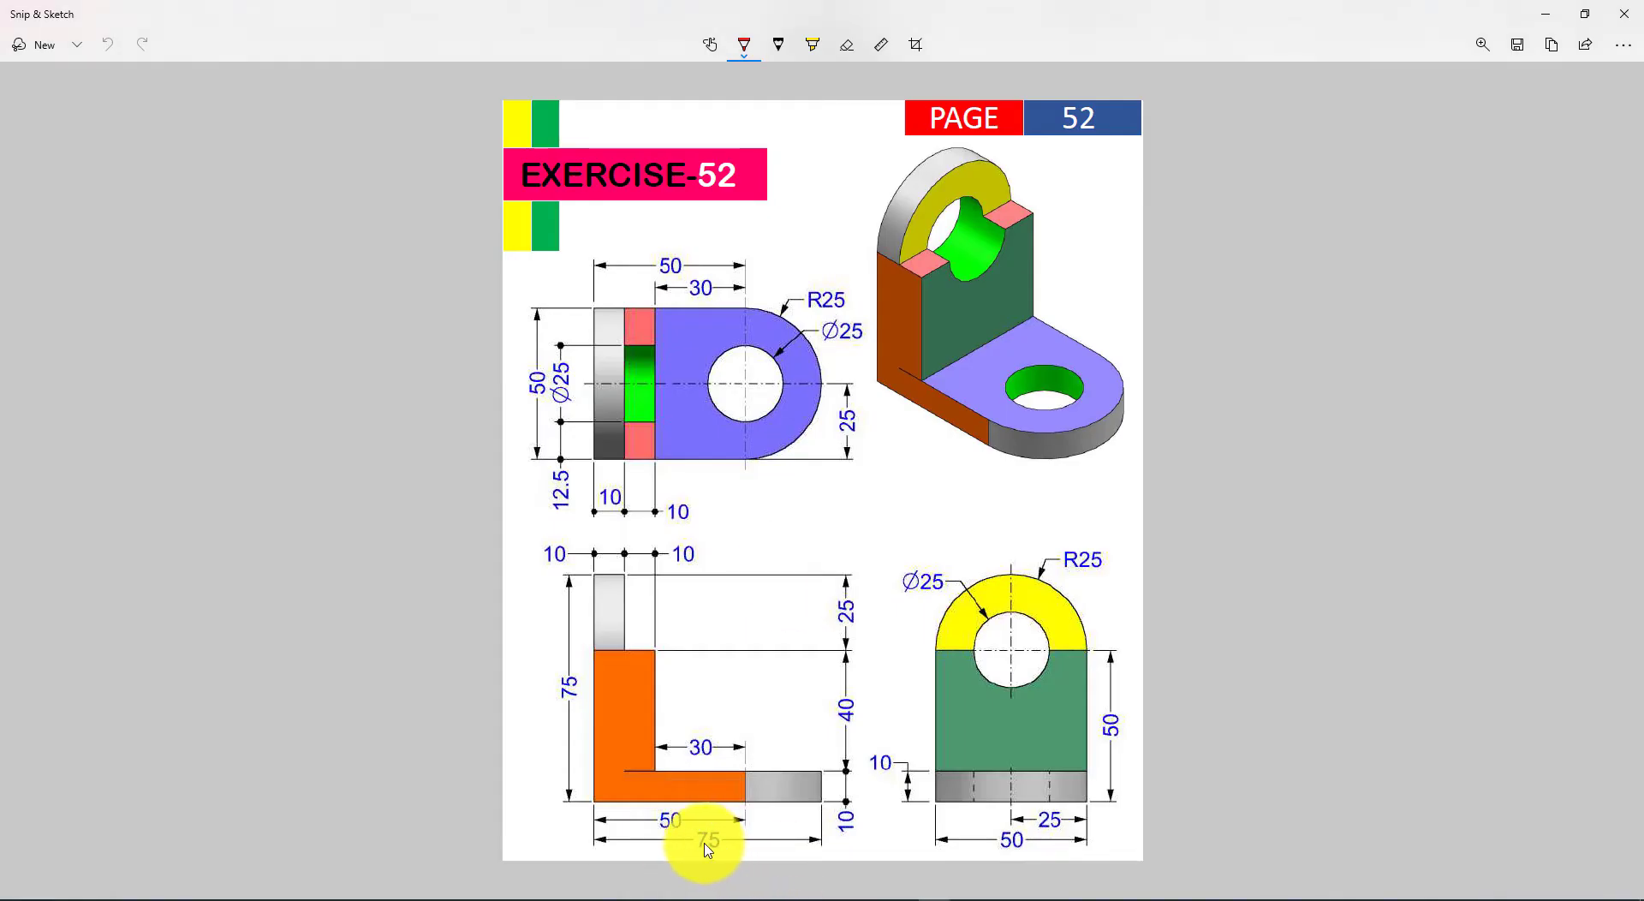
{"action": "key", "text": "alt+Tab"}
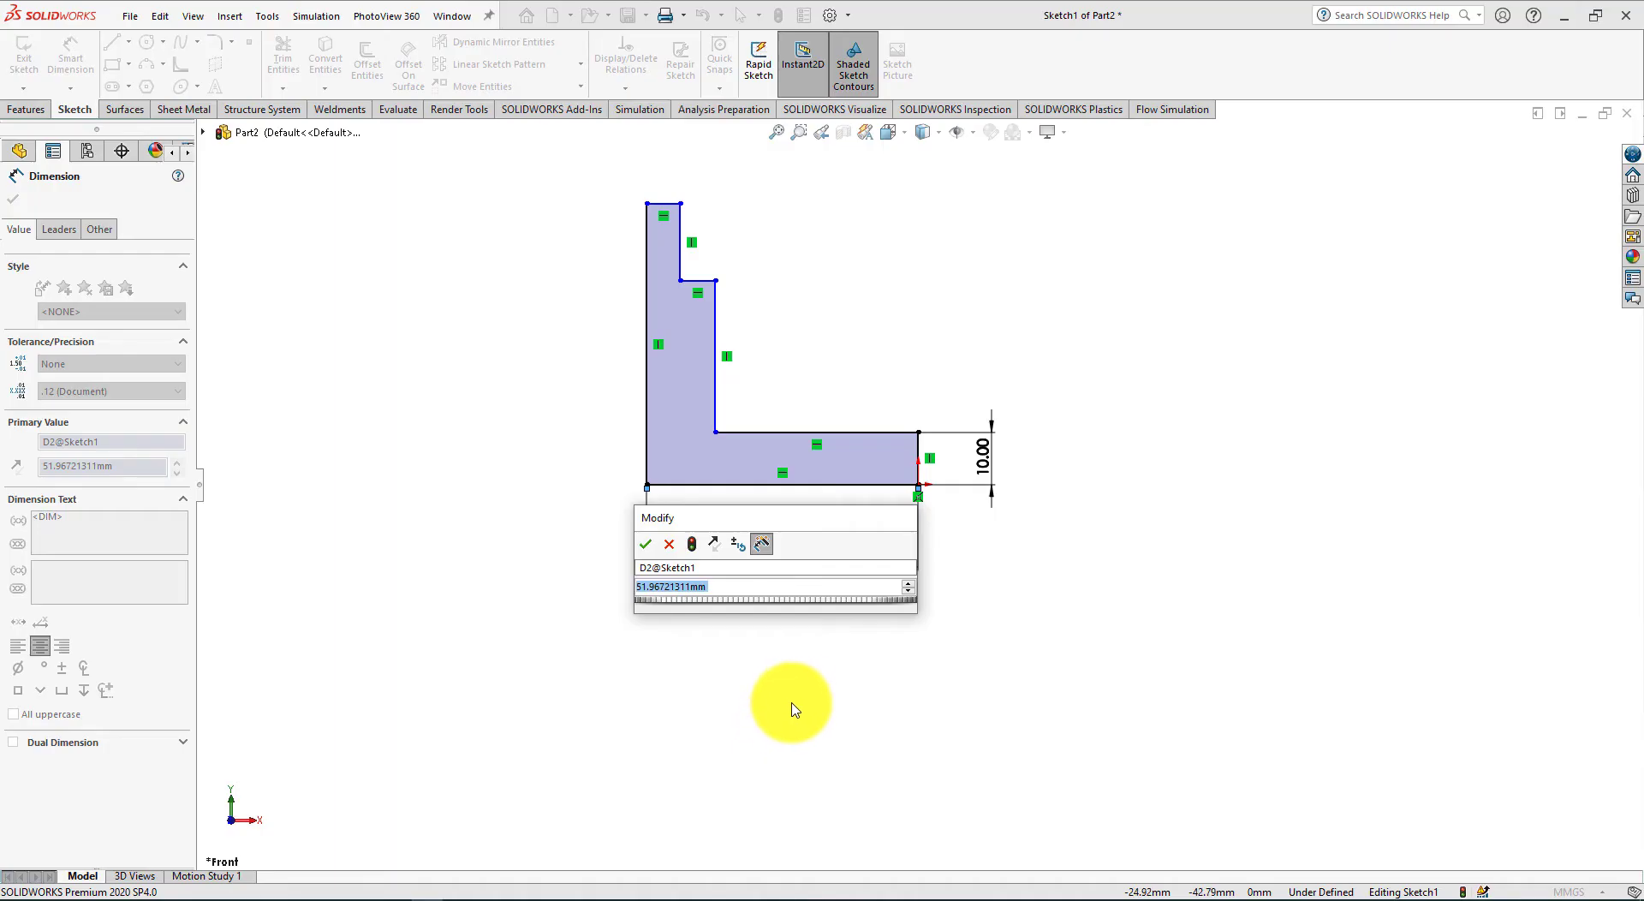
{"action": "type", "text": "75"}
{"action": "key", "text": "Return"}
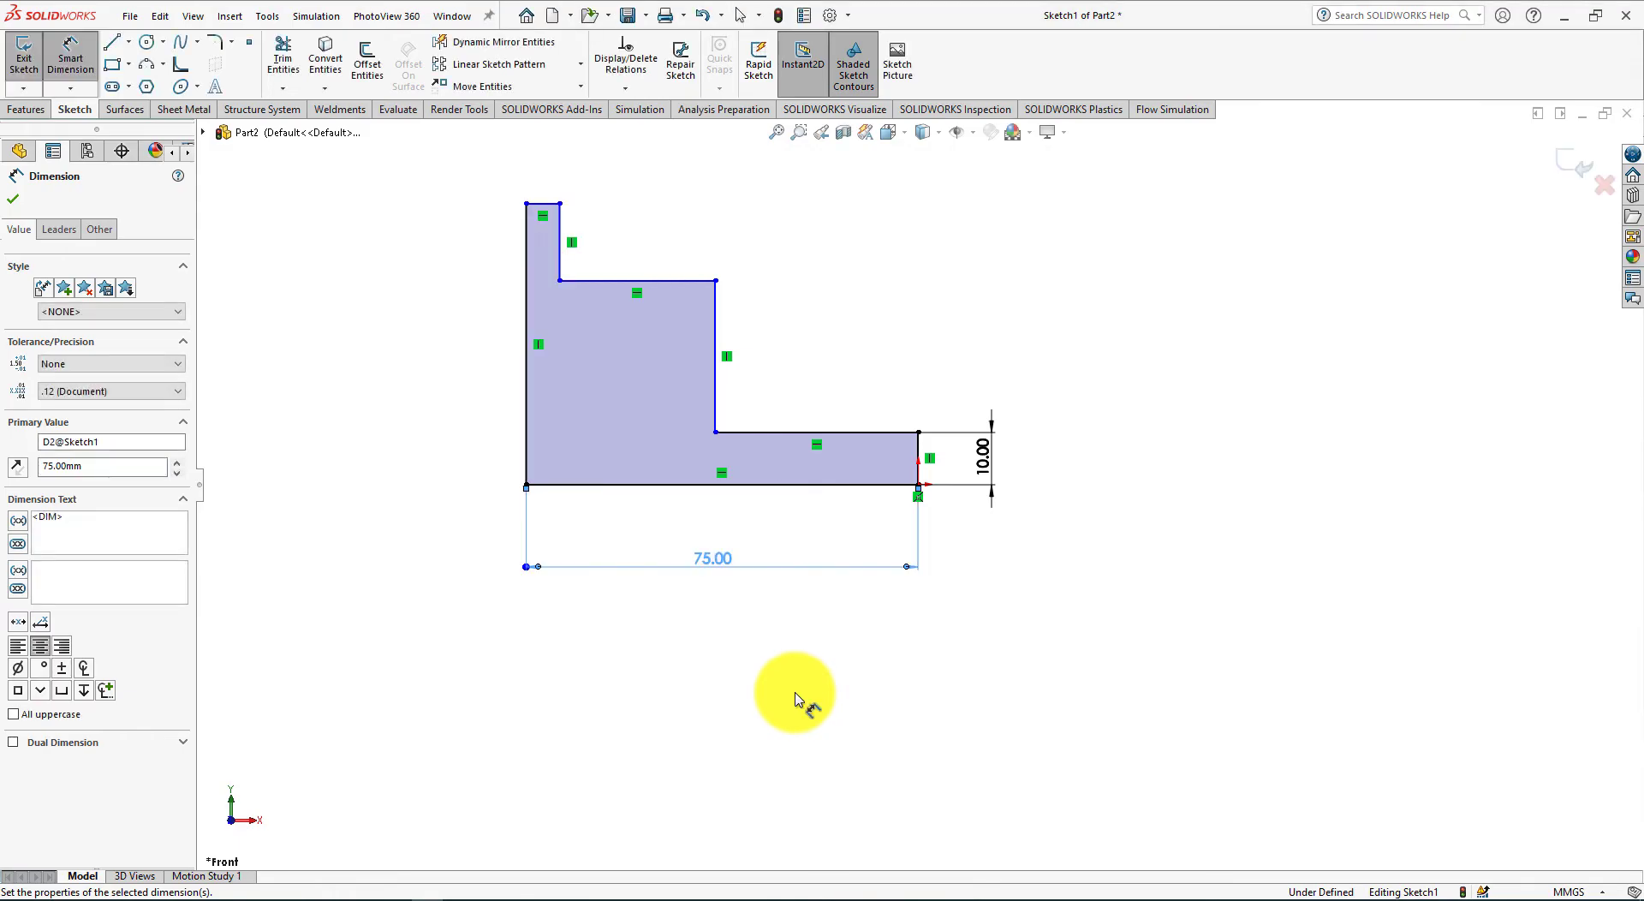
Check the overall height in the exercise drawing and dimension the profile's long vertical edge to 75 mm
{"action": "key", "text": "alt+Tab"}
{"action": "key", "text": "alt+Tab"}
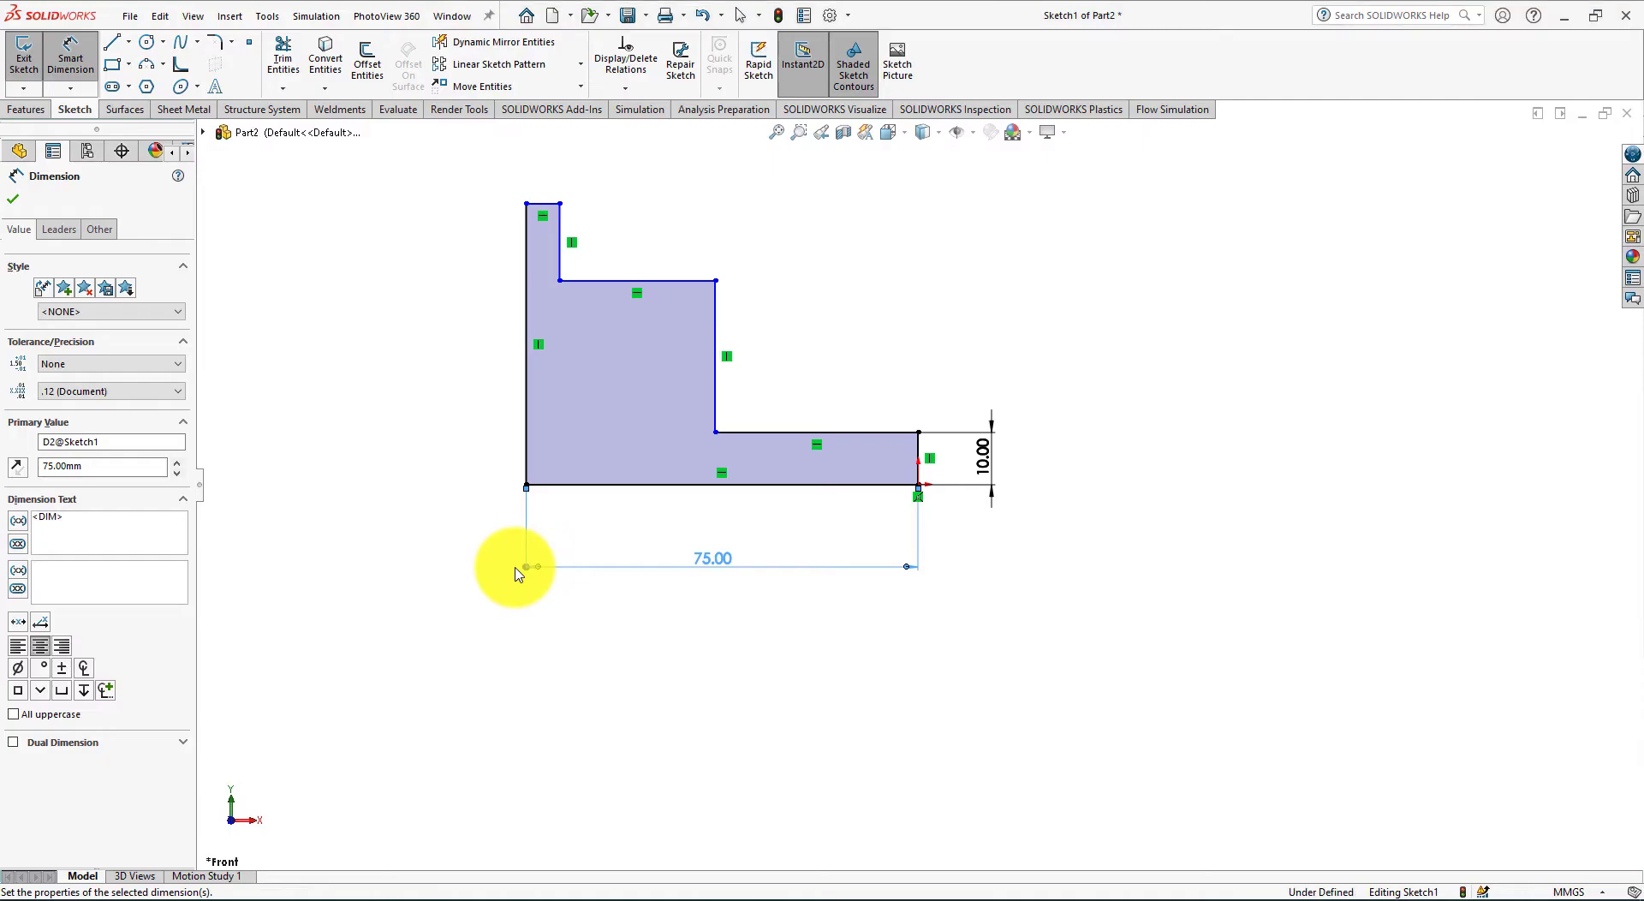
{"action": "left_click", "coordinate": [525, 429]}
{"action": "left_click", "coordinate": [404, 350]}
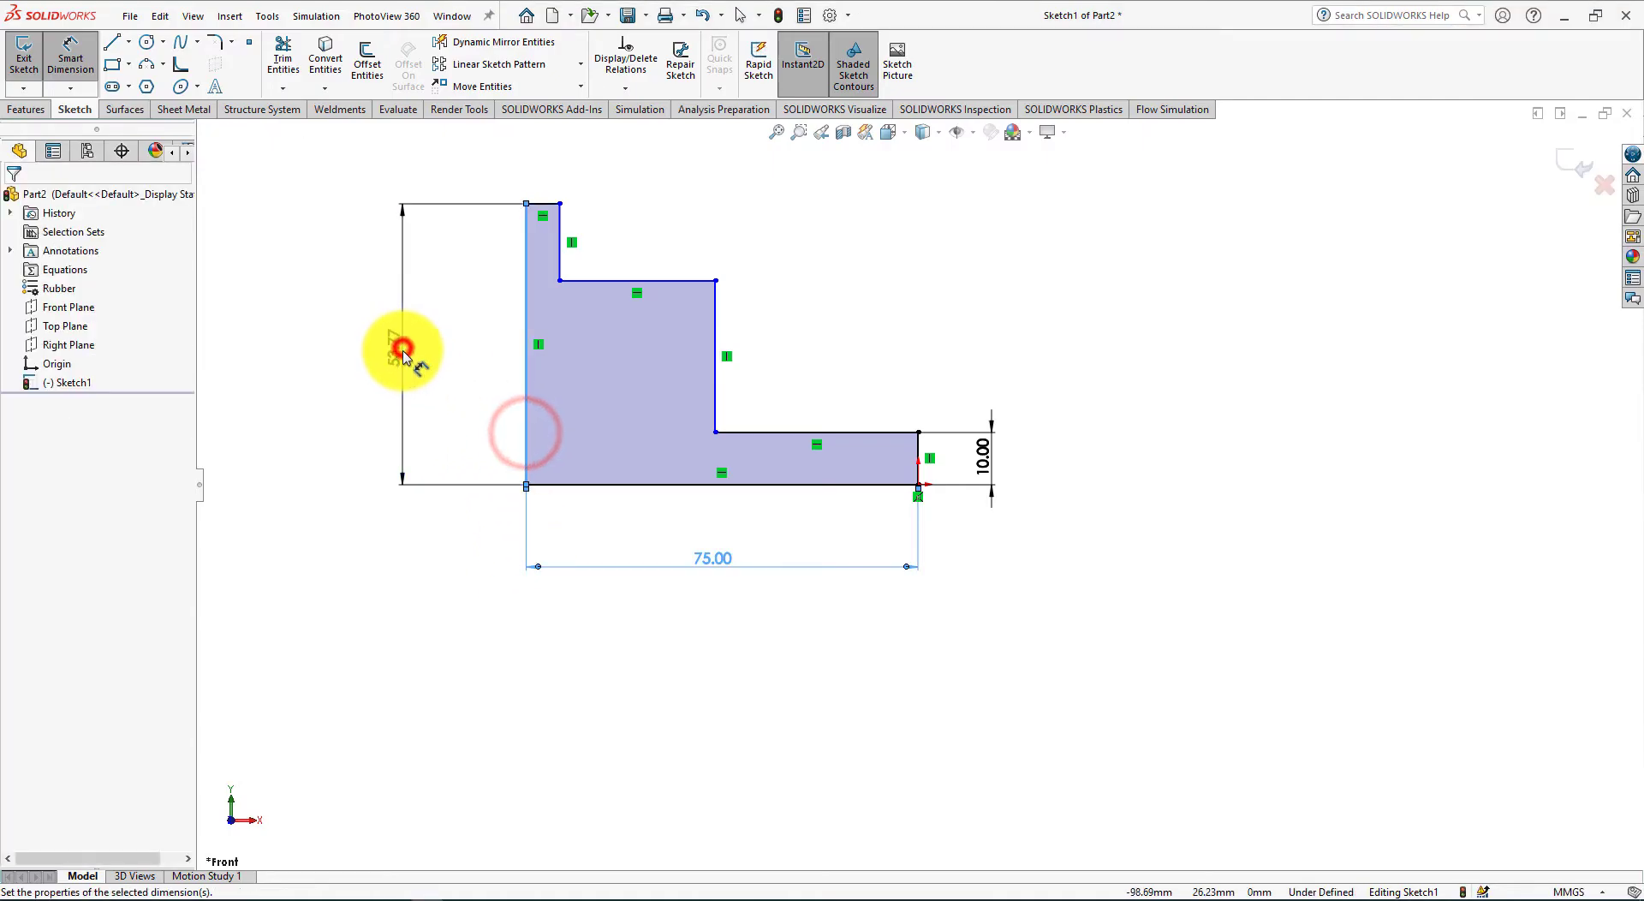
{"action": "type", "text": "75"}
{"action": "key", "text": "Return"}
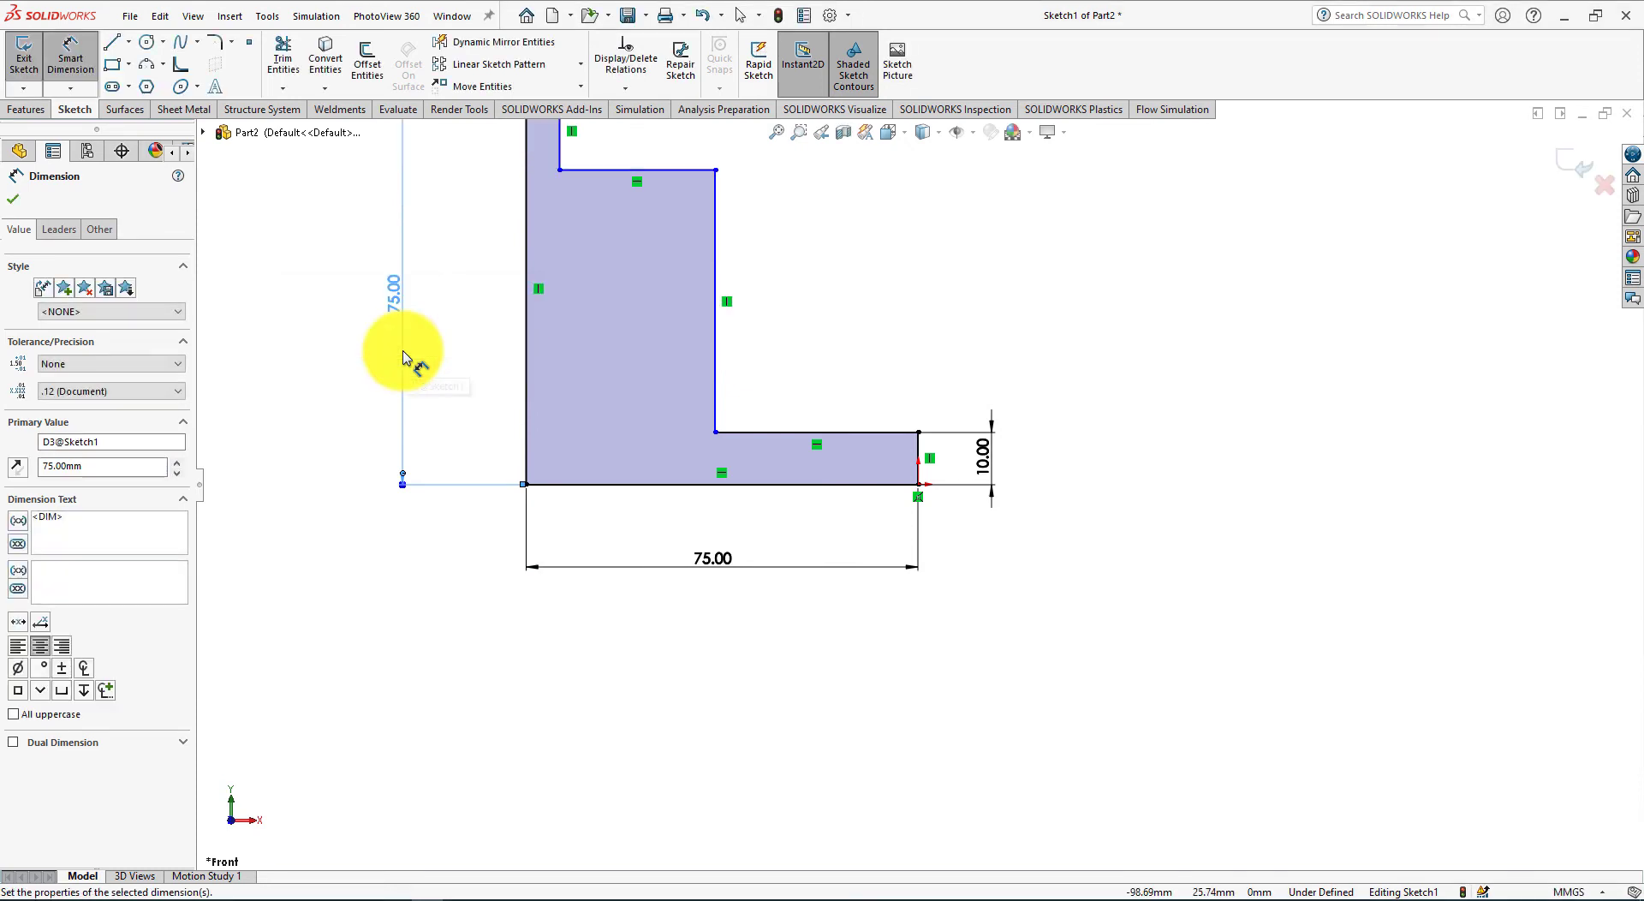
Check the upright's thickness in the exercise drawing and dimension the profile's short top edge to 10 mm
{"action": "scroll", "coordinate": [668, 390], "scroll_direction": "up", "scroll_amount": 4}
{"action": "scroll", "coordinate": [1138, 214], "scroll_direction": "down", "scroll_amount": 2}
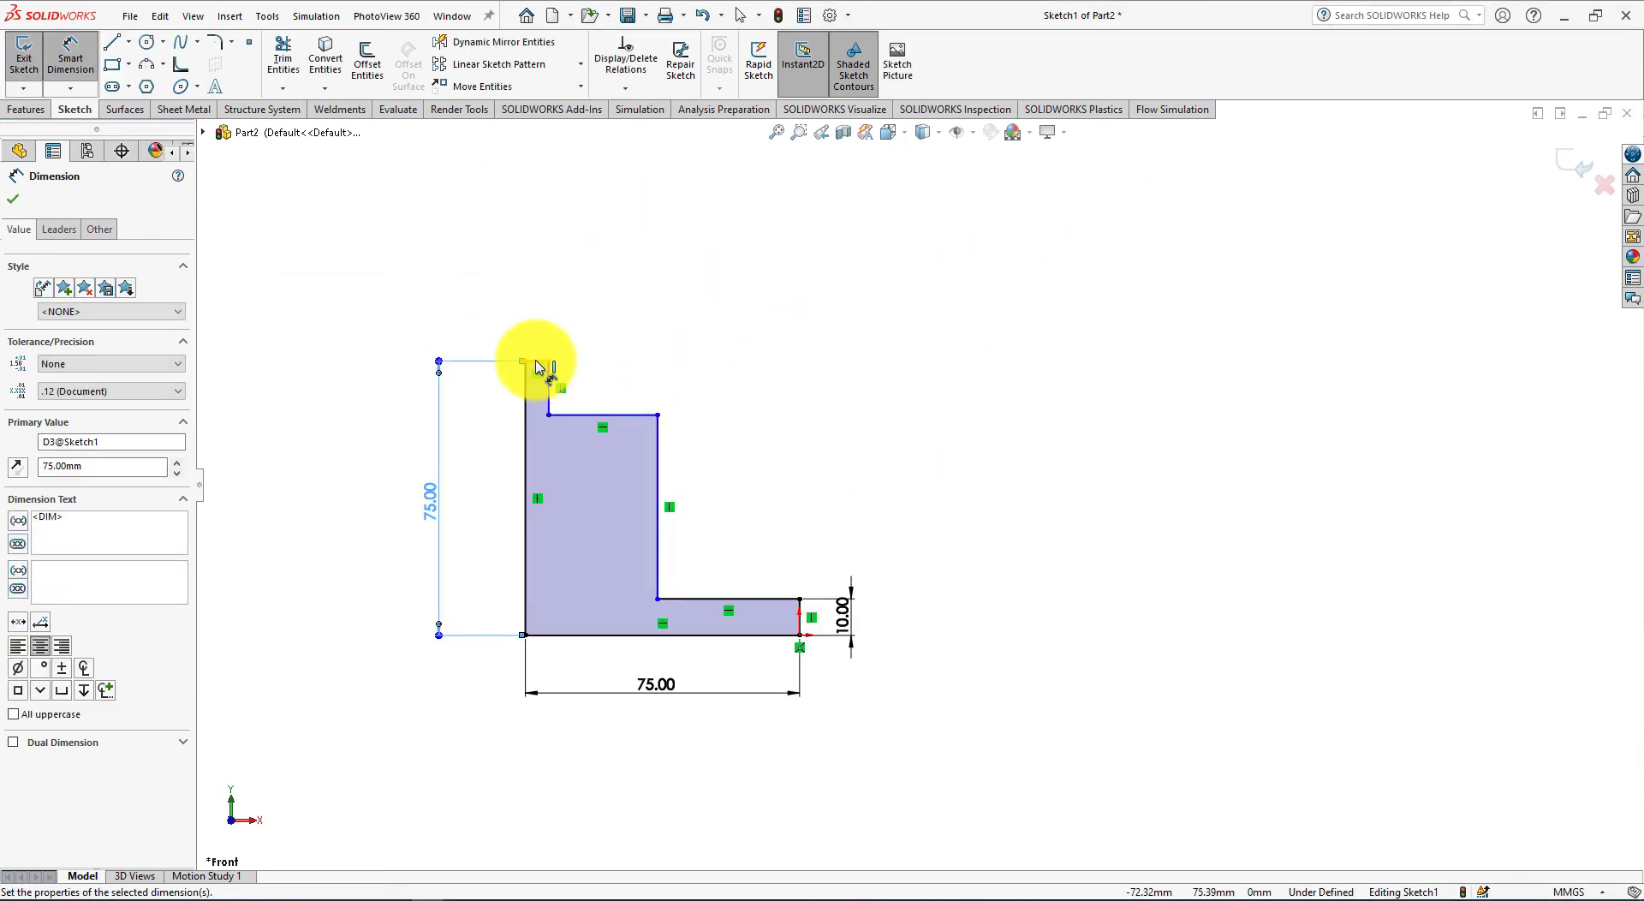
{"action": "left_click", "coordinate": [536, 359]}
{"action": "left_click", "coordinate": [548, 280]}
{"action": "key", "text": "alt+Tab"}
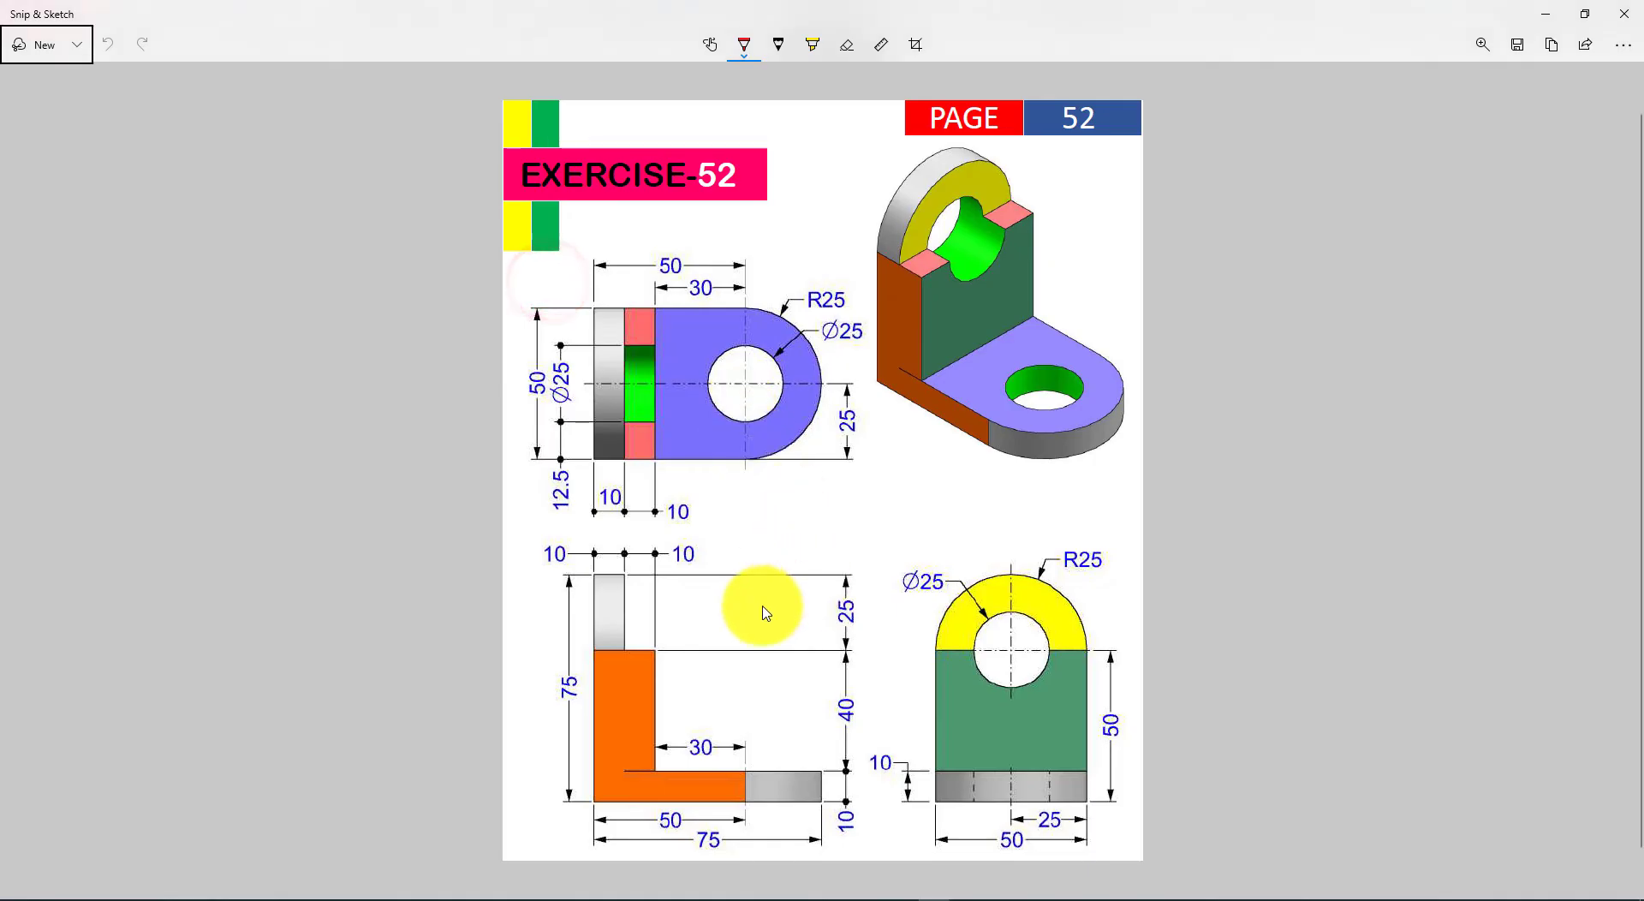
{"action": "key", "text": "alt+Tab"}
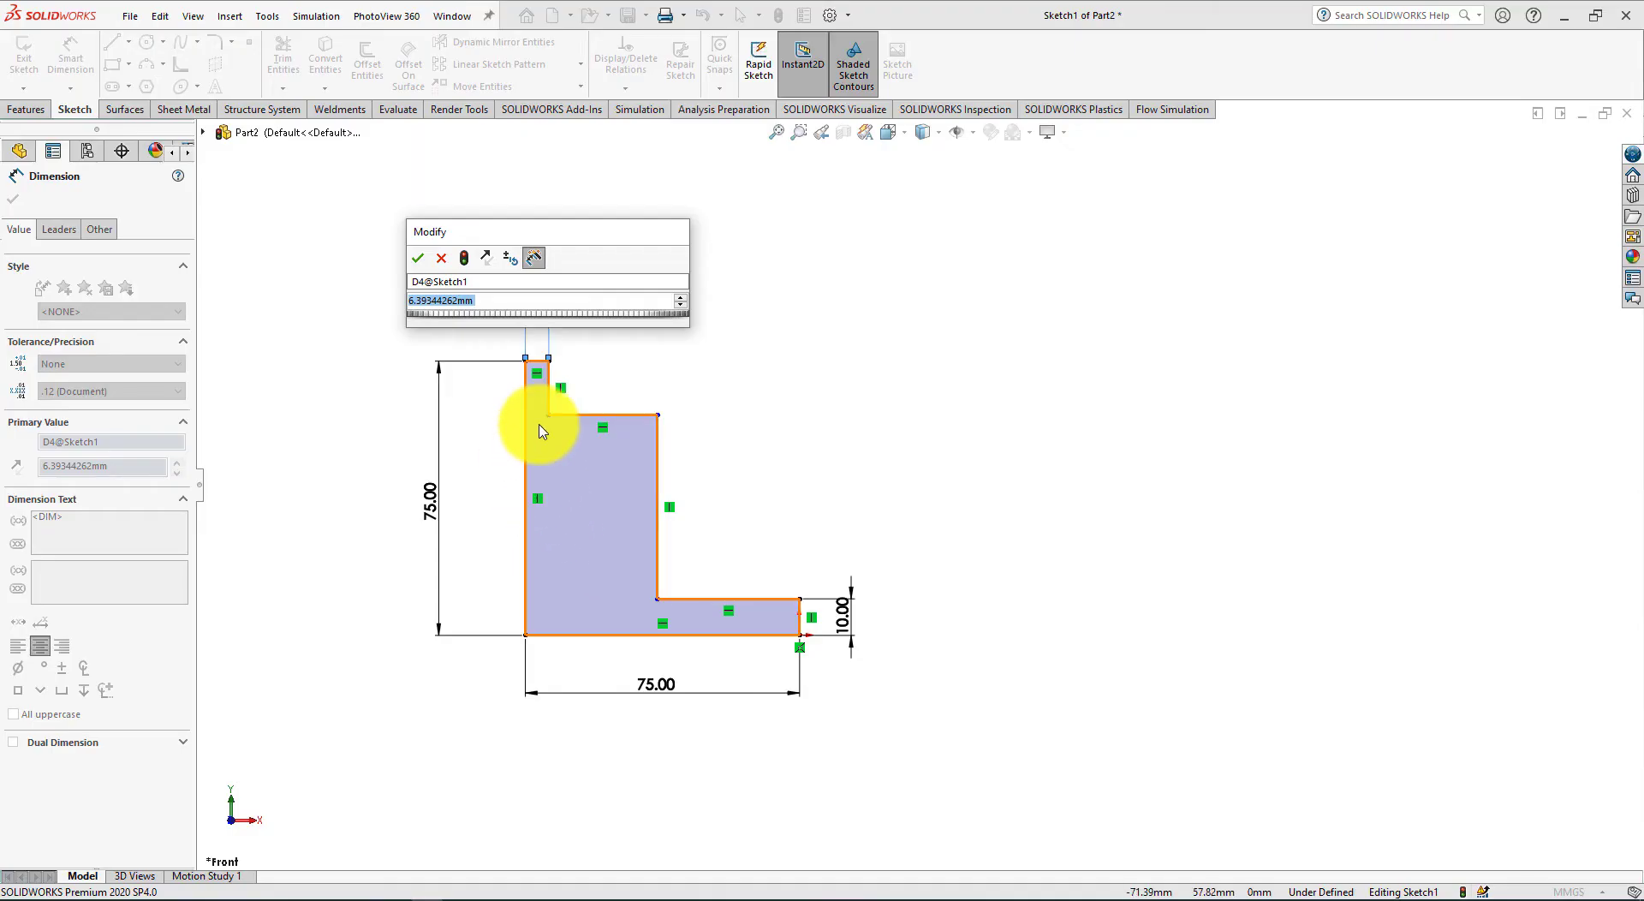
{"action": "type", "text": "10"}
{"action": "key", "text": "Return"}
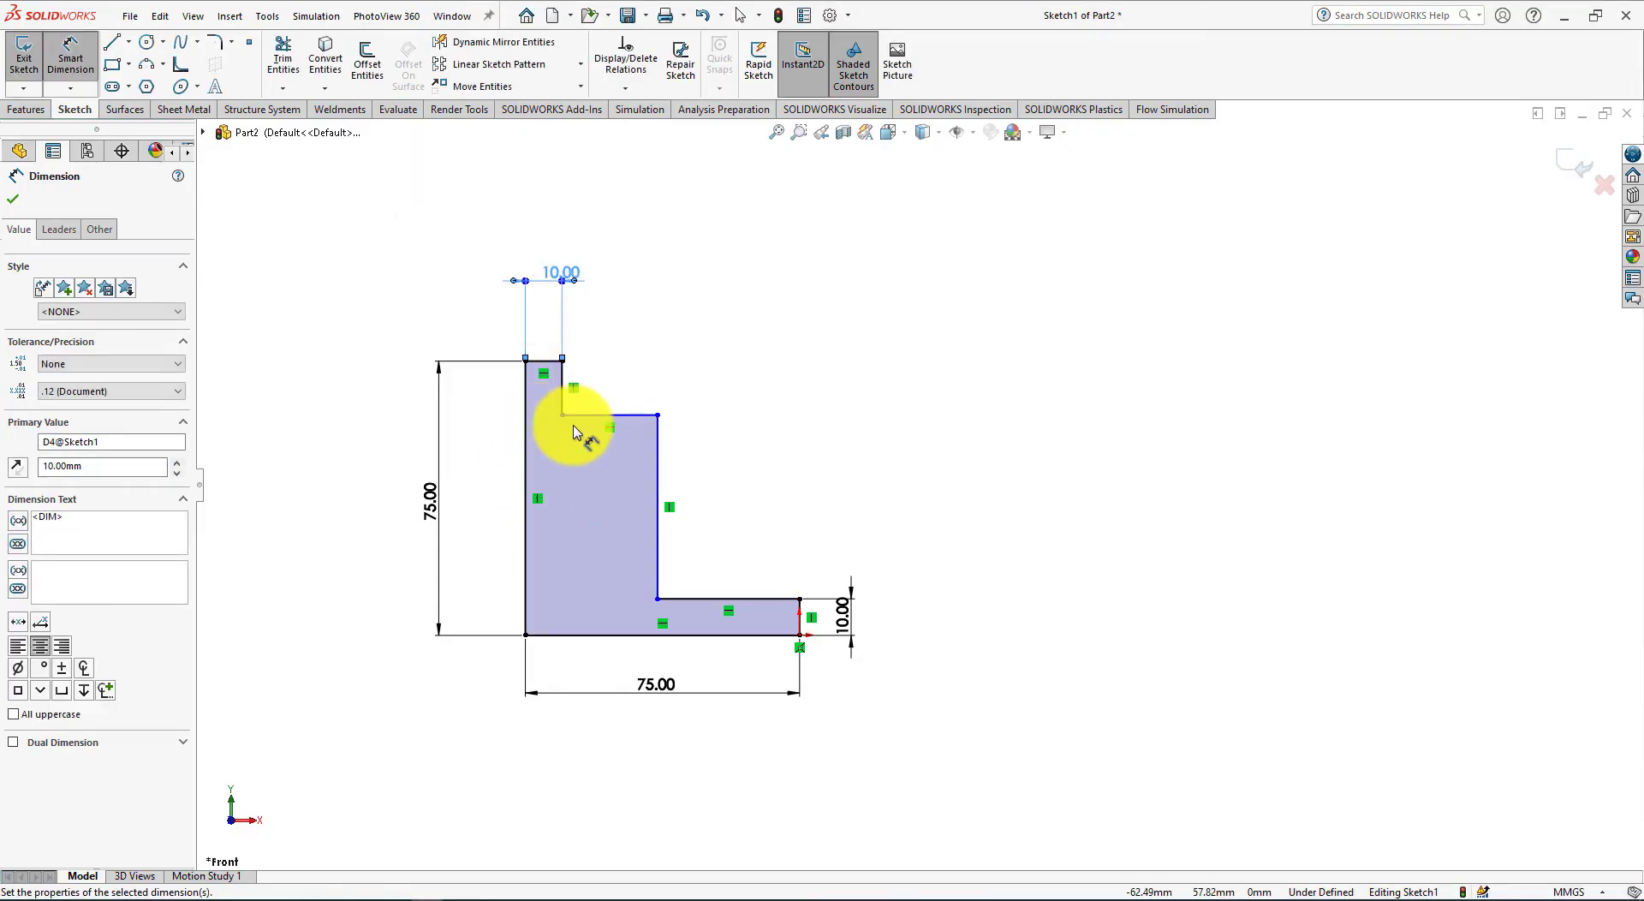
Check the ledge width in the exercise drawing and dimension the horizontal step edge of the profile to 10 mm
{"action": "left_click", "coordinate": [591, 420]}
{"action": "left_click", "coordinate": [643, 296]}
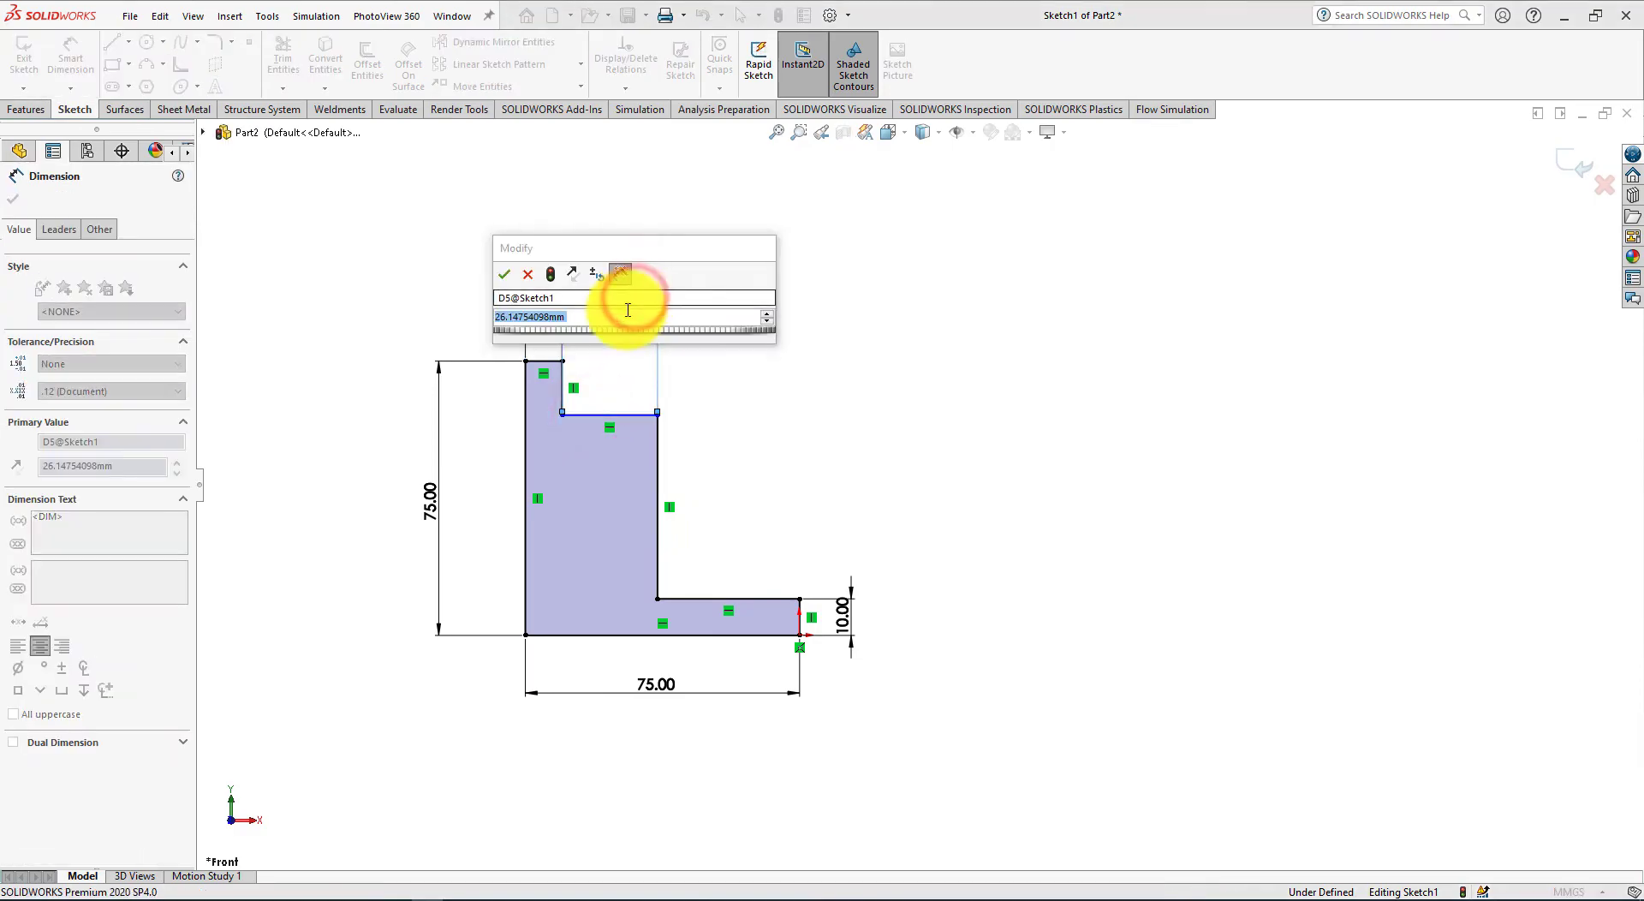
{"action": "key", "text": "alt+Tab"}
{"action": "key", "text": "alt+Tab"}
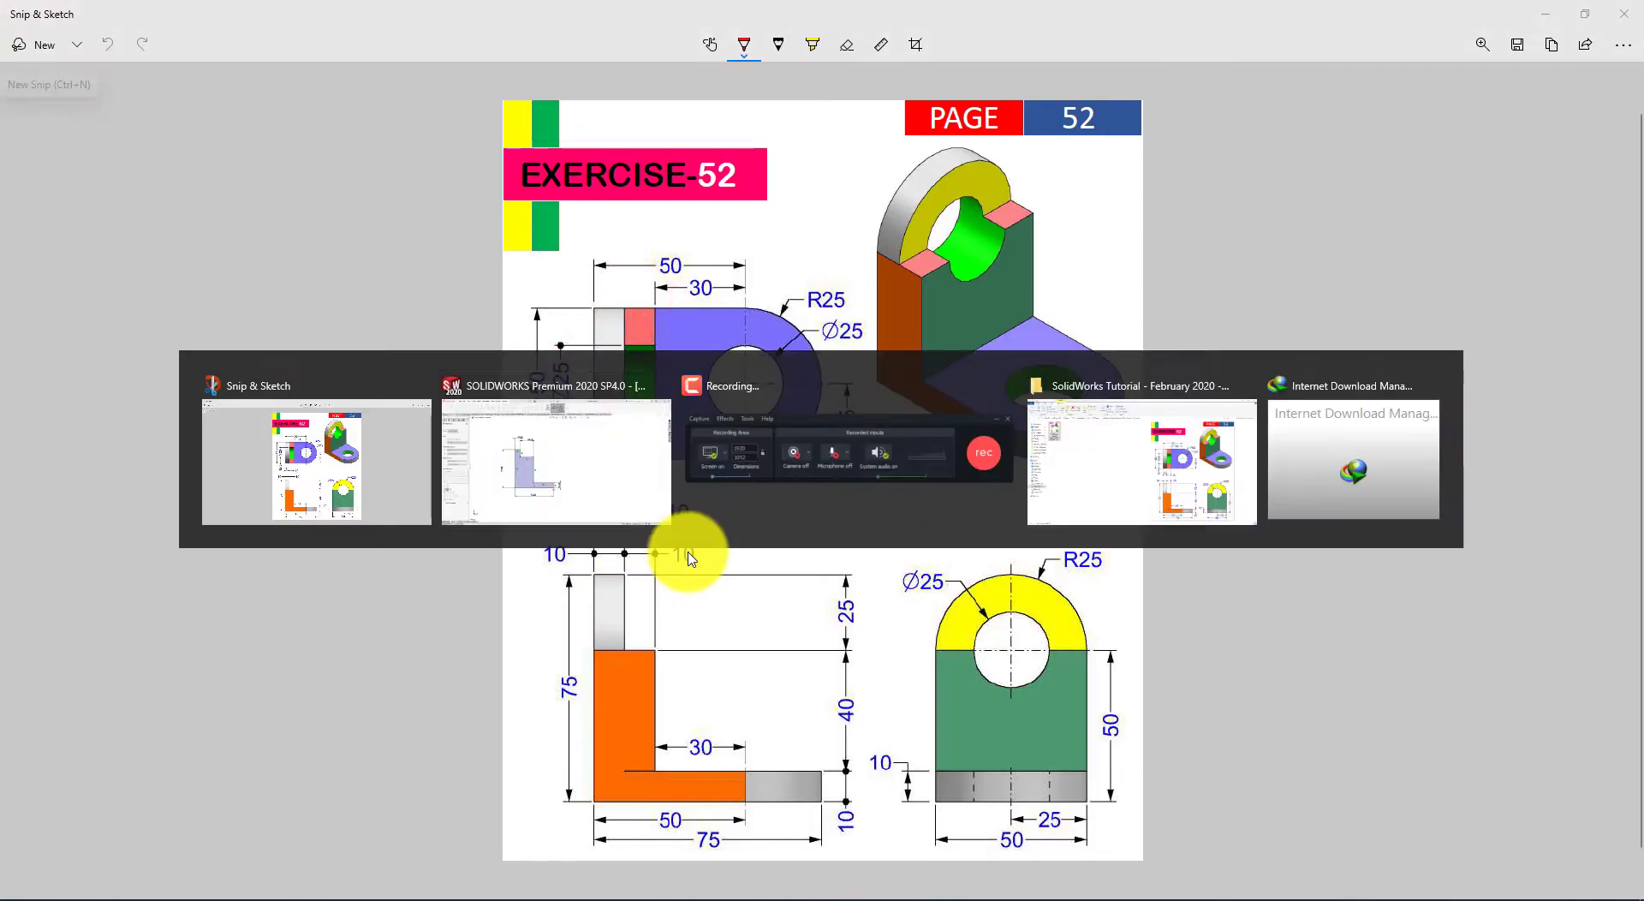
{"action": "type", "text": "10"}
{"action": "key", "text": "Return"}
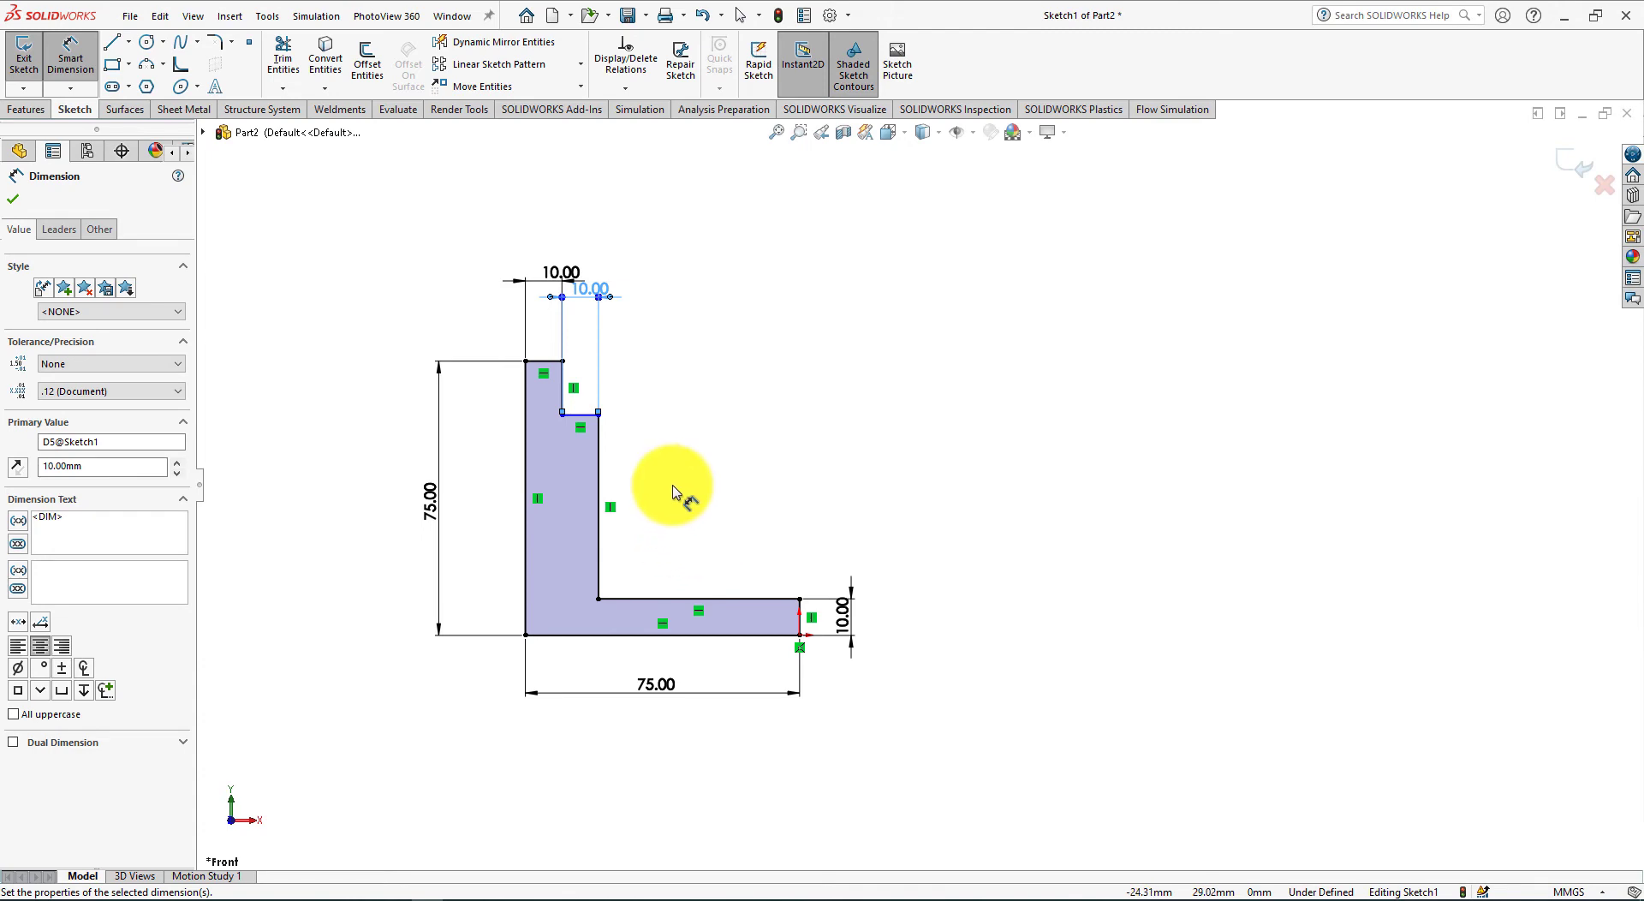
Dimension the inner vertical edge between foot and step to the 40 mm given in the exercise drawing, and end dimensioning
{"action": "left_click", "coordinate": [598, 493]}
{"action": "left_click", "coordinate": [692, 474]}
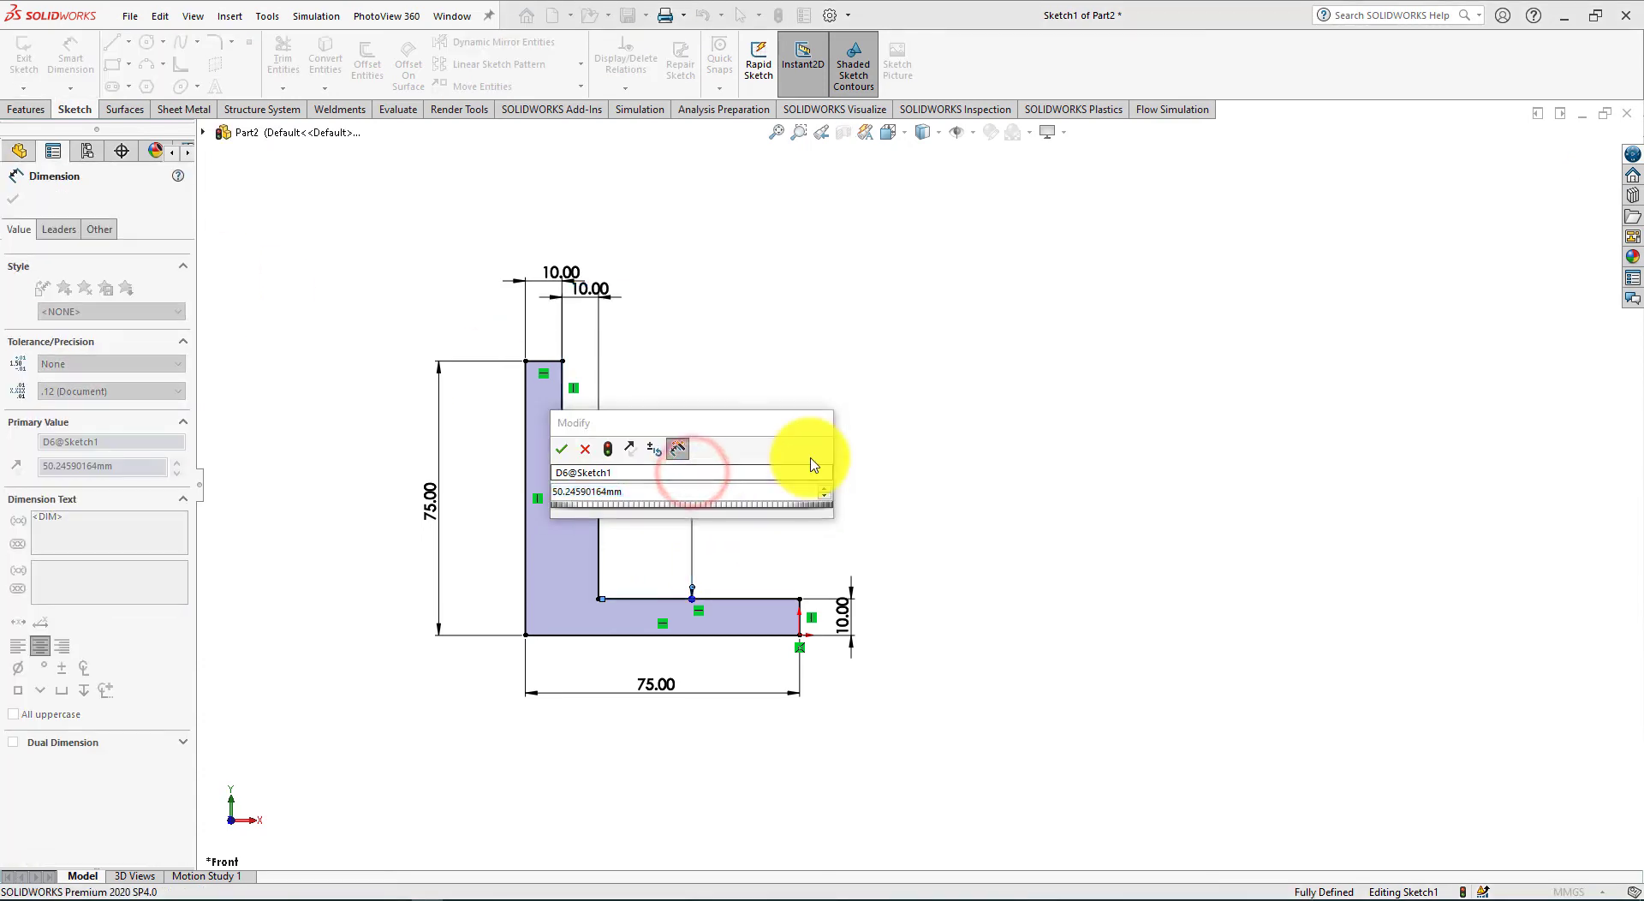
{"action": "key", "text": "alt+Tab"}
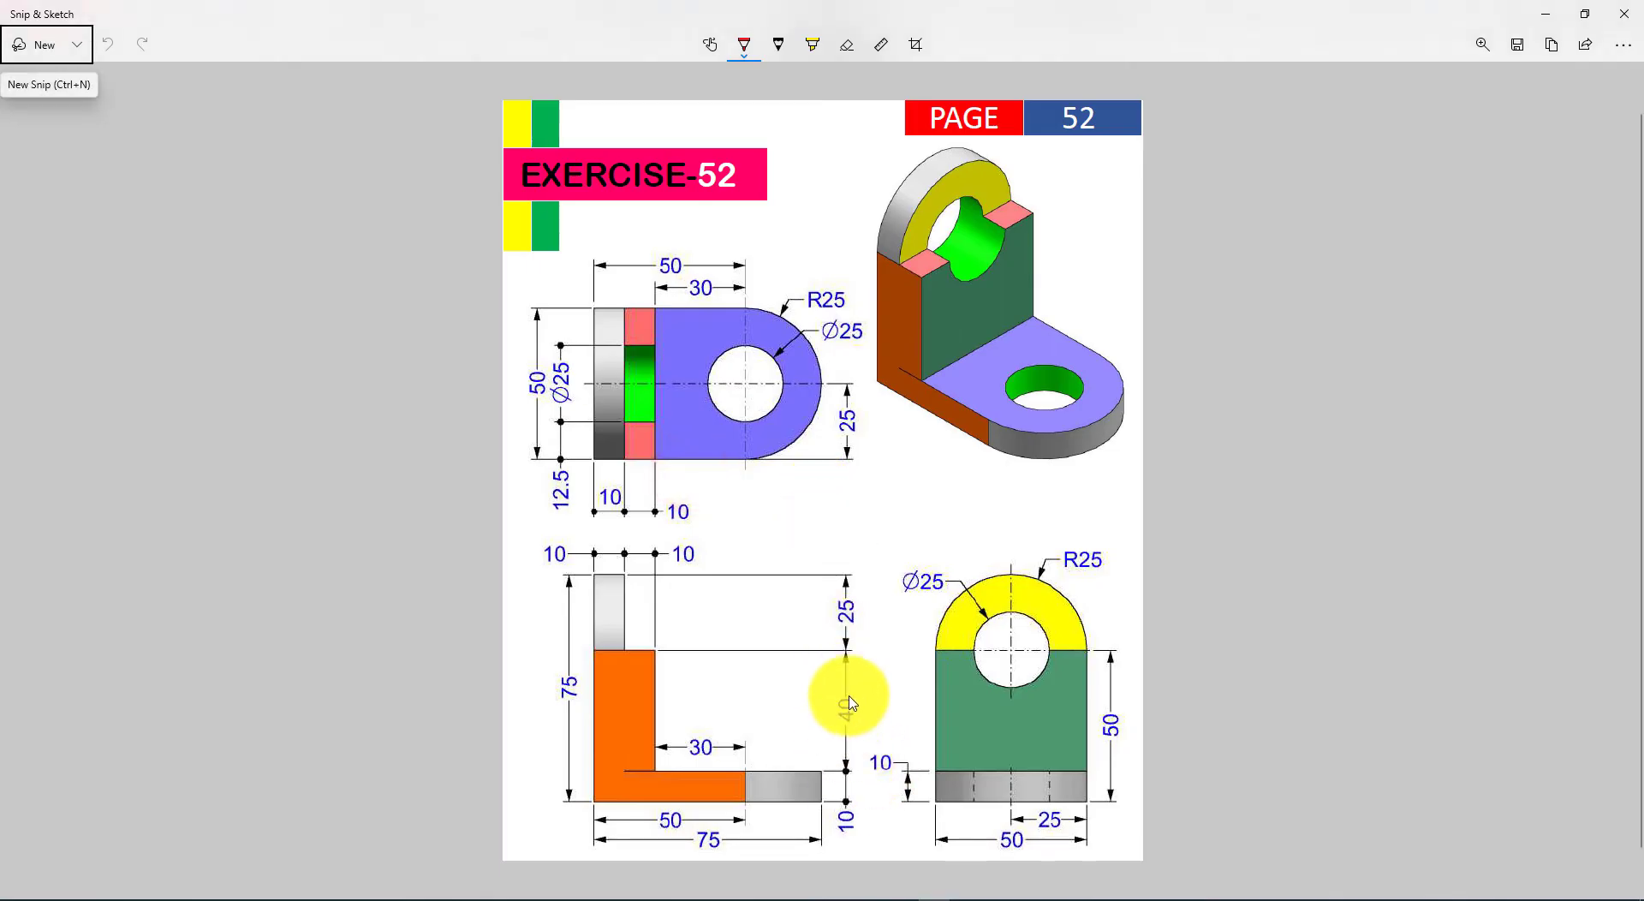
{"action": "key", "text": "alt+Tab"}
{"action": "type", "text": "4"}
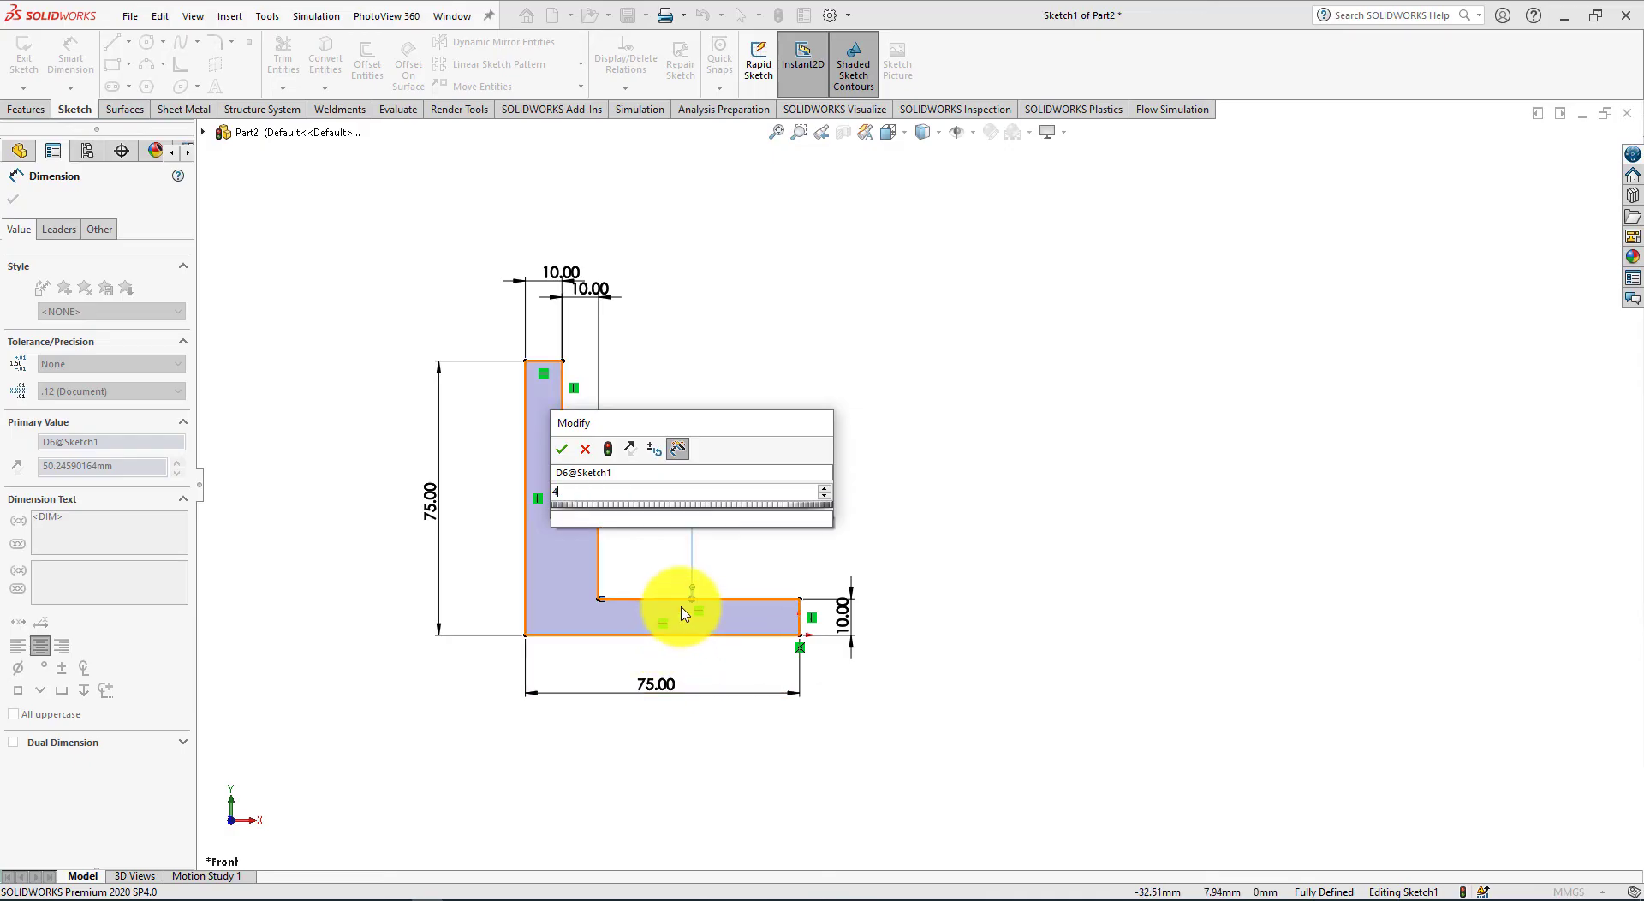
{"action": "type", "text": "0"}
{"action": "key", "text": "Return"}
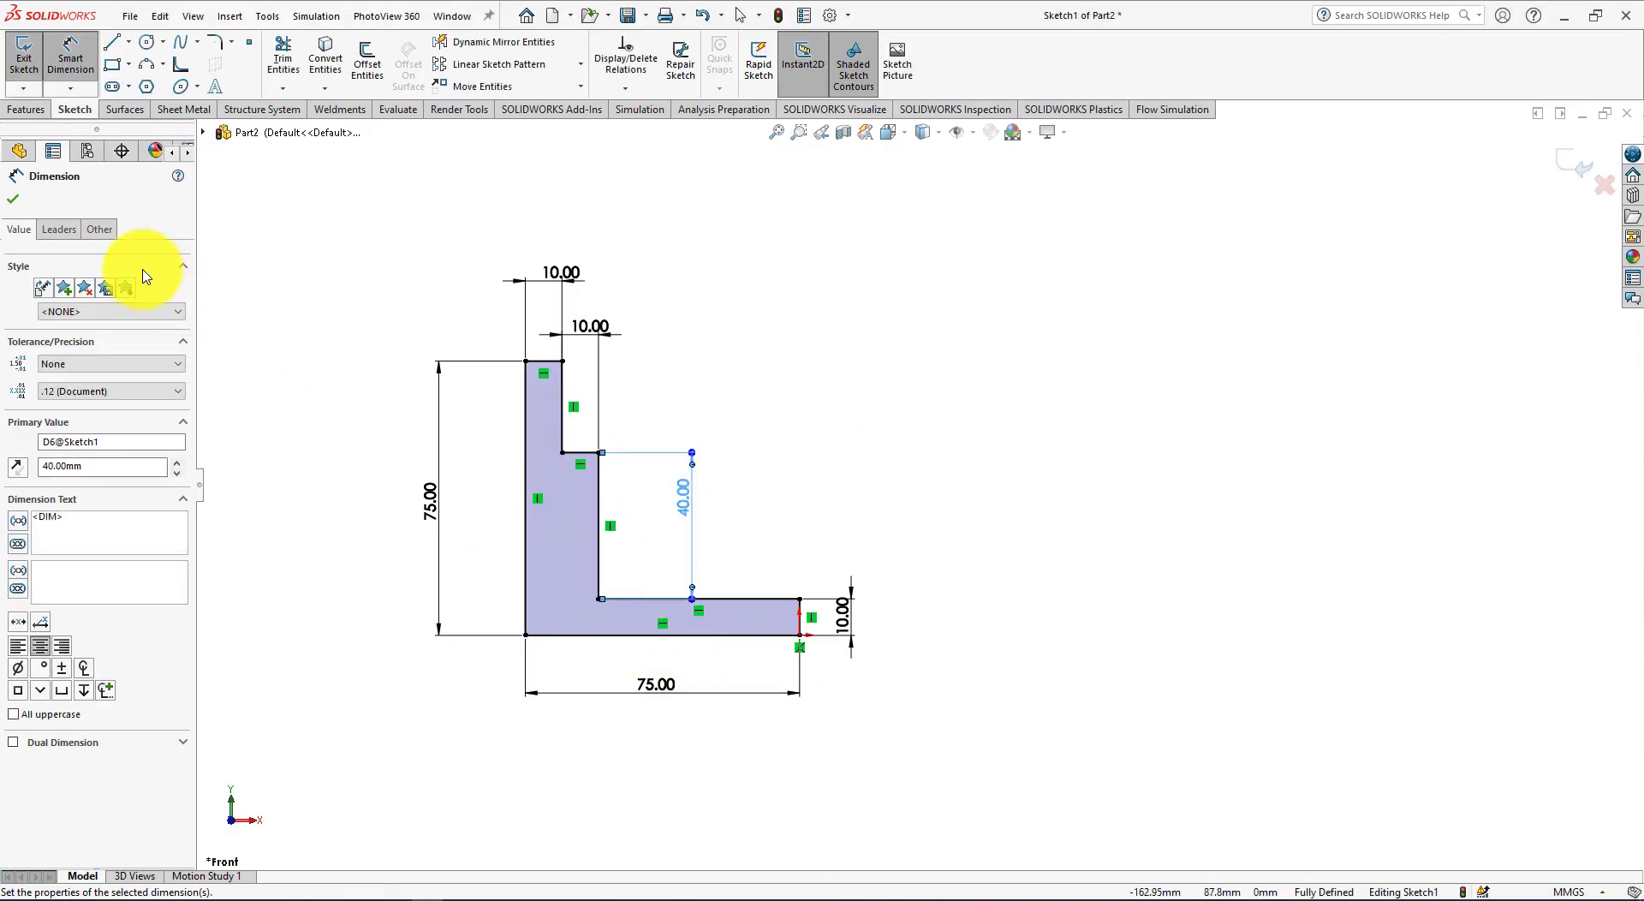
{"action": "left_click", "coordinate": [13, 197]}
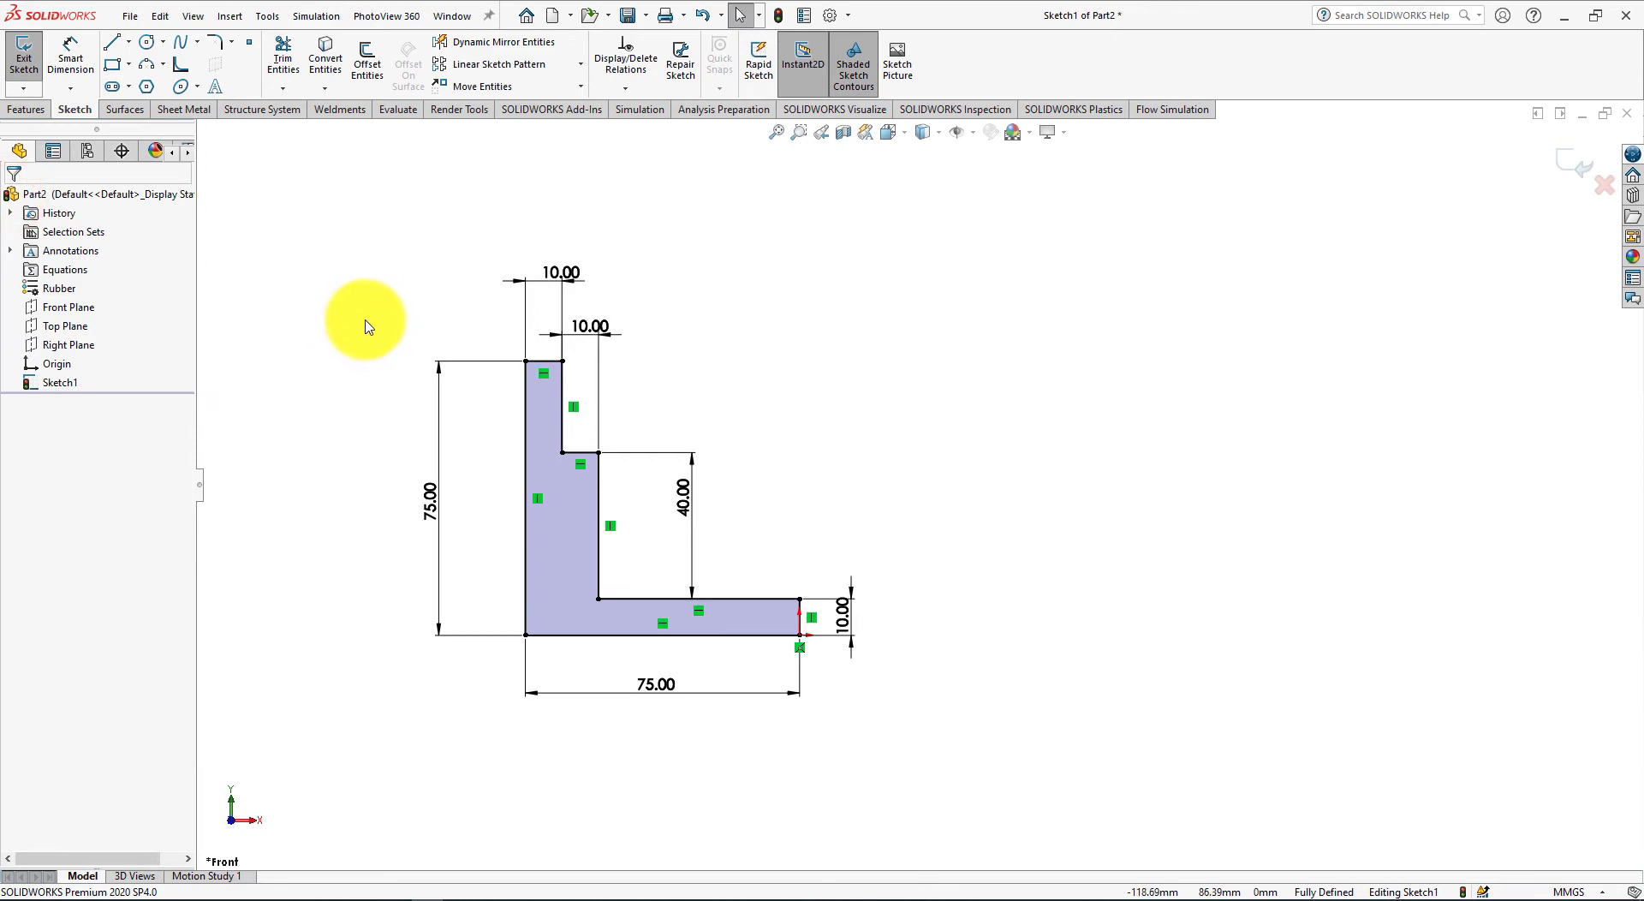
Check the bracket width in the exercise drawing and extrude the stepped profile 50 mm, Blind, in the reversed direction
{"action": "key", "text": "alt+Tab"}
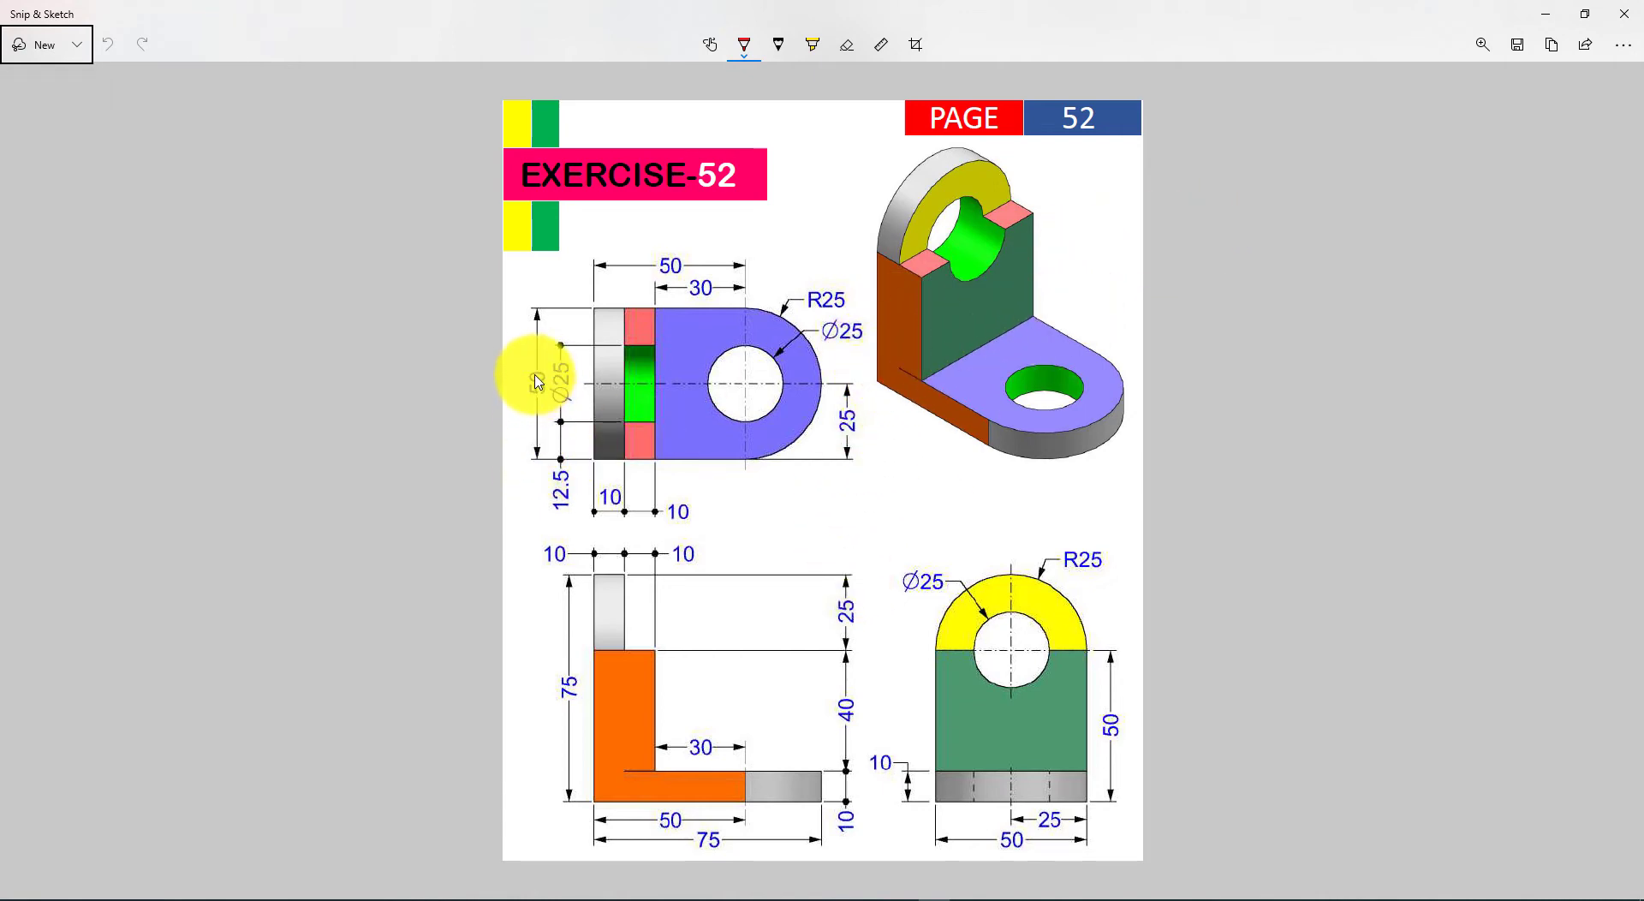
{"action": "key", "text": "alt+Tab"}
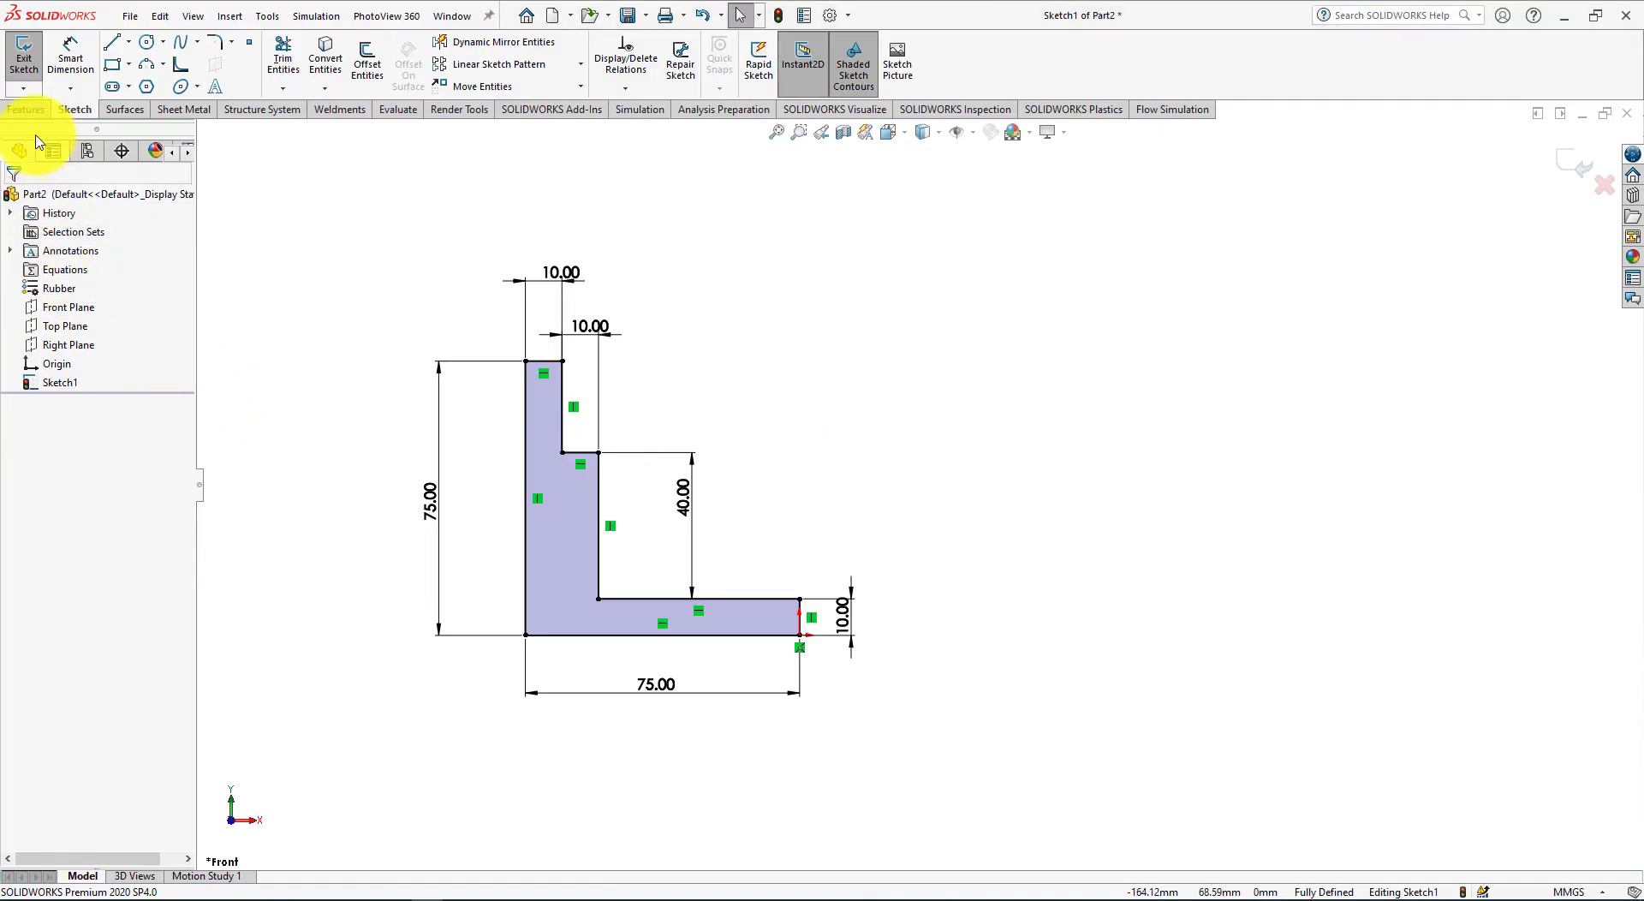
{"action": "left_click", "coordinate": [26, 110]}
{"action": "left_click", "coordinate": [31, 58]}
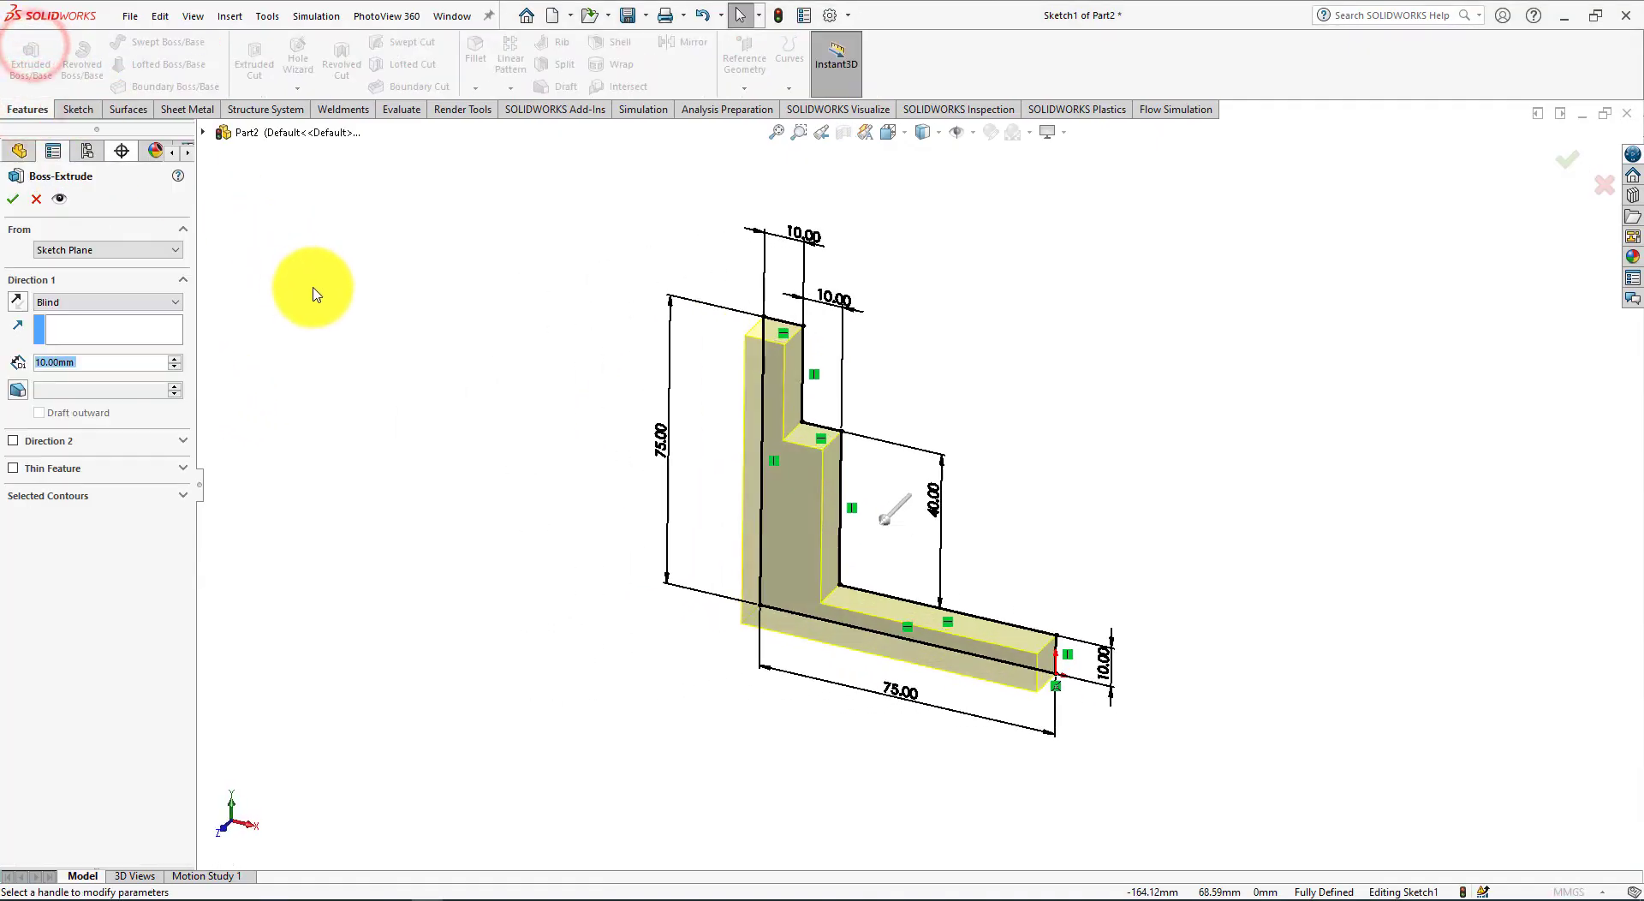
{"action": "left_click", "coordinate": [18, 301]}
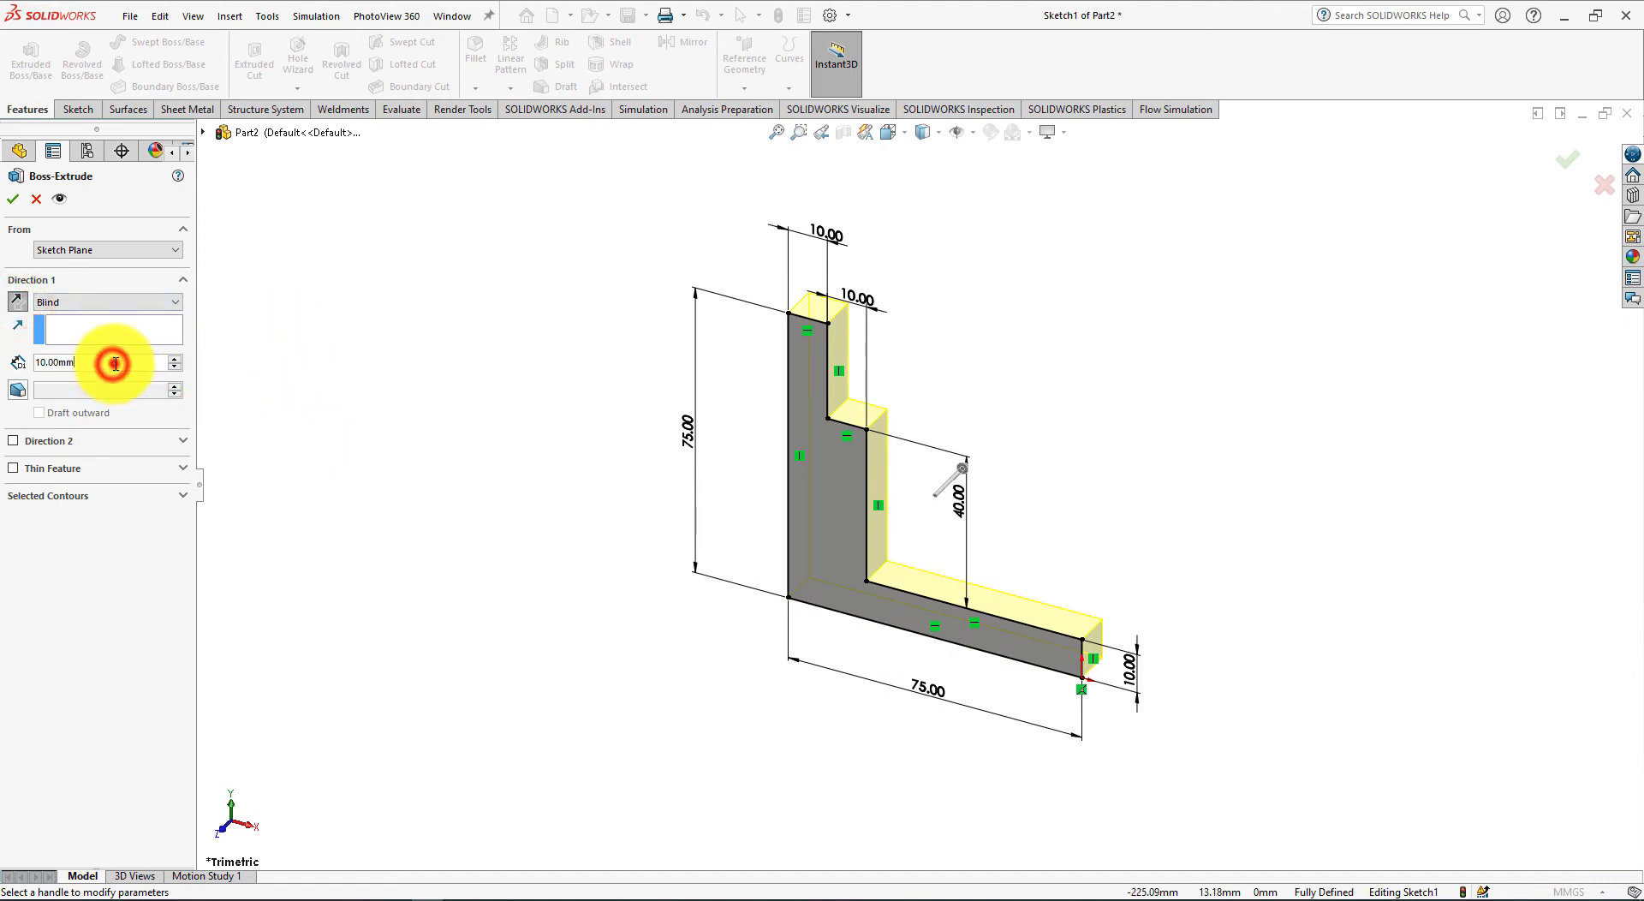
{"action": "left_click_drag", "start_coordinate": [115, 364], "coordinate": [2, 358]}
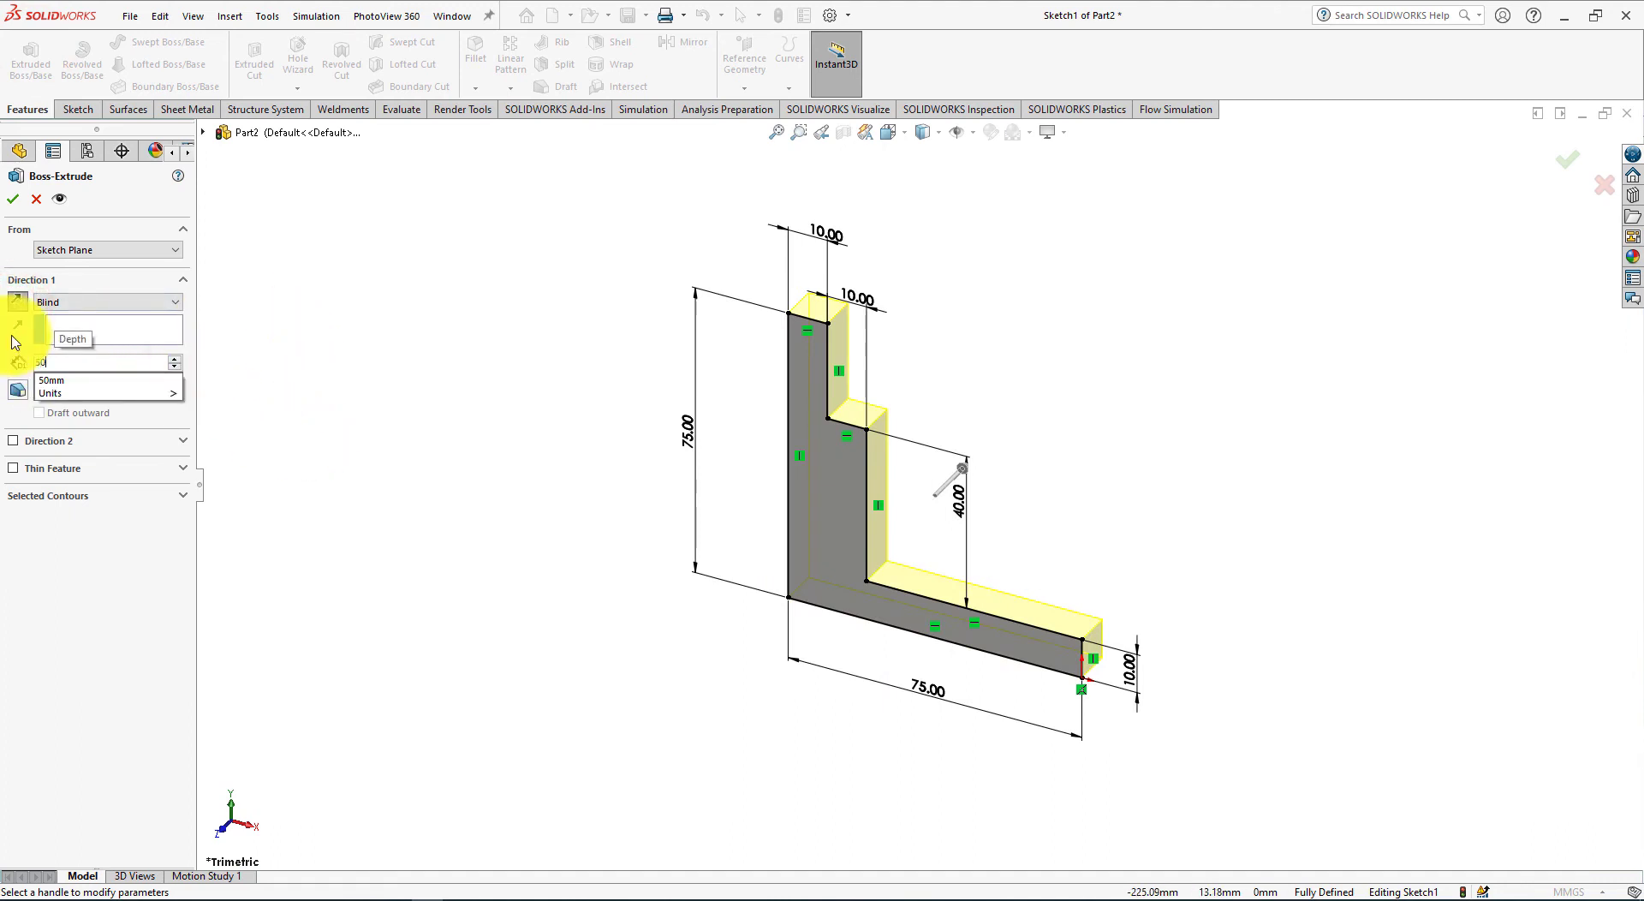
{"action": "type", "text": "50"}
{"action": "key", "text": "Return"}
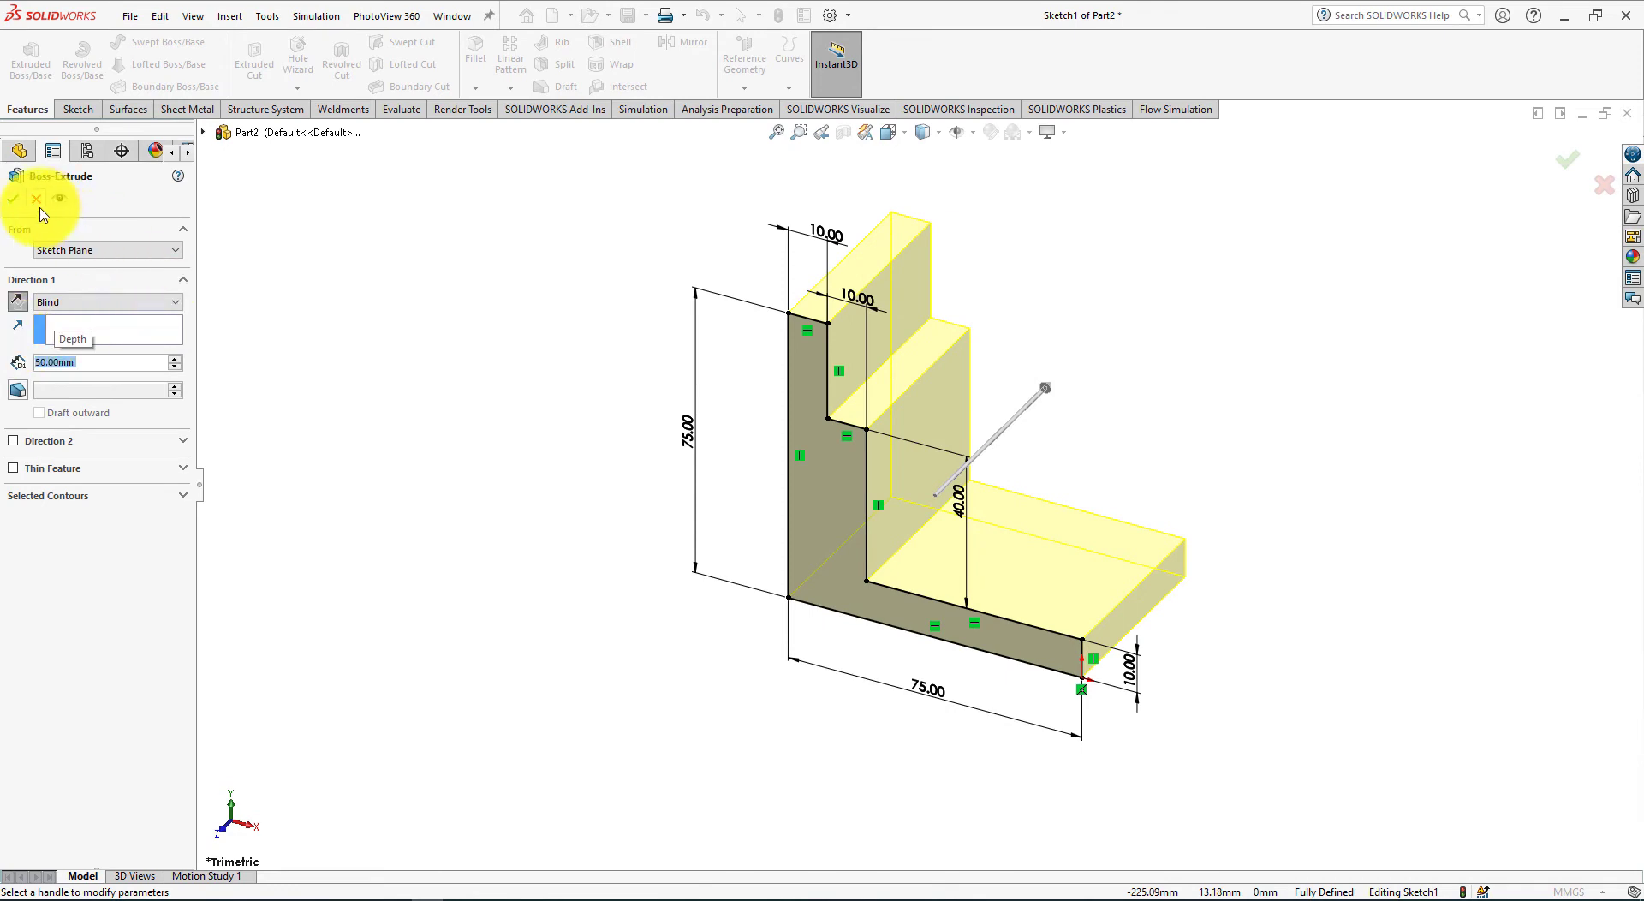
{"action": "left_click", "coordinate": [13, 202]}
{"action": "left_click", "coordinate": [437, 409]}
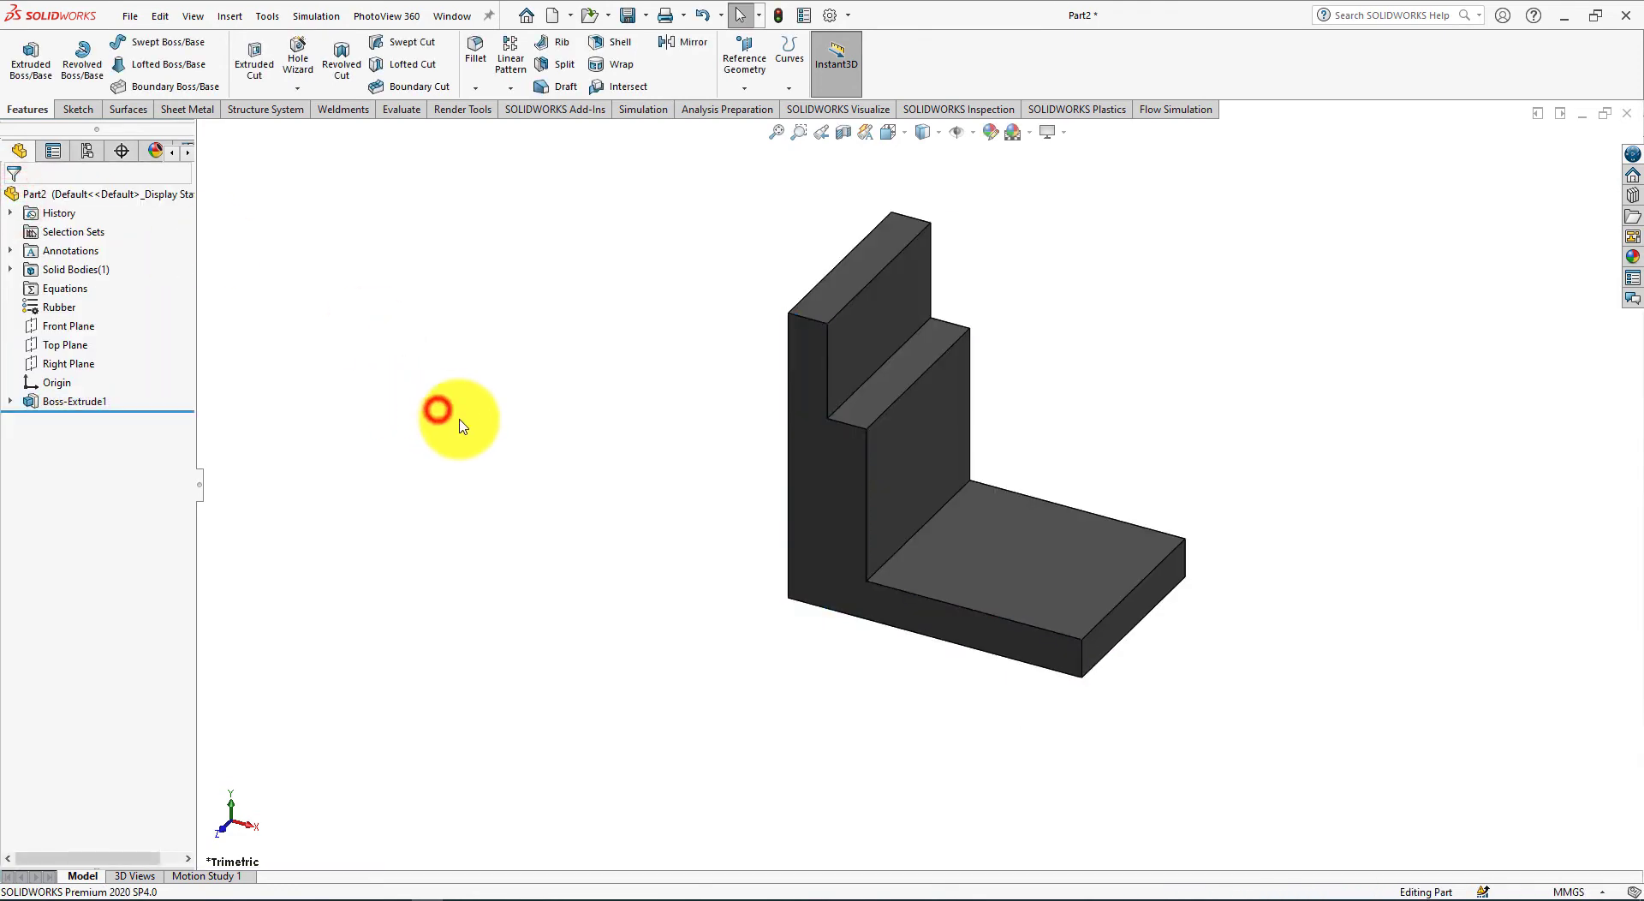
Review the exercise drawing and start a new sketch on the upper face of the bracket's foot
{"action": "key", "text": "alt+Tab"}
{"action": "left_click", "coordinate": [467, 431]}
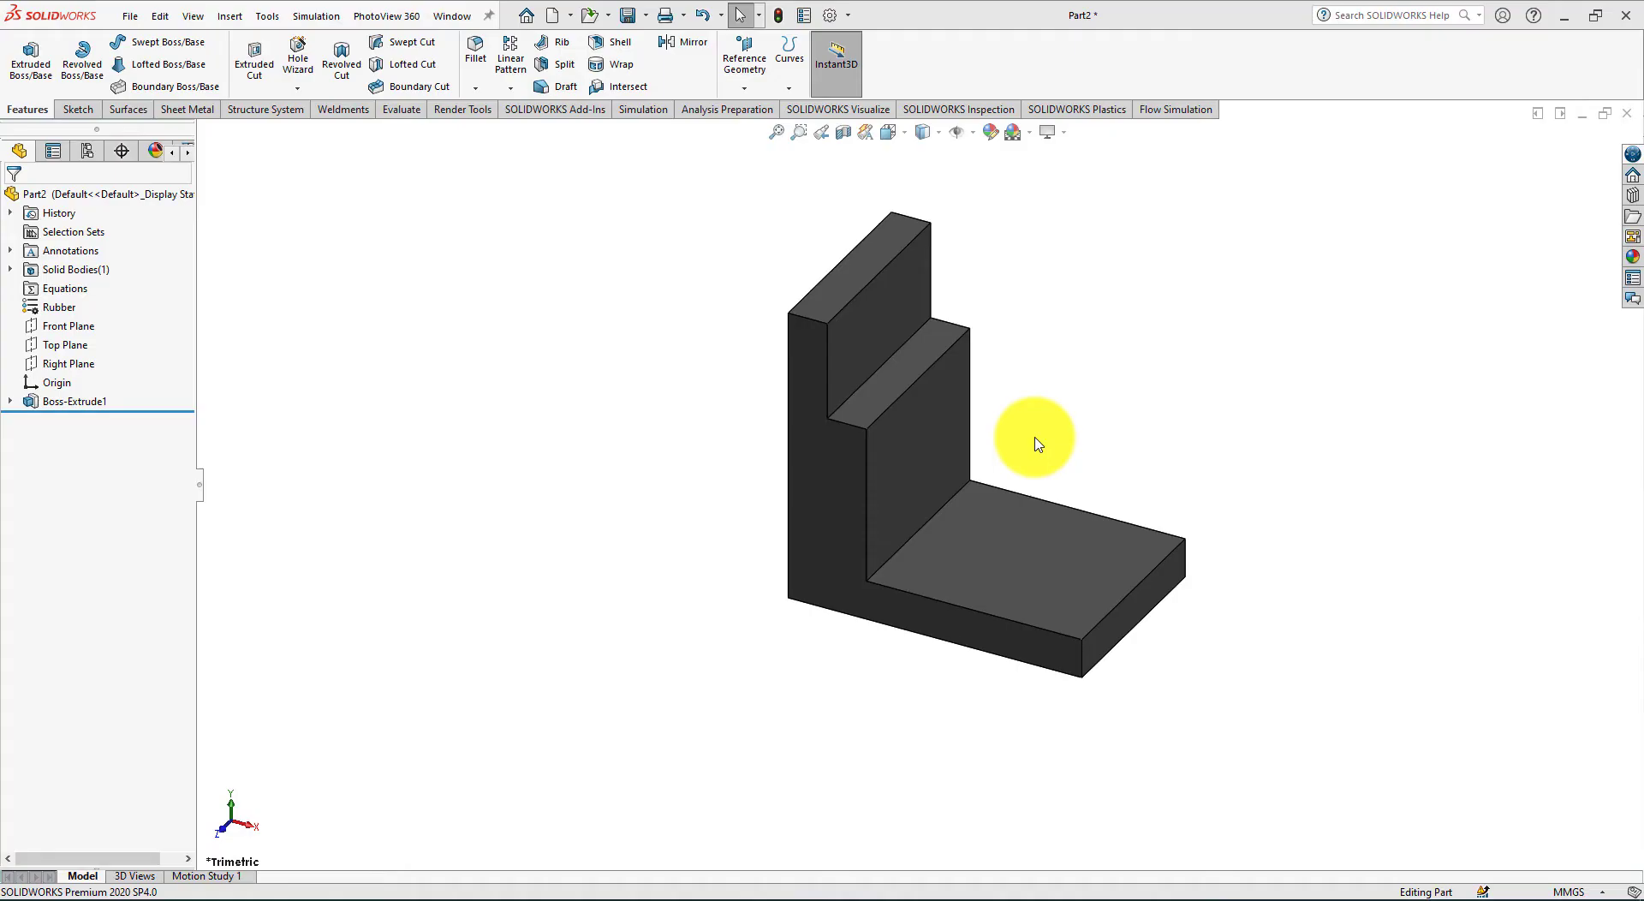
{"action": "key", "text": "alt+Tab"}
{"action": "left_click", "coordinate": [1042, 548]}
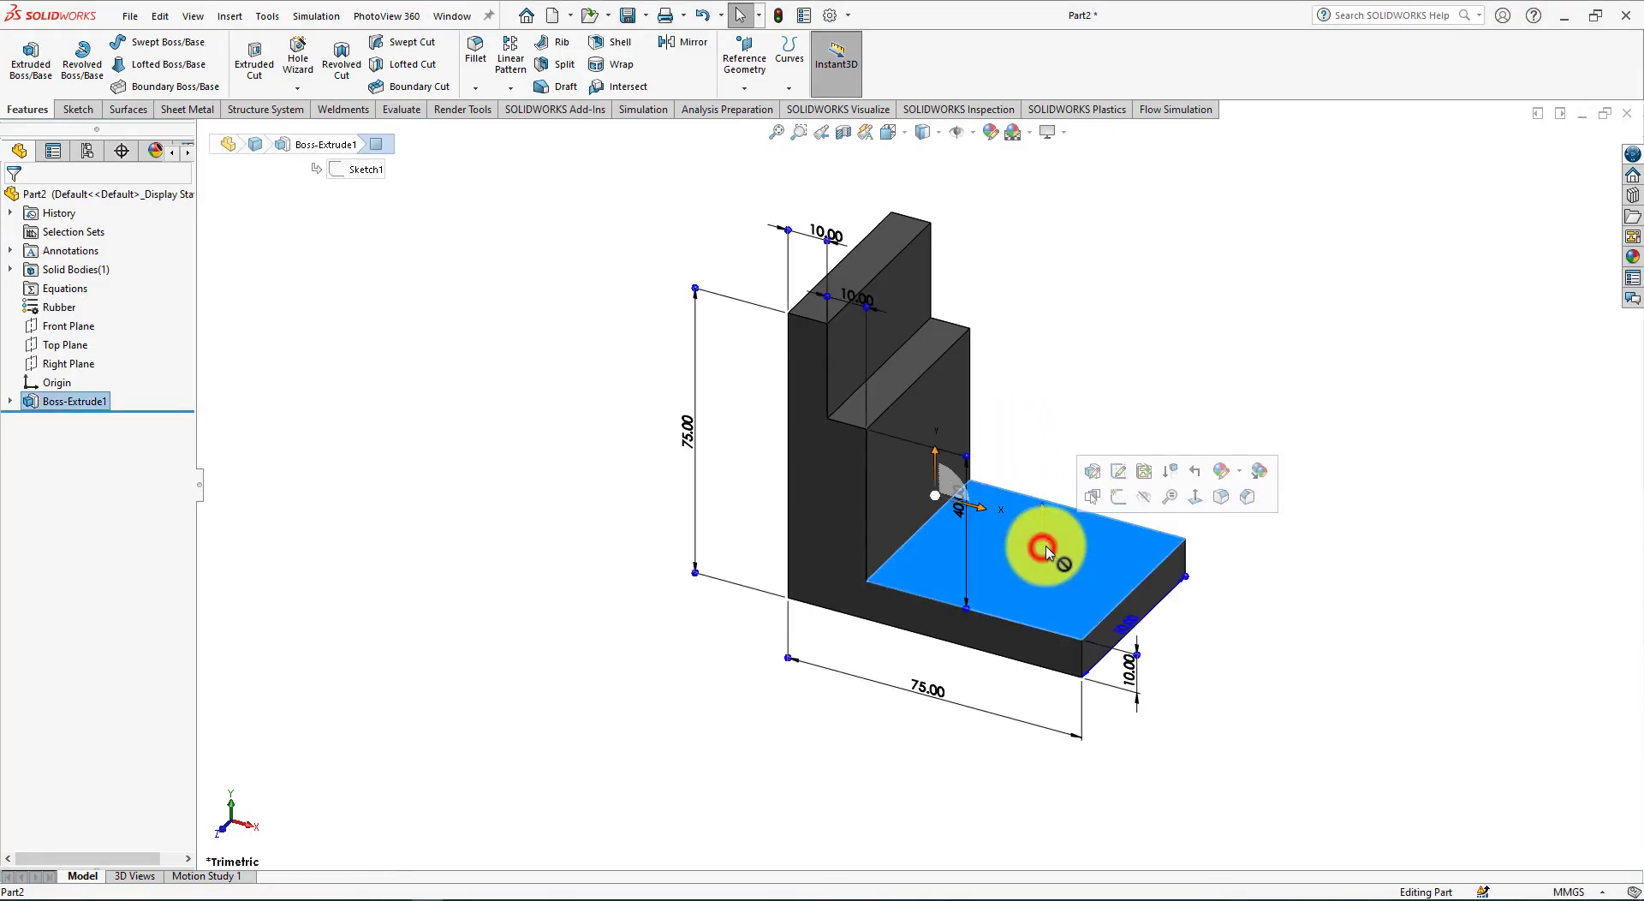
{"action": "left_click", "coordinate": [1116, 497]}
{"action": "left_click", "coordinate": [1496, 589]}
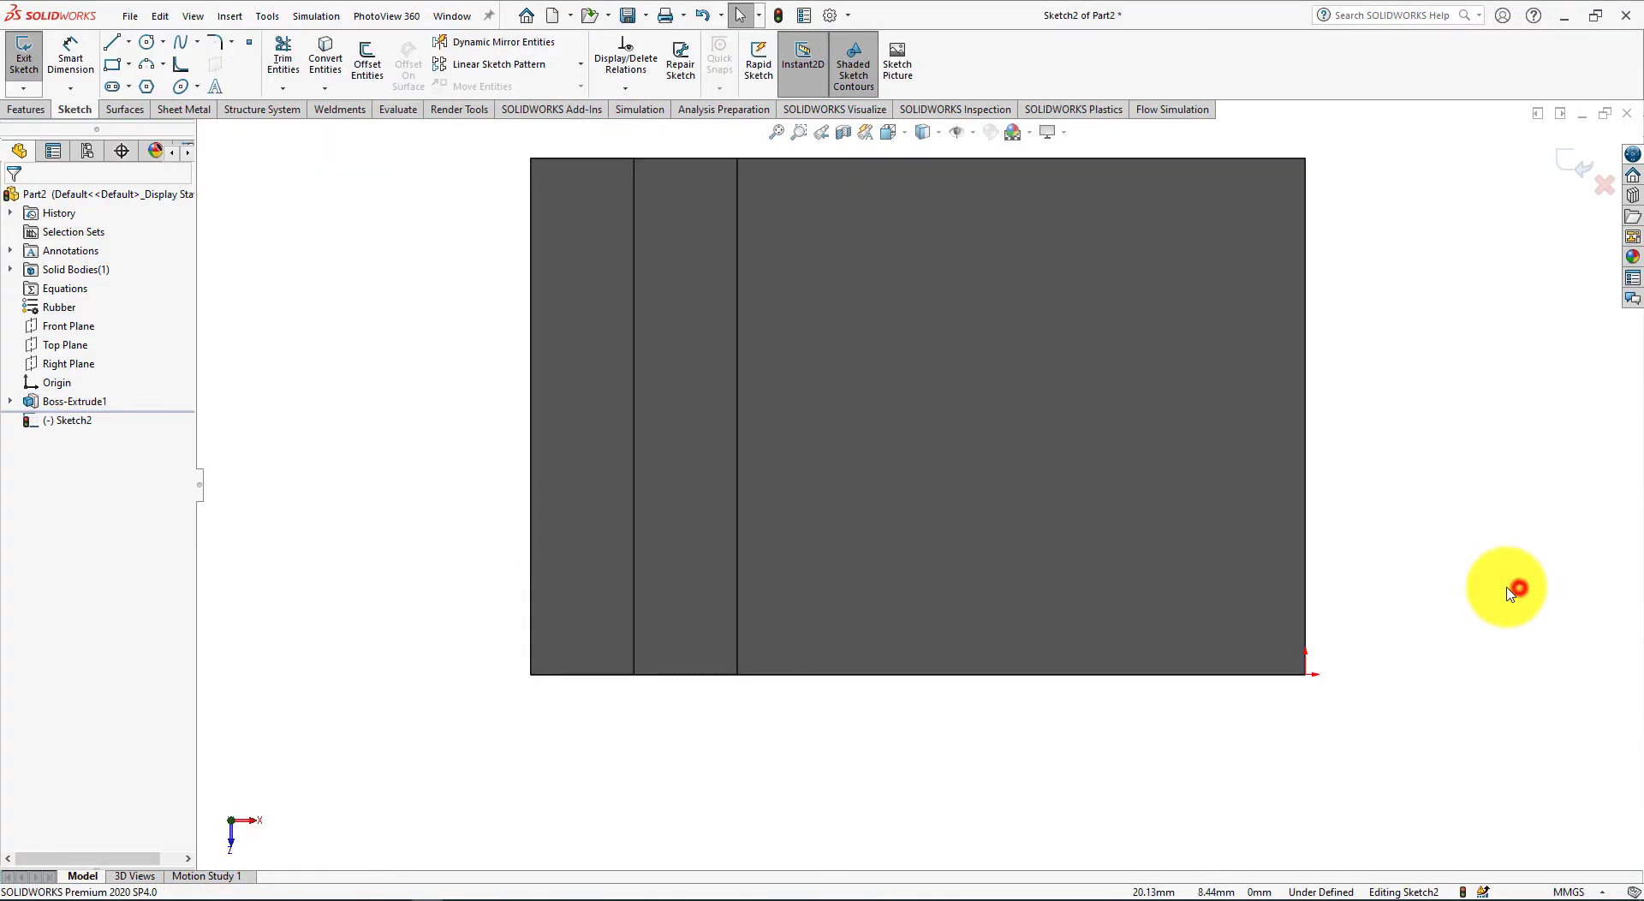
Check the foot's hole in the exercise drawing and sketch two concentric circles on the foot, about 14 mm and 27 mm in diameter
{"action": "key", "text": "alt+Tab"}
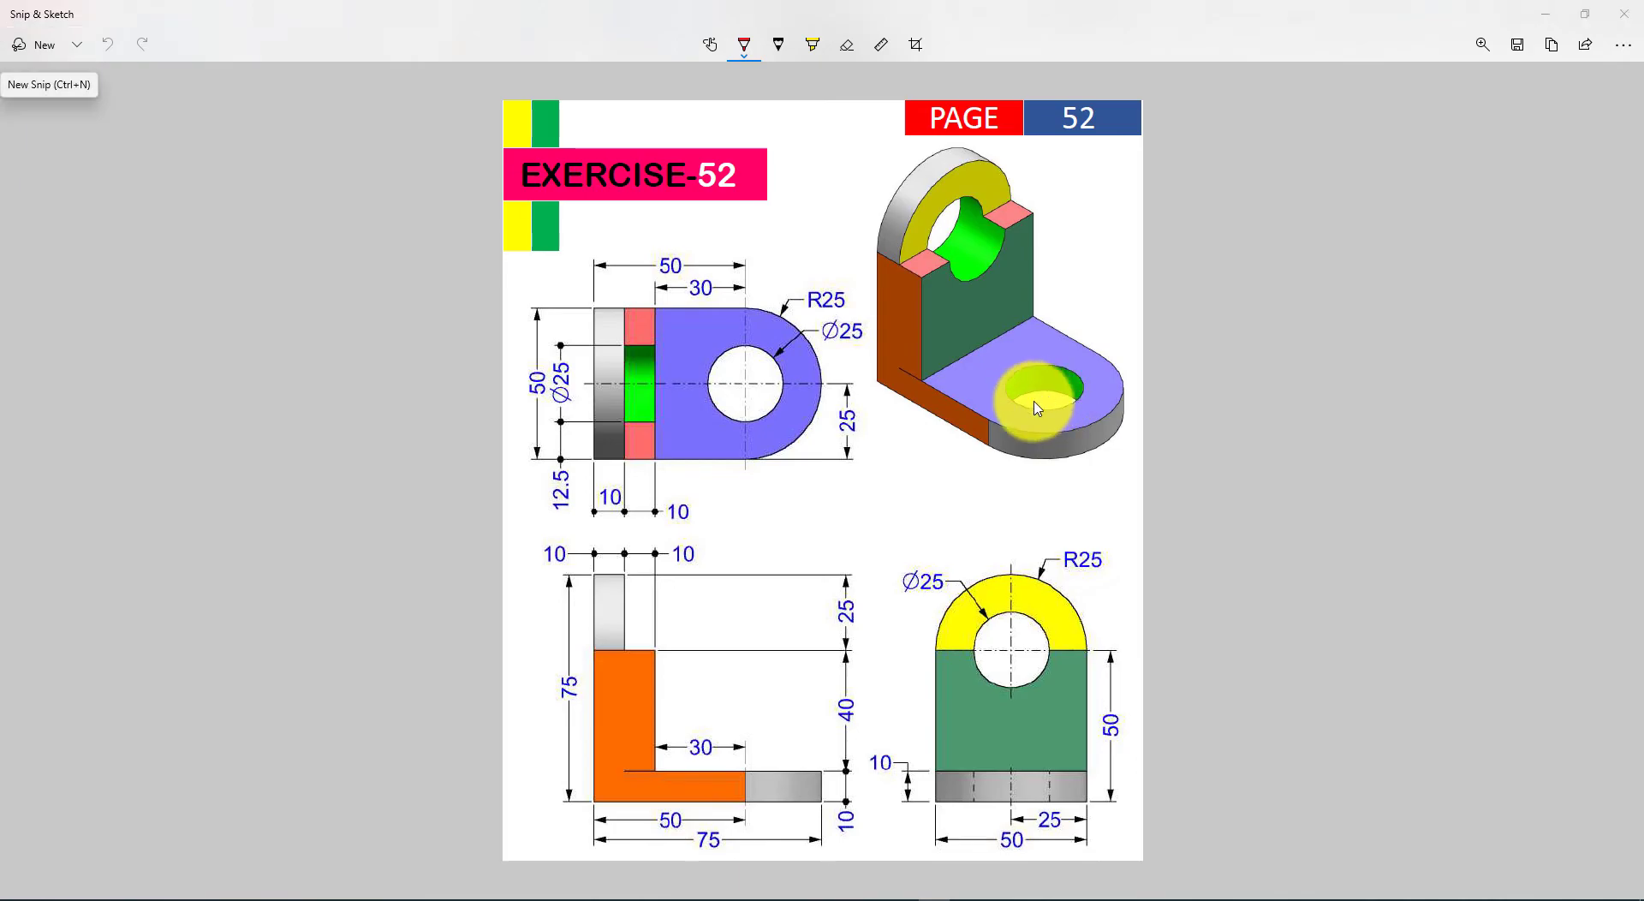
{"action": "key", "text": "alt+Tab"}
{"action": "left_click", "coordinate": [146, 41]}
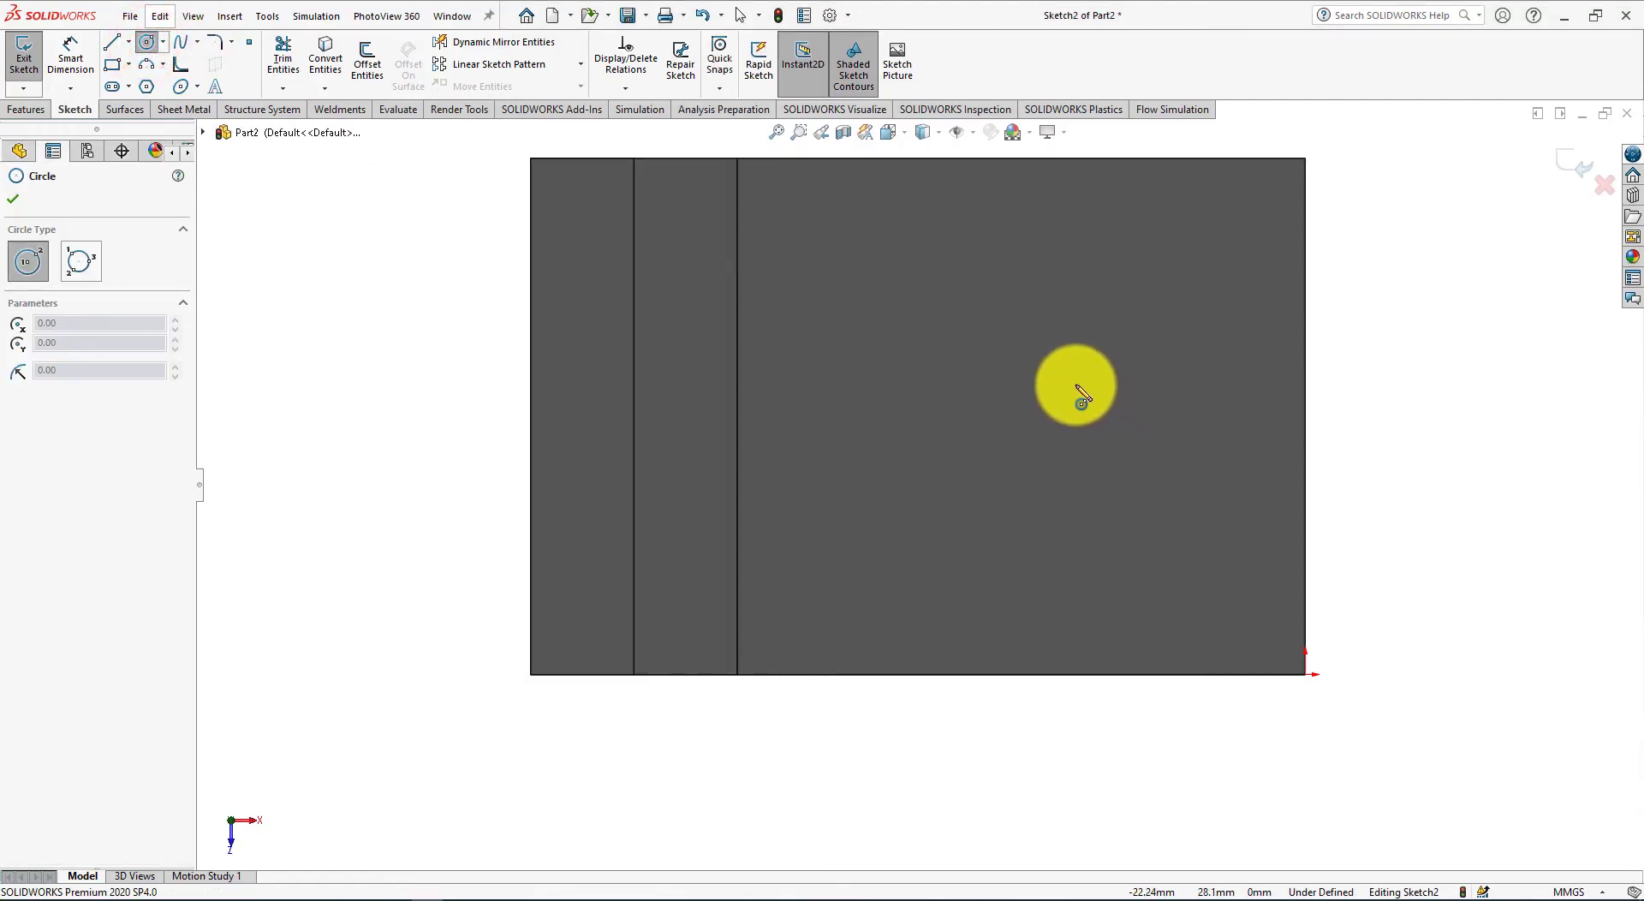
{"action": "mouse_move", "coordinate": [1054, 380]}
{"action": "left_mouse_down"}
{"action": "mouse_move", "coordinate": [1119, 418]}
{"action": "mouse_move", "coordinate": [1144, 488]}
{"action": "left_mouse_up"}
{"action": "right_click", "coordinate": [1387, 360]}
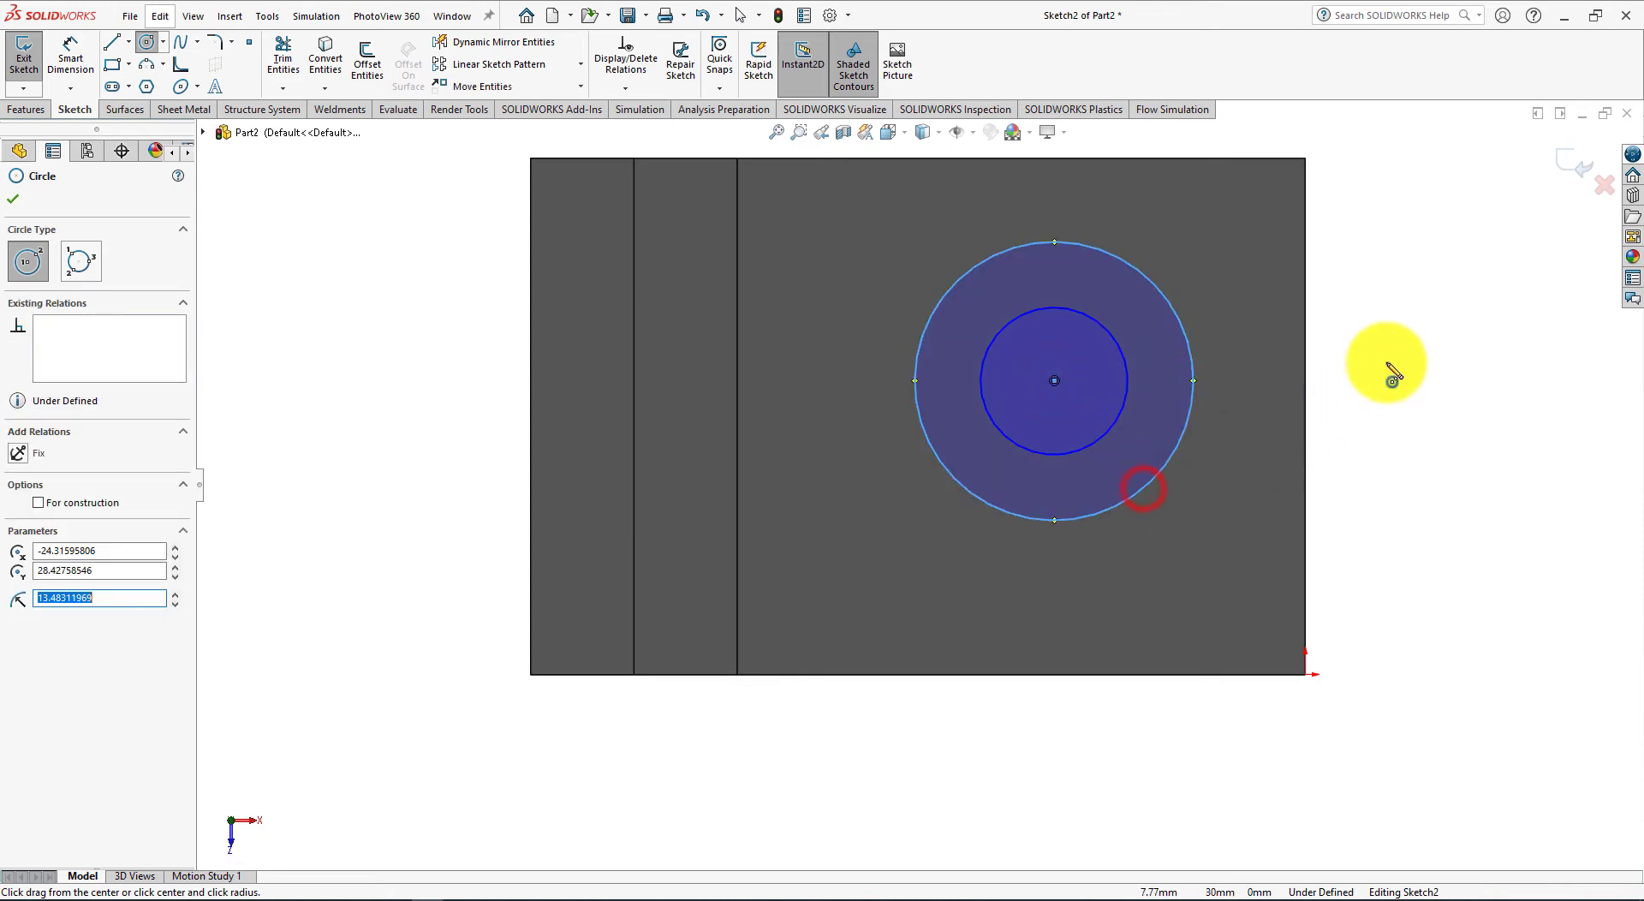
{"action": "left_click", "coordinate": [1430, 356]}
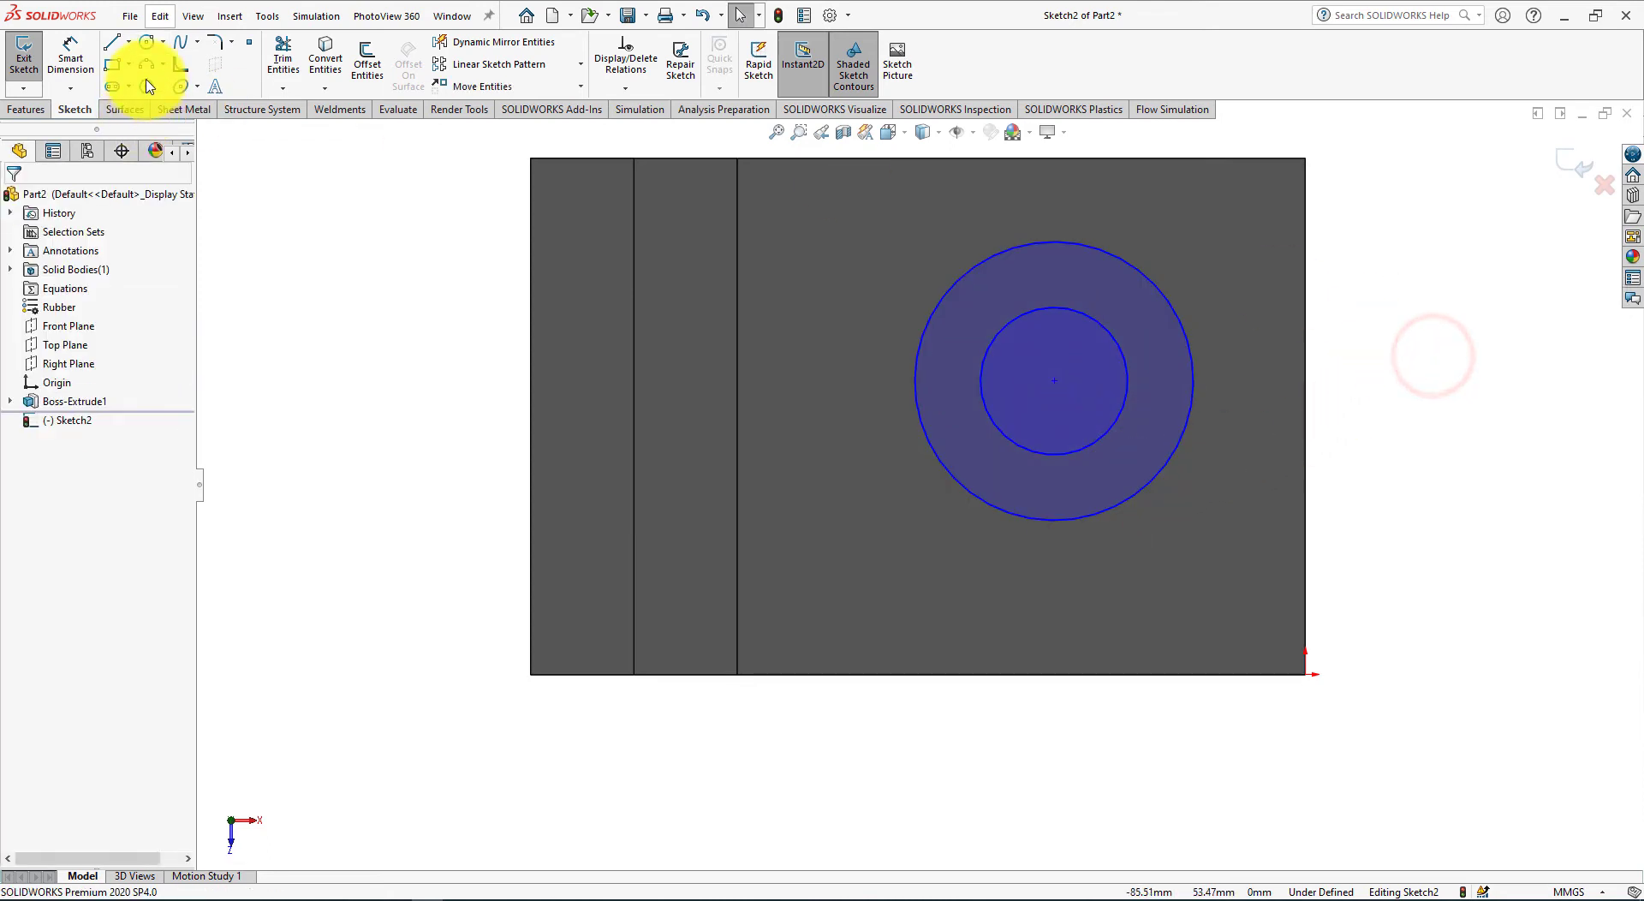
Check the hole size in the exercise drawing and dimension the inner circle's diameter to 25 mm
{"action": "left_click", "coordinate": [69, 53]}
{"action": "key", "text": "alt+Tab"}
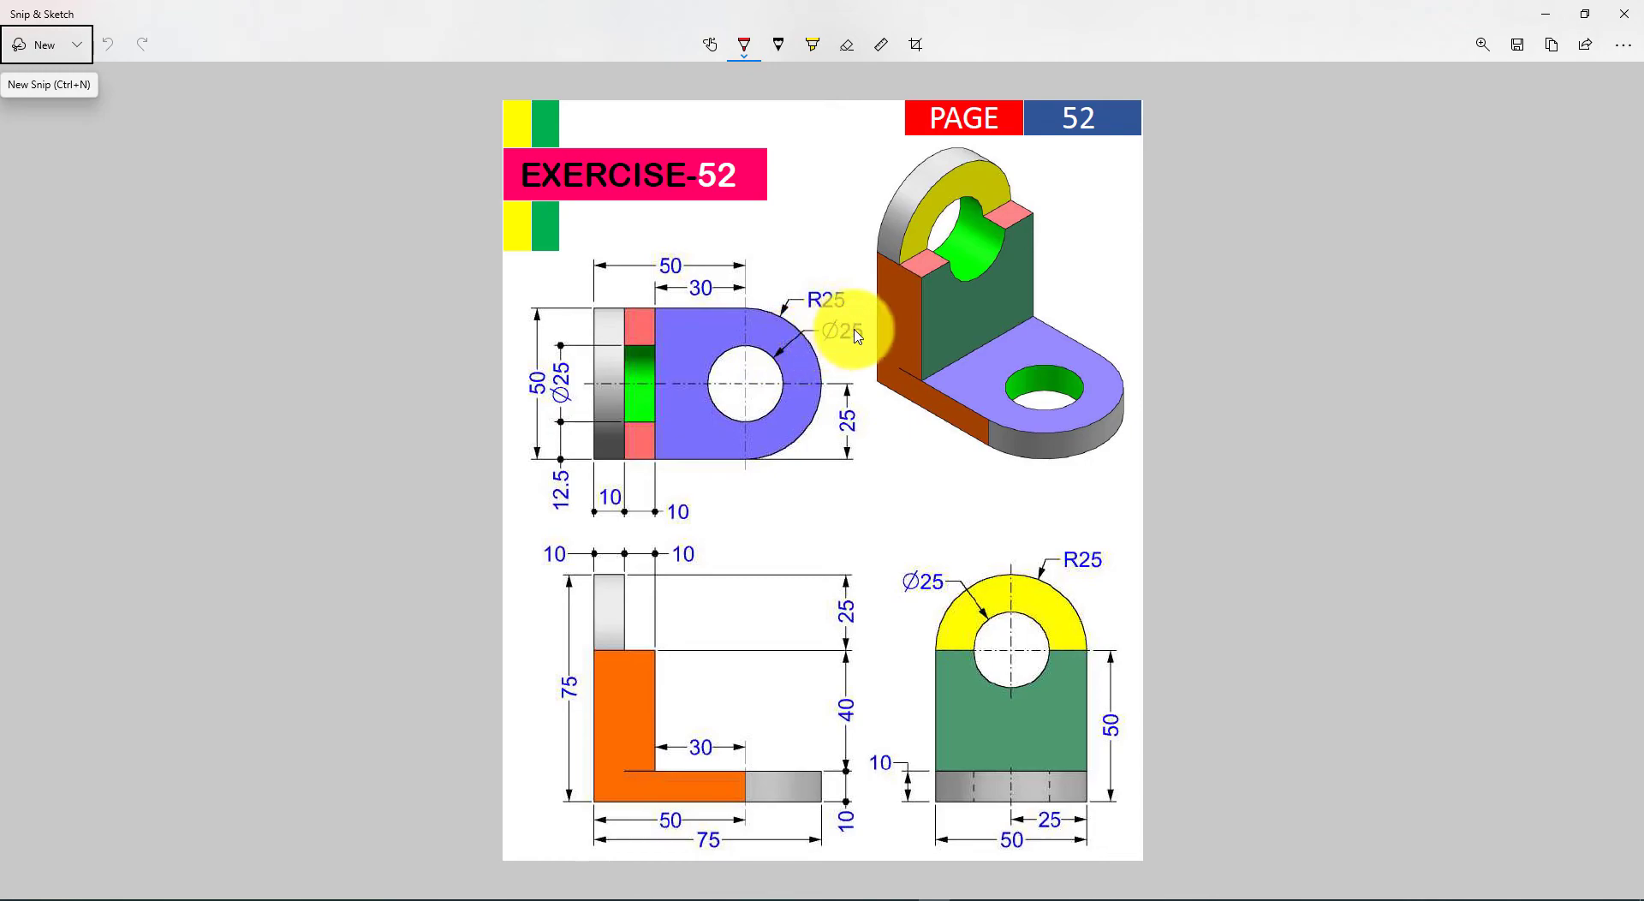
{"action": "key", "text": "alt+Tab"}
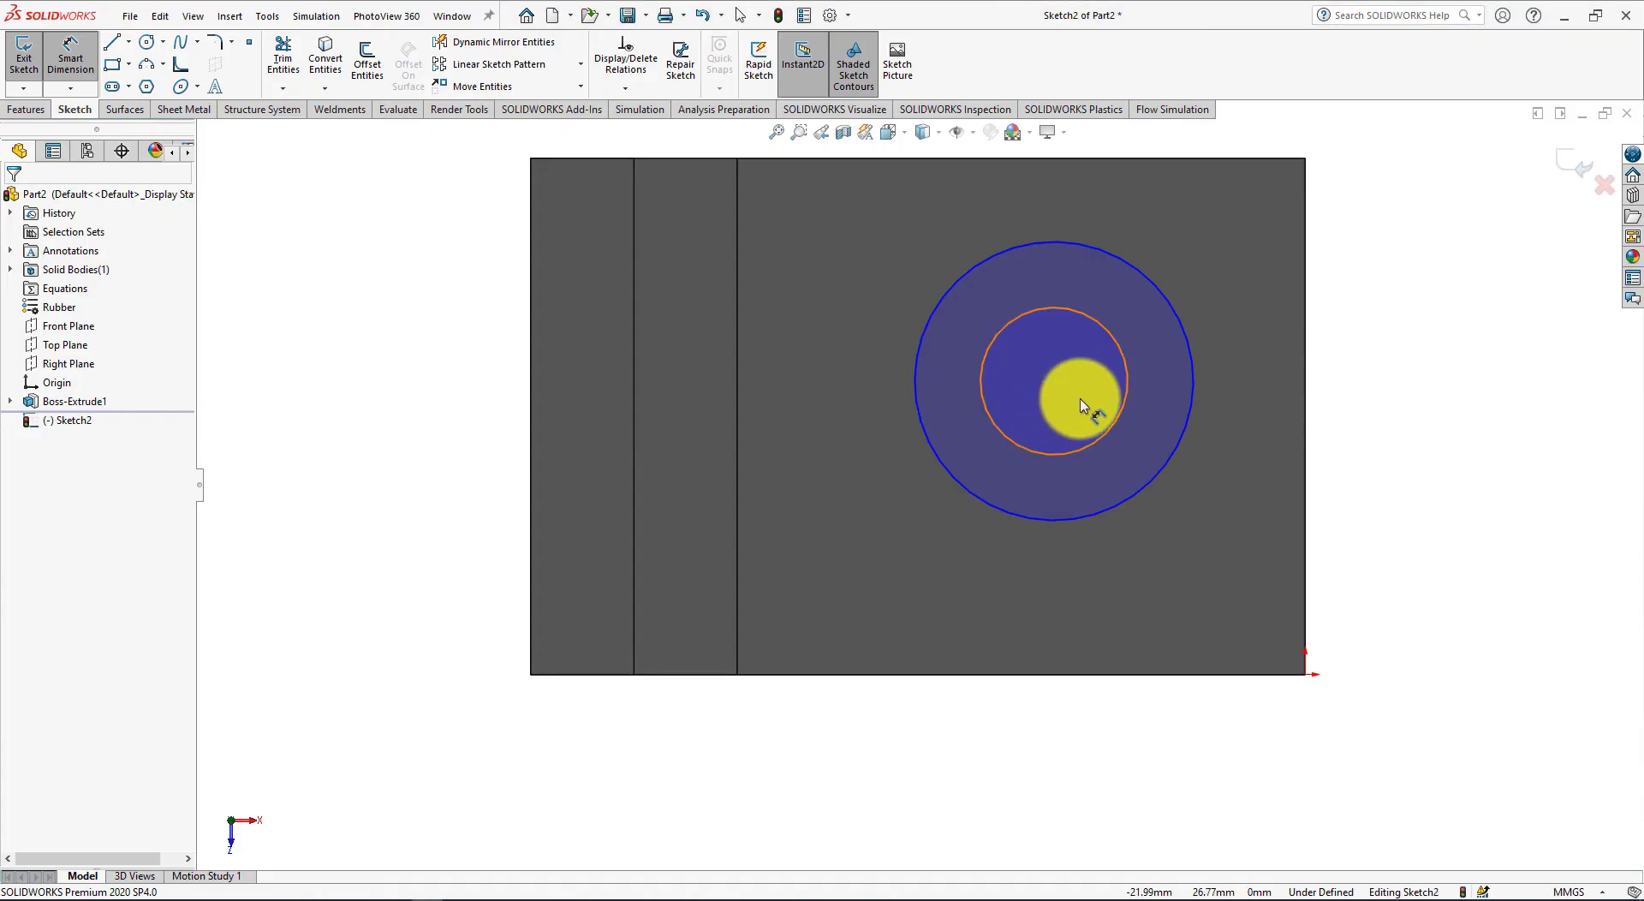
{"action": "left_click", "coordinate": [1126, 386]}
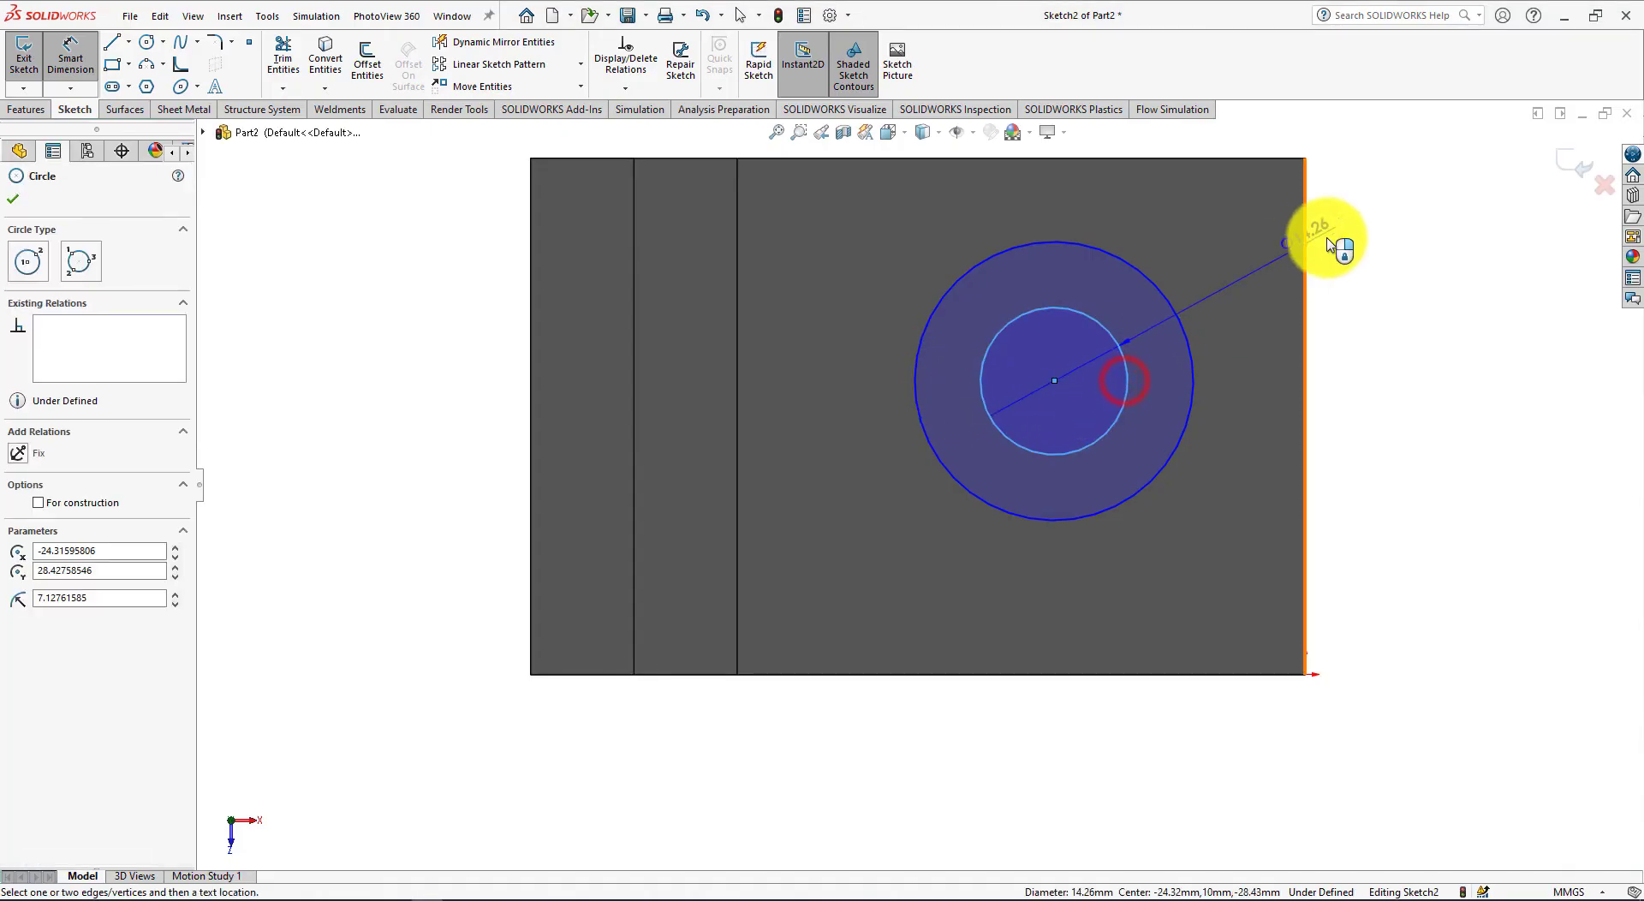
{"action": "left_click", "coordinate": [1405, 212]}
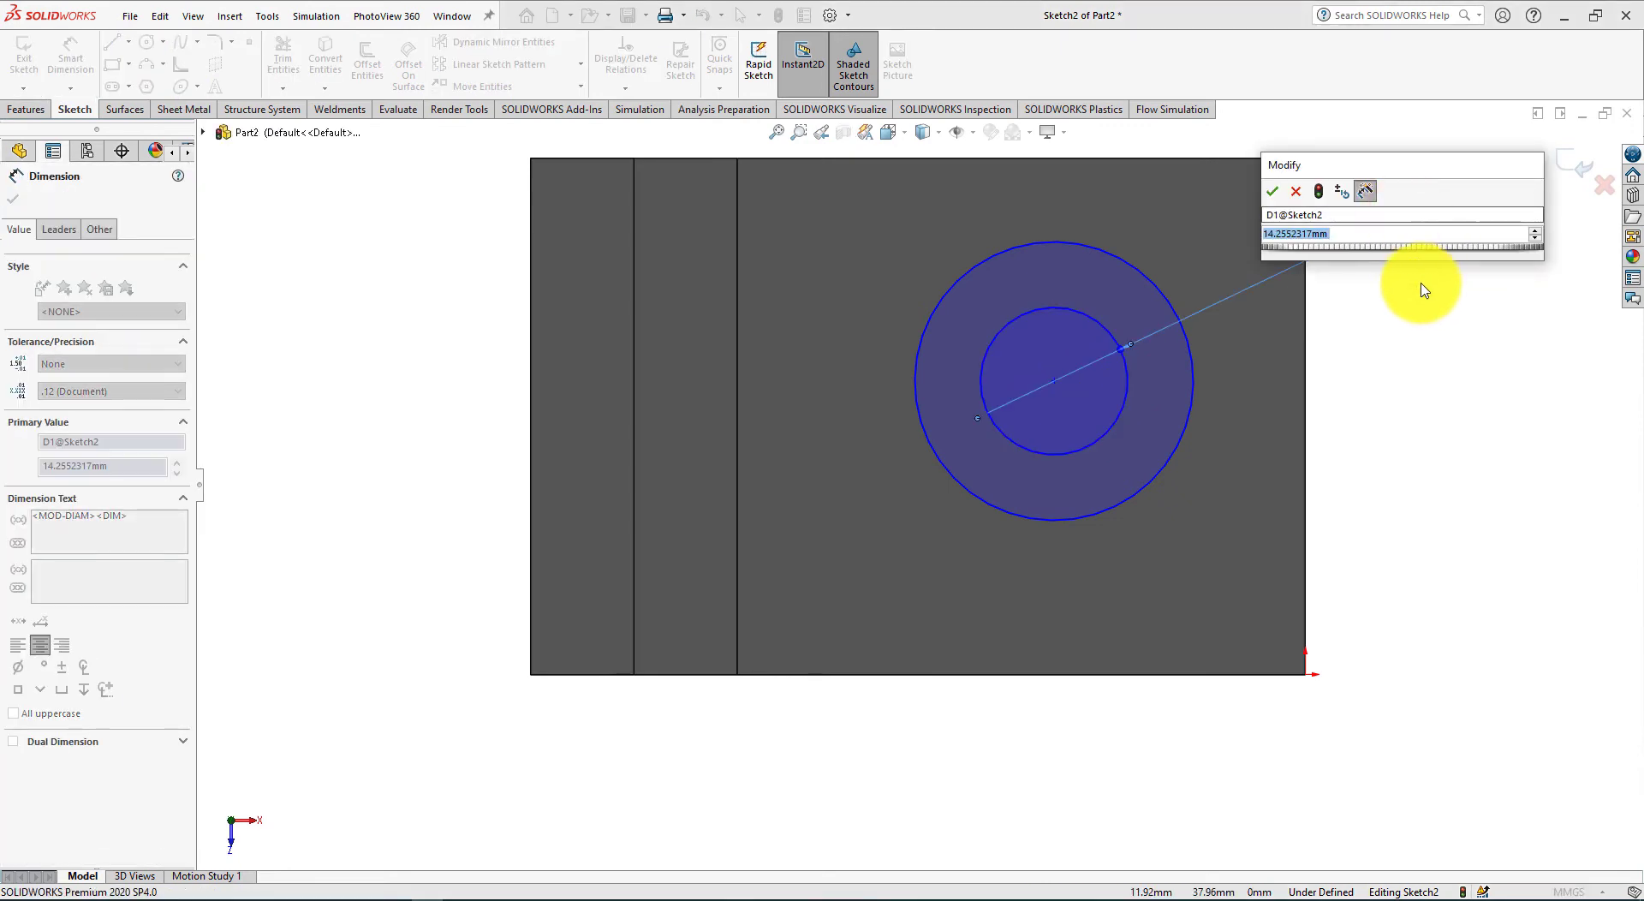
{"action": "type", "text": "25"}
{"action": "key", "text": "Return"}
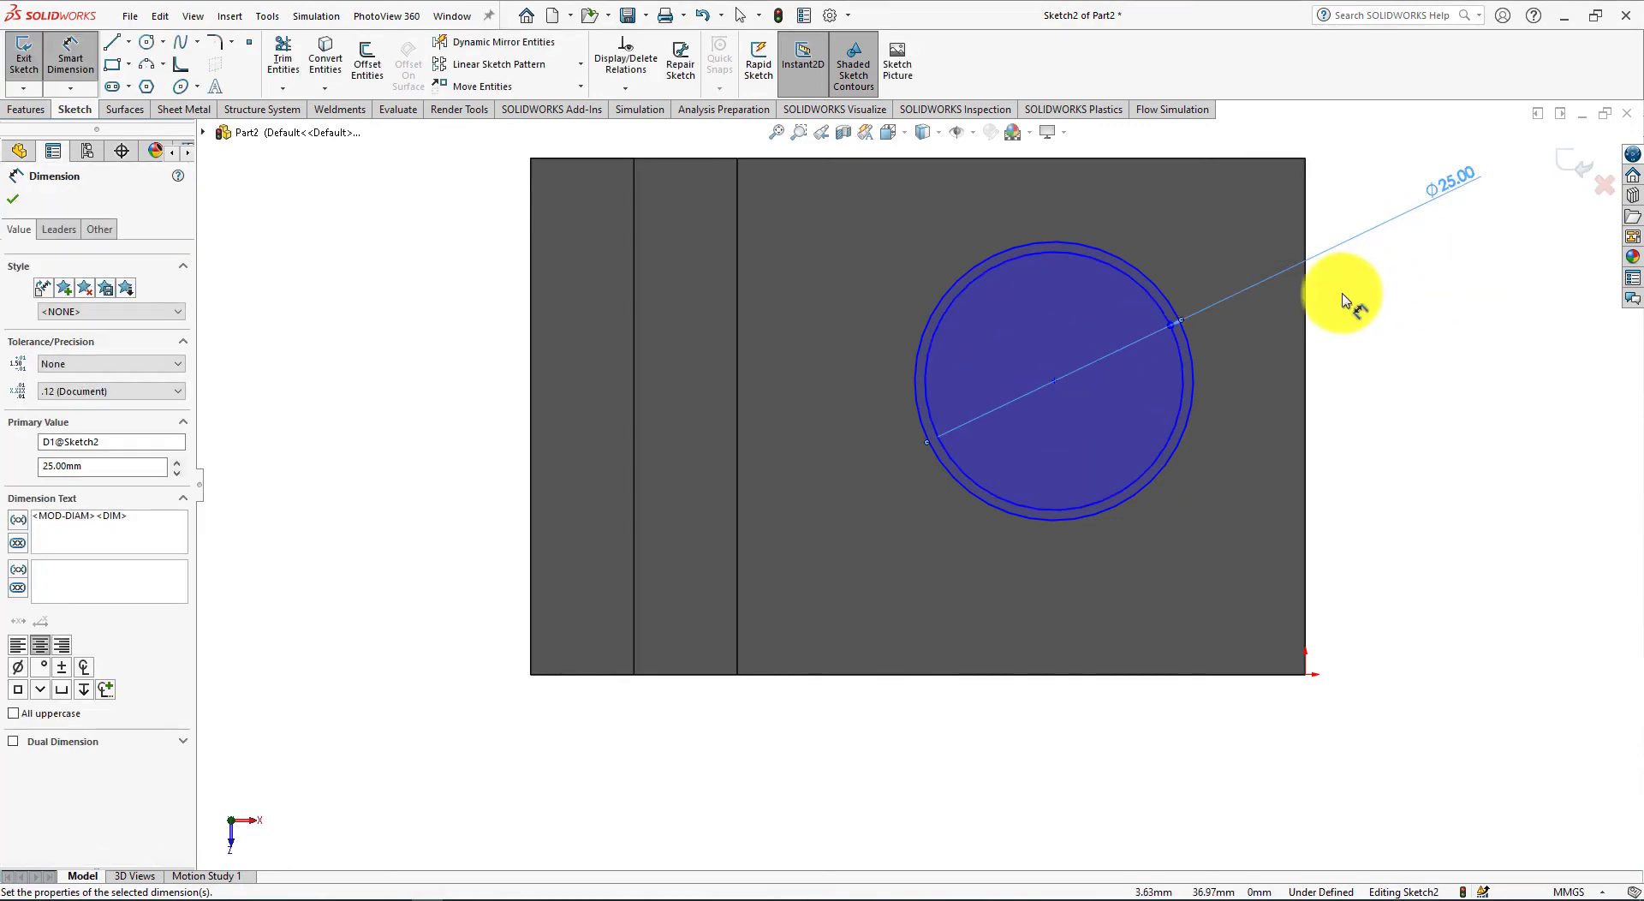
Check the foot's end radius in the exercise drawing and dimension the outer circle's diameter to 50 mm, entered as 2*25
{"action": "key", "text": "alt+Tab"}
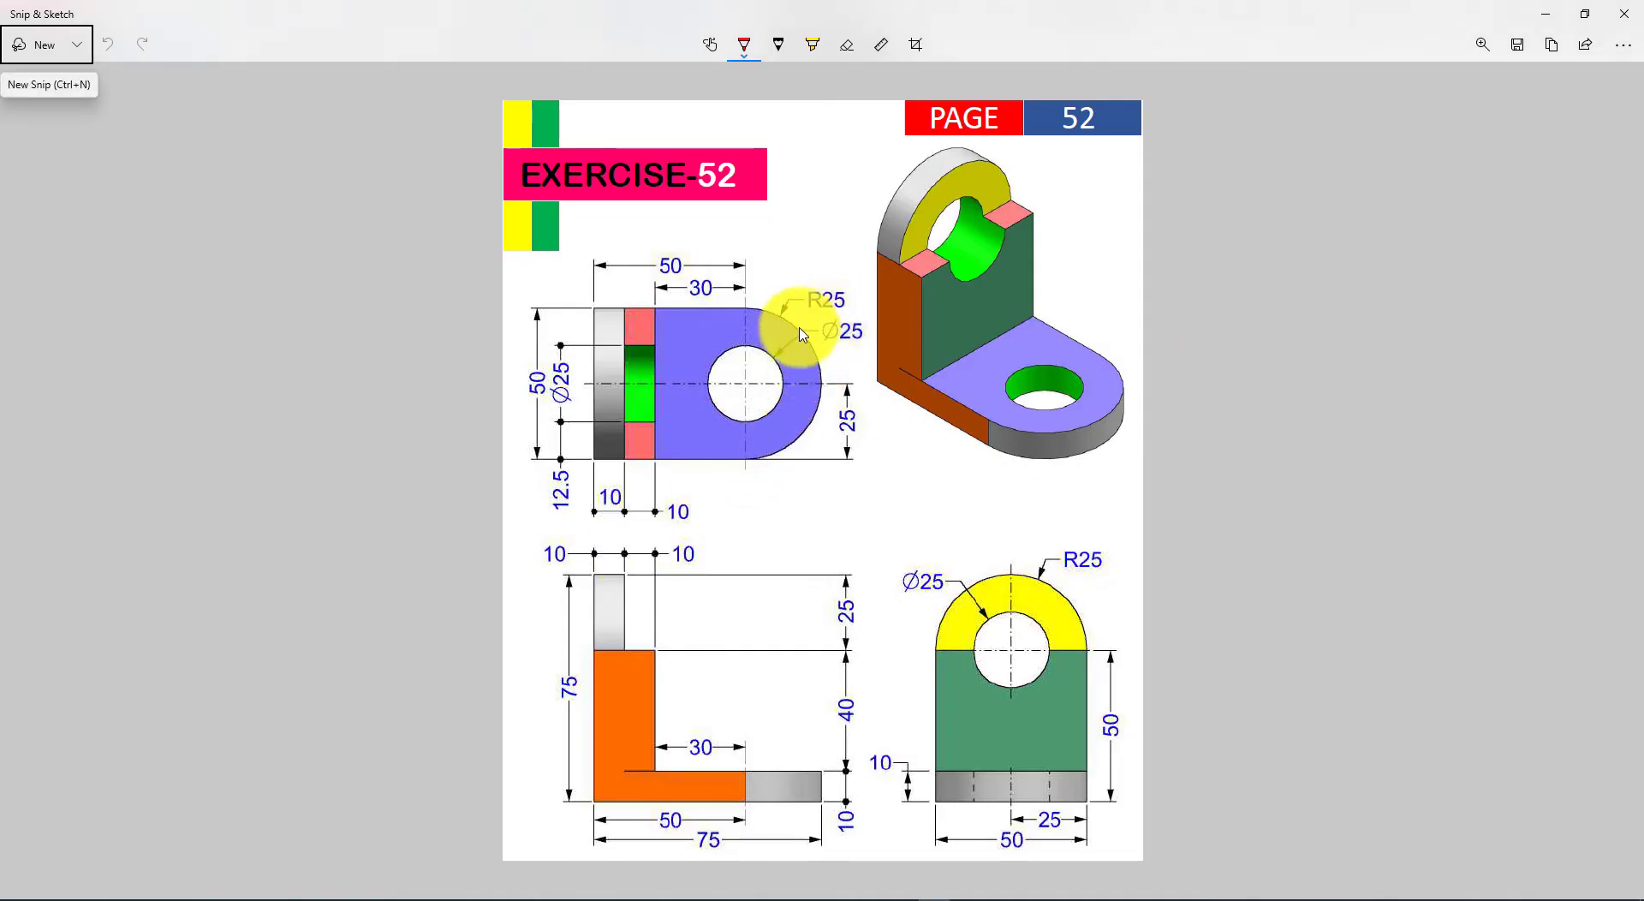
{"action": "key", "text": "alt+Tab"}
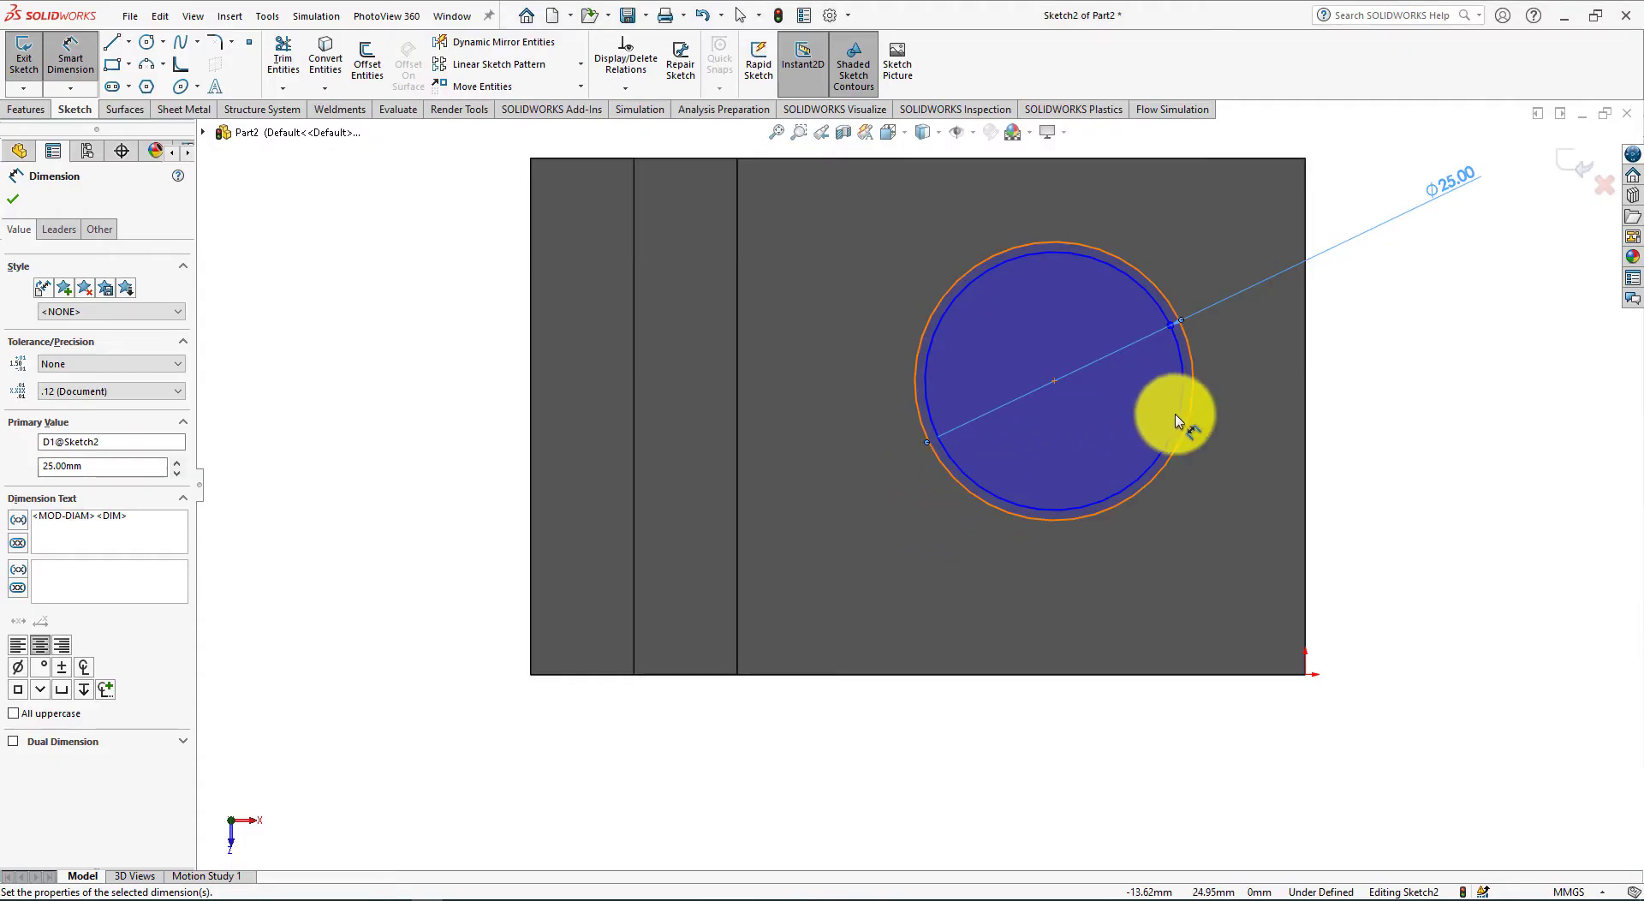
{"action": "left_click", "coordinate": [1195, 401]}
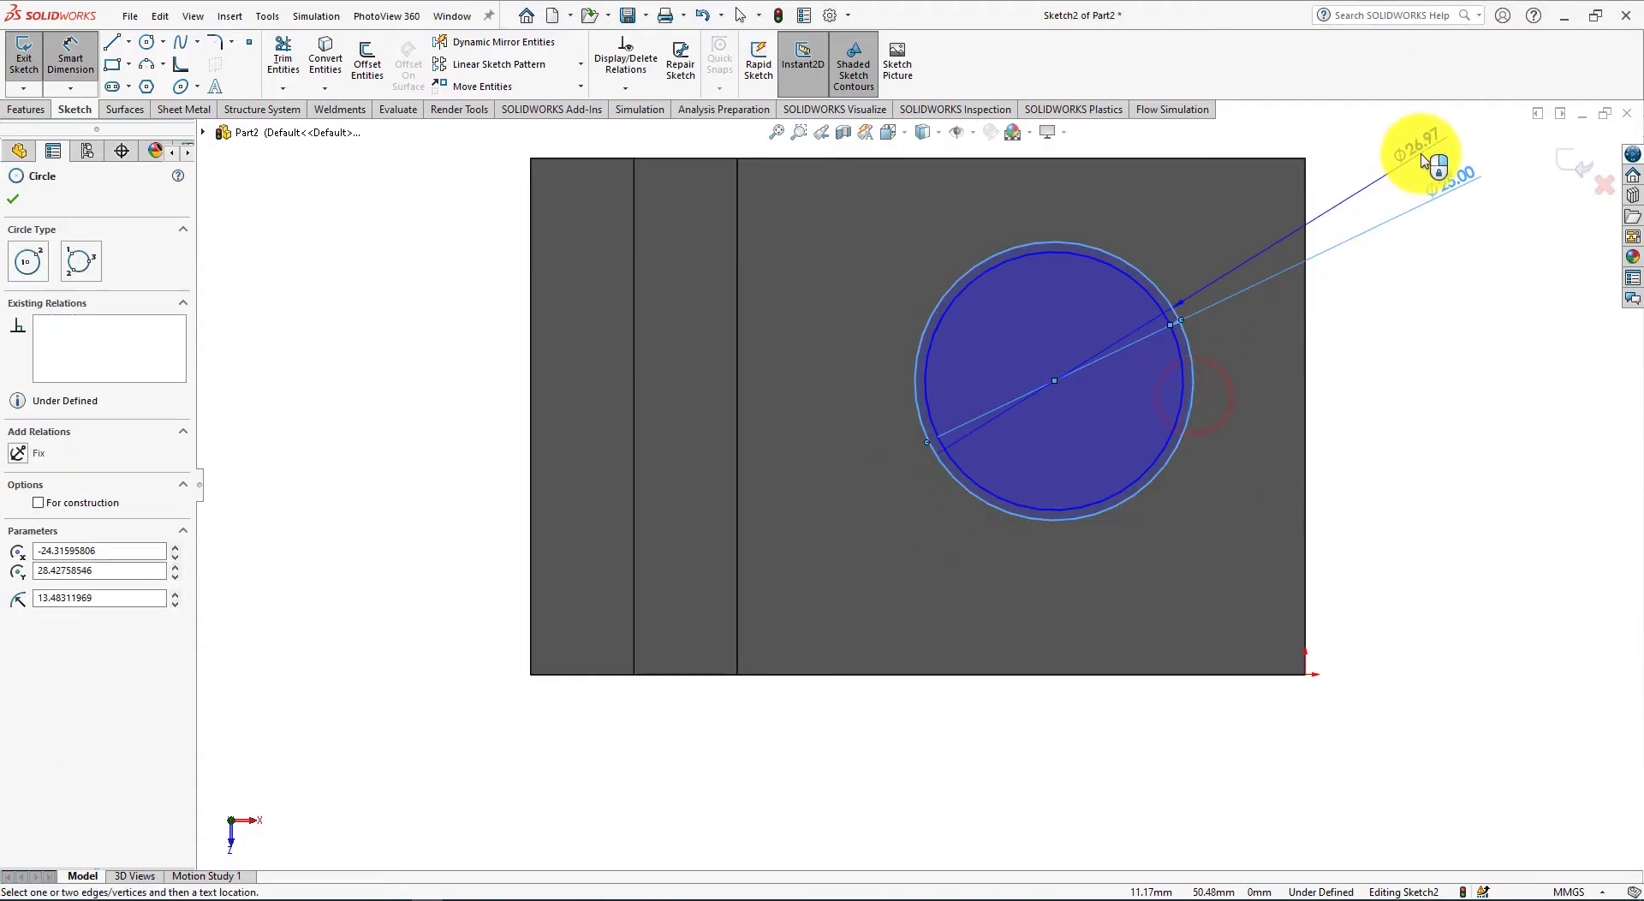
{"action": "left_click", "coordinate": [1425, 154]}
{"action": "type", "text": "2*25"}
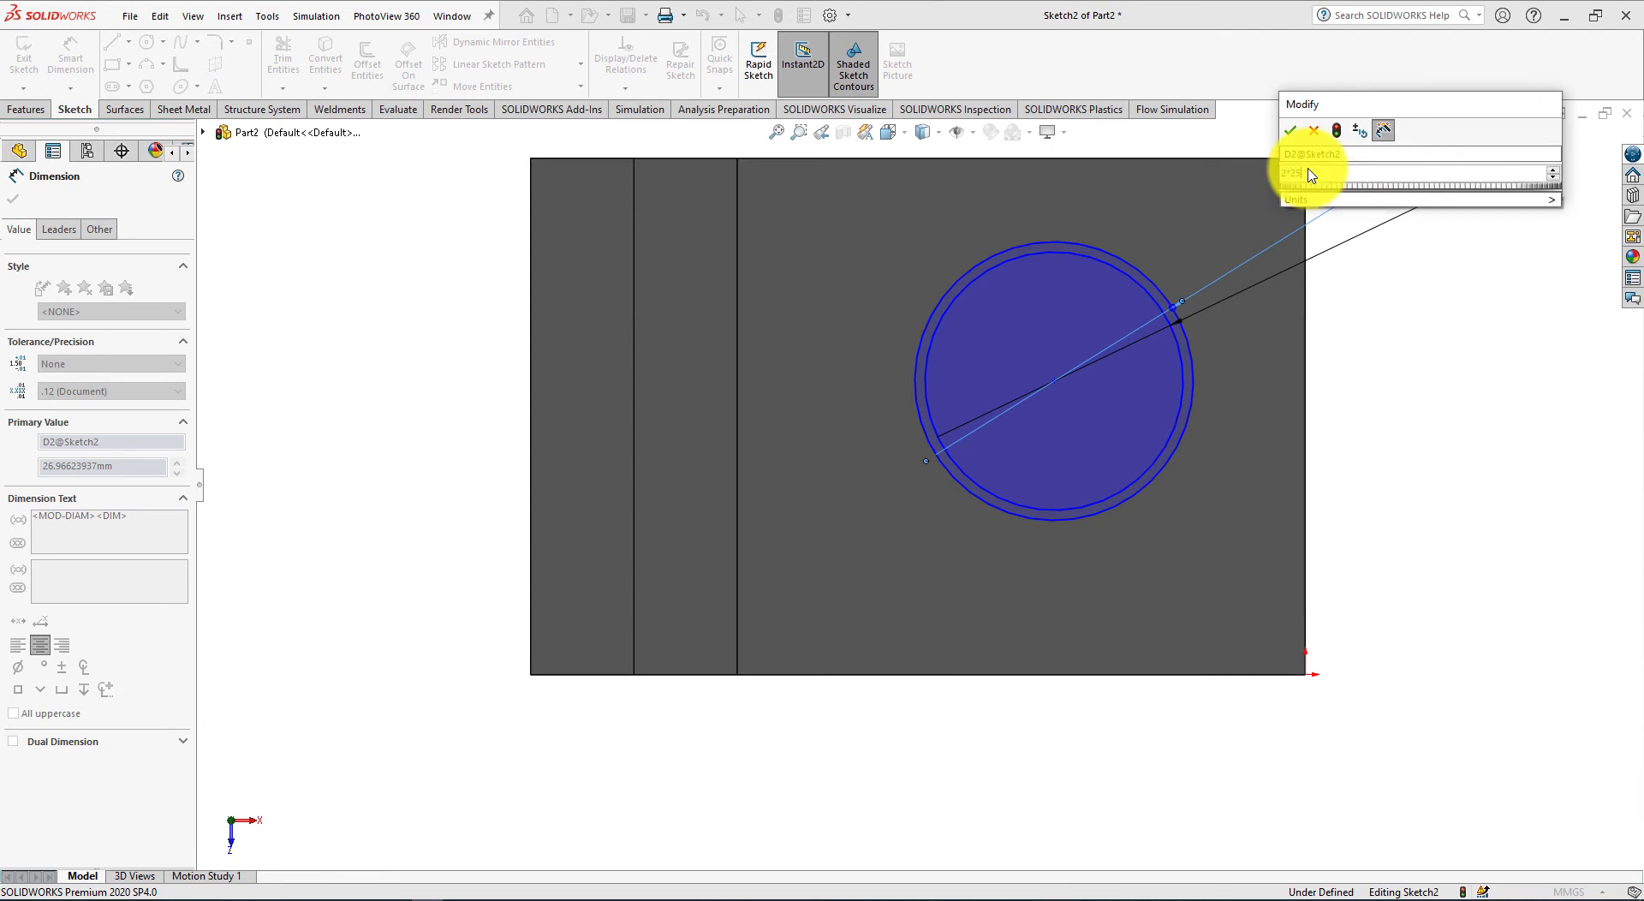
{"action": "key", "text": "Return"}
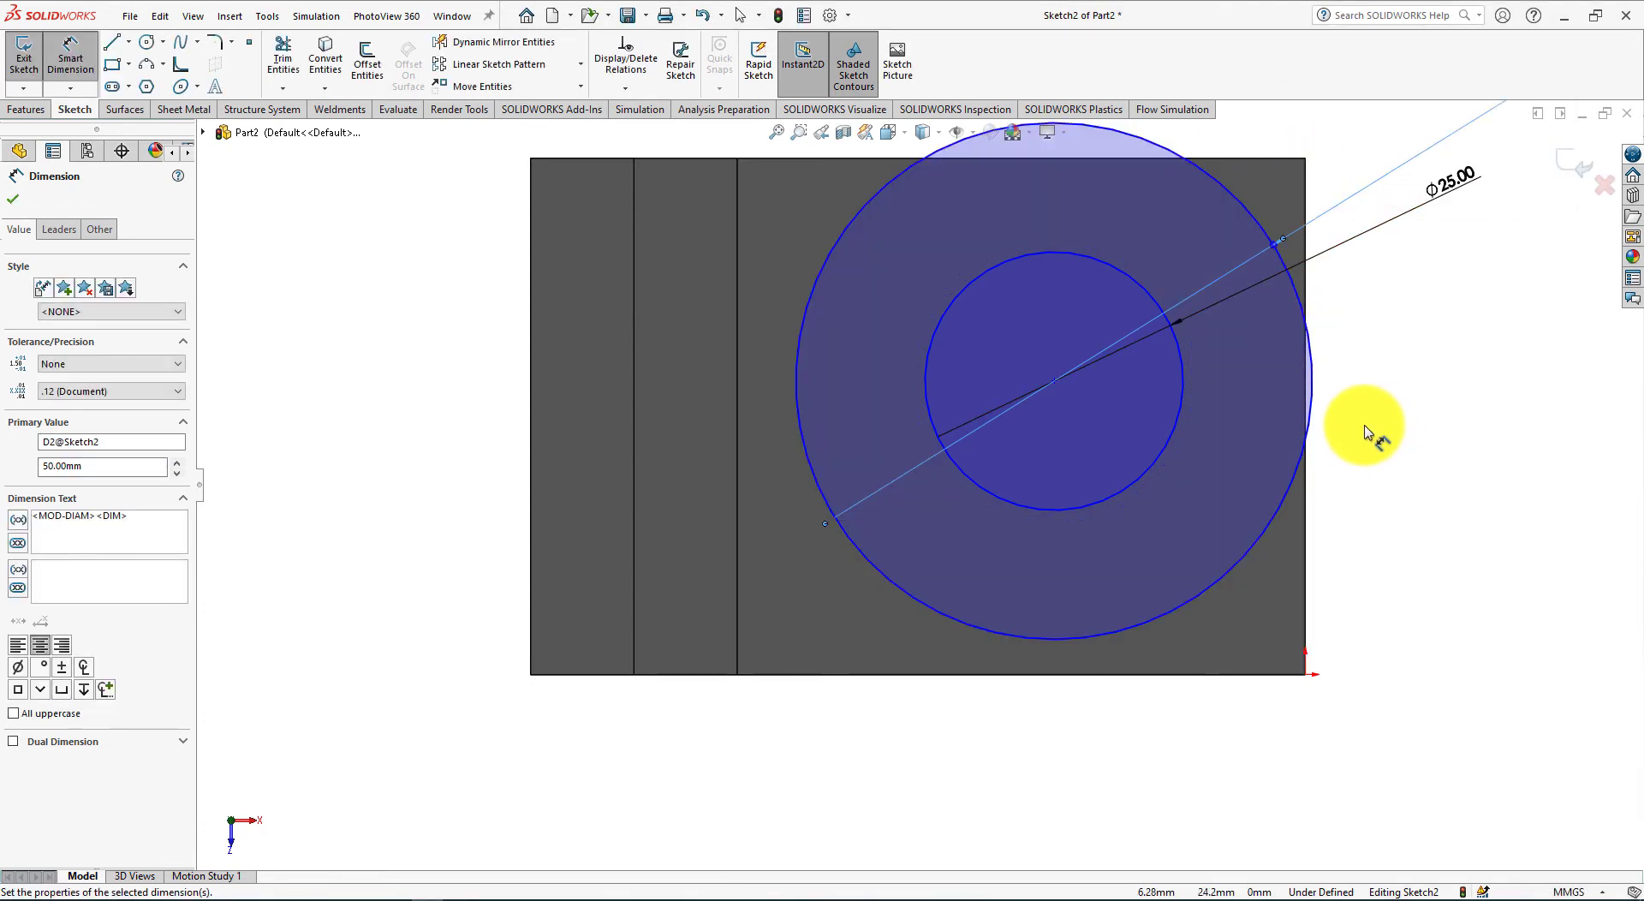
Check the hole's position in the exercise drawing and dimension the circles' centre 25 mm from the foot's long side edge through the origin
{"action": "key", "text": "alt+Tab"}
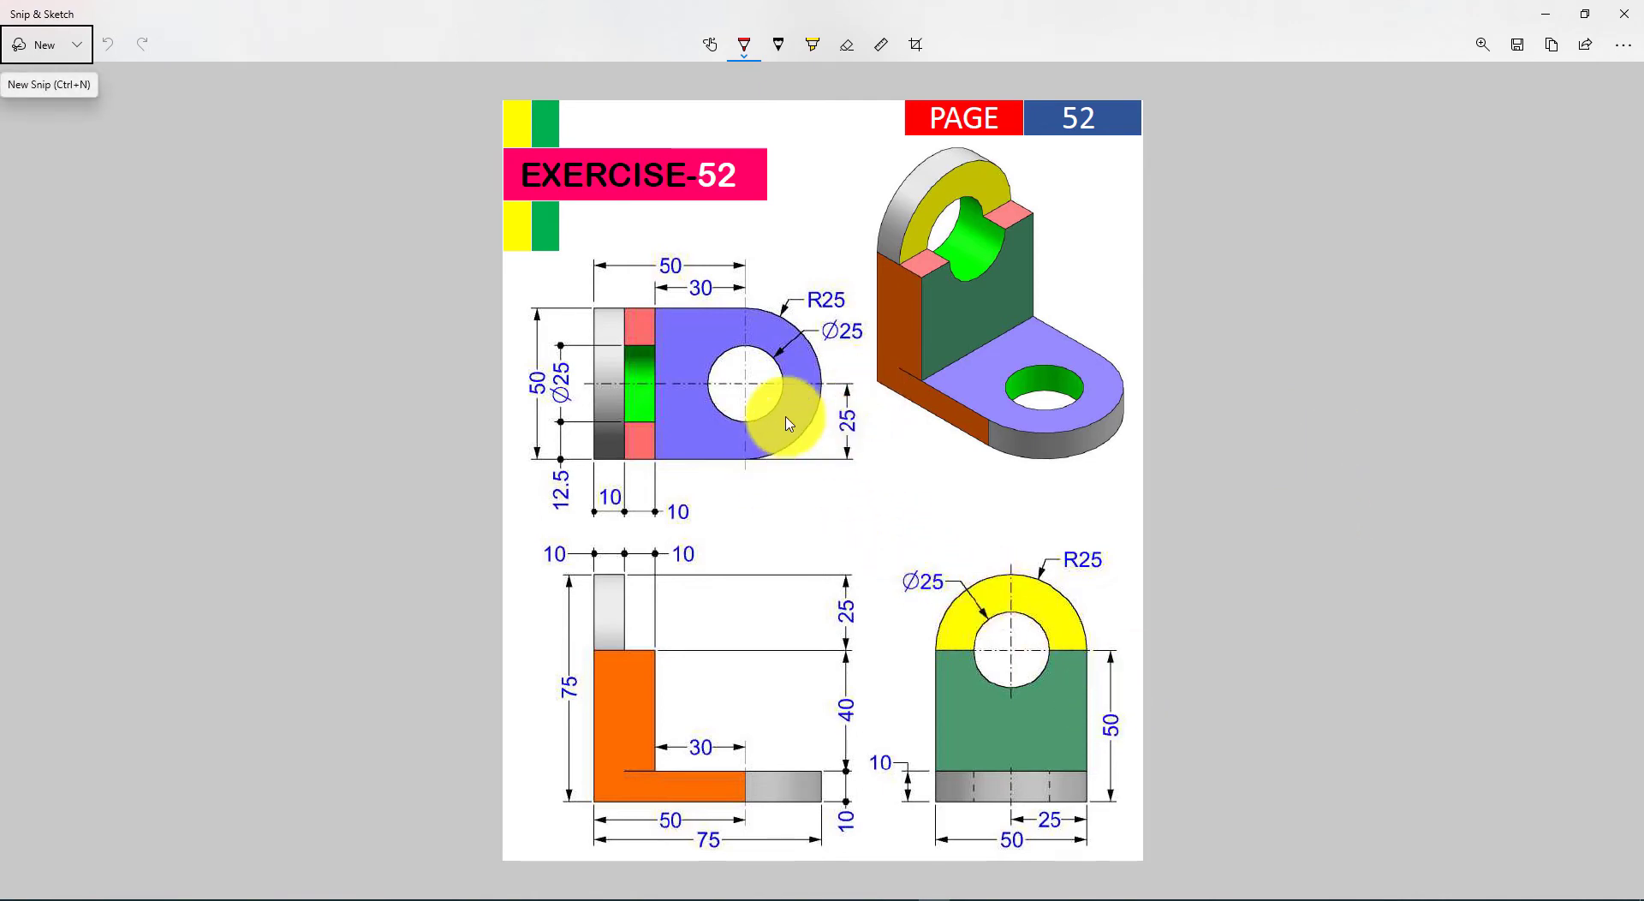
{"action": "key", "text": "alt+Tab"}
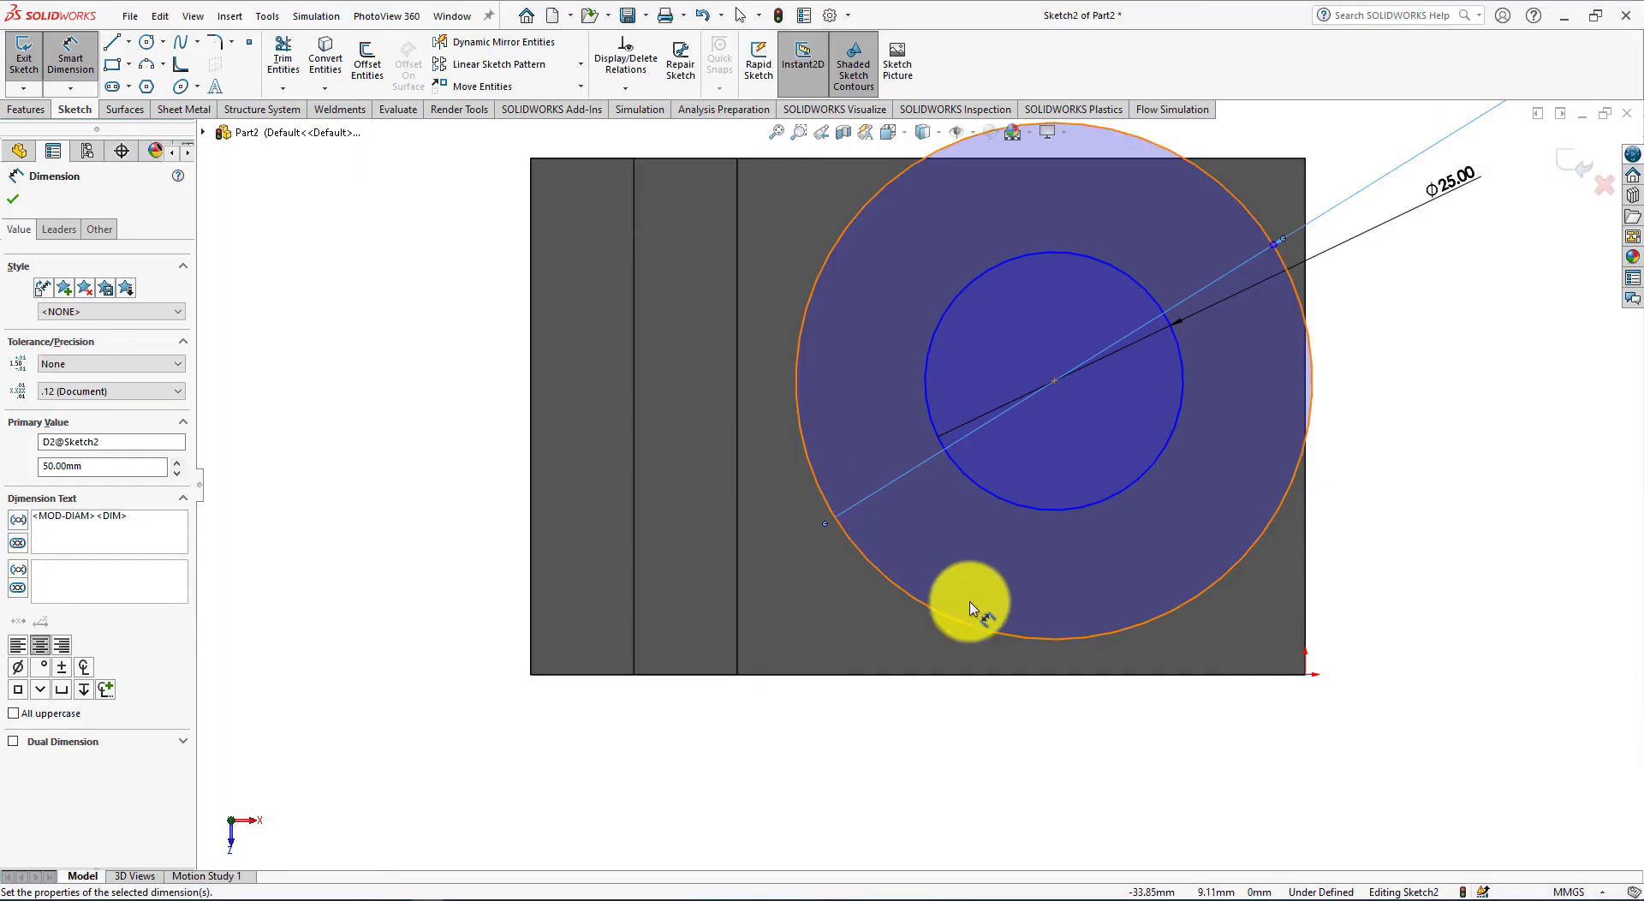
{"action": "left_click", "coordinate": [1042, 676]}
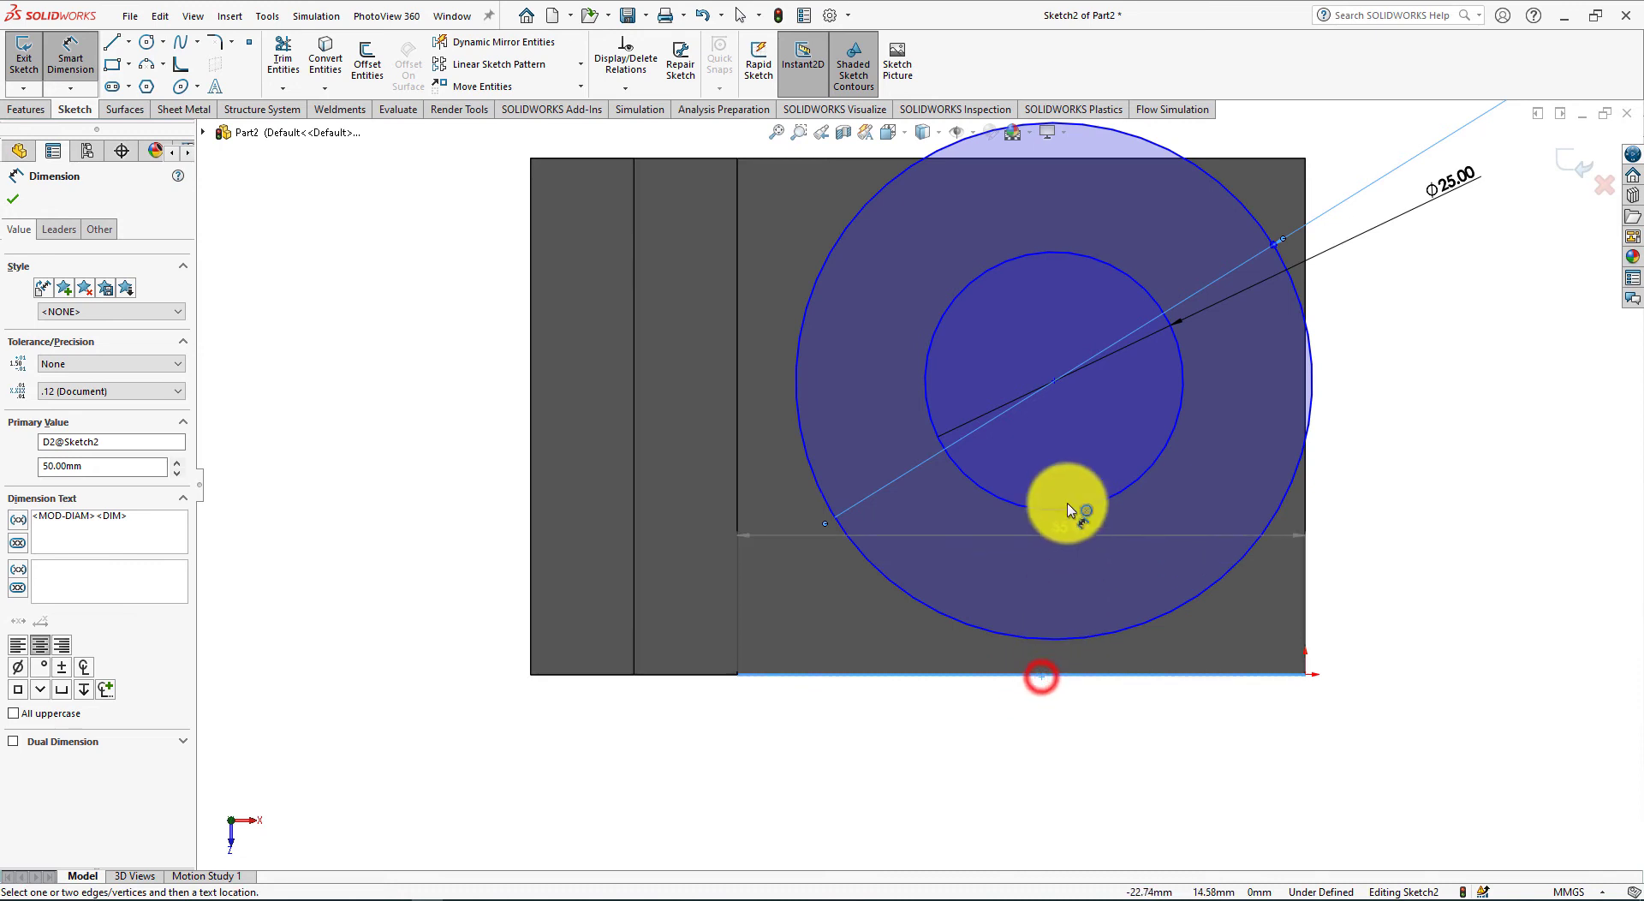
{"action": "left_click", "coordinate": [1059, 380]}
{"action": "left_click", "coordinate": [1373, 548]}
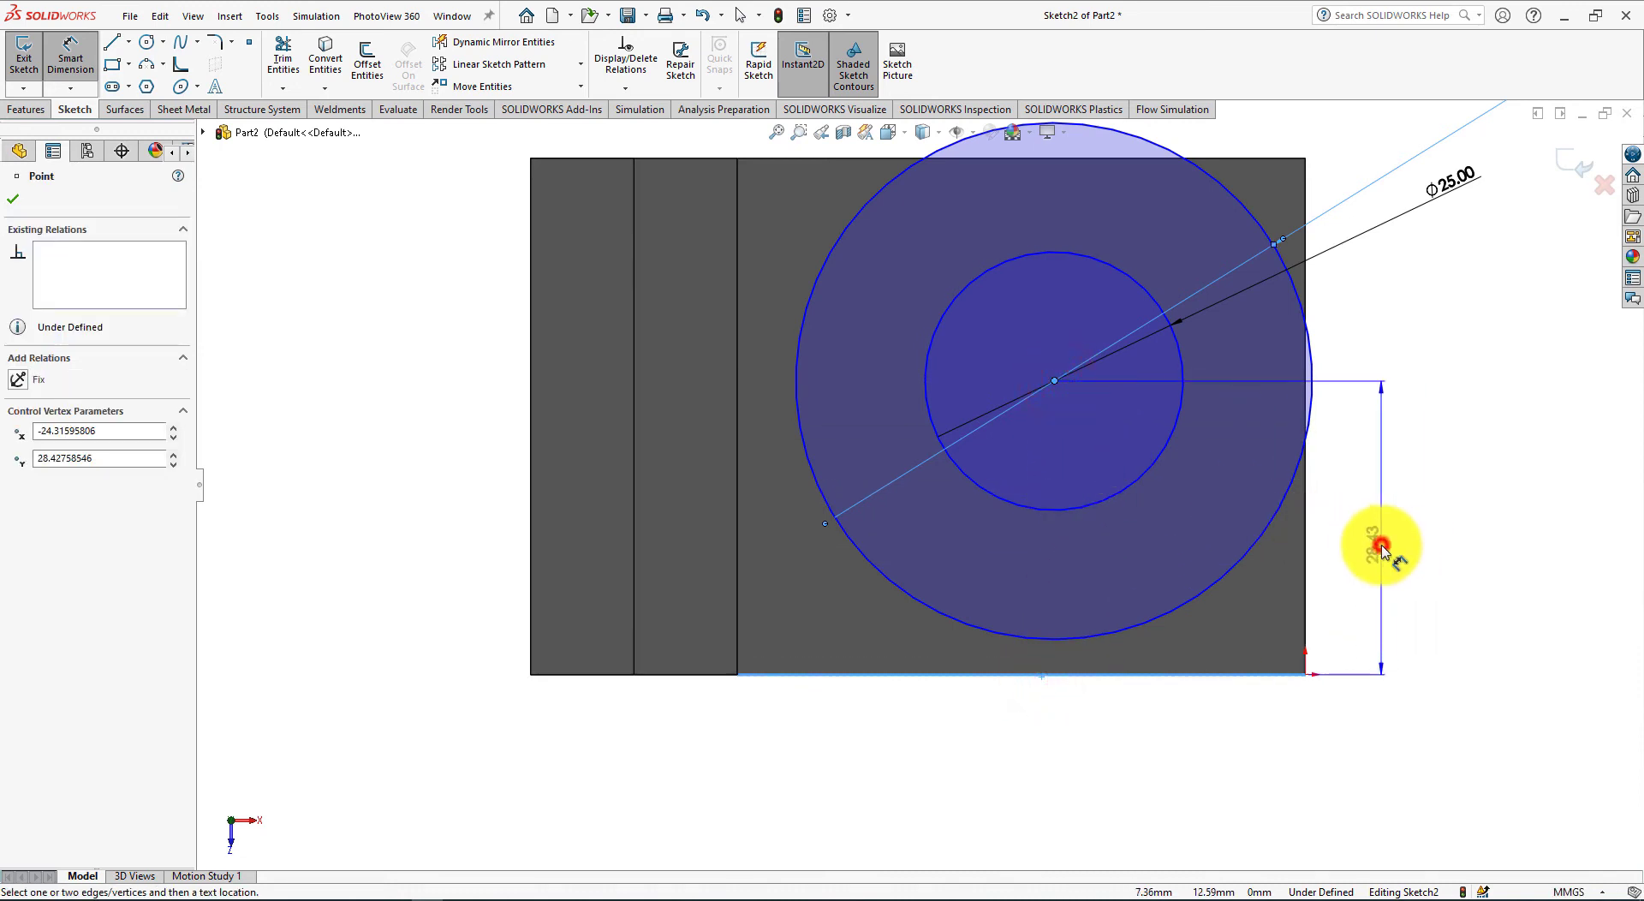
{"action": "type", "text": "25"}
{"action": "key", "text": "Return"}
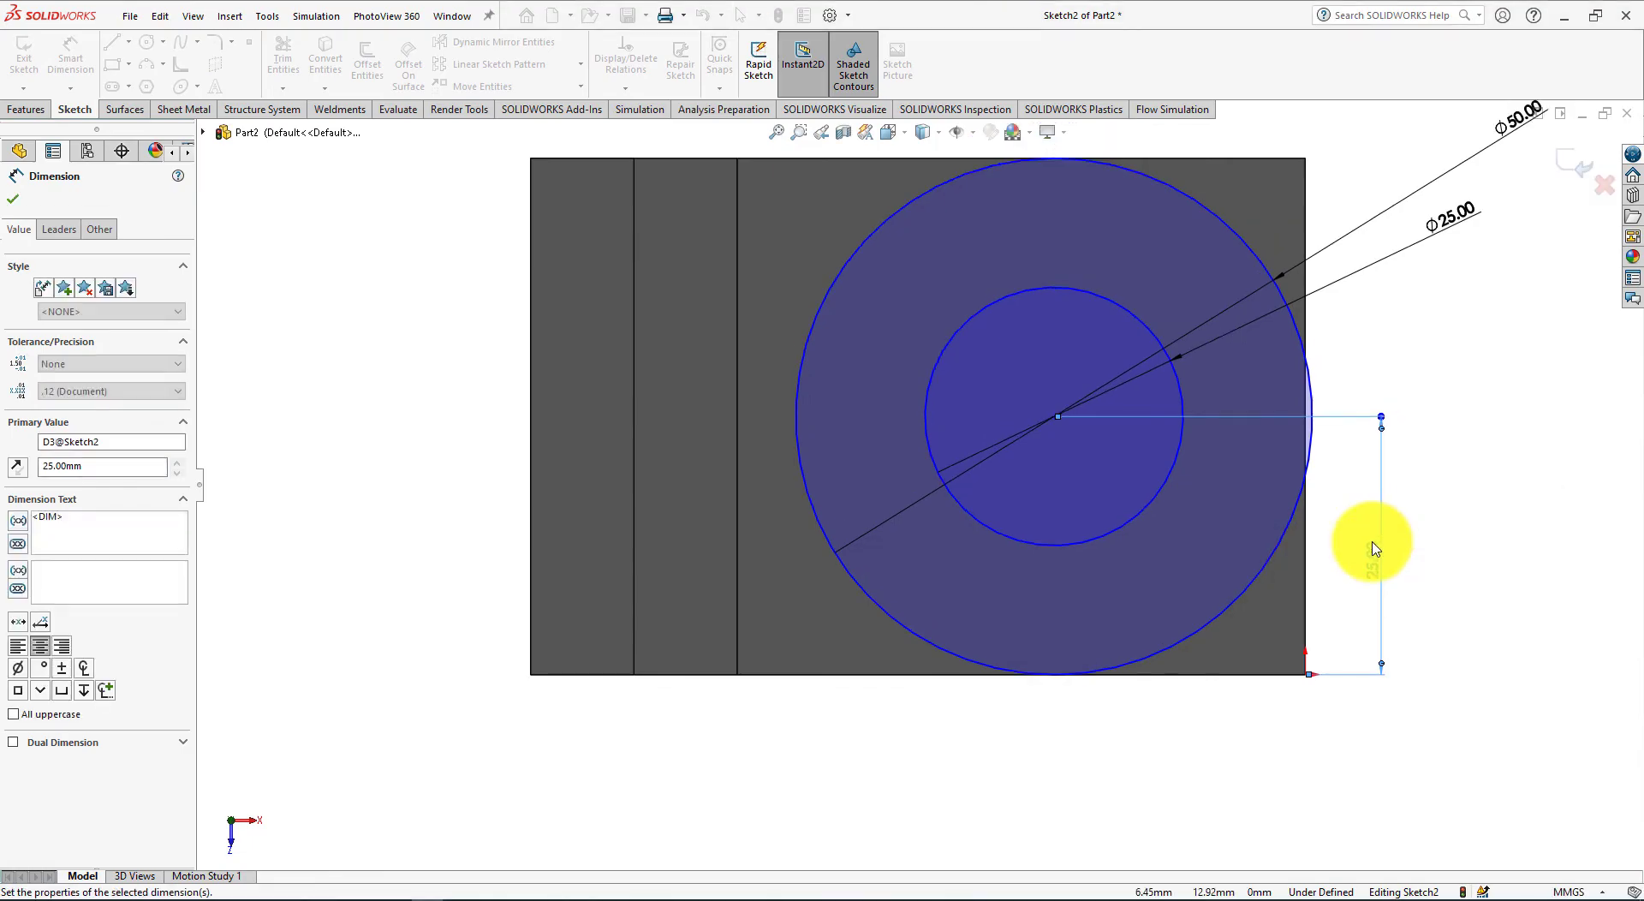
Check the hole's offset in the exercise drawing and dimension the circles' centre 30 mm from the edge where the foot meets the upright
{"action": "key", "text": "alt+Tab"}
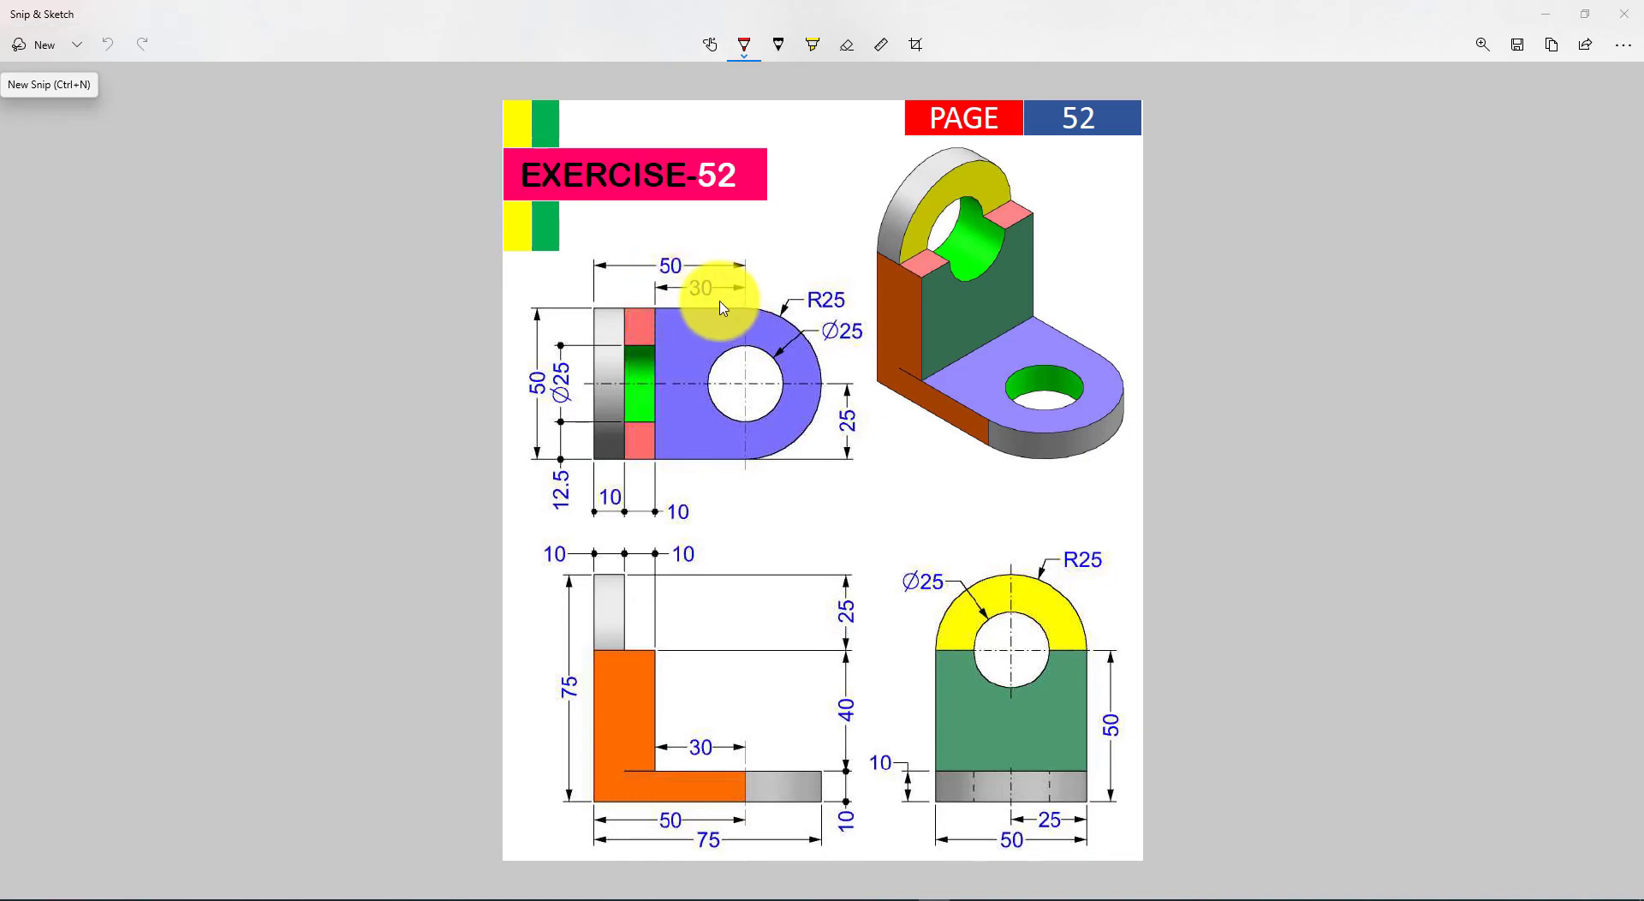
{"action": "key", "text": "alt+Tab"}
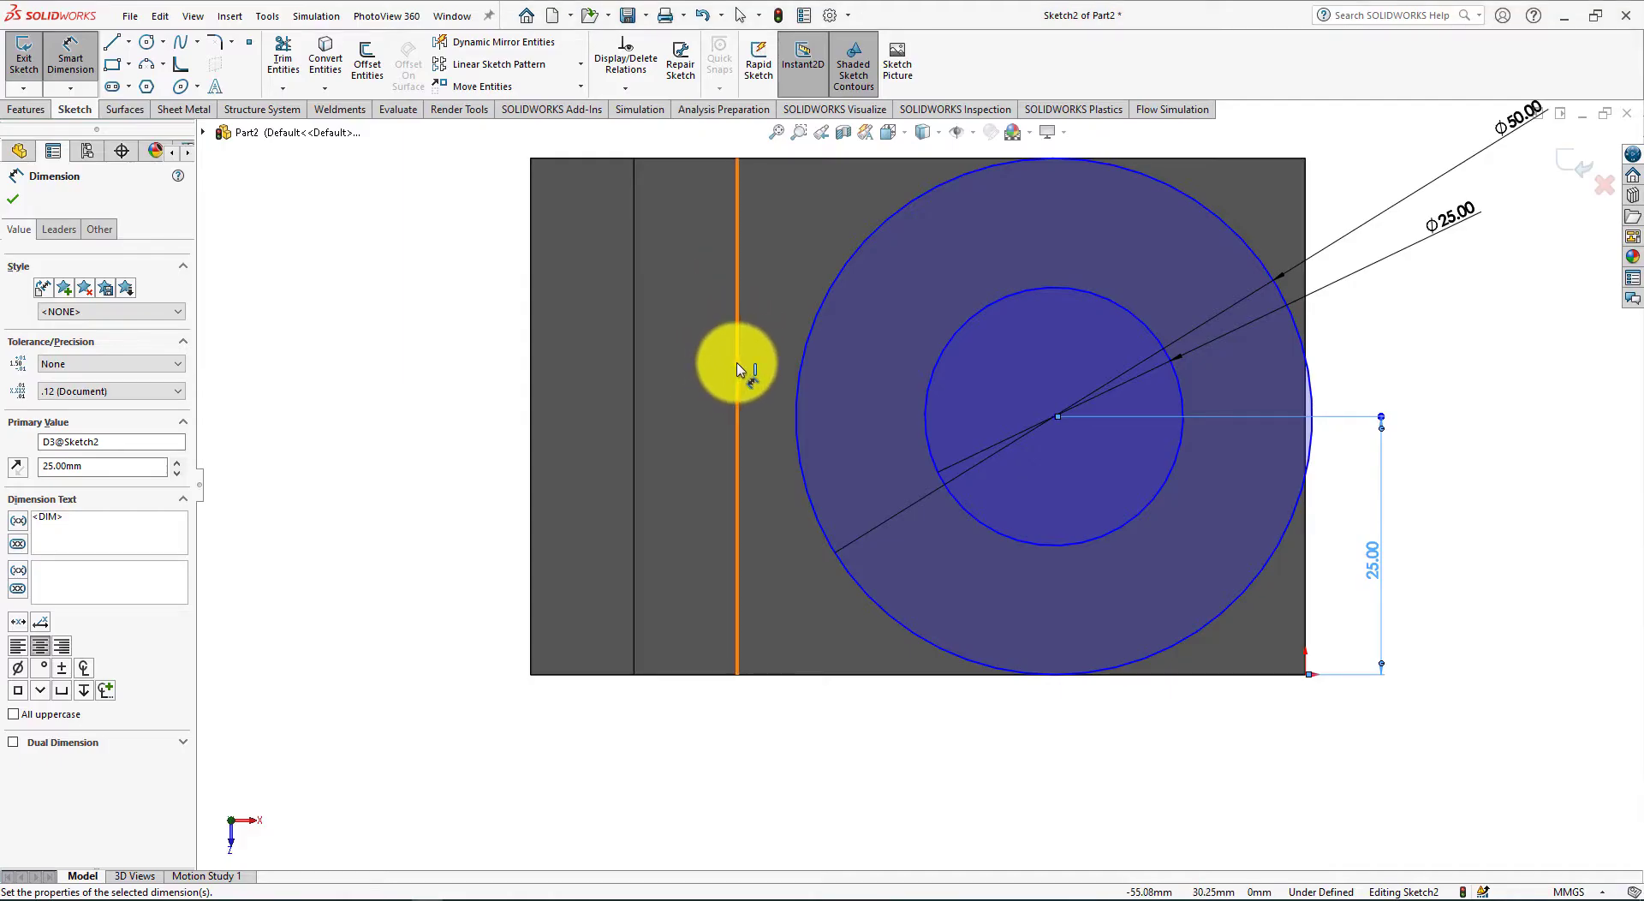
{"action": "left_click", "coordinate": [738, 367]}
{"action": "left_click", "coordinate": [1059, 423]}
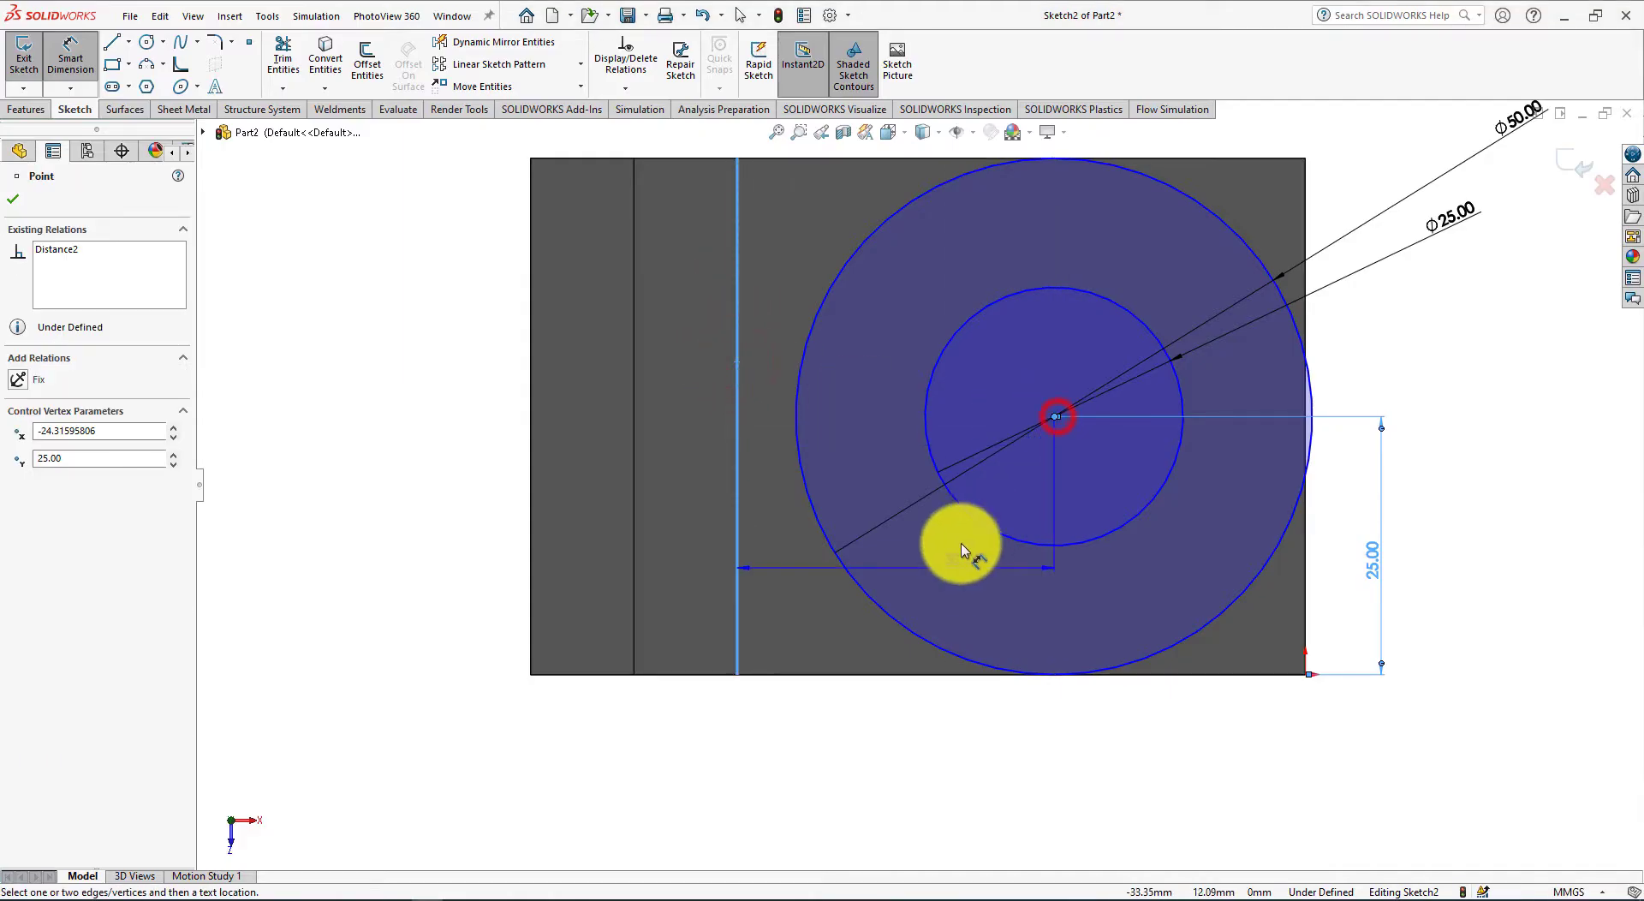
{"action": "scroll", "coordinate": [916, 482], "scroll_direction": "up", "scroll_amount": 3}
{"action": "left_click", "coordinate": [920, 291]}
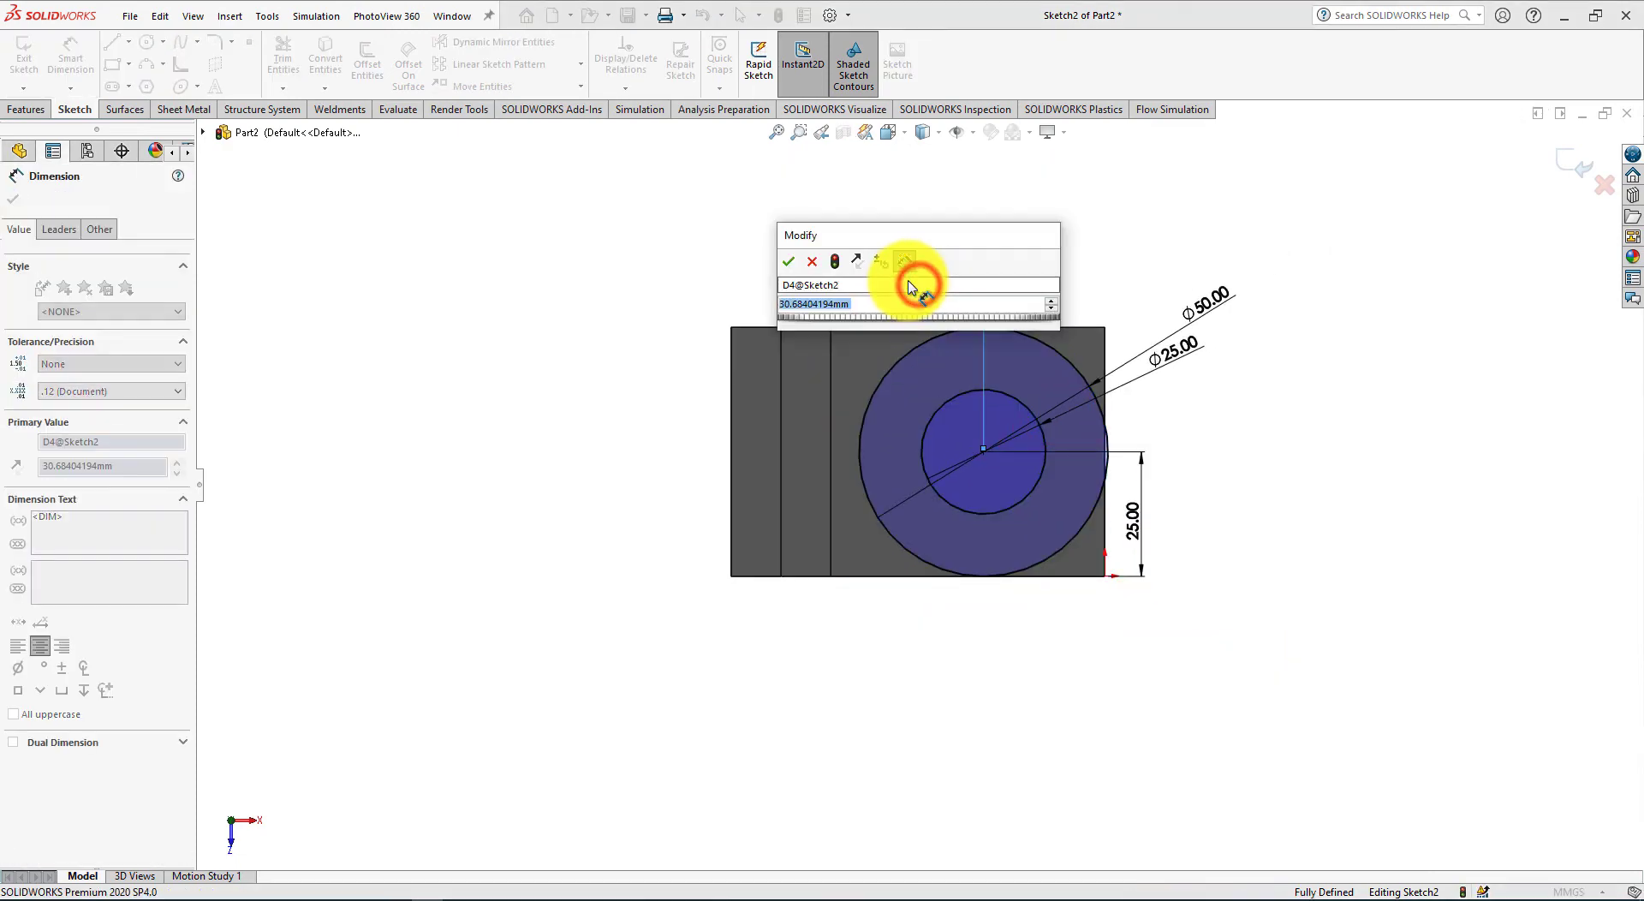
{"action": "key", "text": "alt+Tab"}
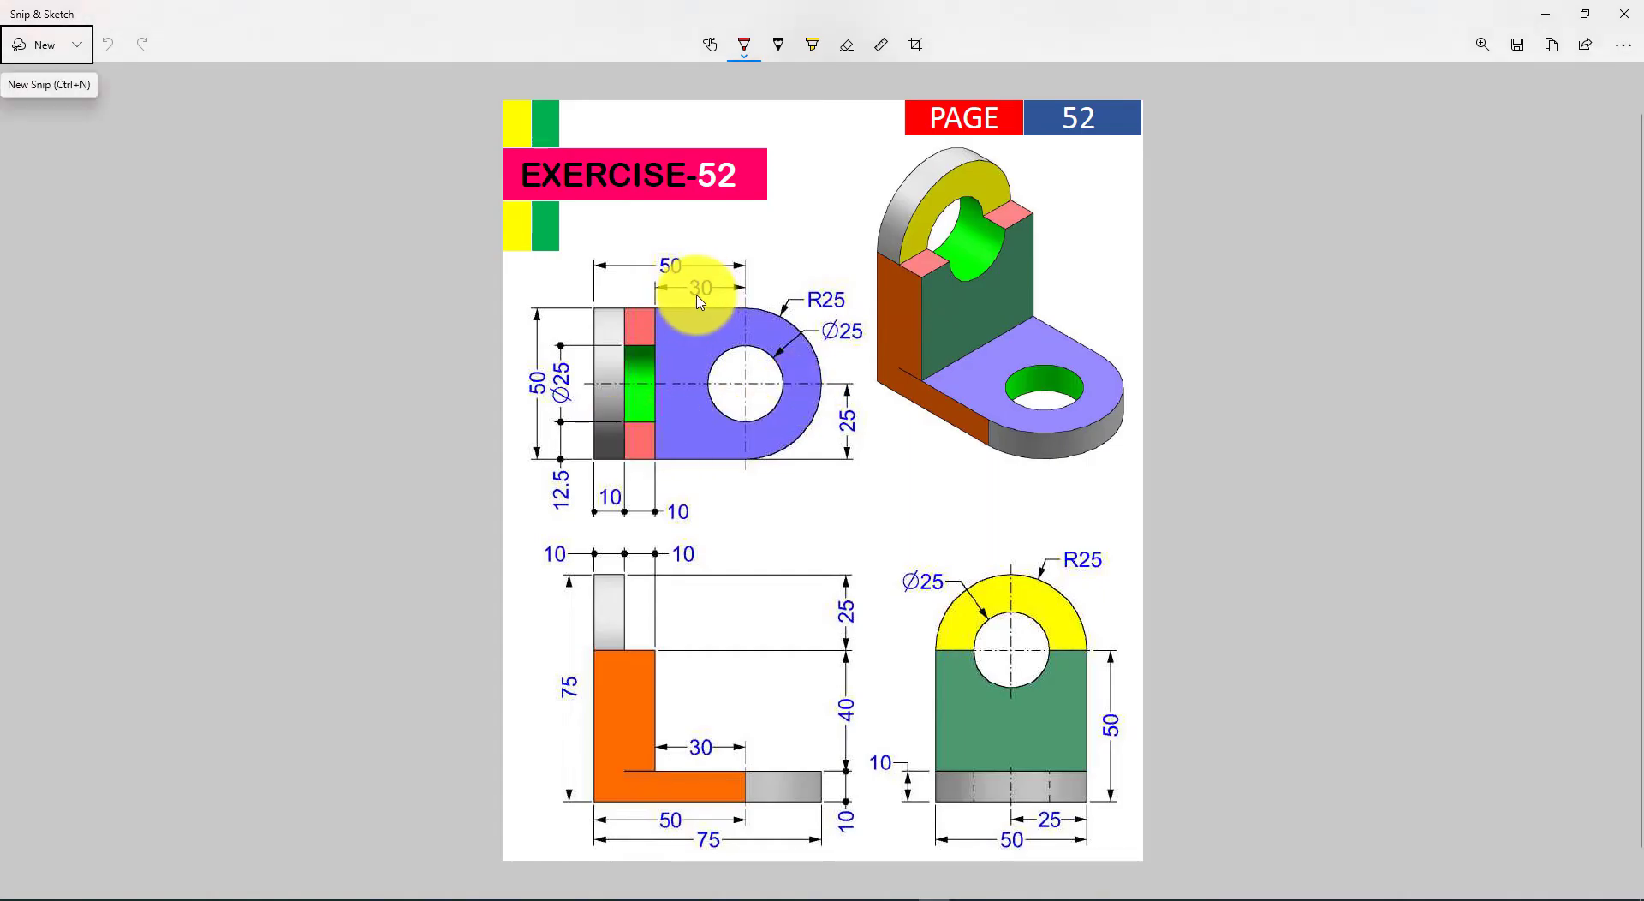
{"action": "key", "text": "alt+Tab"}
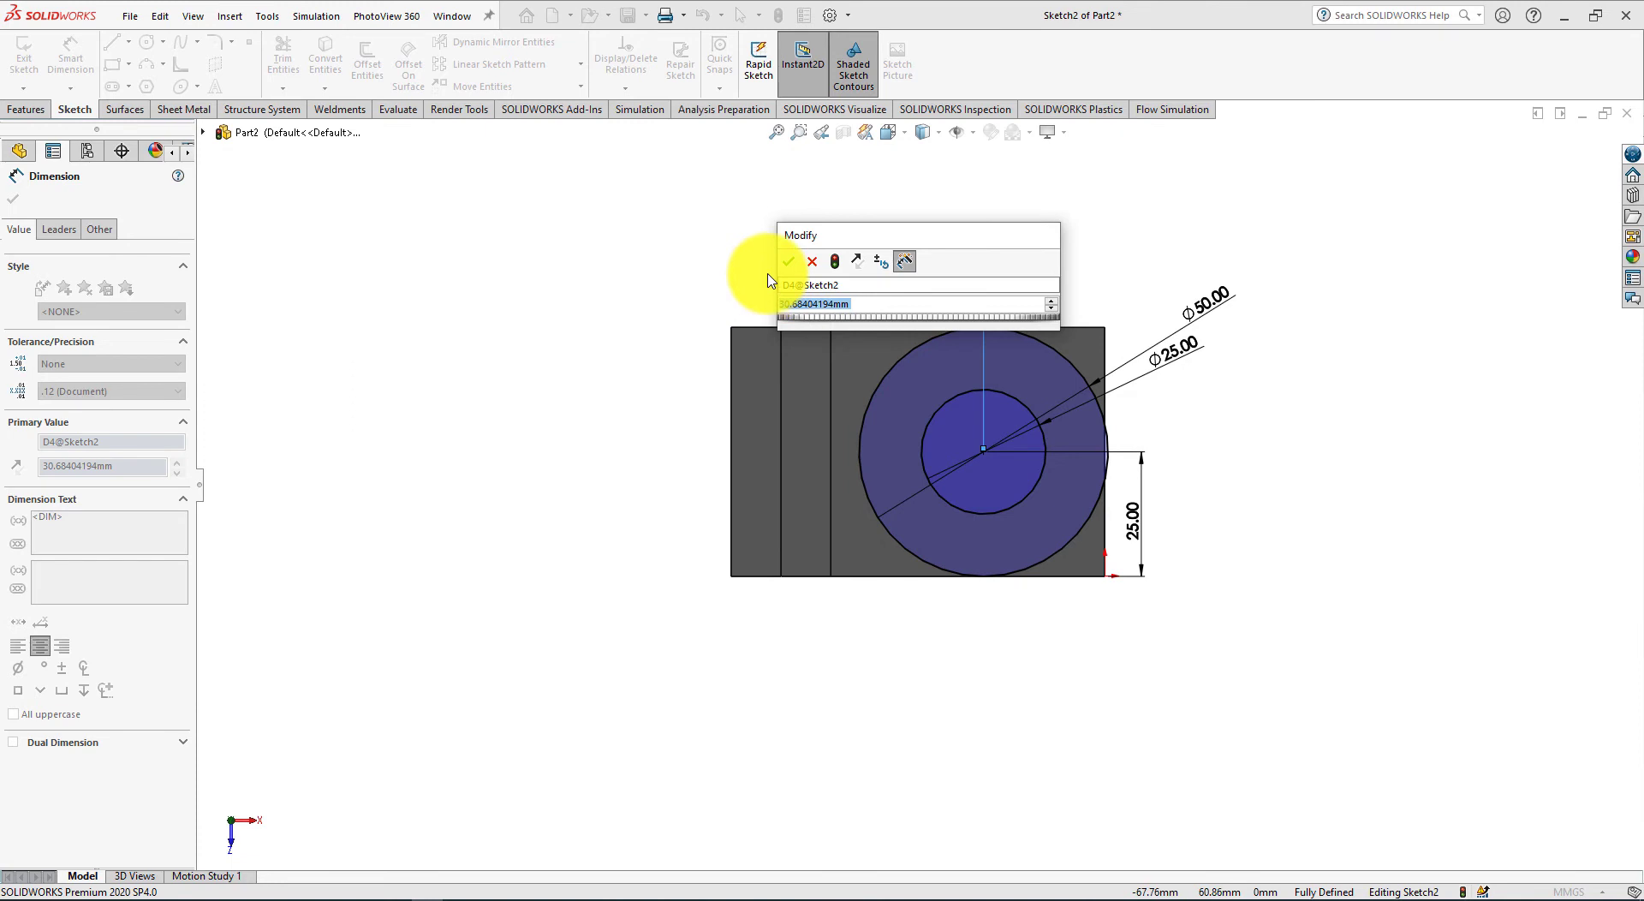
{"action": "type", "text": "30"}
{"action": "key", "text": "Return"}
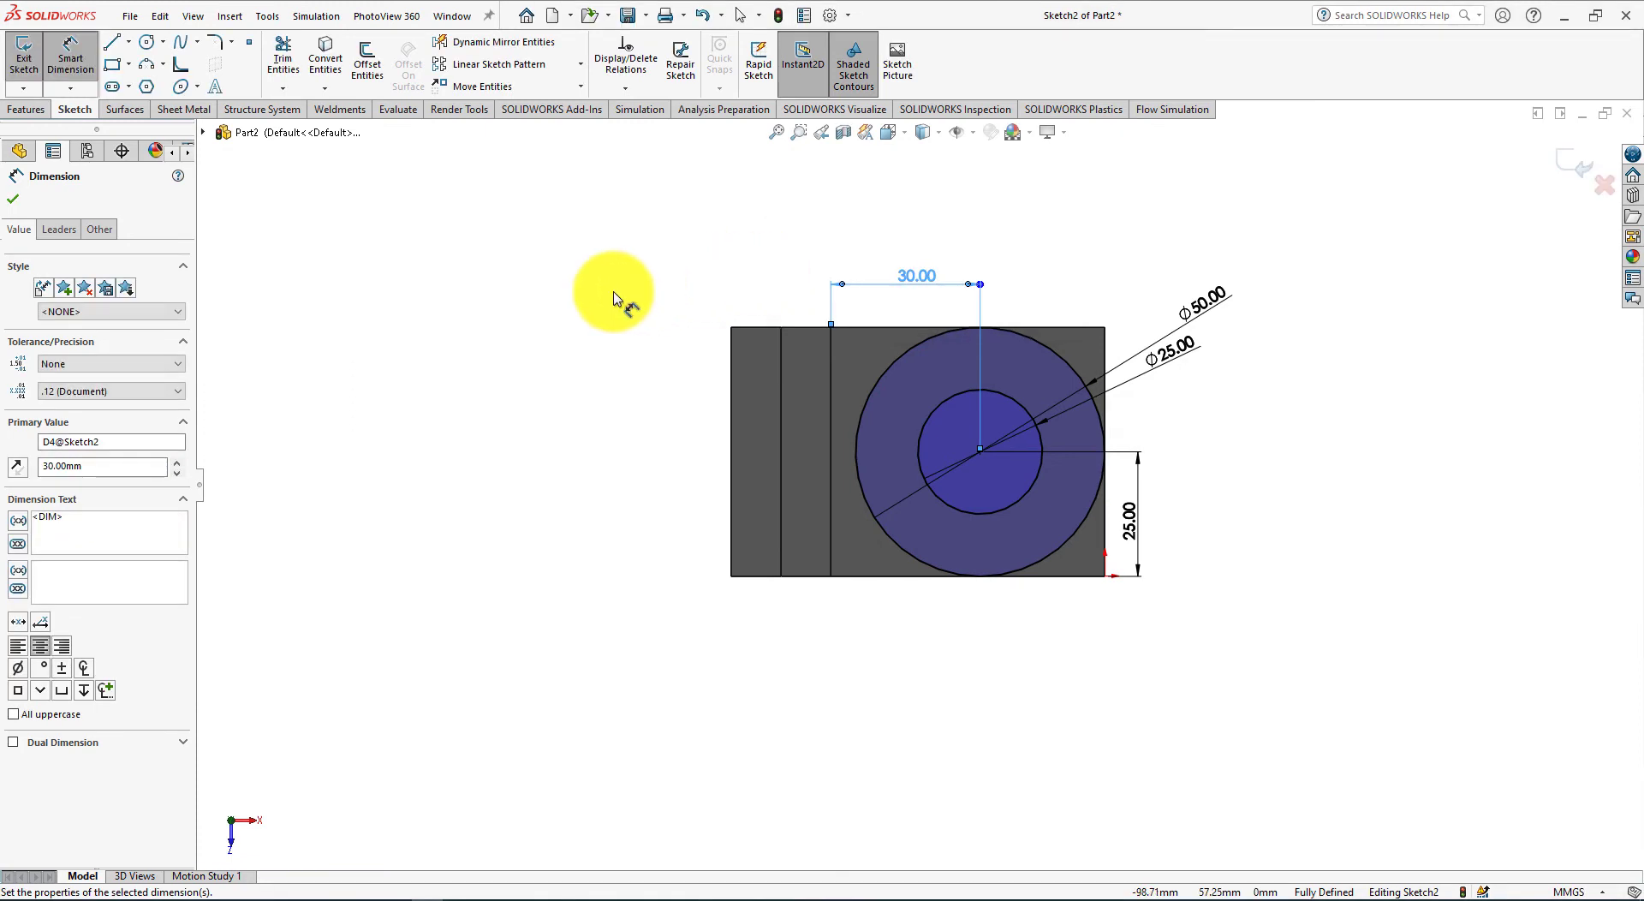
{"action": "left_click", "coordinate": [16, 201]}
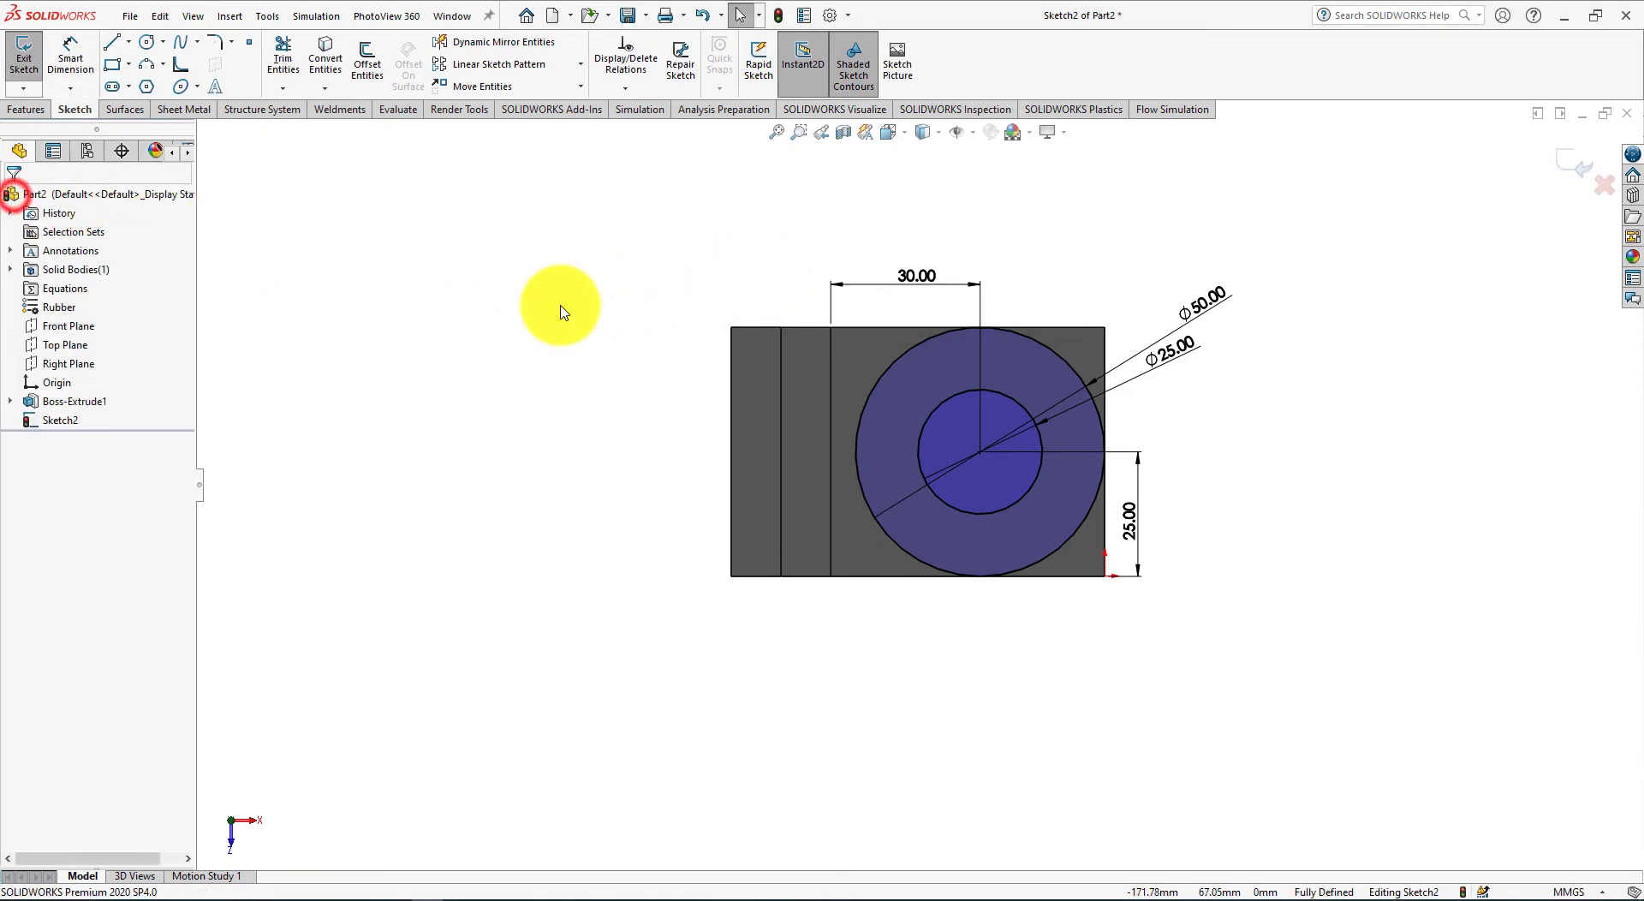
Sketch three connected lines along the foot's end, from the outer circle's upper quadrant around both corners to its lower quadrant
{"action": "scroll", "coordinate": [1220, 518], "scroll_direction": "up", "scroll_amount": 2}
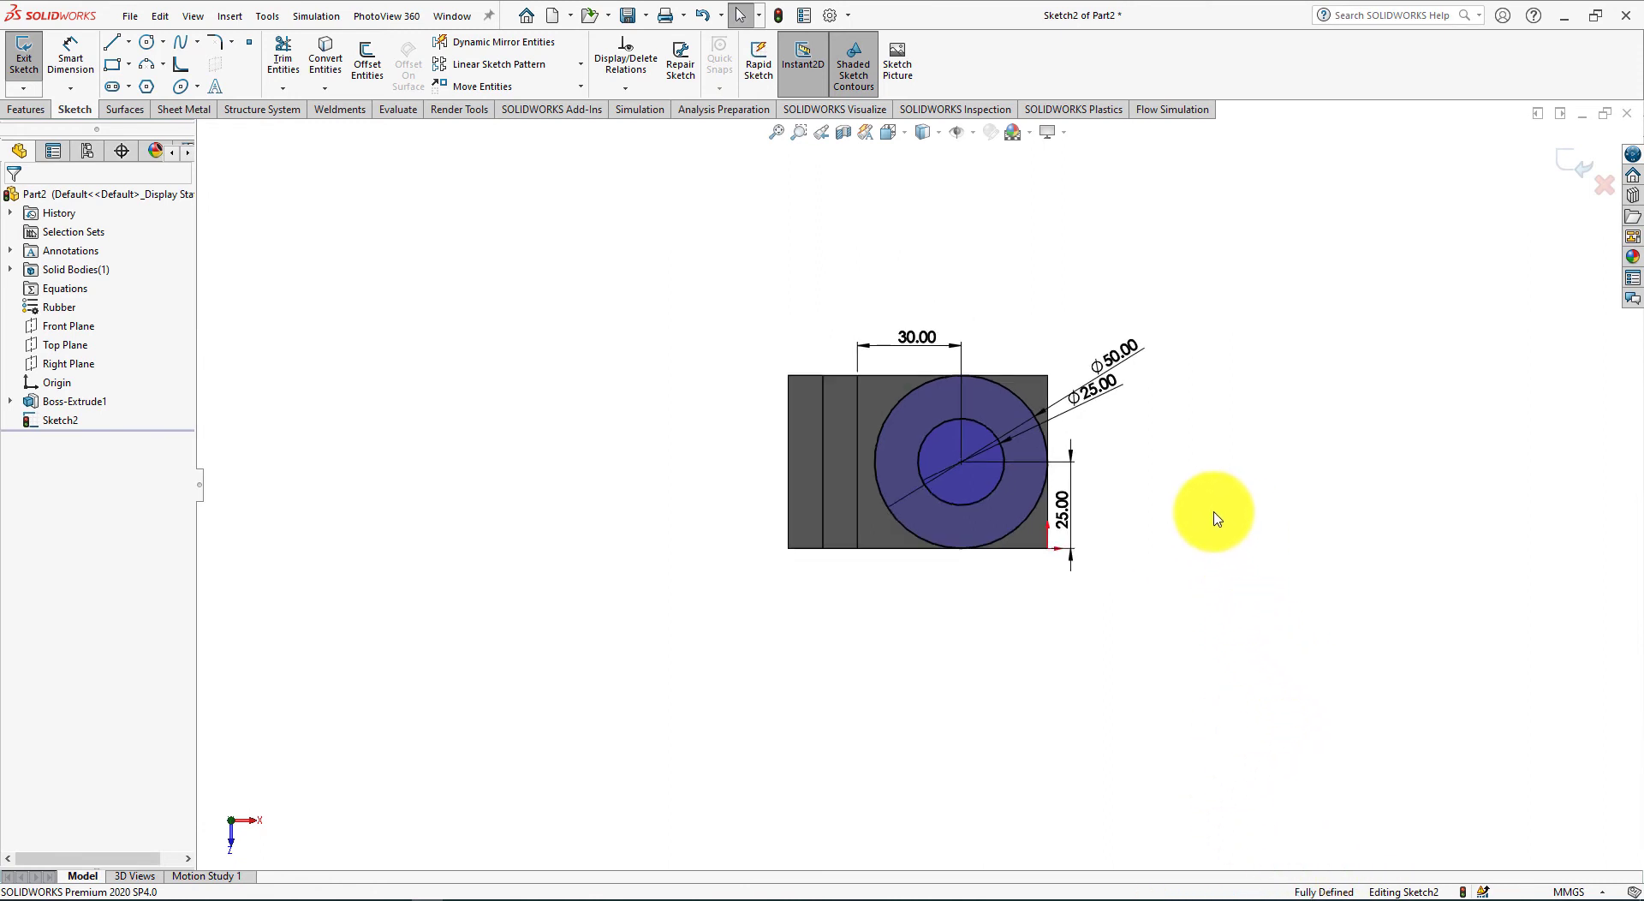
{"action": "scroll", "coordinate": [1037, 428], "scroll_direction": "down", "scroll_amount": 3}
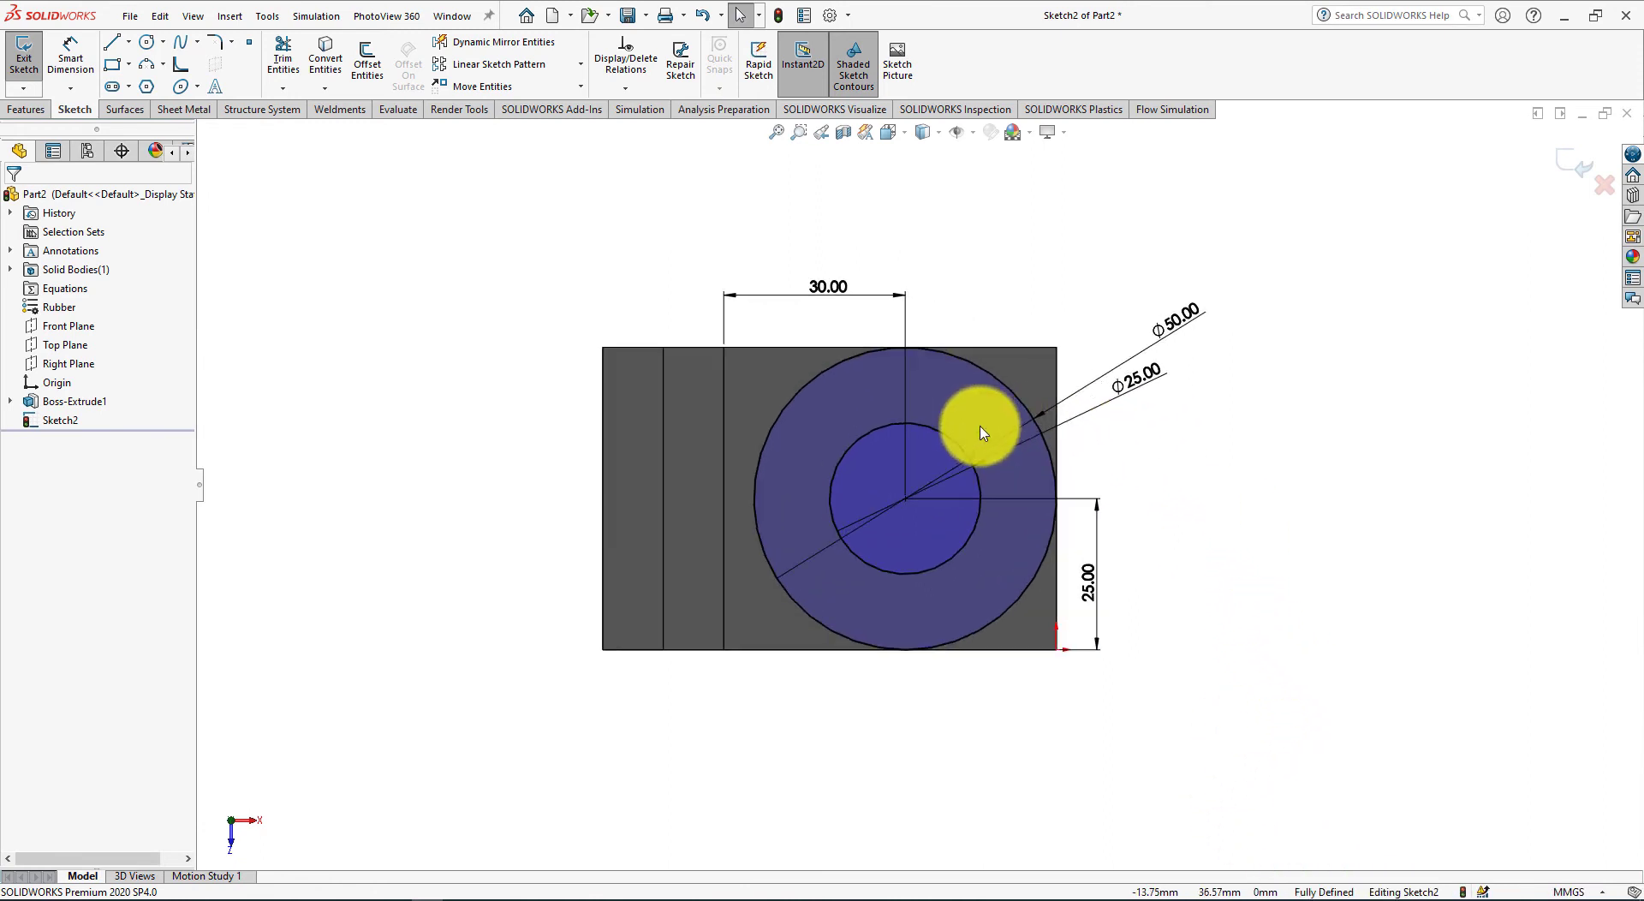
{"action": "left_click", "coordinate": [112, 43]}
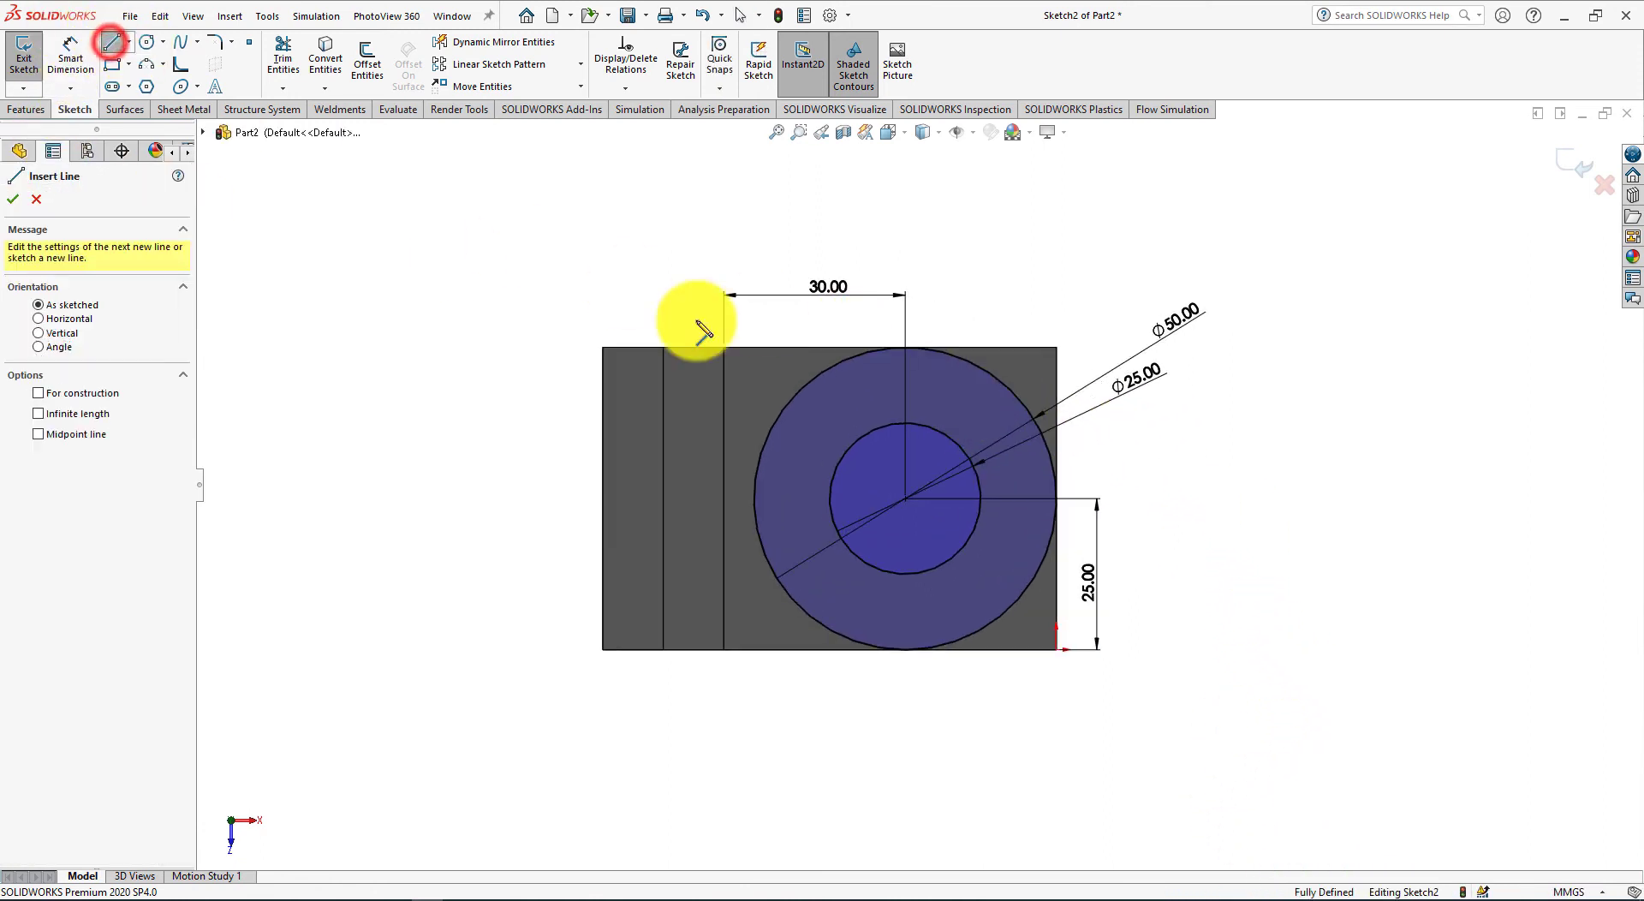
{"action": "left_click", "coordinate": [906, 348]}
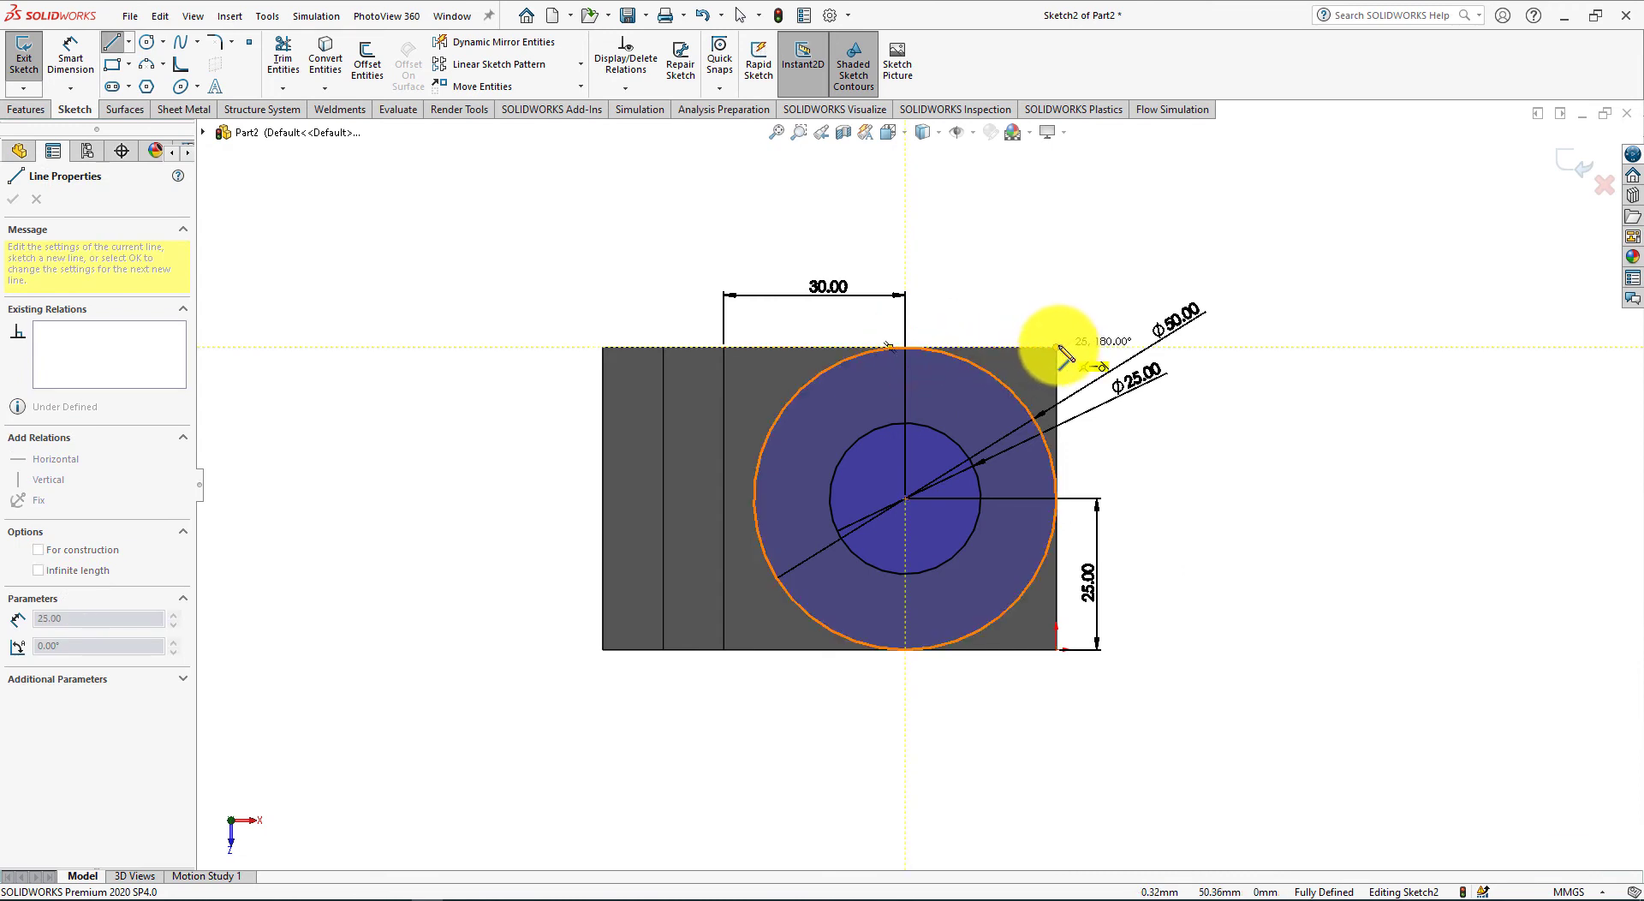
{"action": "left_click", "coordinate": [1058, 348]}
{"action": "left_click", "coordinate": [1057, 649]}
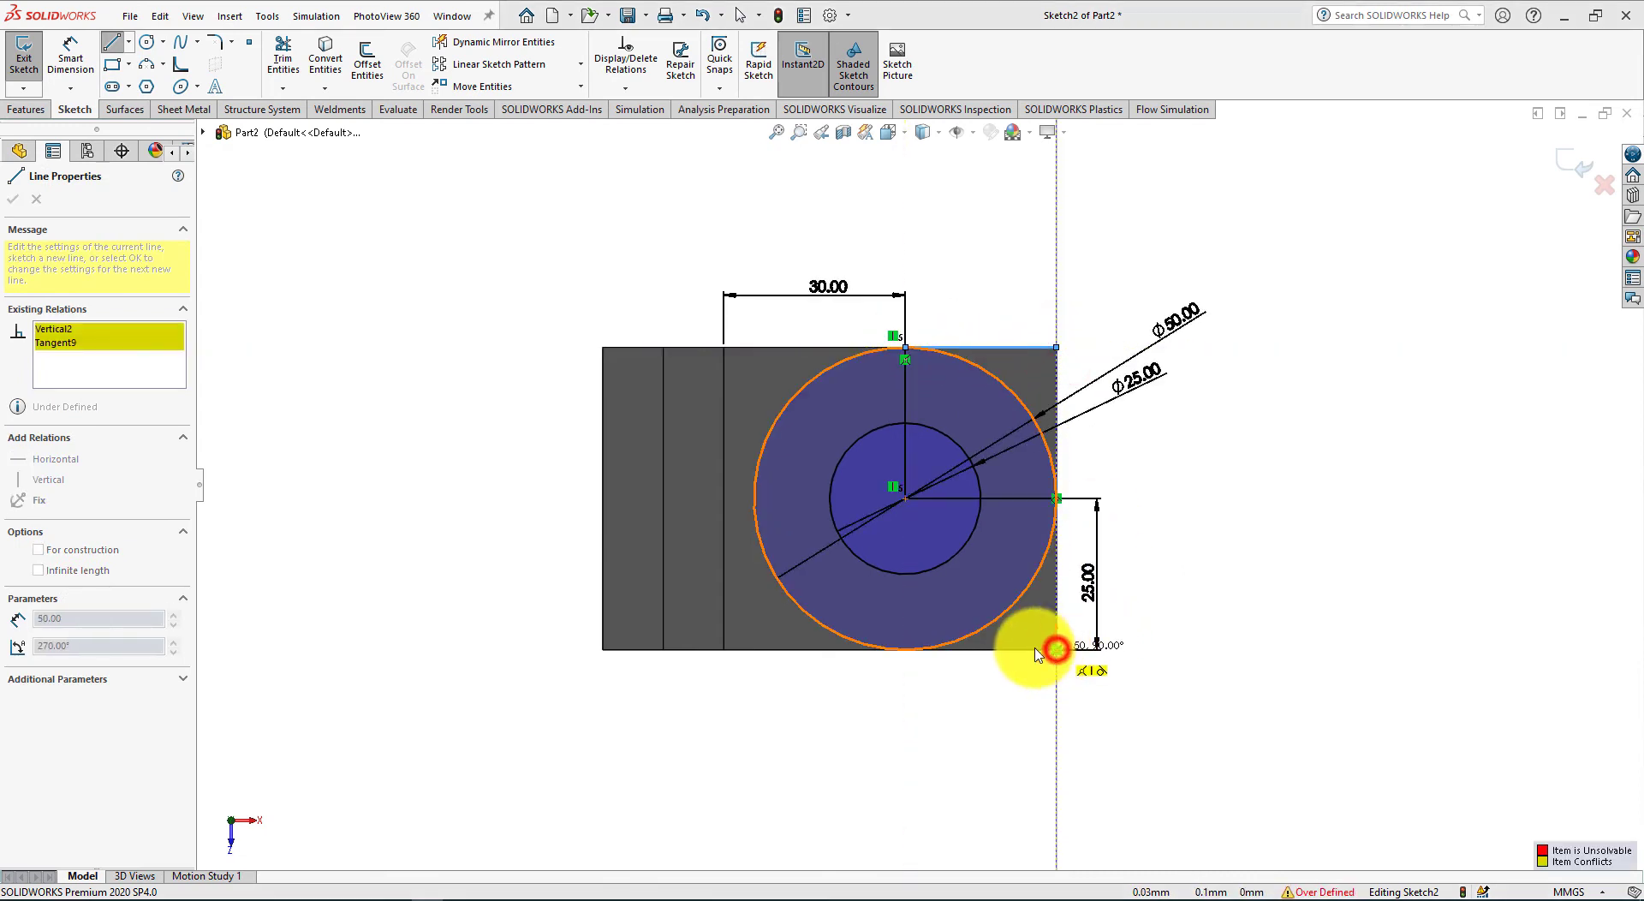
{"action": "left_click", "coordinate": [936, 462]}
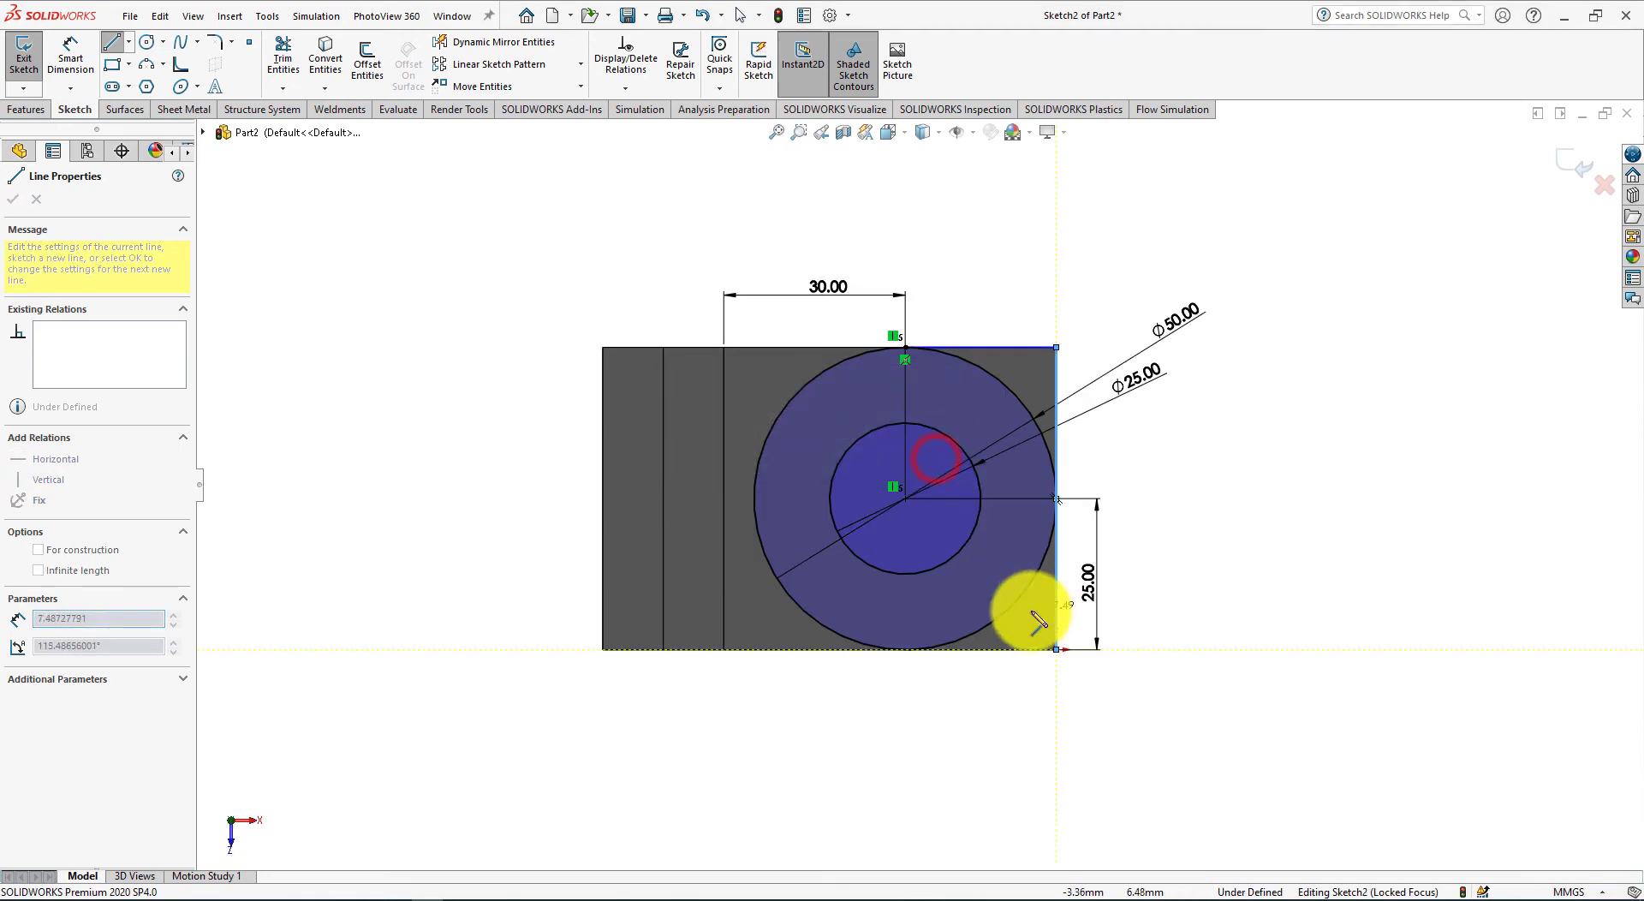
{"action": "left_click", "coordinate": [906, 651]}
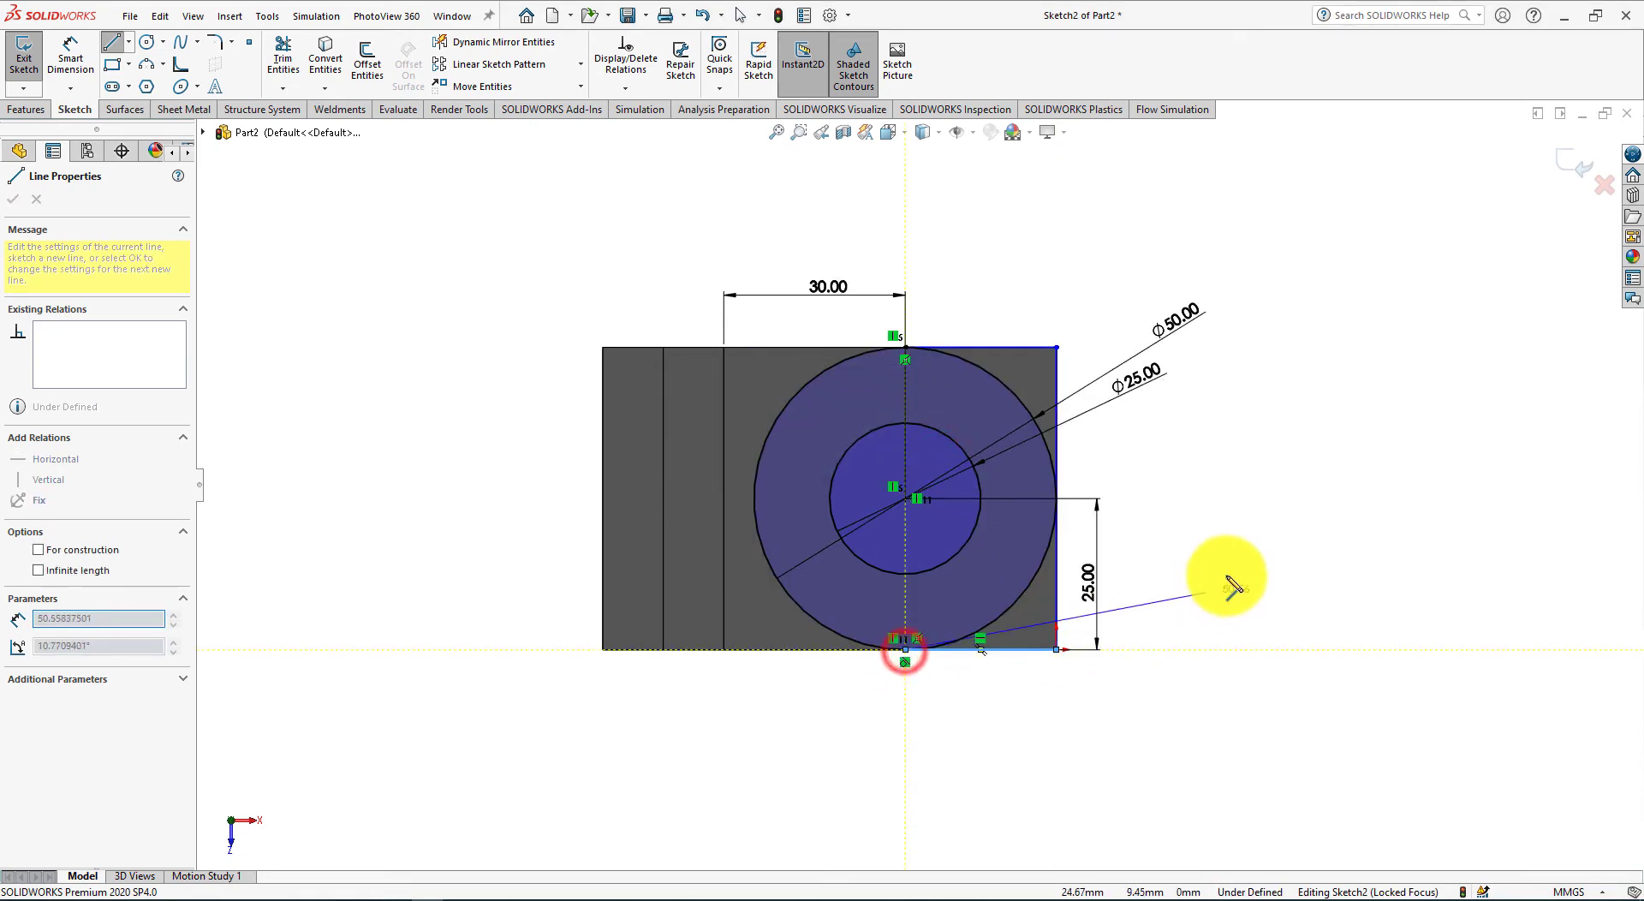
{"action": "right_click", "coordinate": [1238, 579]}
{"action": "left_click", "coordinate": [1250, 572]}
Make the outer circle tangent to the upper horizontal line
{"action": "scroll", "coordinate": [1094, 466], "scroll_direction": "down", "scroll_amount": 4}
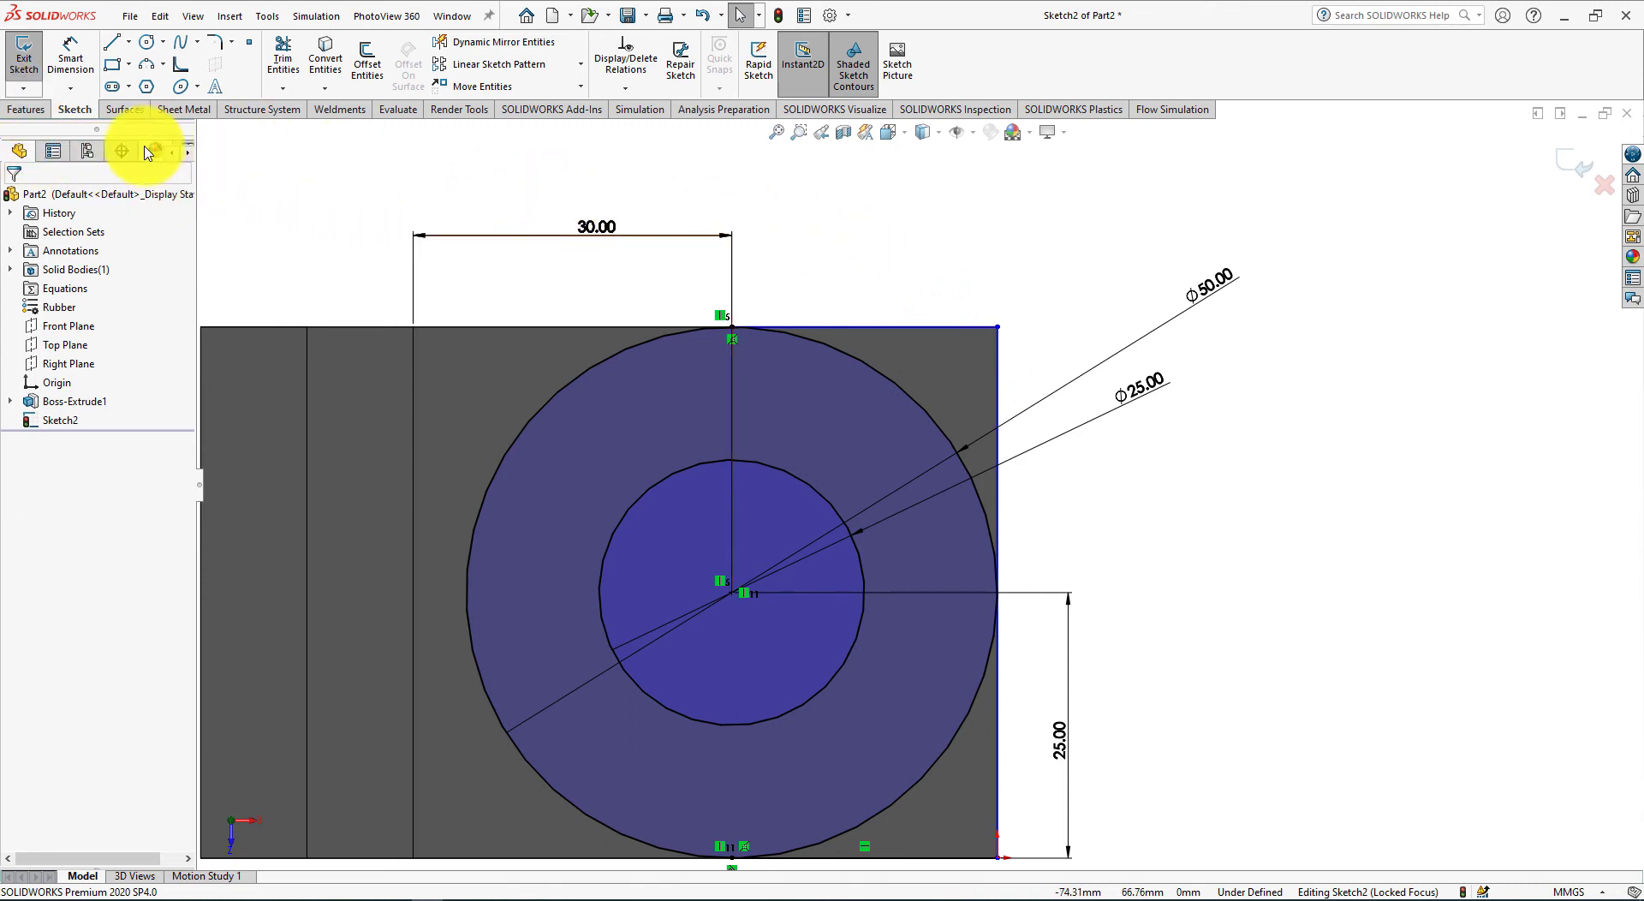
{"action": "left_click", "coordinate": [799, 337]}
{"action": "left_click", "coordinate": [818, 331], "text": "ctrl"}
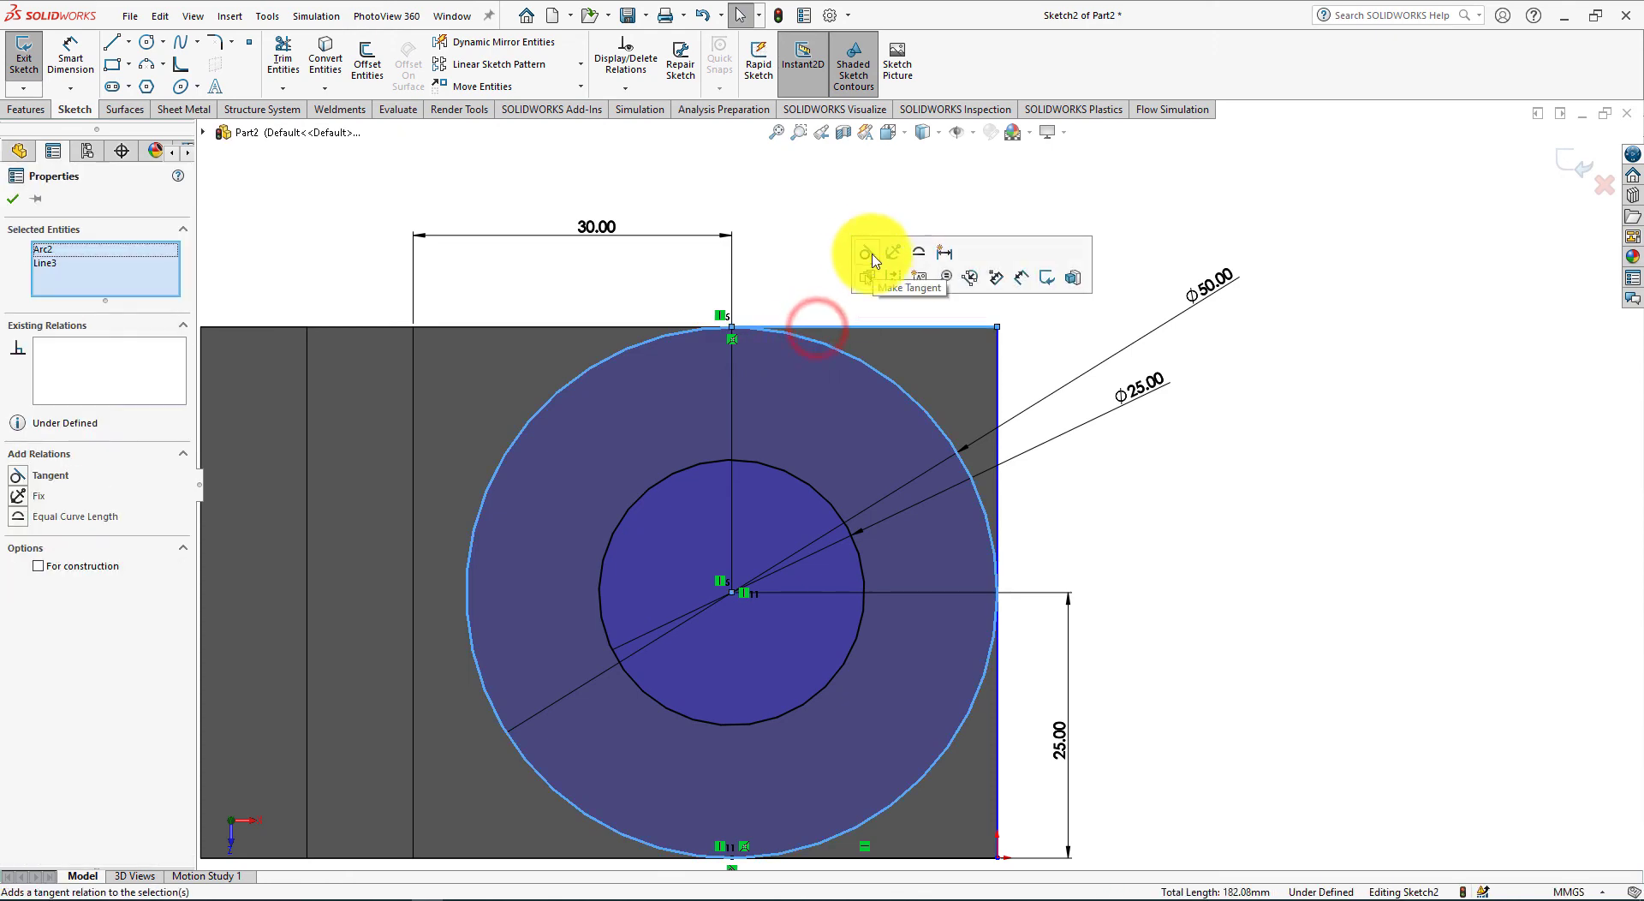
{"action": "left_click", "coordinate": [866, 252]}
{"action": "left_click", "coordinate": [1341, 568]}
{"action": "key", "text": "z"}
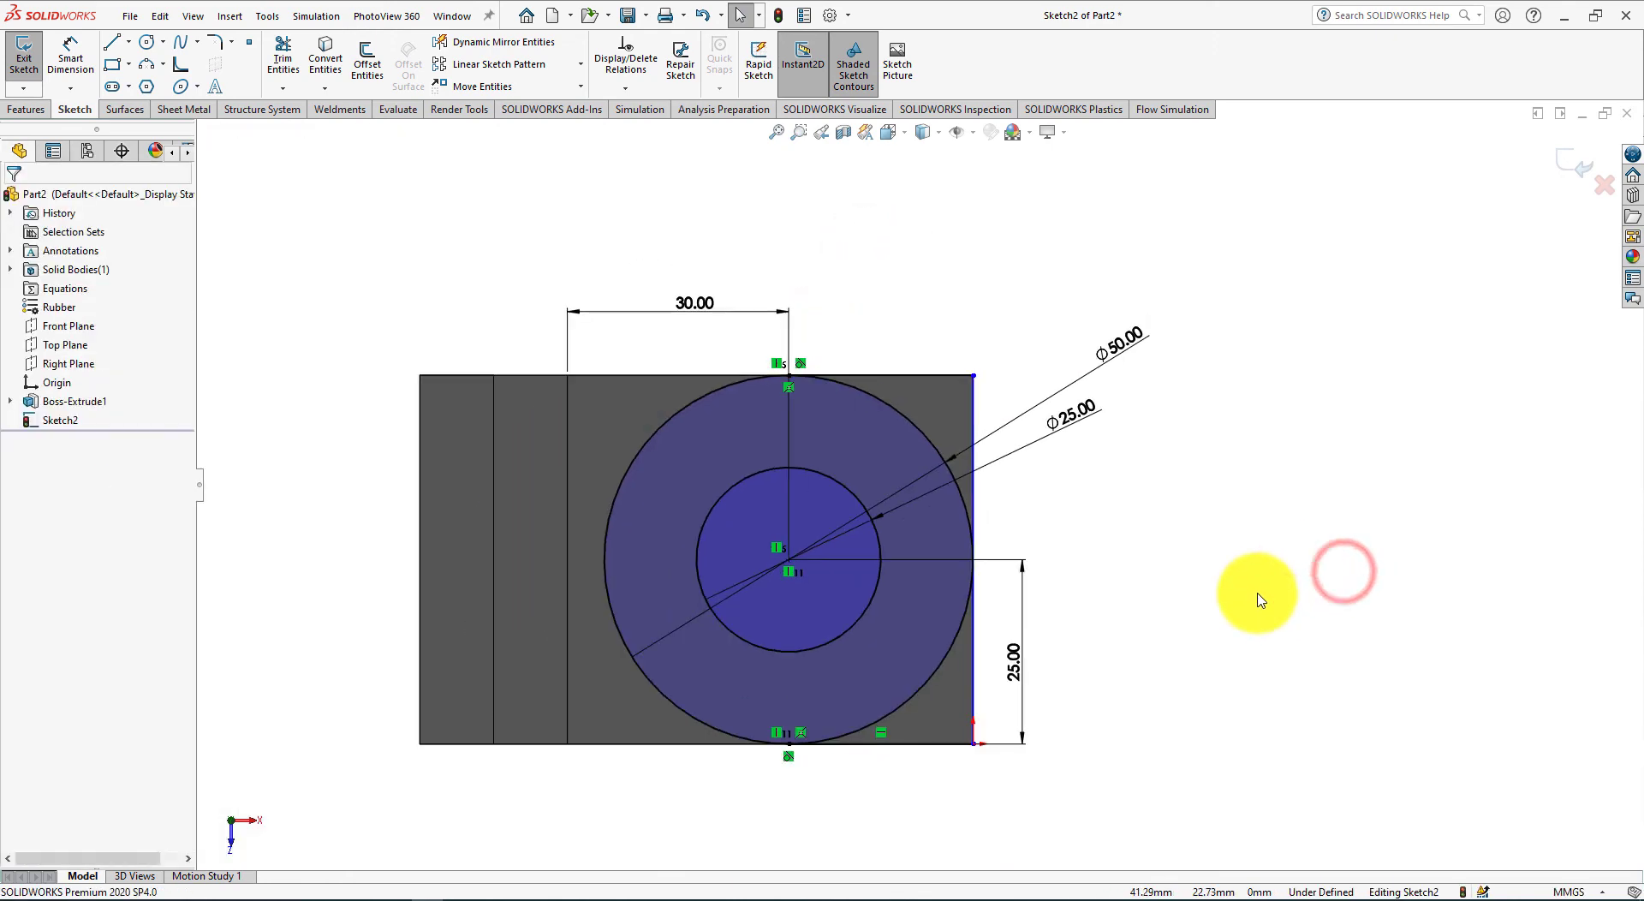
Make the outer circle tangent to the vertical line at the foot's free end
{"action": "scroll", "coordinate": [965, 765], "scroll_direction": "down", "scroll_amount": 2}
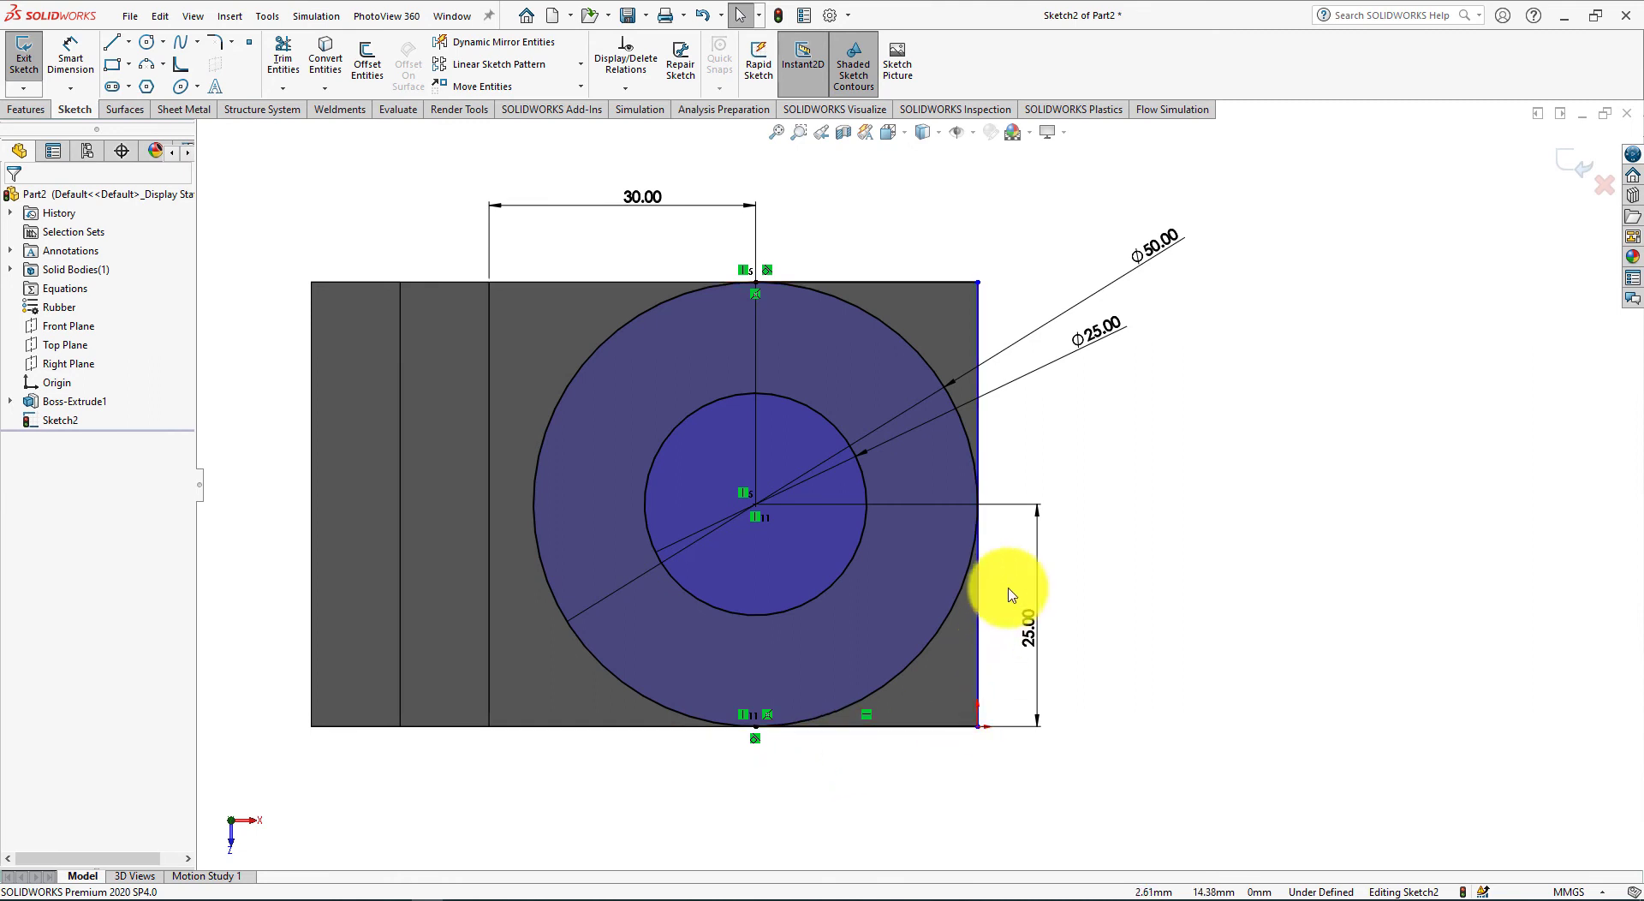
{"action": "scroll", "coordinate": [973, 558], "scroll_direction": "up", "scroll_amount": 2}
{"action": "scroll", "coordinate": [937, 540], "scroll_direction": "down", "scroll_amount": 3}
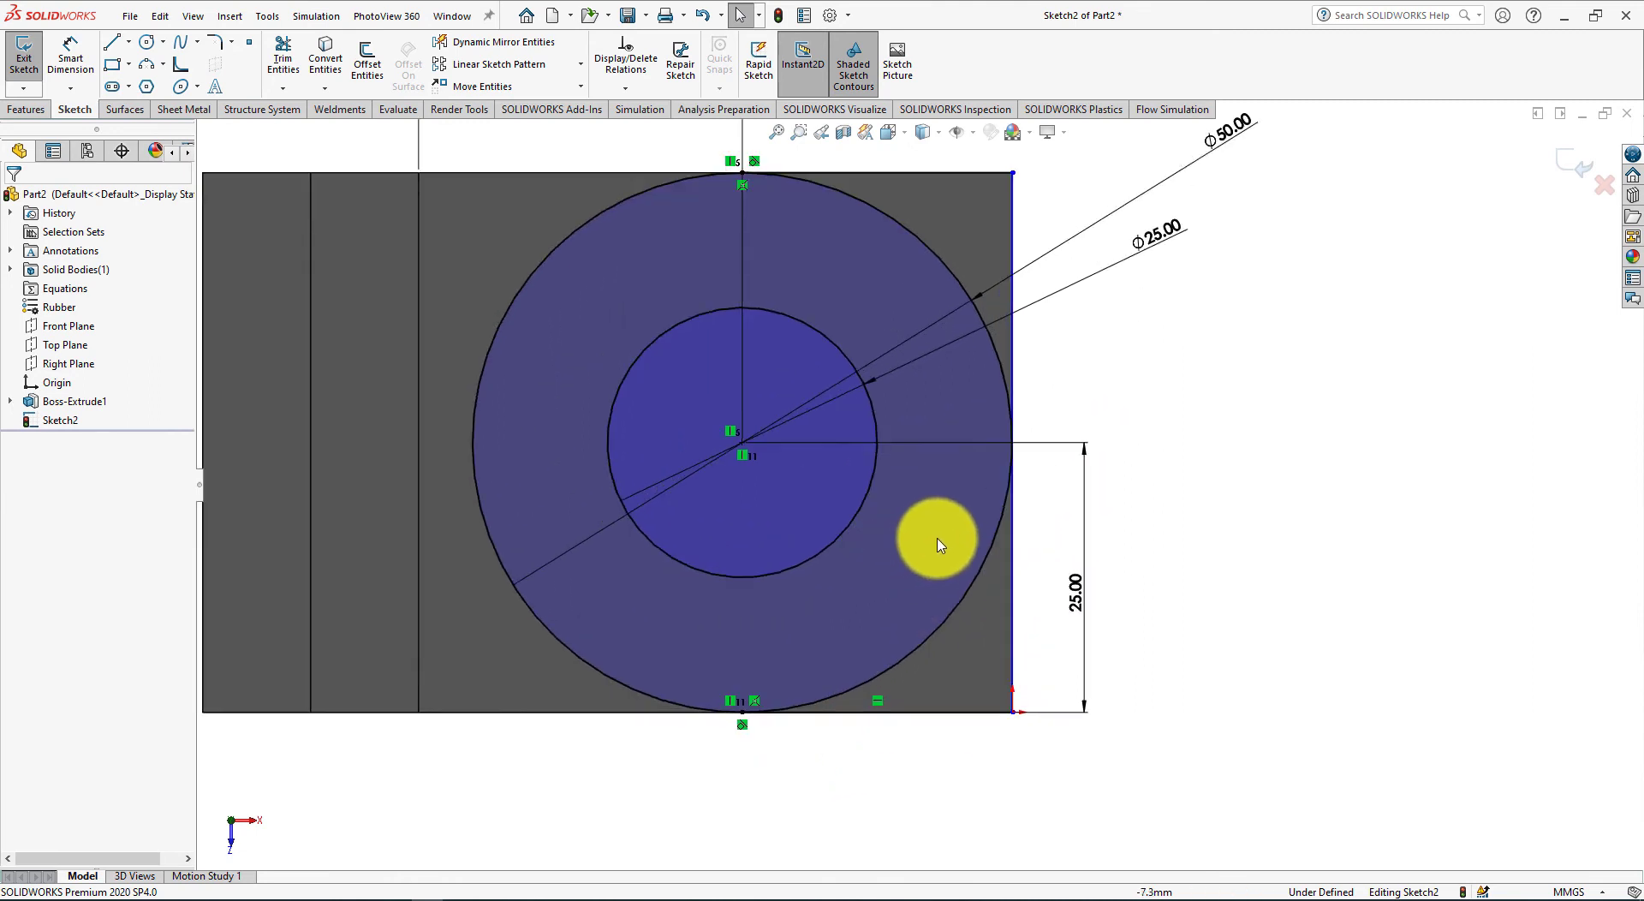
{"action": "left_click", "coordinate": [989, 558]}
{"action": "left_click", "coordinate": [1015, 556], "text": "ctrl"}
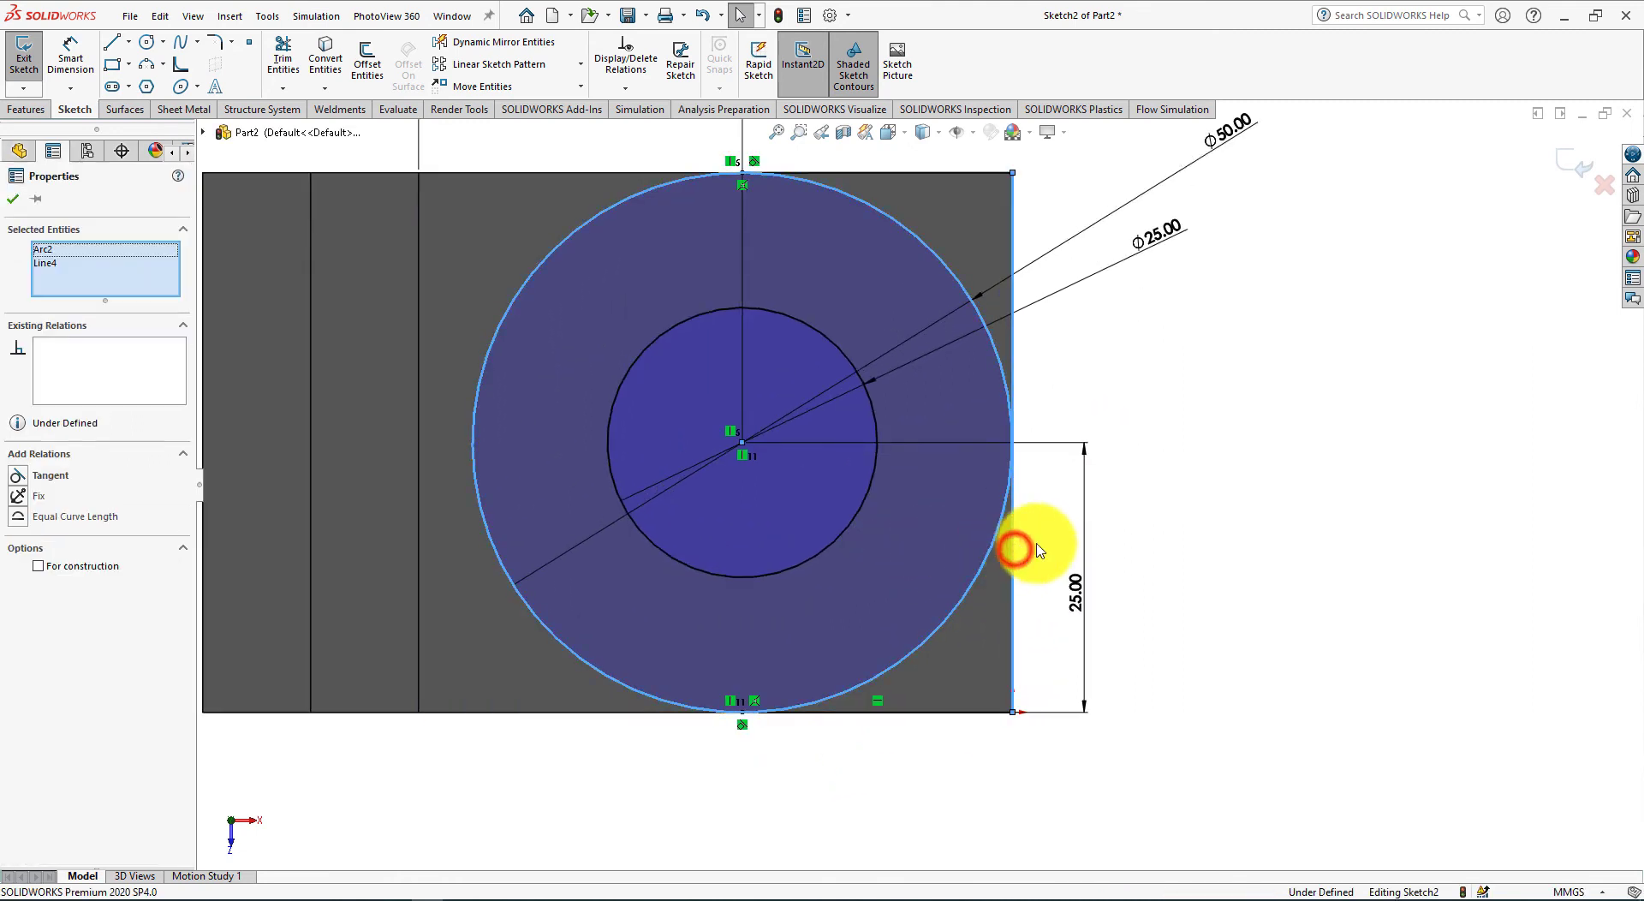
{"action": "left_click", "coordinate": [1066, 467]}
{"action": "left_click", "coordinate": [1220, 695]}
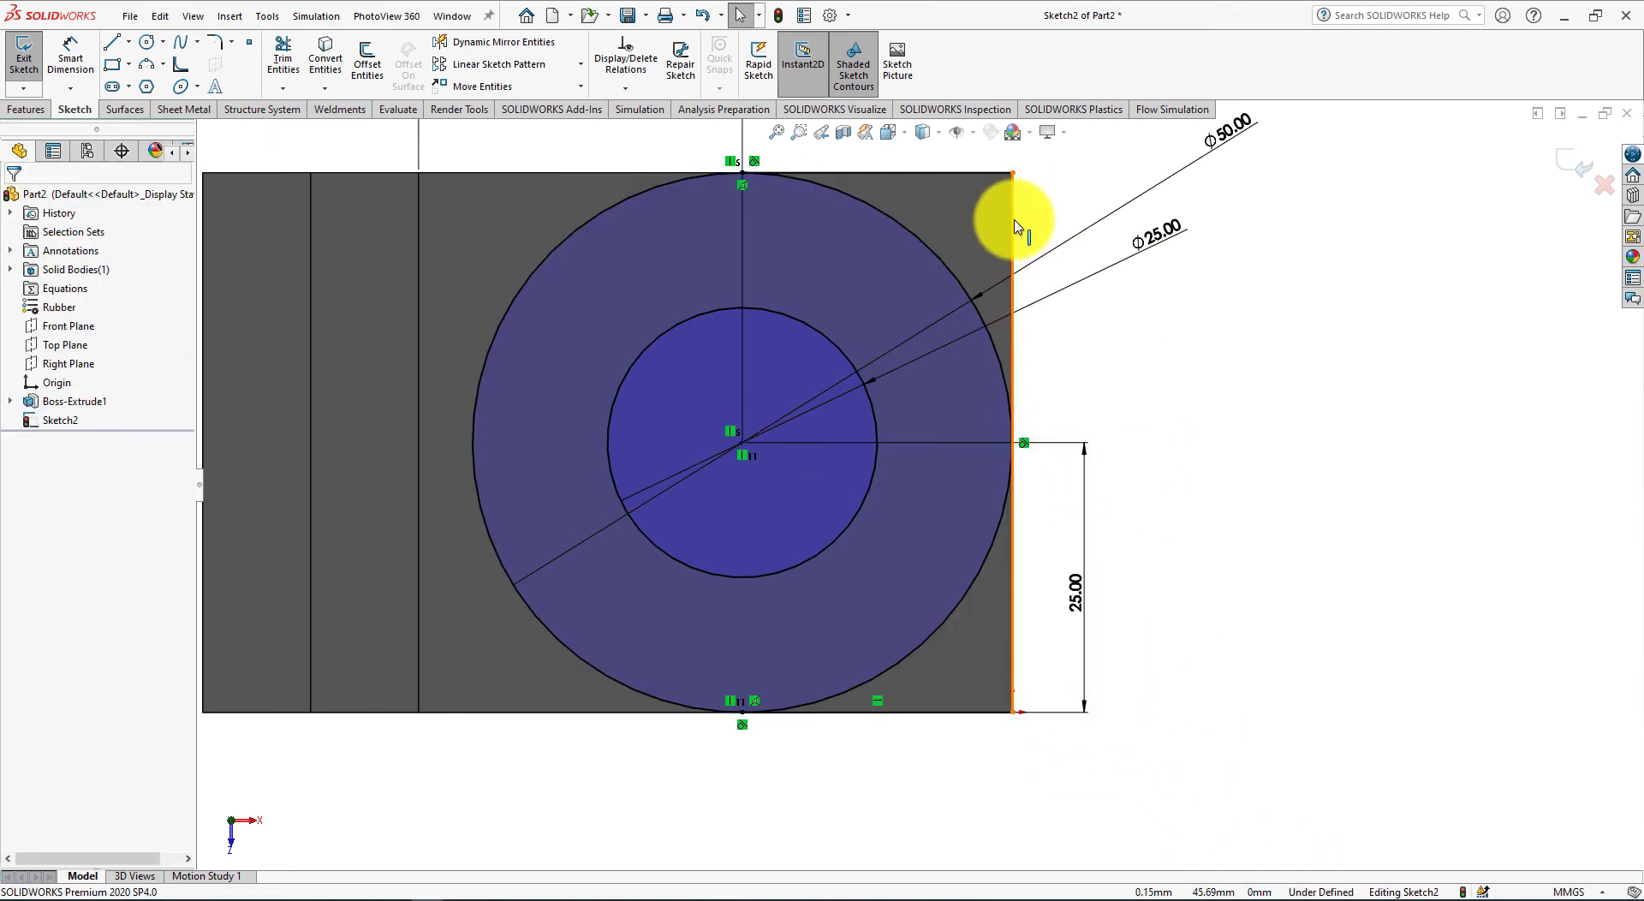
Power-trim the half of the outer circle facing the upright, keeping the arc at the foot's free end
{"action": "key", "text": "f"}
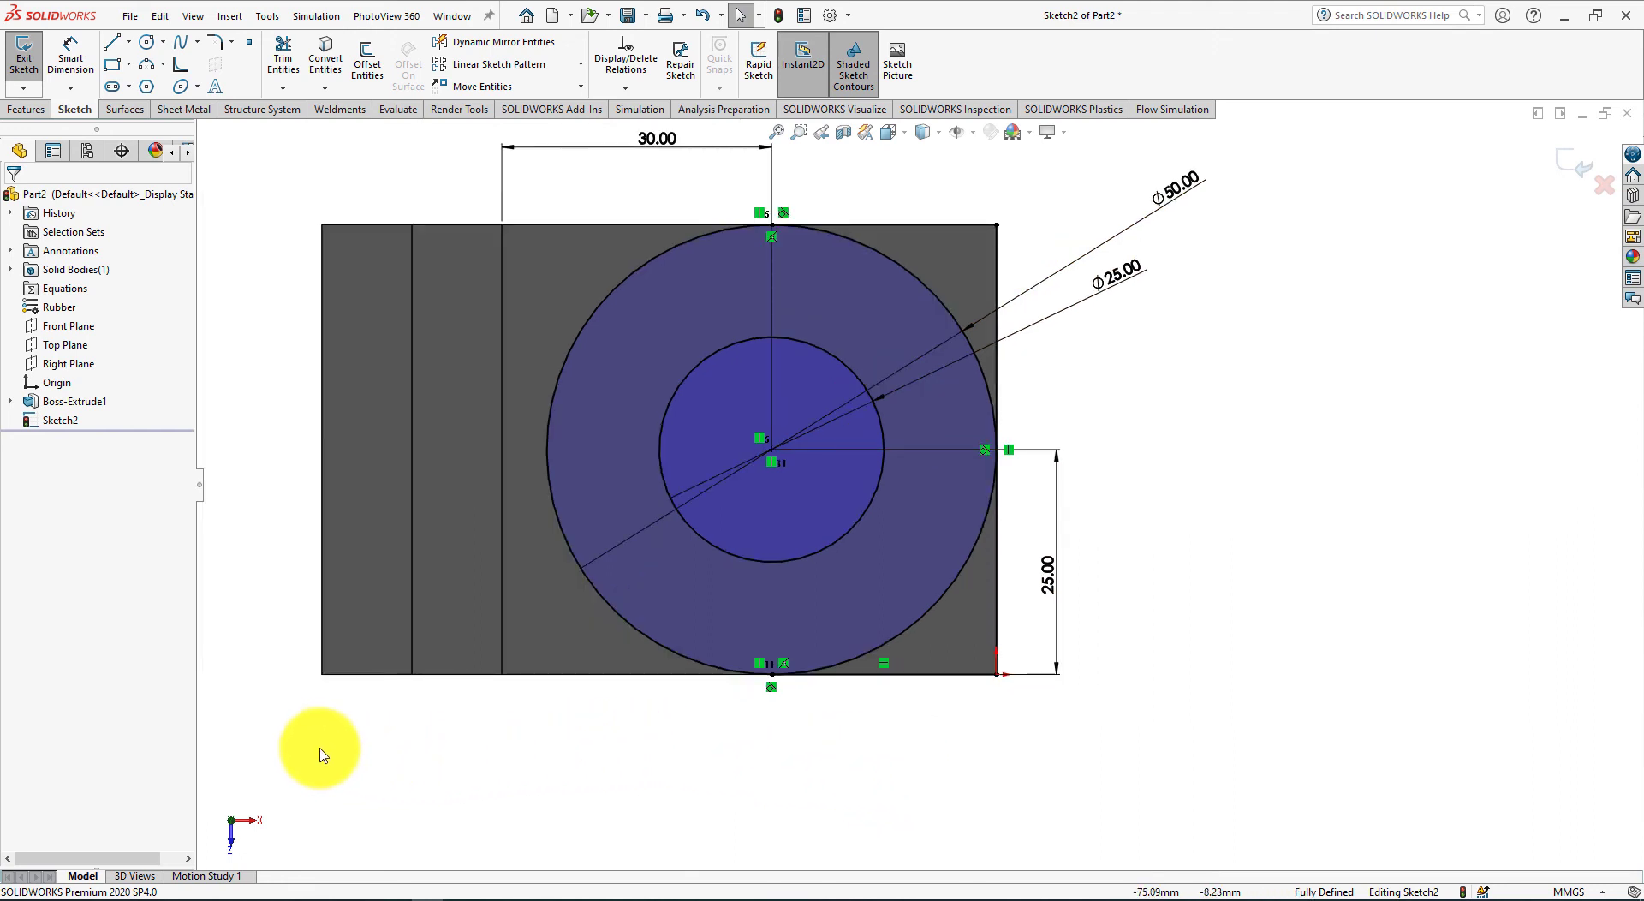
{"action": "left_click", "coordinate": [284, 57]}
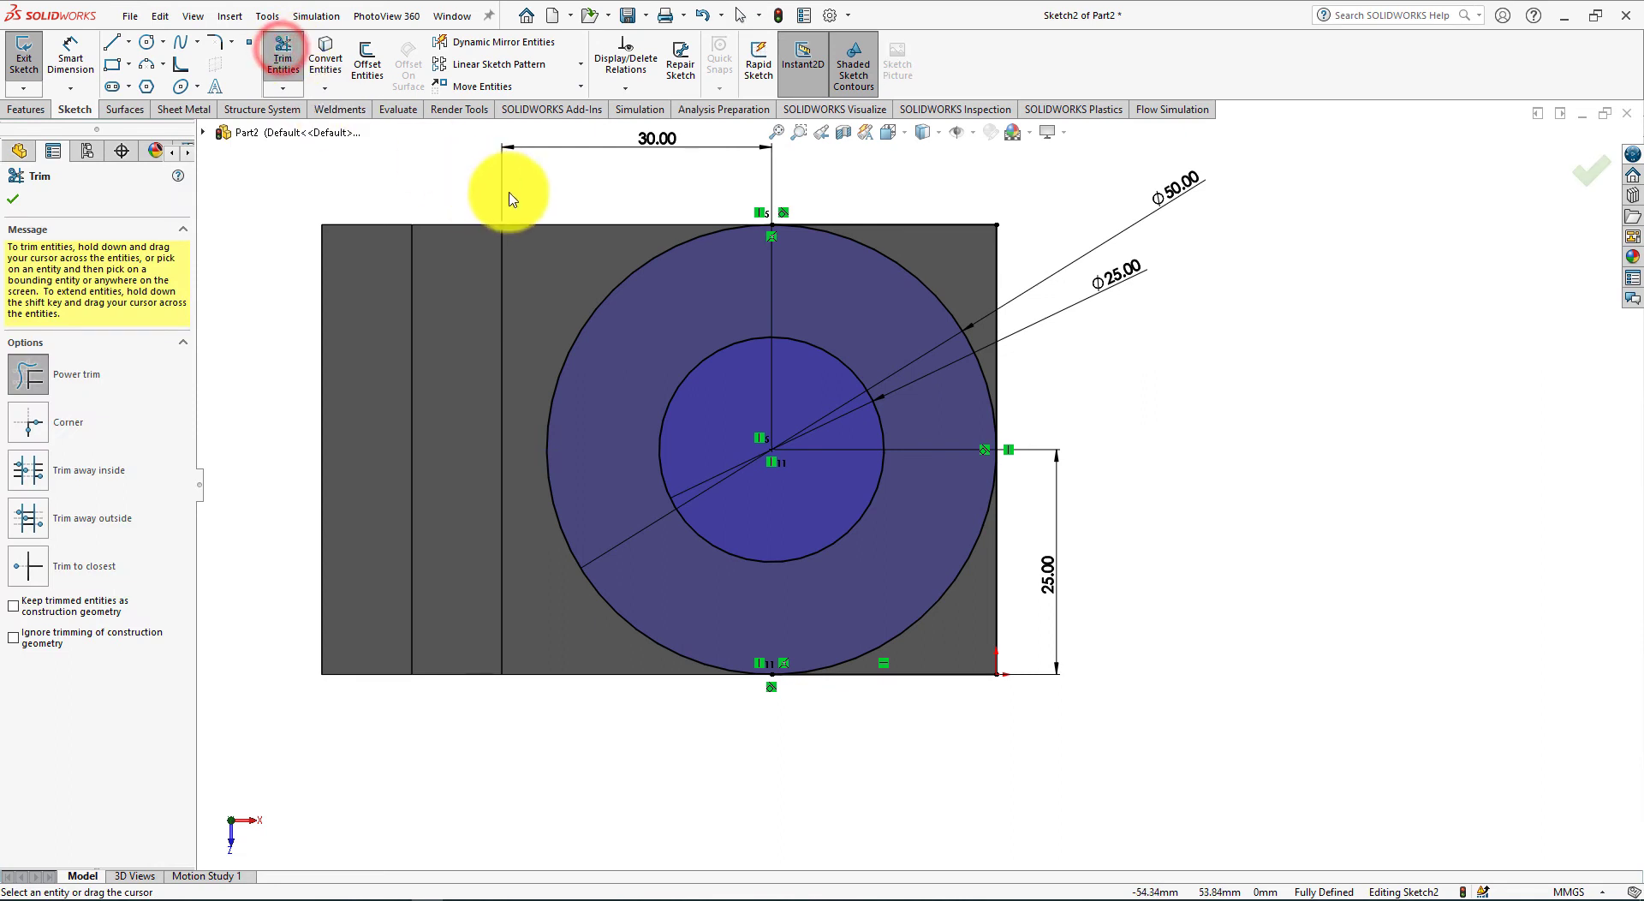
{"action": "left_click_drag", "start_coordinate": [671, 240], "coordinate": [682, 268]}
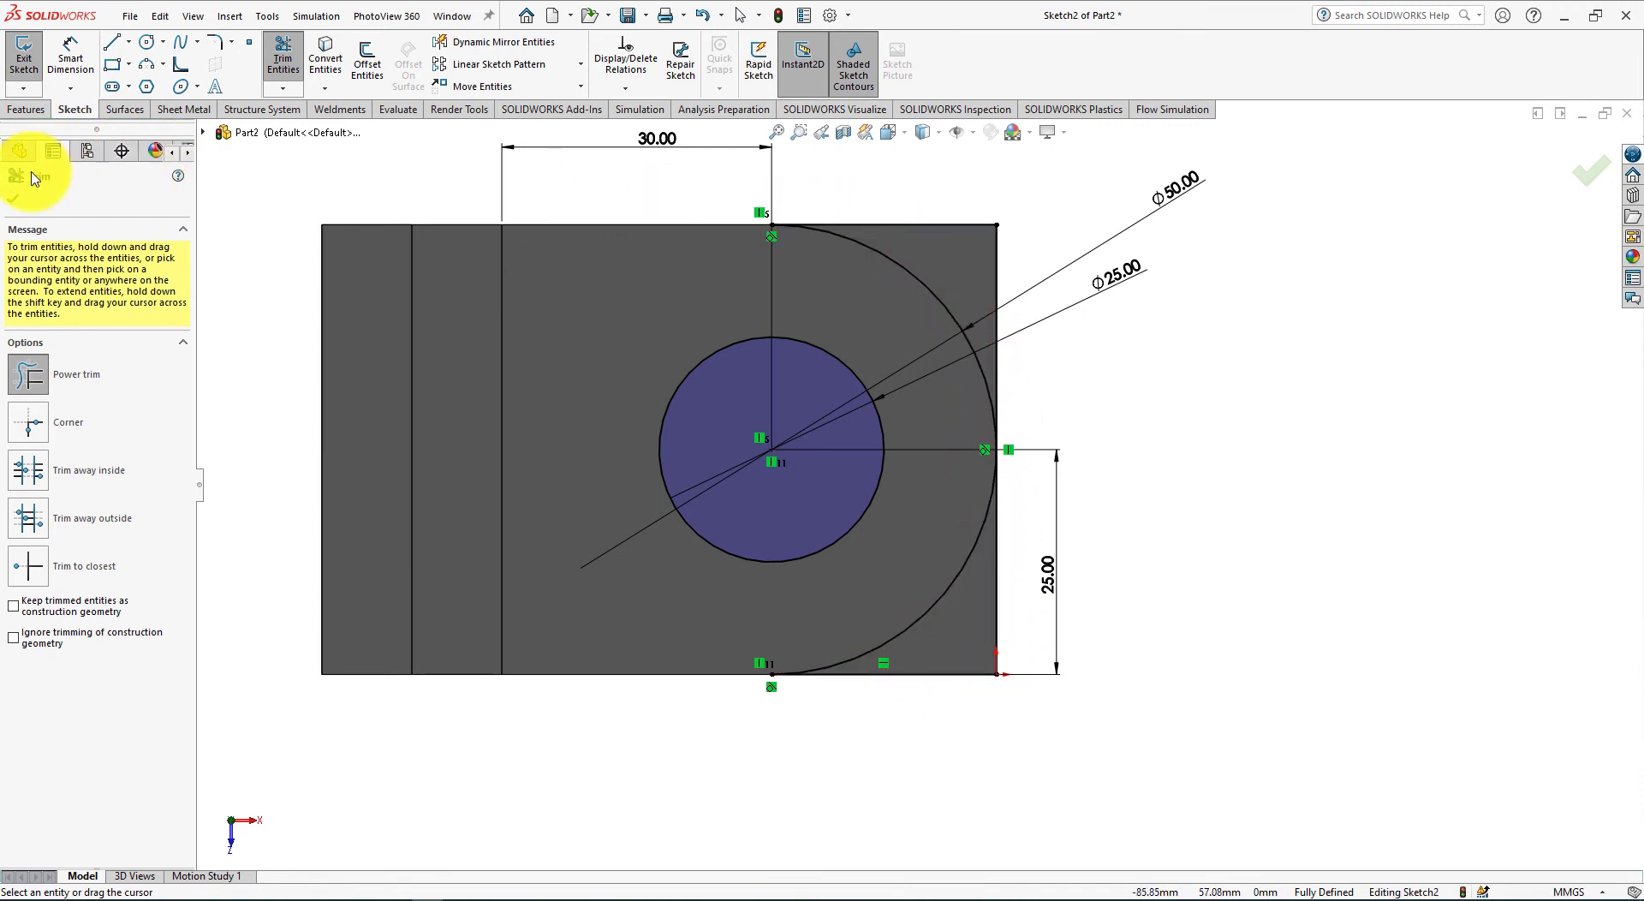
Cut-extrude the two outer corner regions and the 25 mm circle through the foot, Blind 50 mm
{"action": "left_click", "coordinate": [14, 200]}
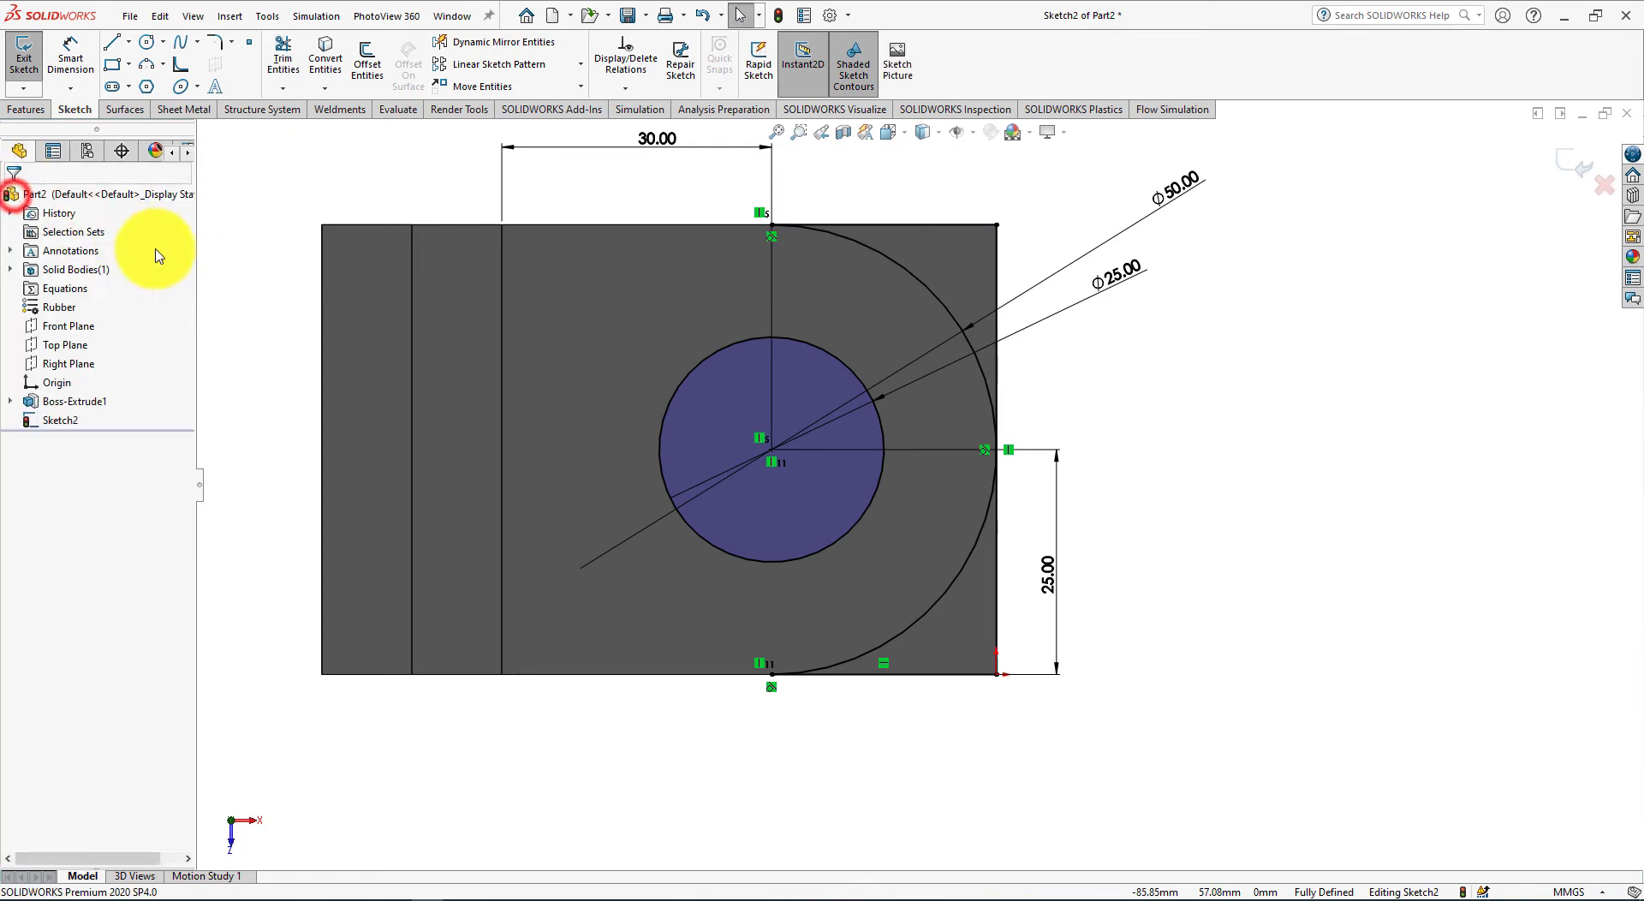
{"action": "left_click", "coordinate": [24, 112]}
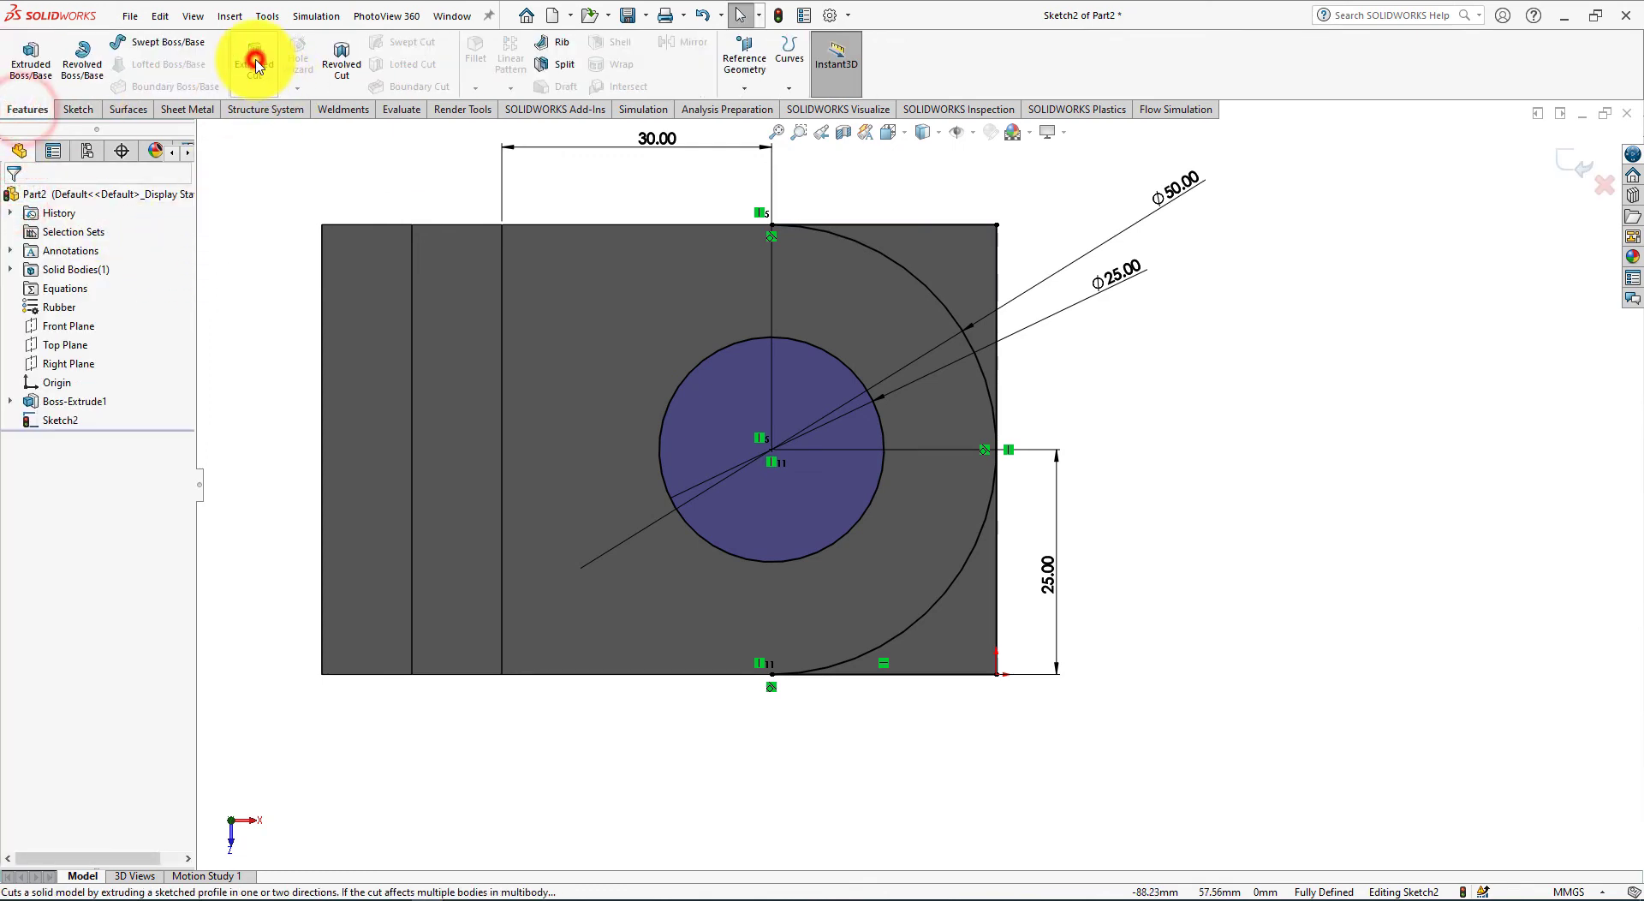
{"action": "left_click", "coordinate": [255, 60]}
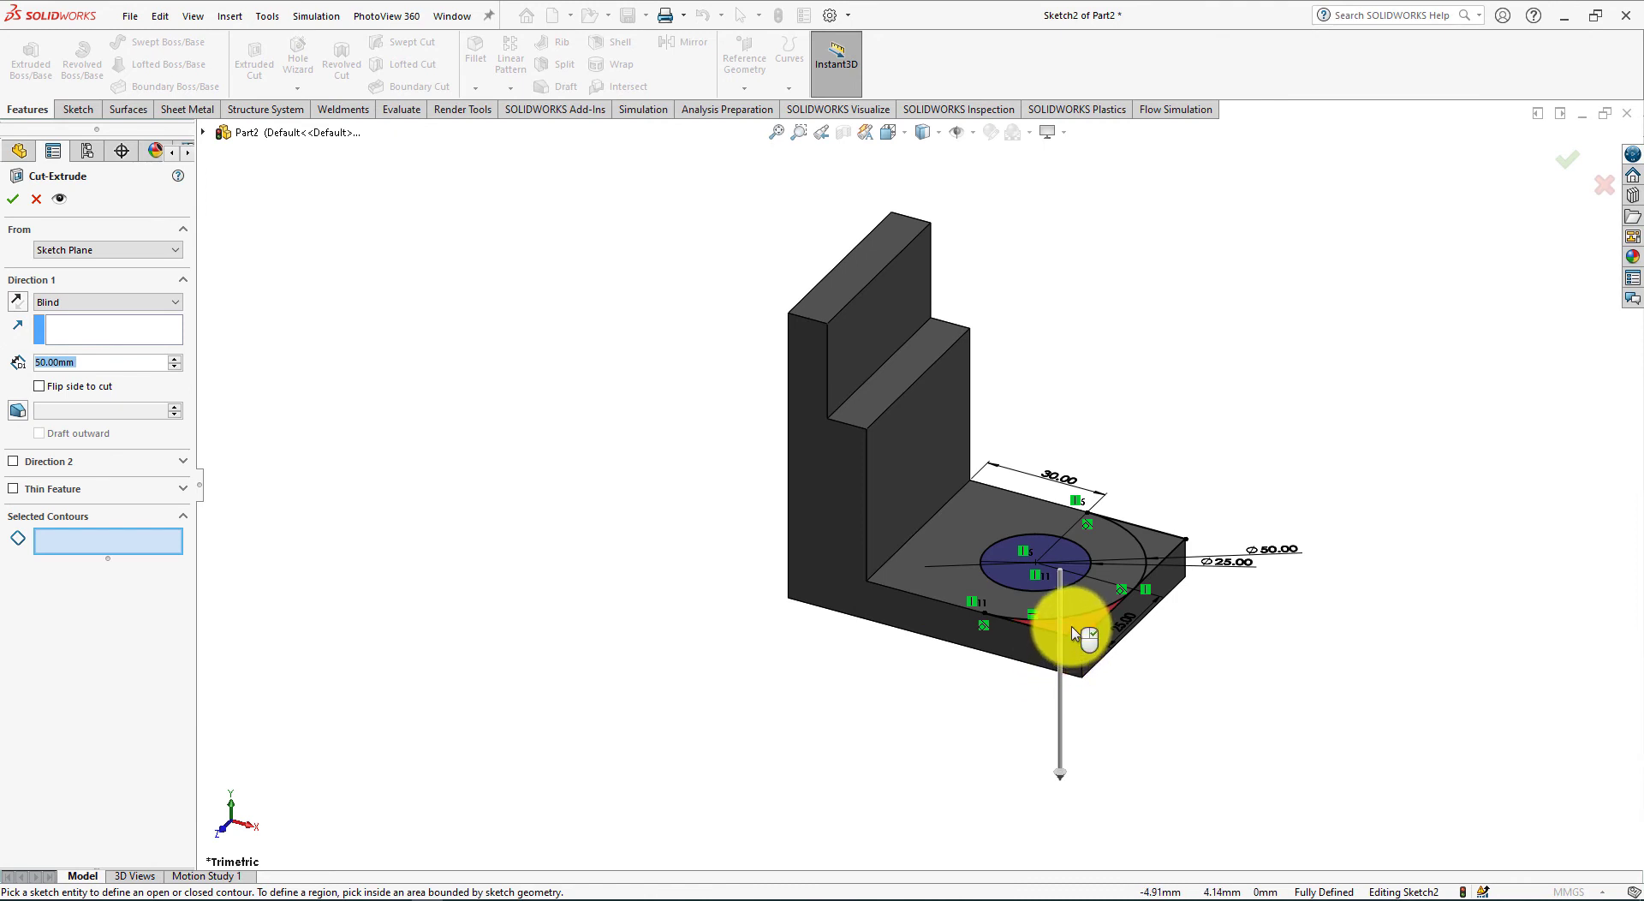
{"action": "left_click", "coordinate": [1075, 633]}
{"action": "left_click", "coordinate": [1156, 541]}
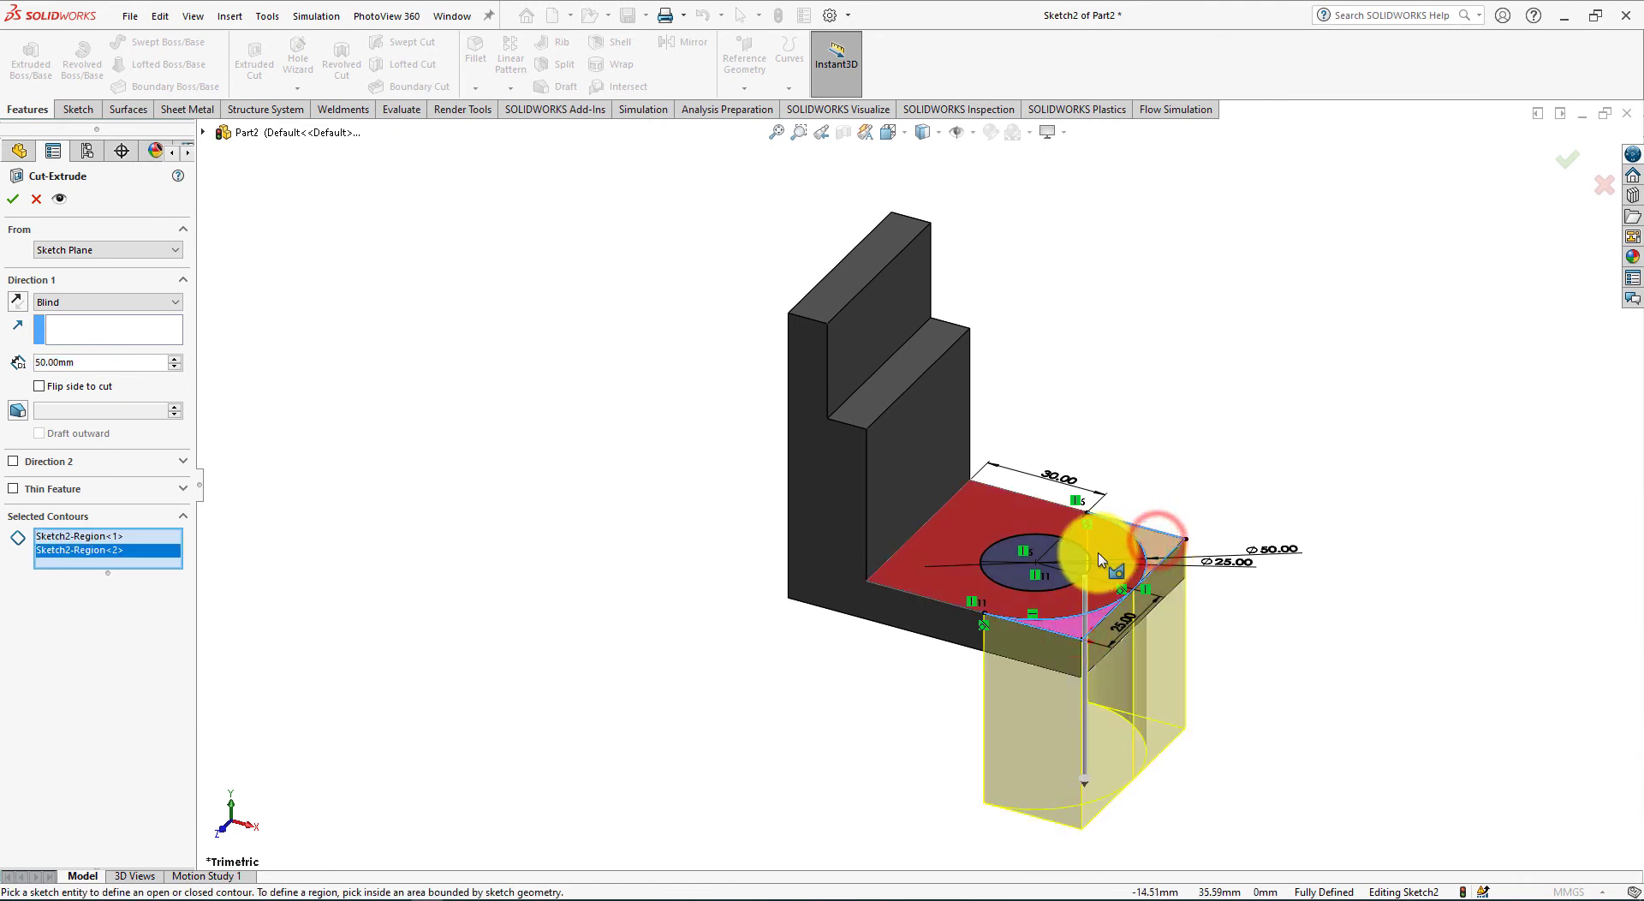
{"action": "left_click", "coordinate": [1010, 571]}
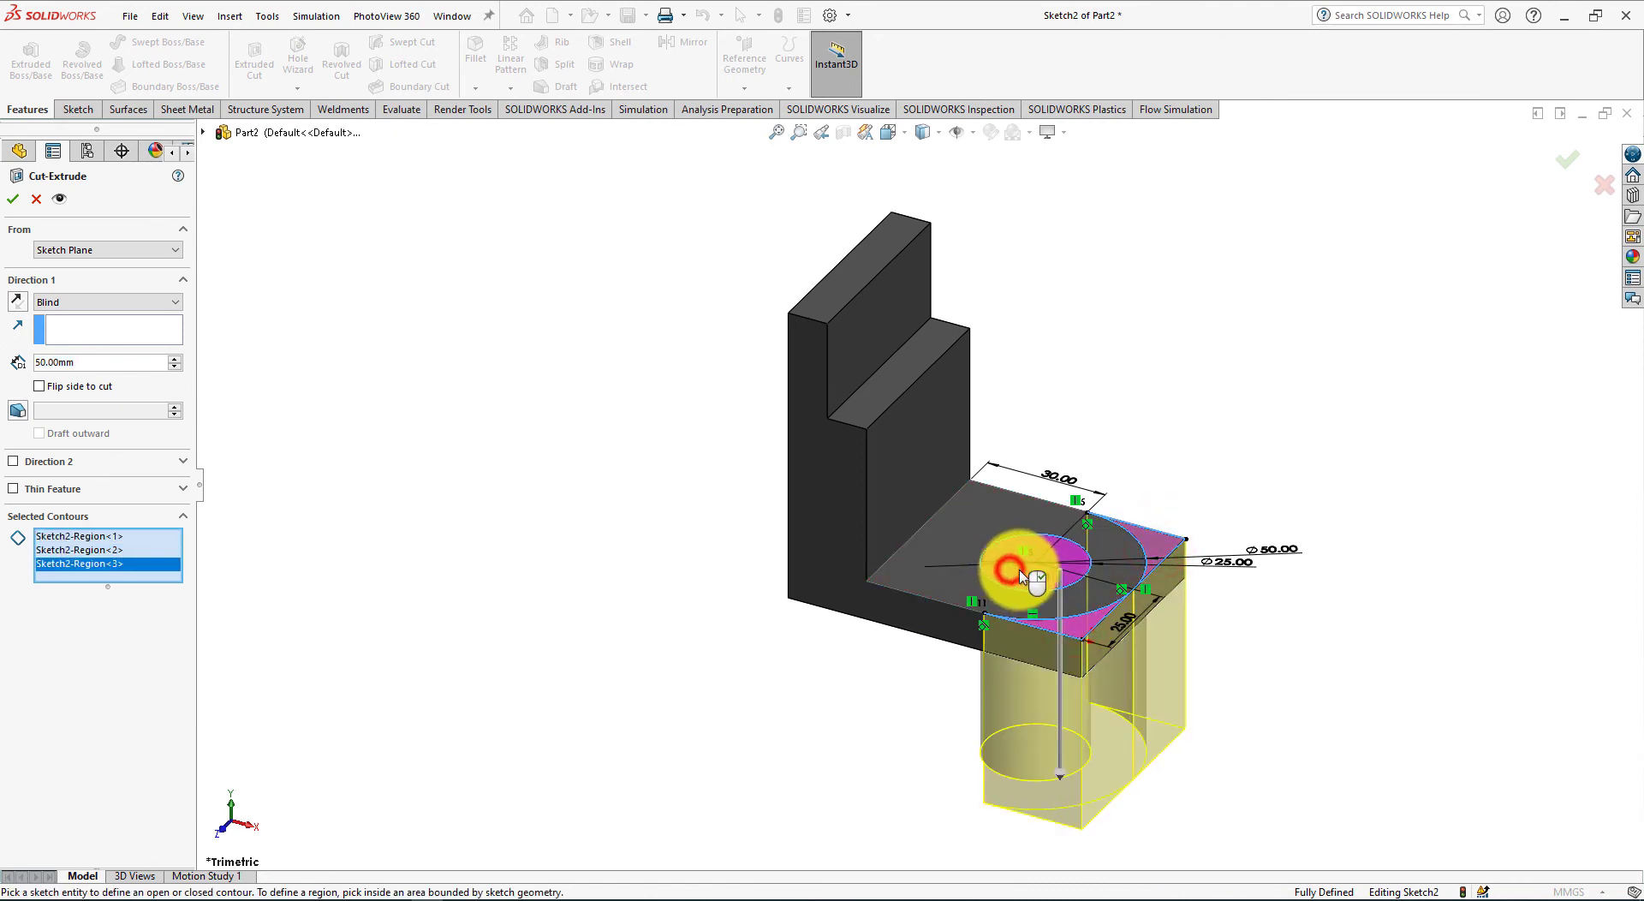
{"action": "scroll", "coordinate": [1269, 653], "scroll_direction": "up", "scroll_amount": 2}
{"action": "mouse_move", "coordinate": [1274, 575]}
{"action": "middle_mouse_down"}
{"action": "mouse_move", "coordinate": [1274, 606]}
{"action": "mouse_move", "coordinate": [1200, 671]}
{"action": "mouse_move", "coordinate": [1219, 683]}
{"action": "middle_mouse_up"}
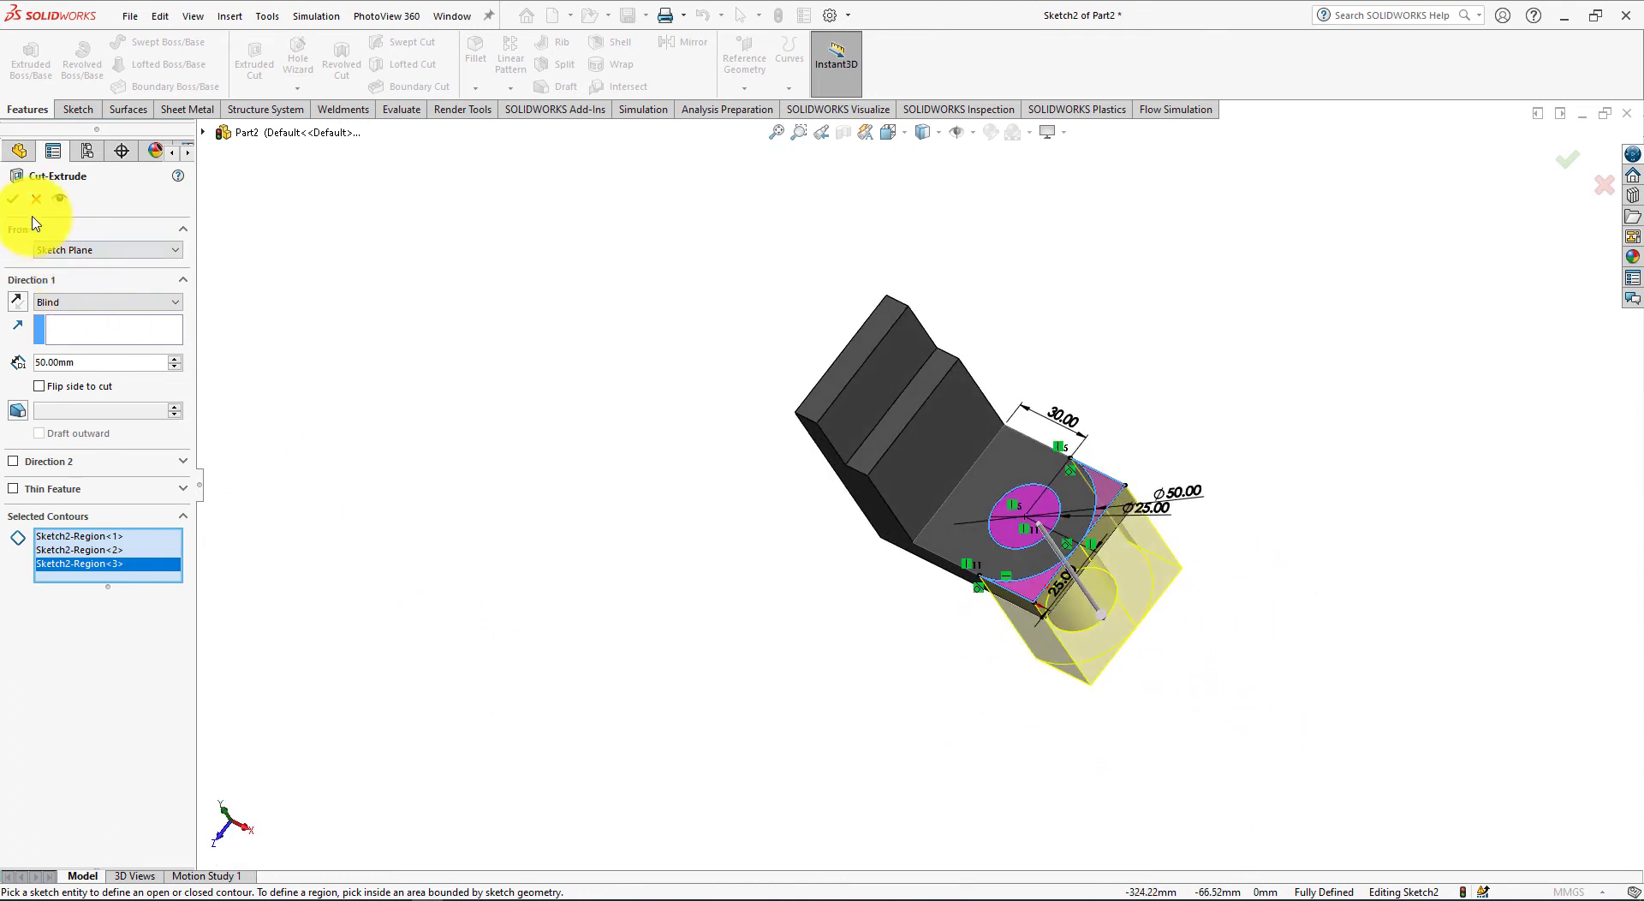
{"action": "left_click", "coordinate": [9, 199]}
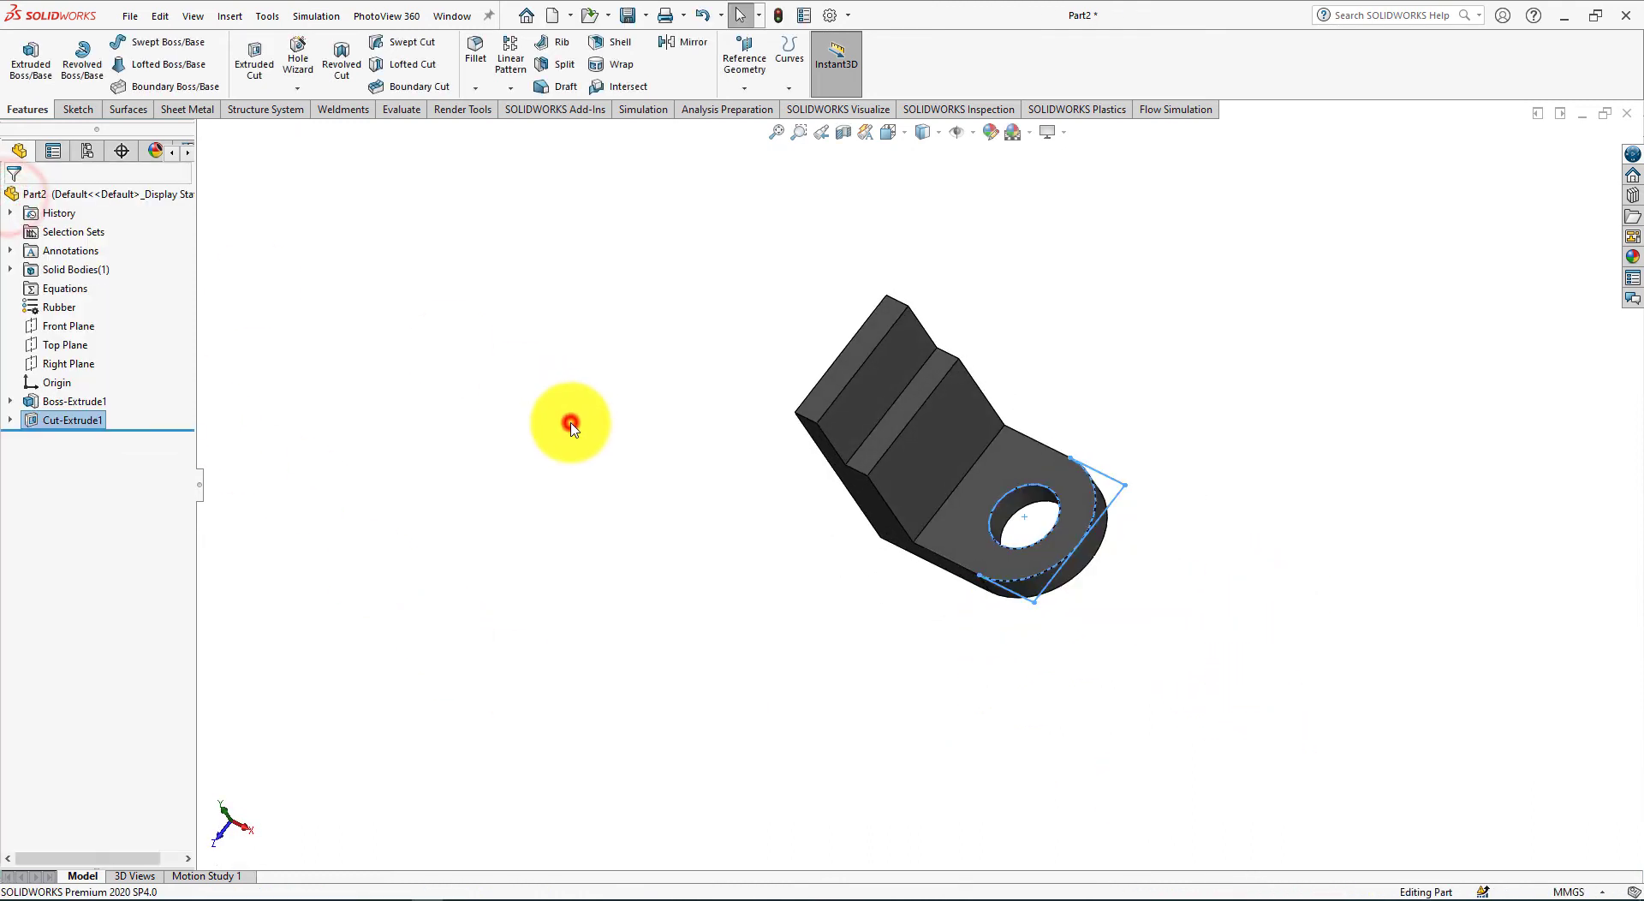
Check the upright in the reference drawing and start a sketch on the upright's lower front face
{"action": "key", "text": "alt+Tab"}
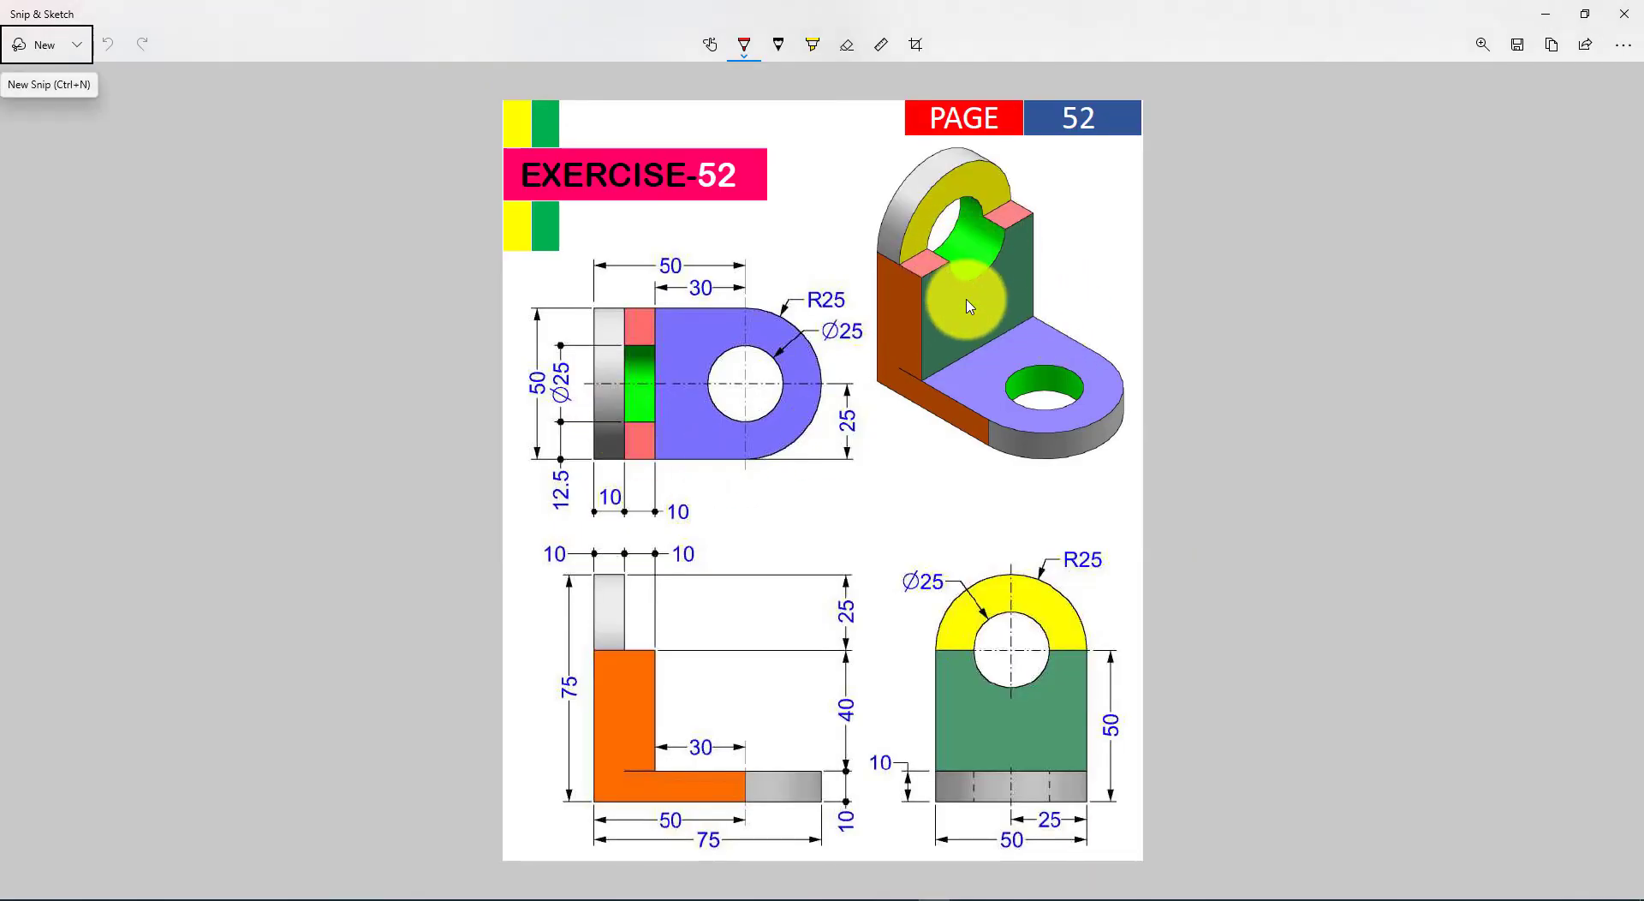
{"action": "key", "text": "alt+Tab"}
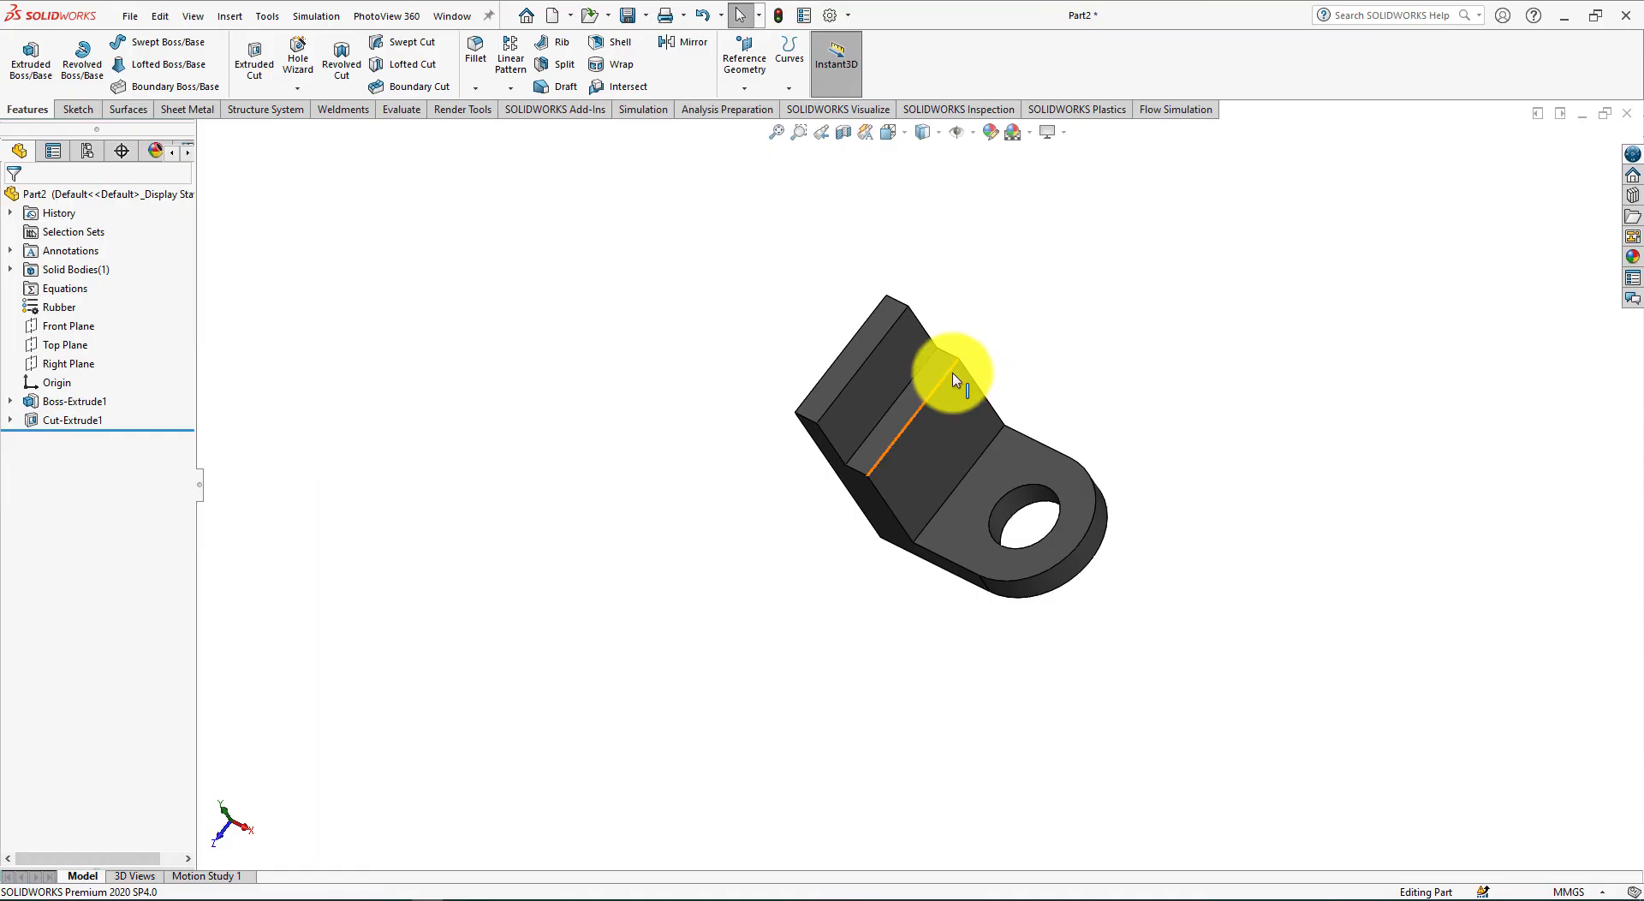
{"action": "left_click", "coordinate": [928, 442]}
{"action": "left_click", "coordinate": [1006, 375]}
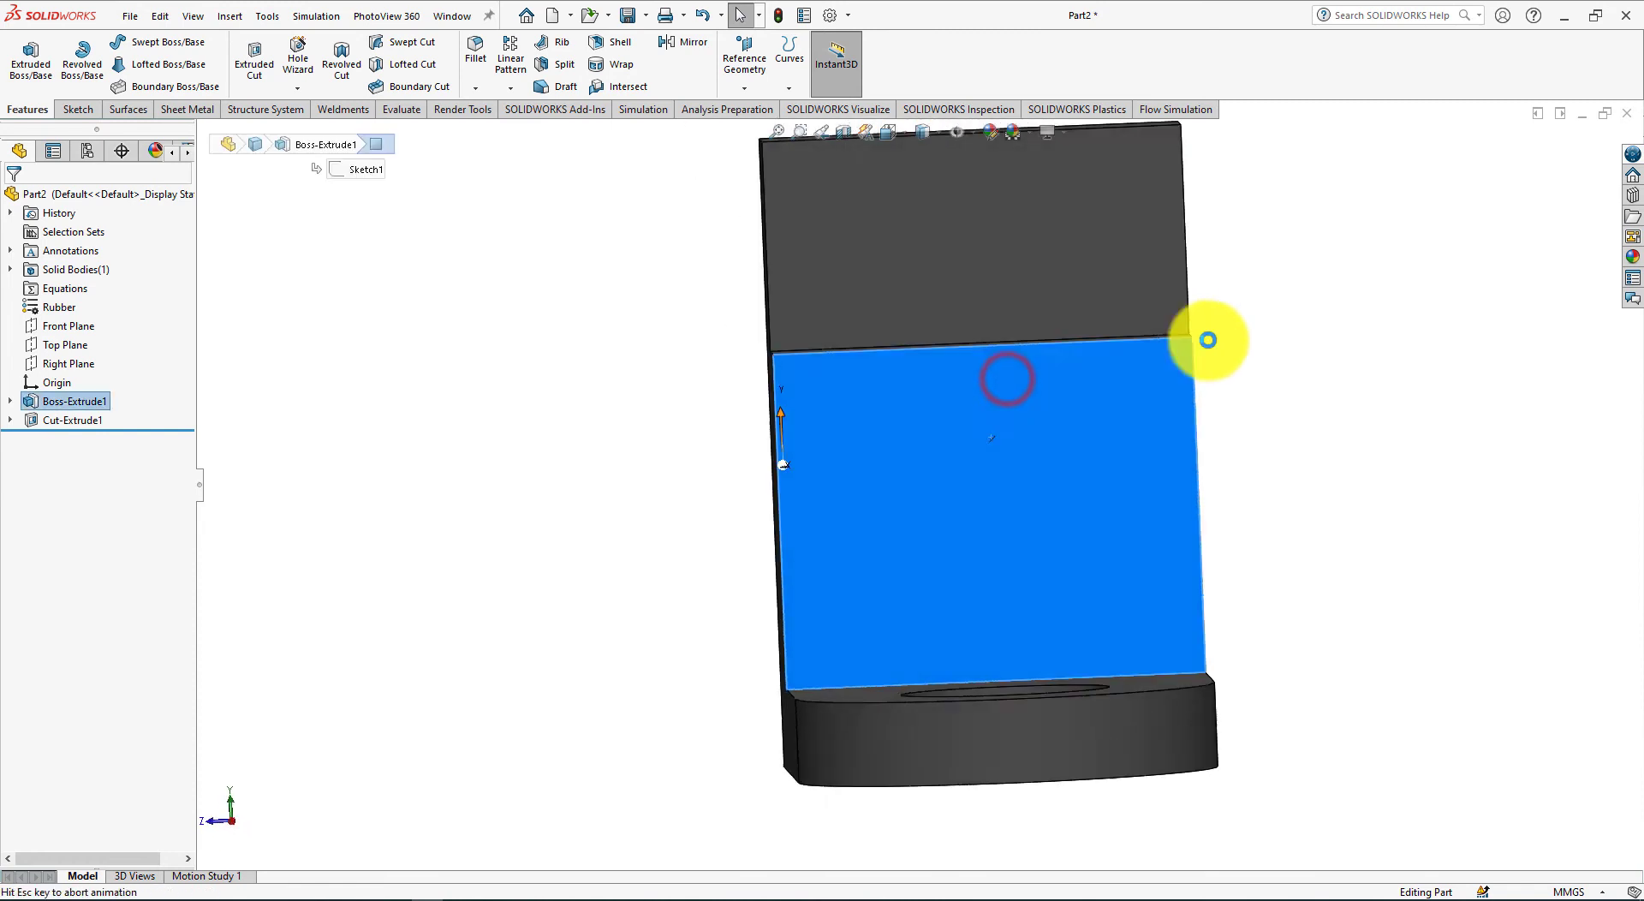
{"action": "left_click", "coordinate": [1311, 334]}
{"action": "scroll", "coordinate": [1344, 315], "scroll_direction": "up", "scroll_amount": 2}
{"action": "scroll", "coordinate": [1337, 310], "scroll_direction": "down", "scroll_amount": 1}
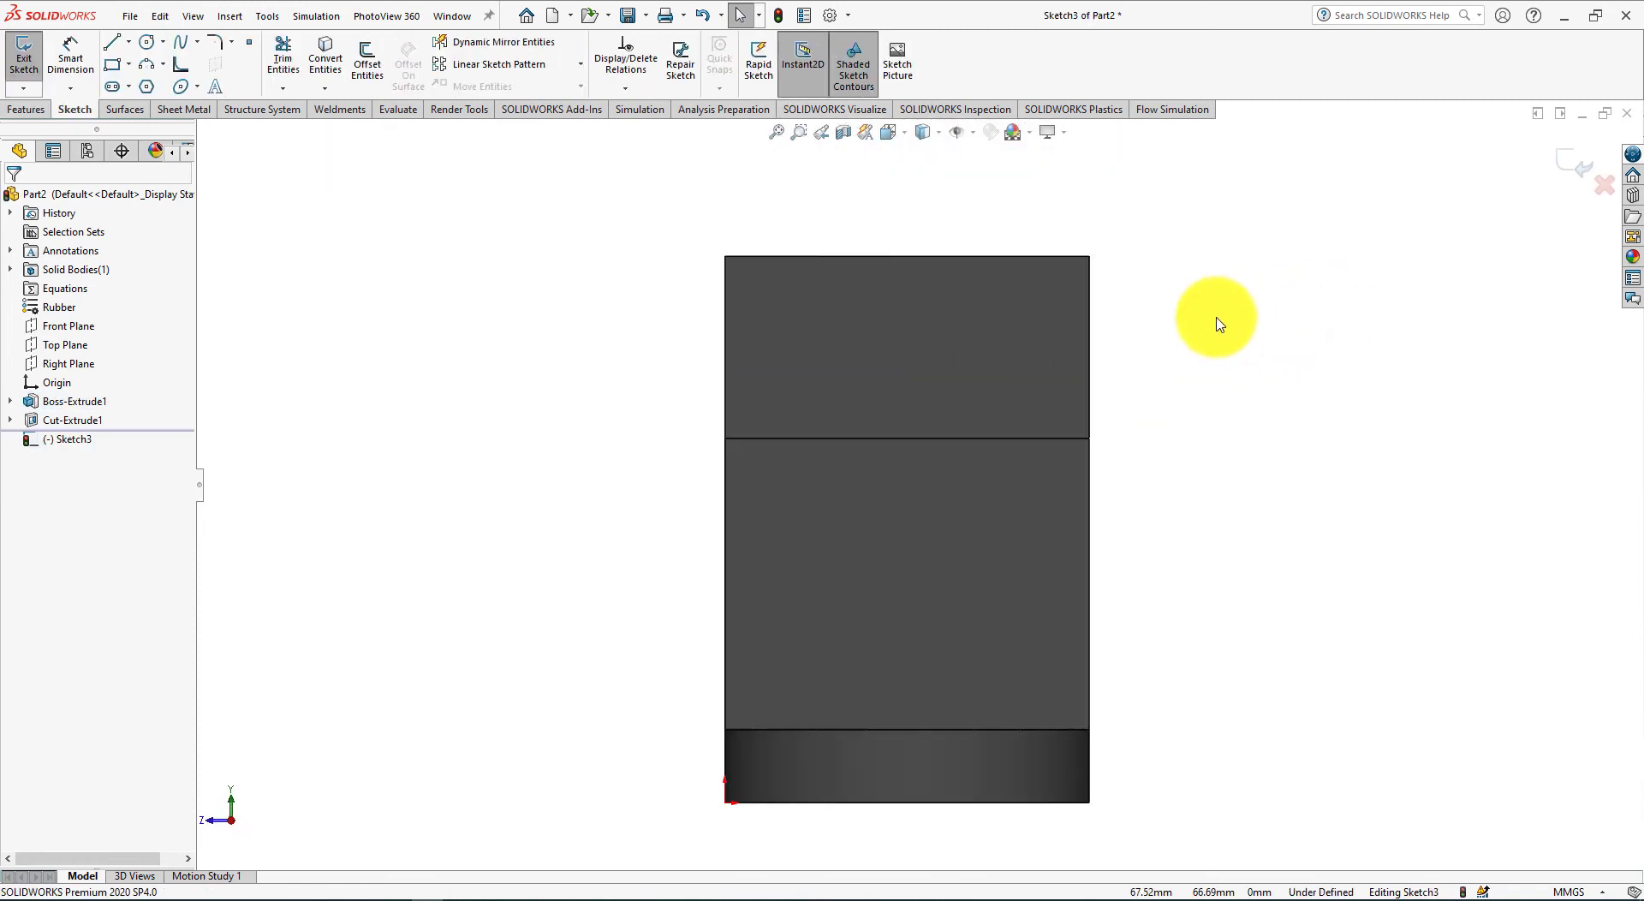
Sketch two concentric circles, about 17 mm and 38 mm in diameter, centred on the midpoint of the upright's step edge
{"action": "left_click", "coordinate": [142, 53]}
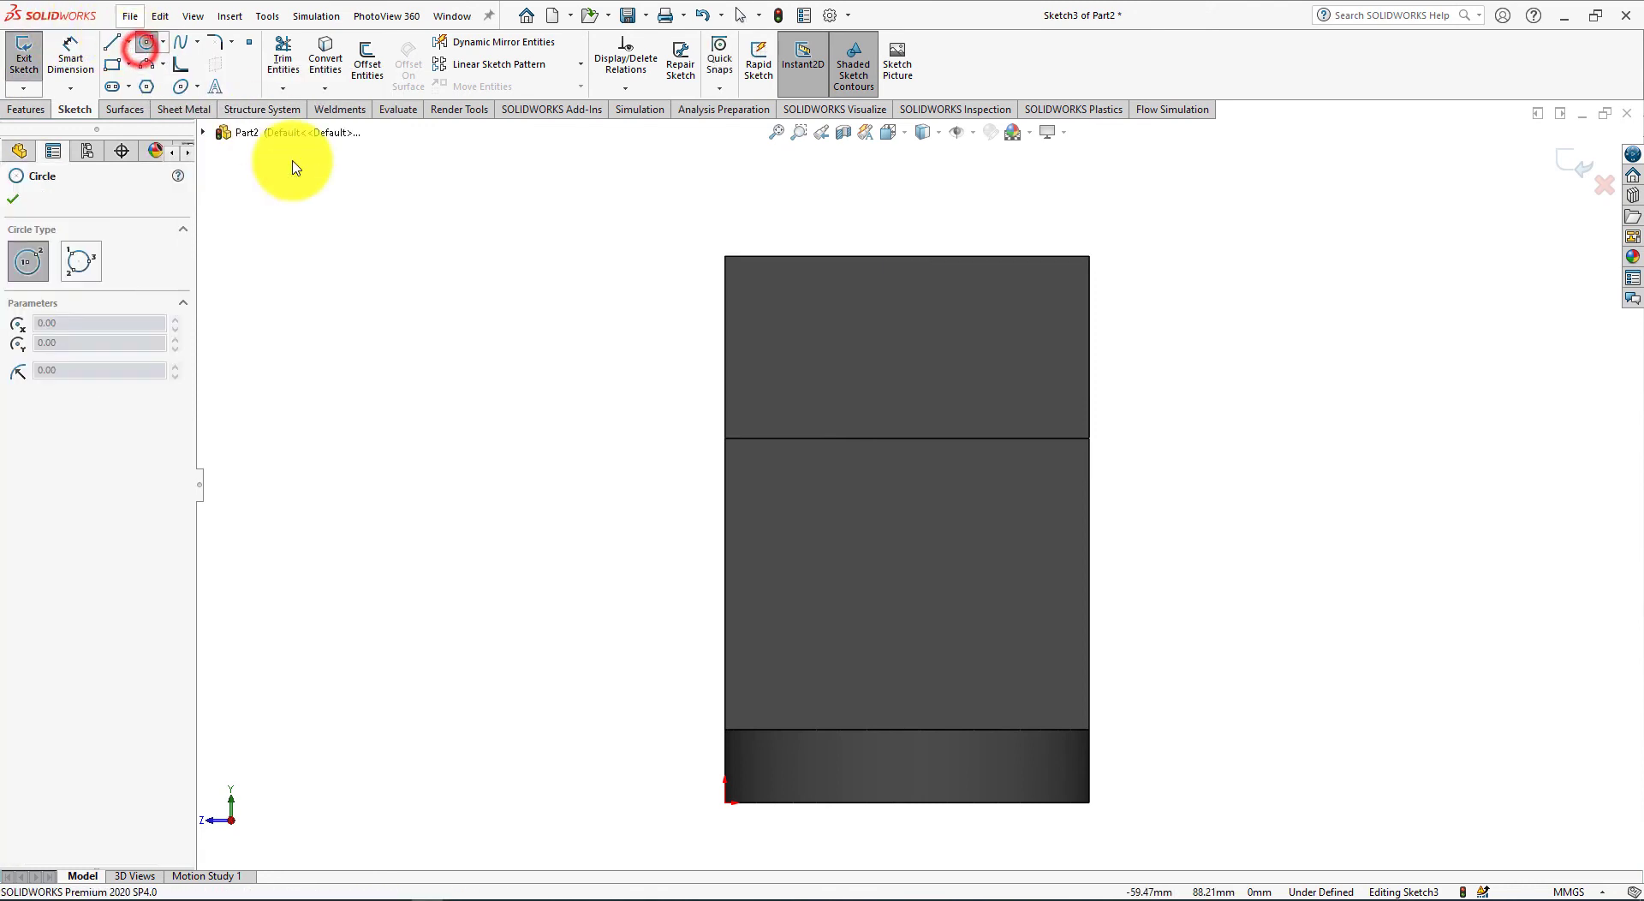
{"action": "left_click", "coordinate": [908, 439]}
{"action": "left_click", "coordinate": [854, 469]}
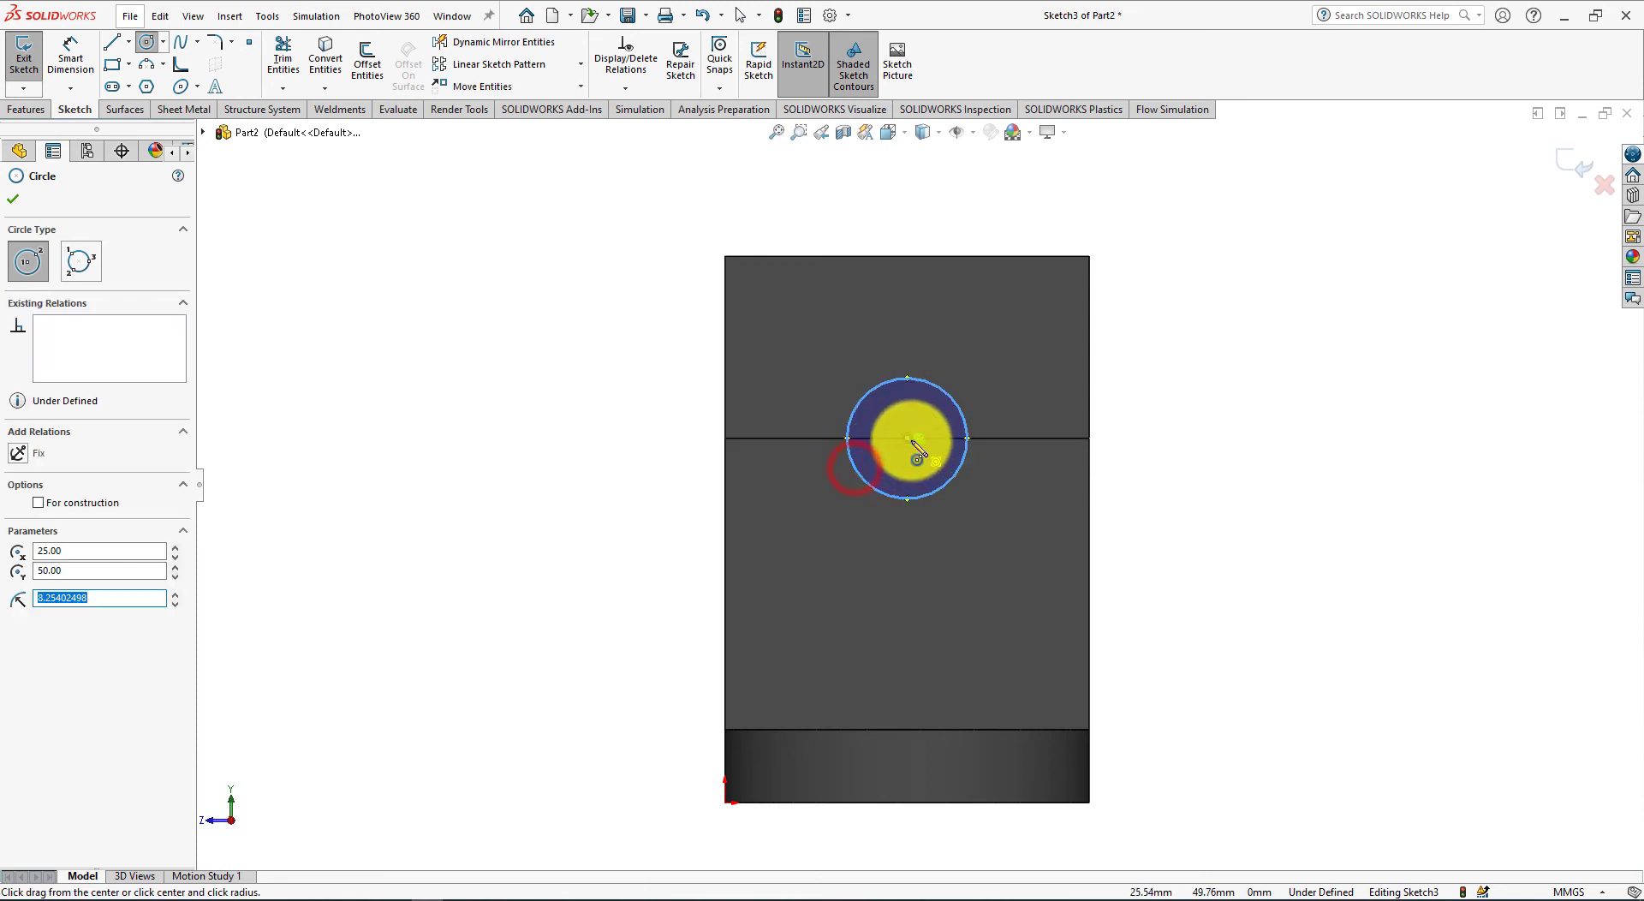
{"action": "left_click", "coordinate": [908, 438]}
{"action": "left_click", "coordinate": [768, 438]}
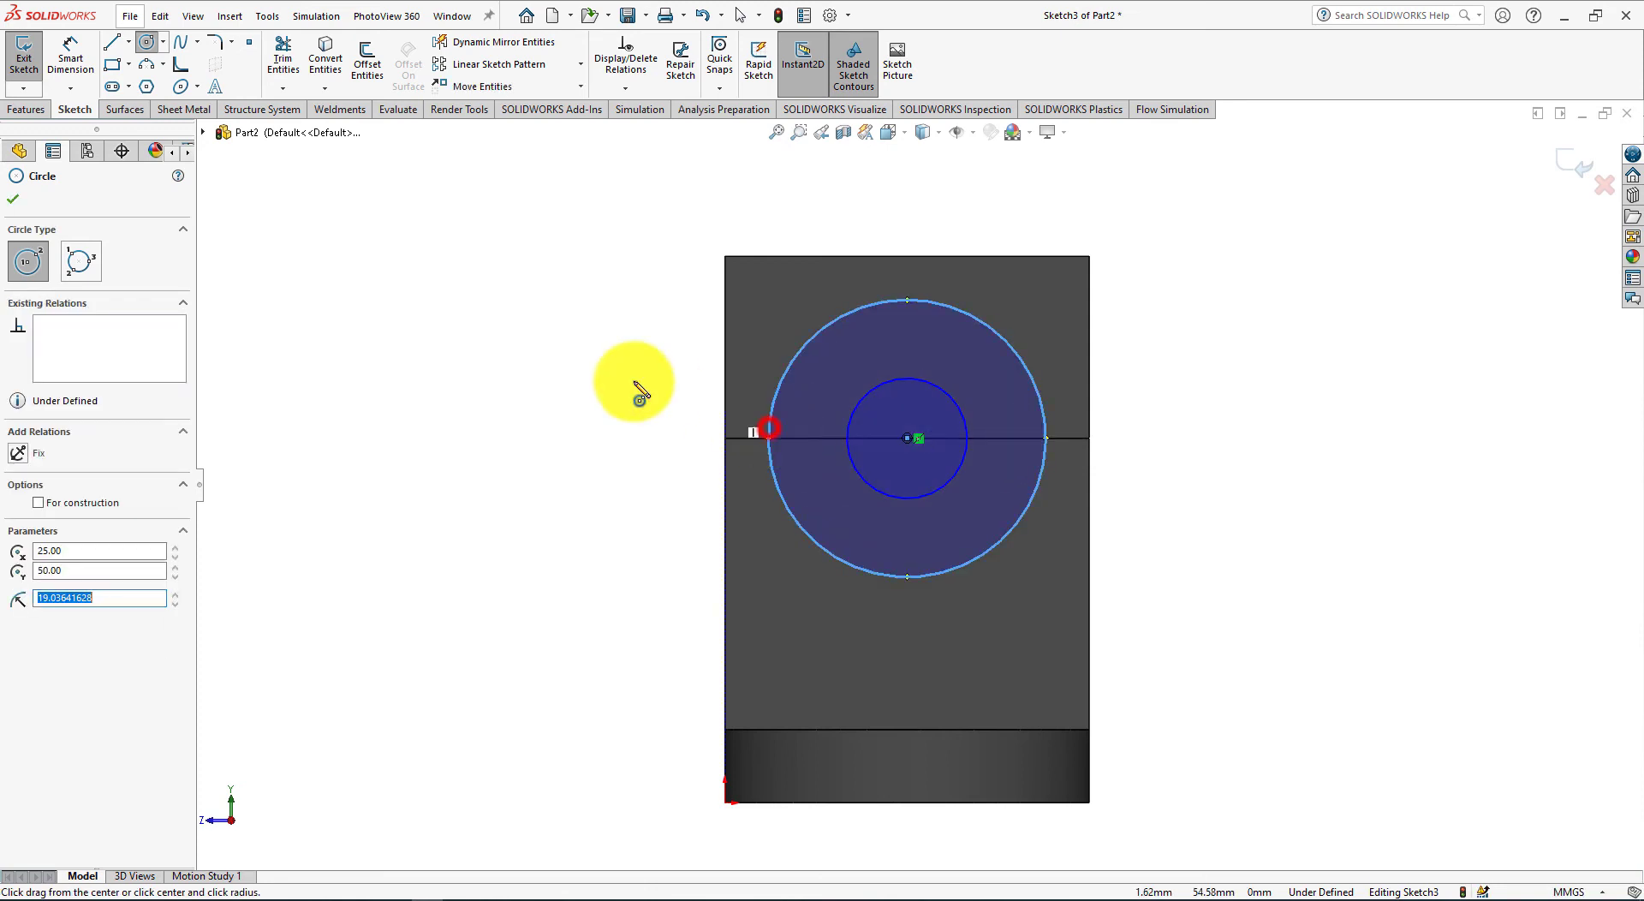
{"action": "right_click", "coordinate": [525, 351]}
{"action": "left_click", "coordinate": [550, 355]}
Check the hole size in the reference drawing and dimension the inner circle to 25 mm diameter
{"action": "key", "text": "alt+Tab"}
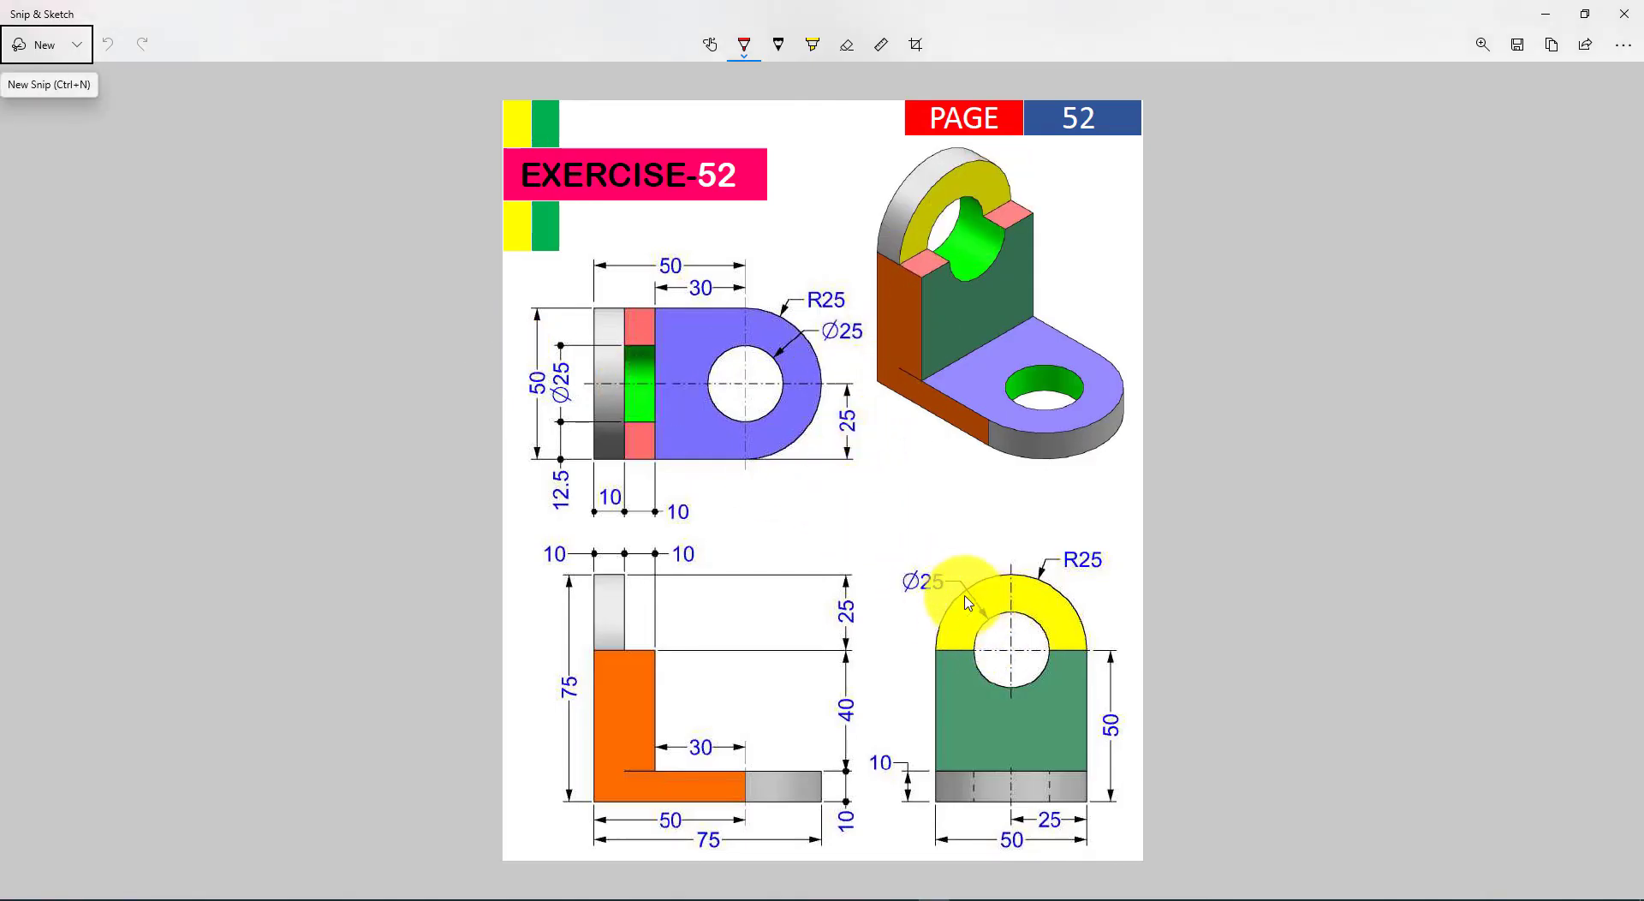
{"action": "key", "text": "alt+Tab"}
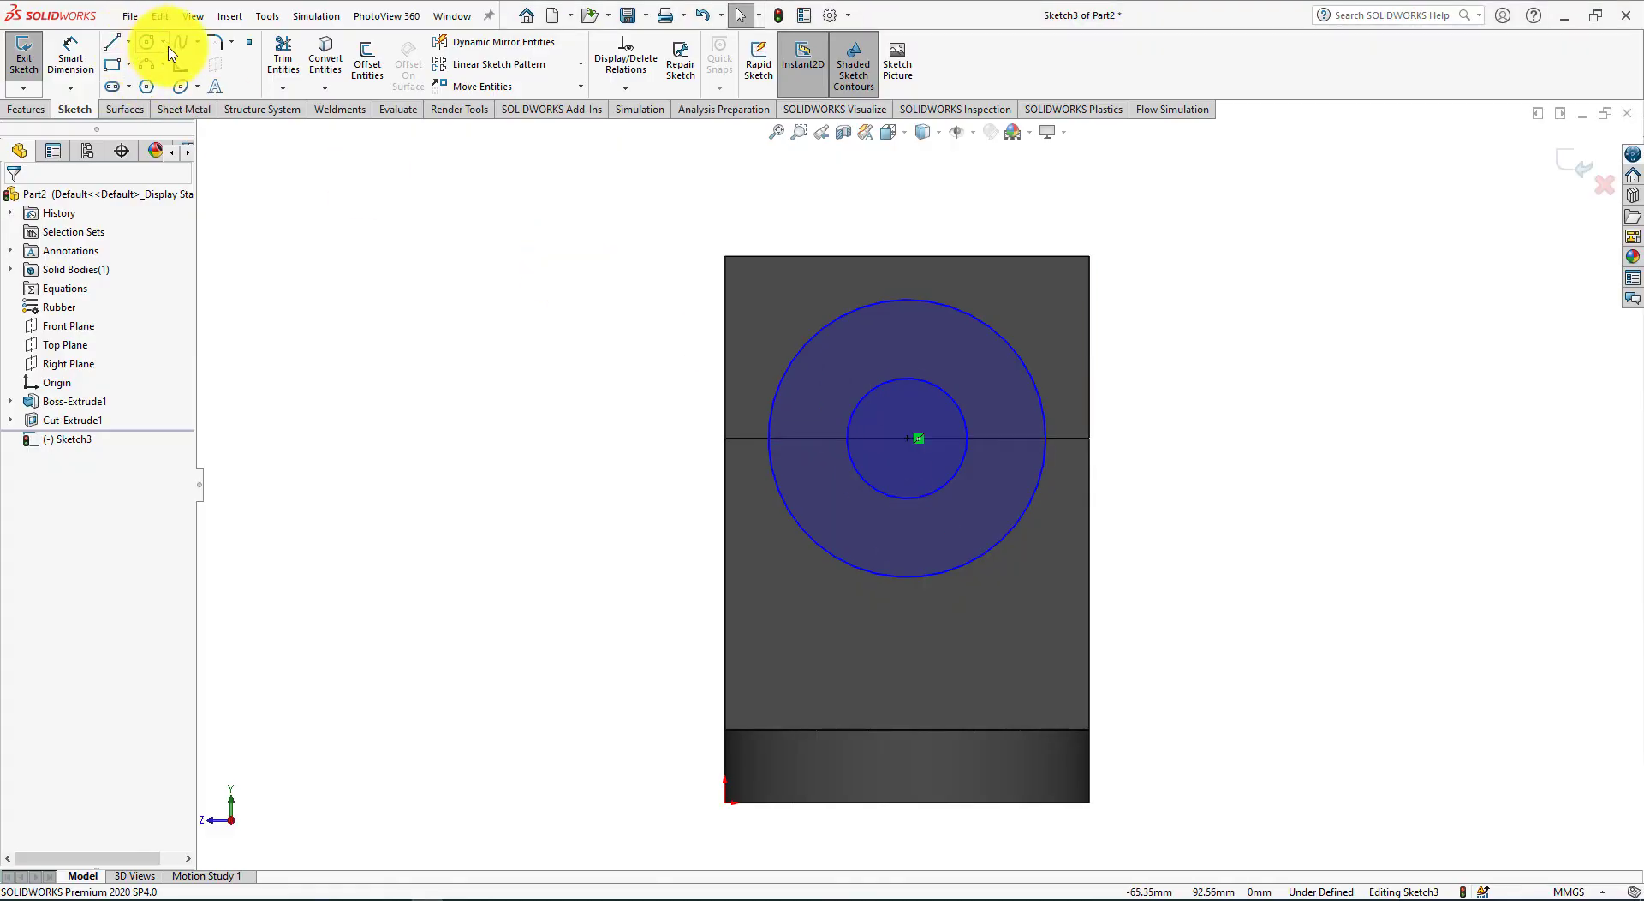
{"action": "left_click", "coordinate": [81, 53]}
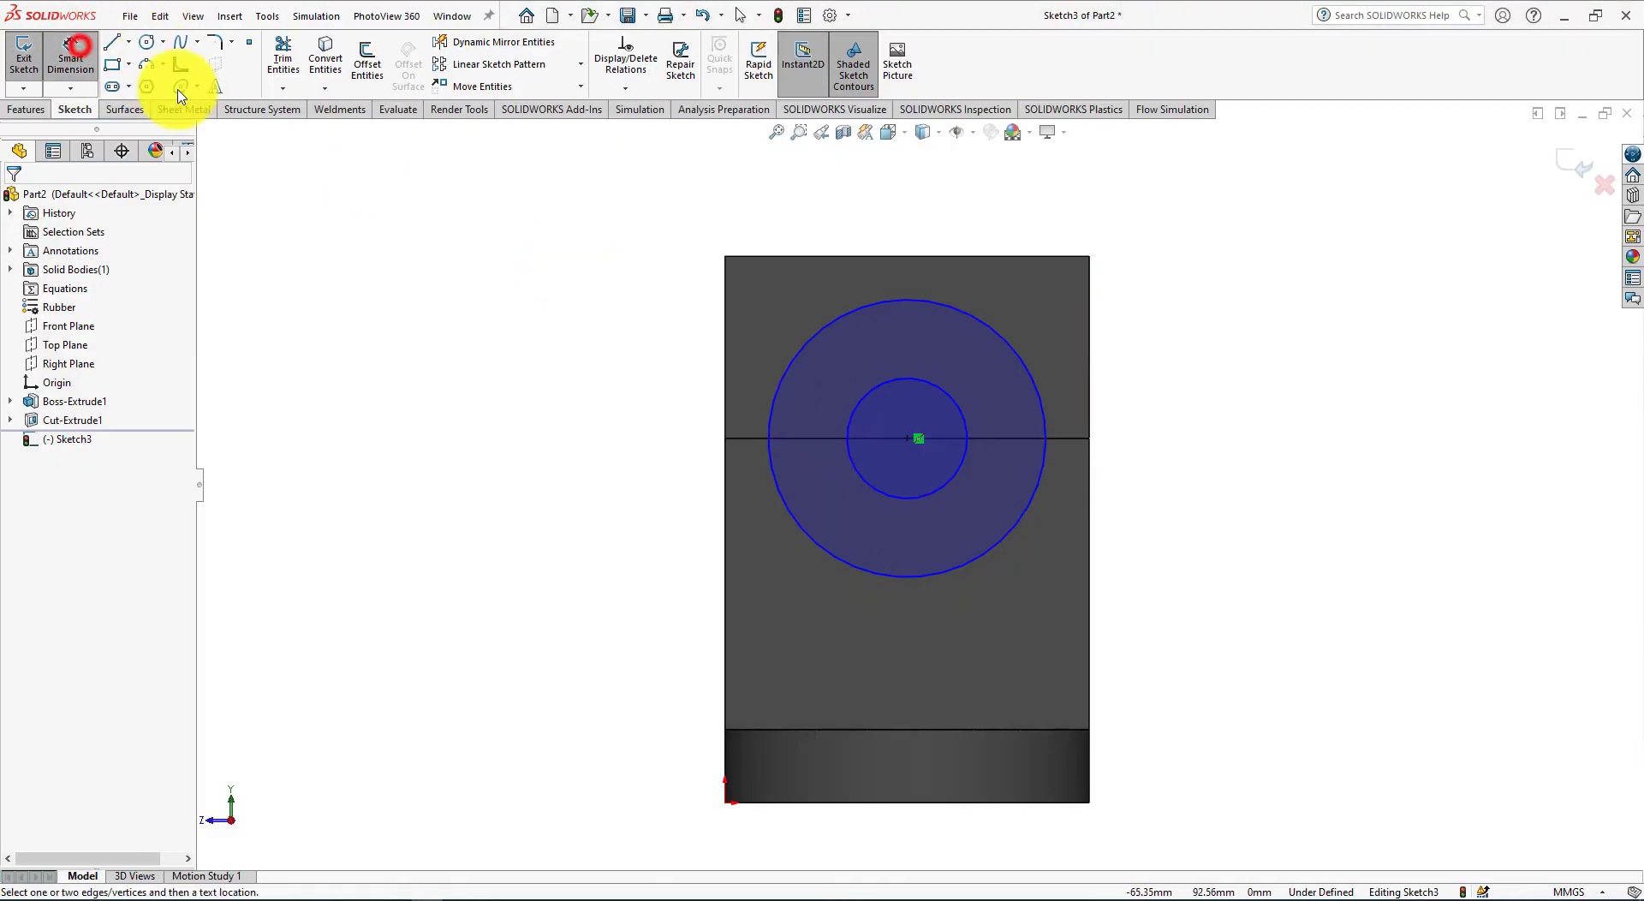
{"action": "left_click", "coordinate": [964, 420]}
{"action": "left_click", "coordinate": [1211, 349]}
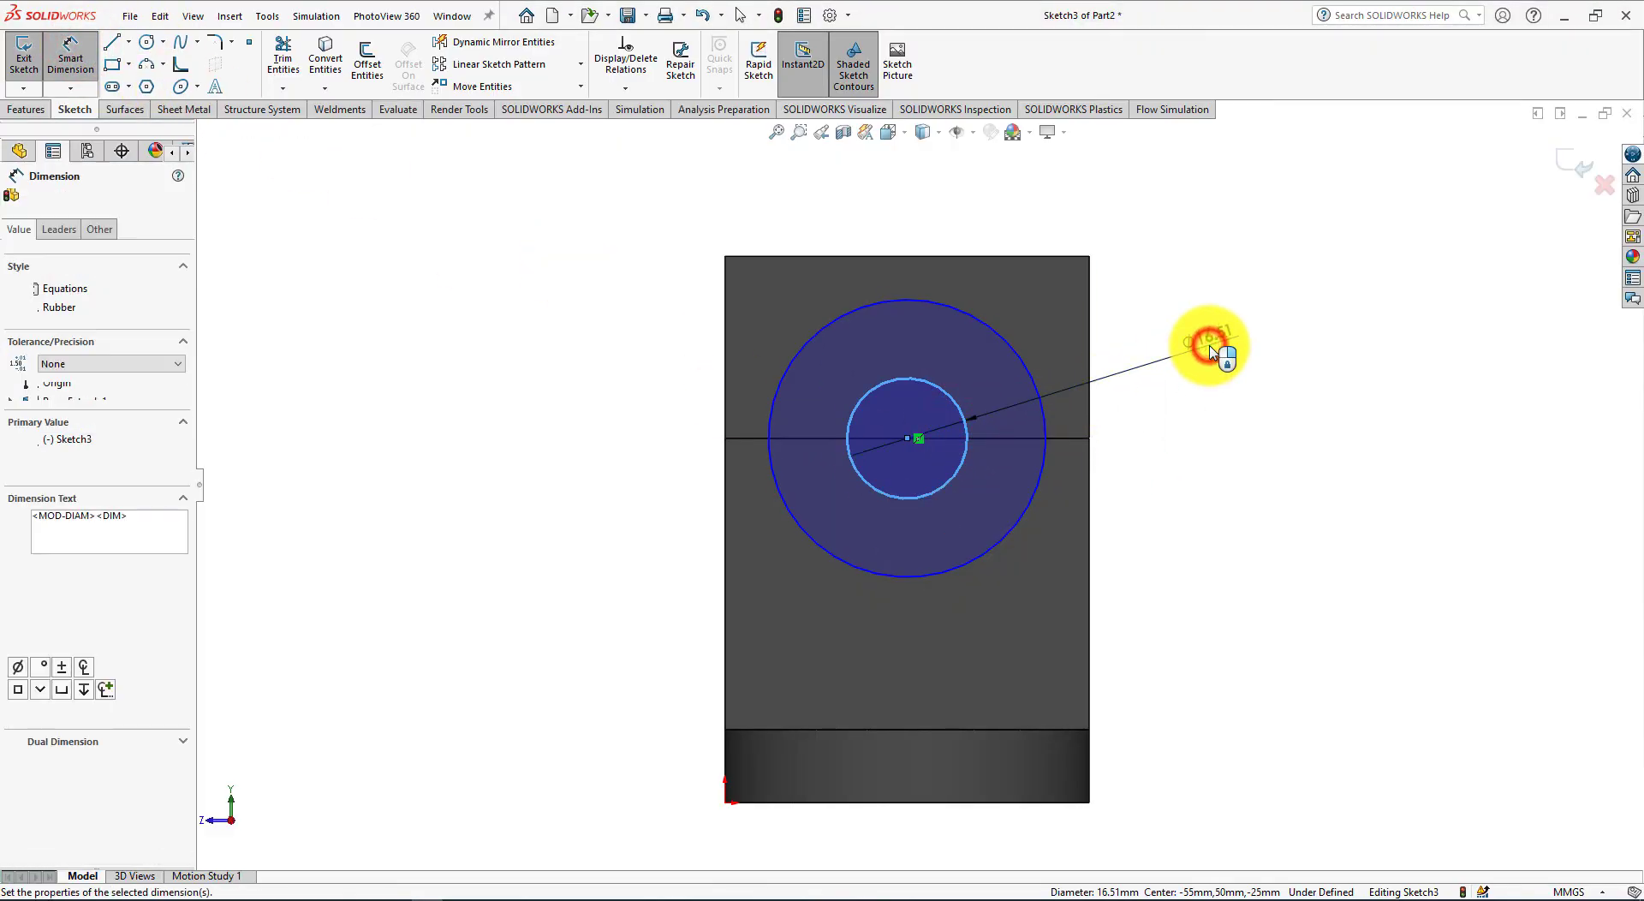
{"action": "type", "text": "25"}
{"action": "key", "text": "Return"}
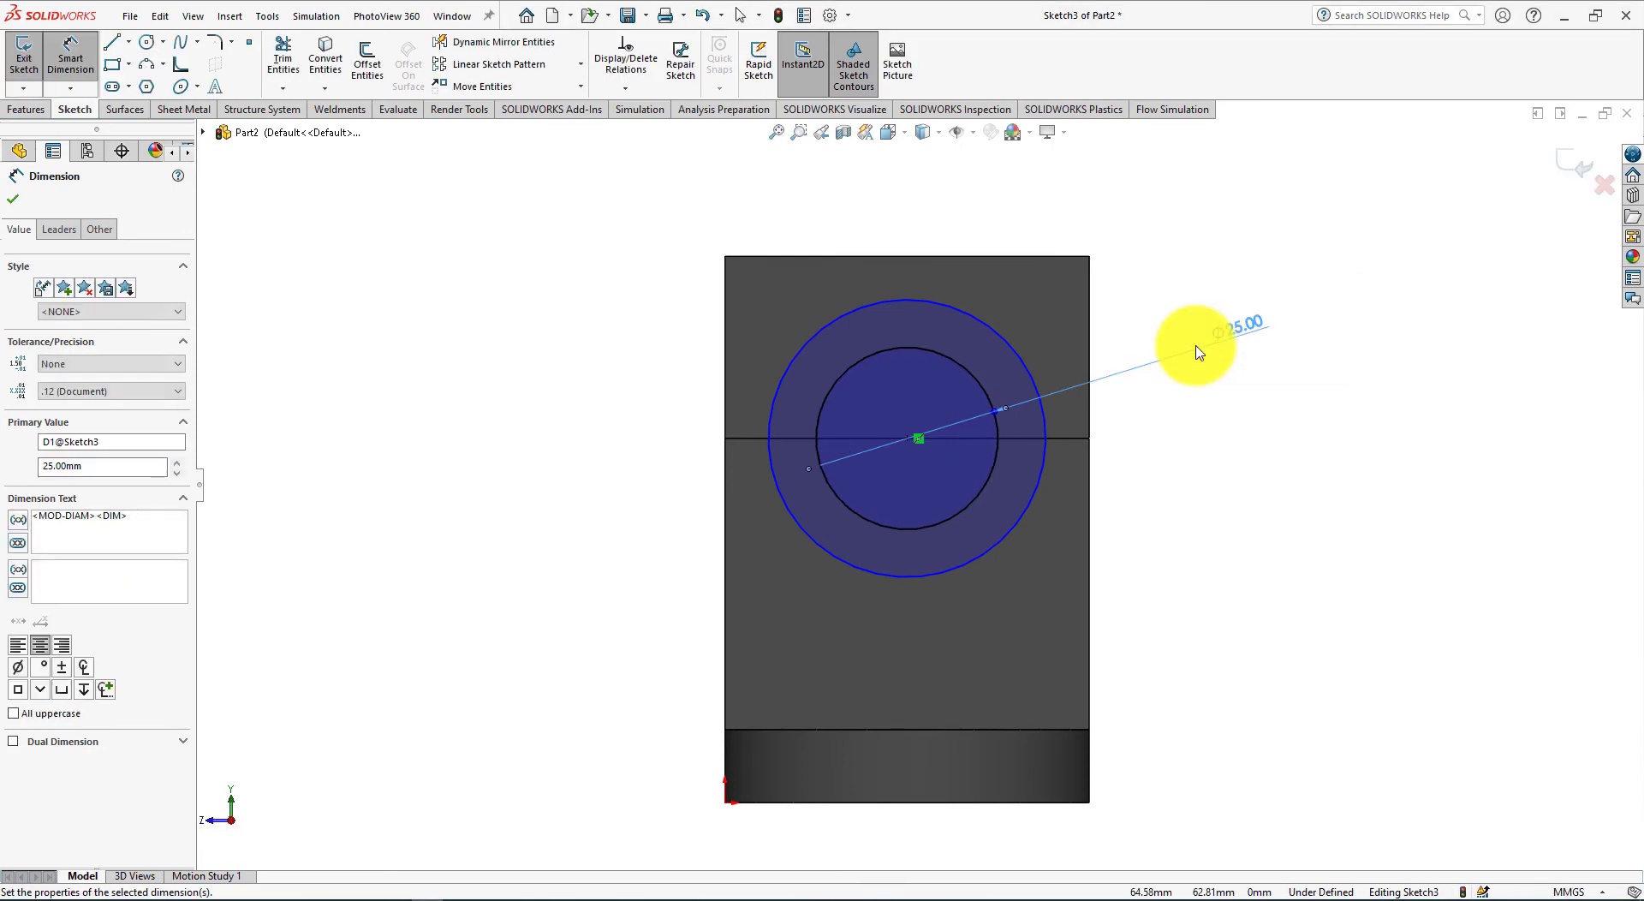
Check the outer radius in the reference drawing and dimension the outer circle's diameter as 2*25 mm
{"action": "key", "text": "alt+Tab"}
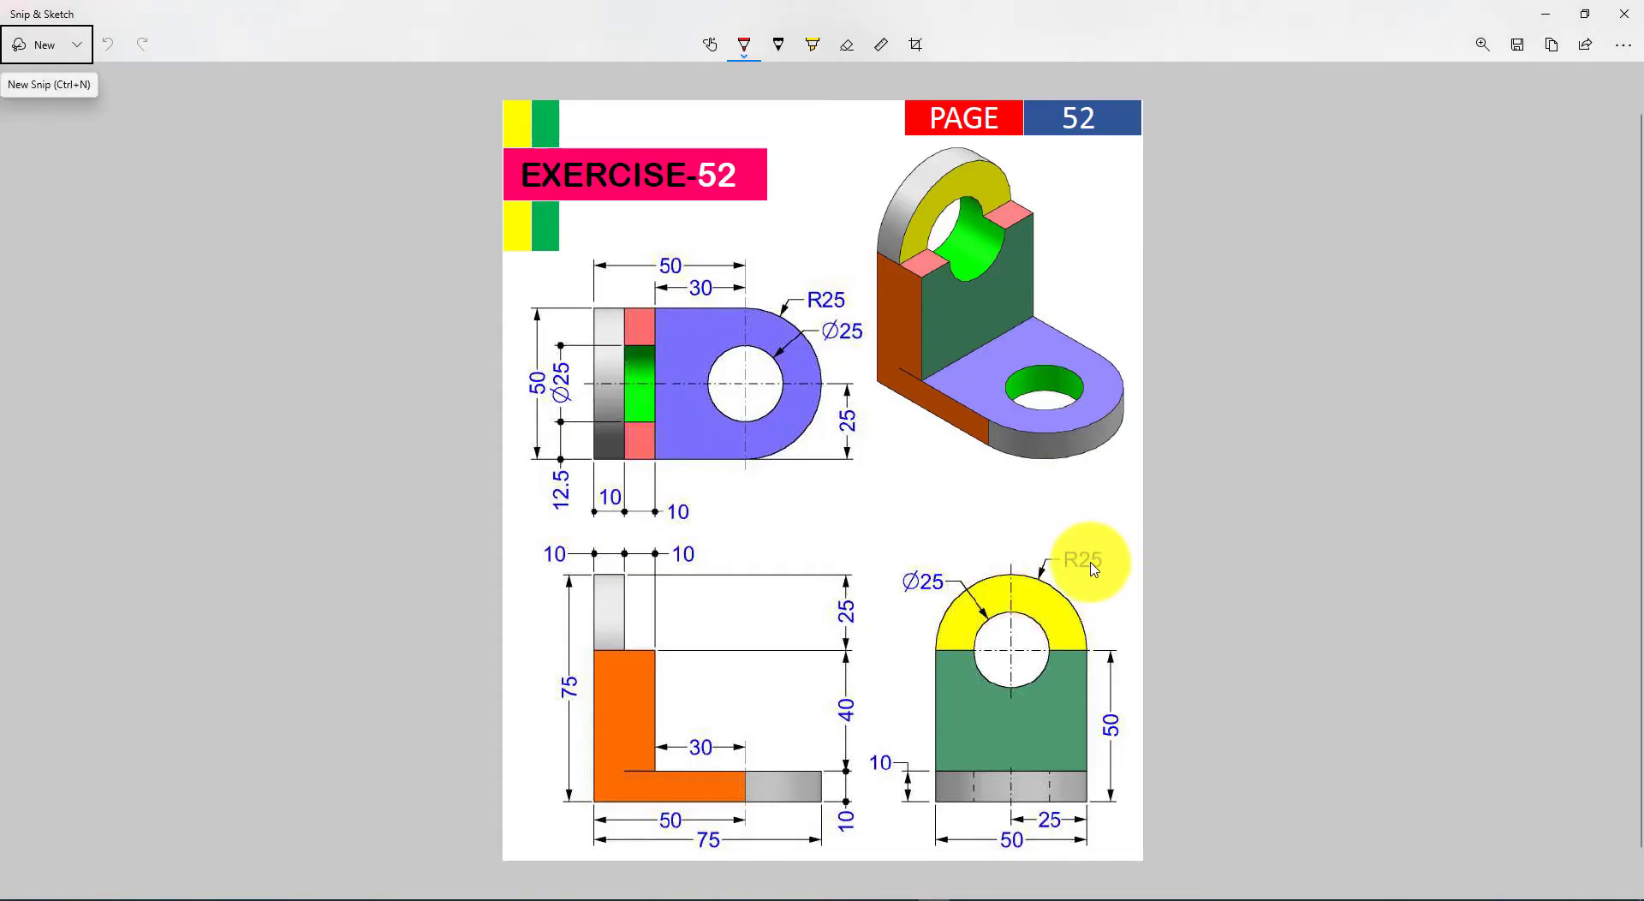
{"action": "key", "text": "alt+Tab"}
{"action": "left_click", "coordinate": [1016, 356]}
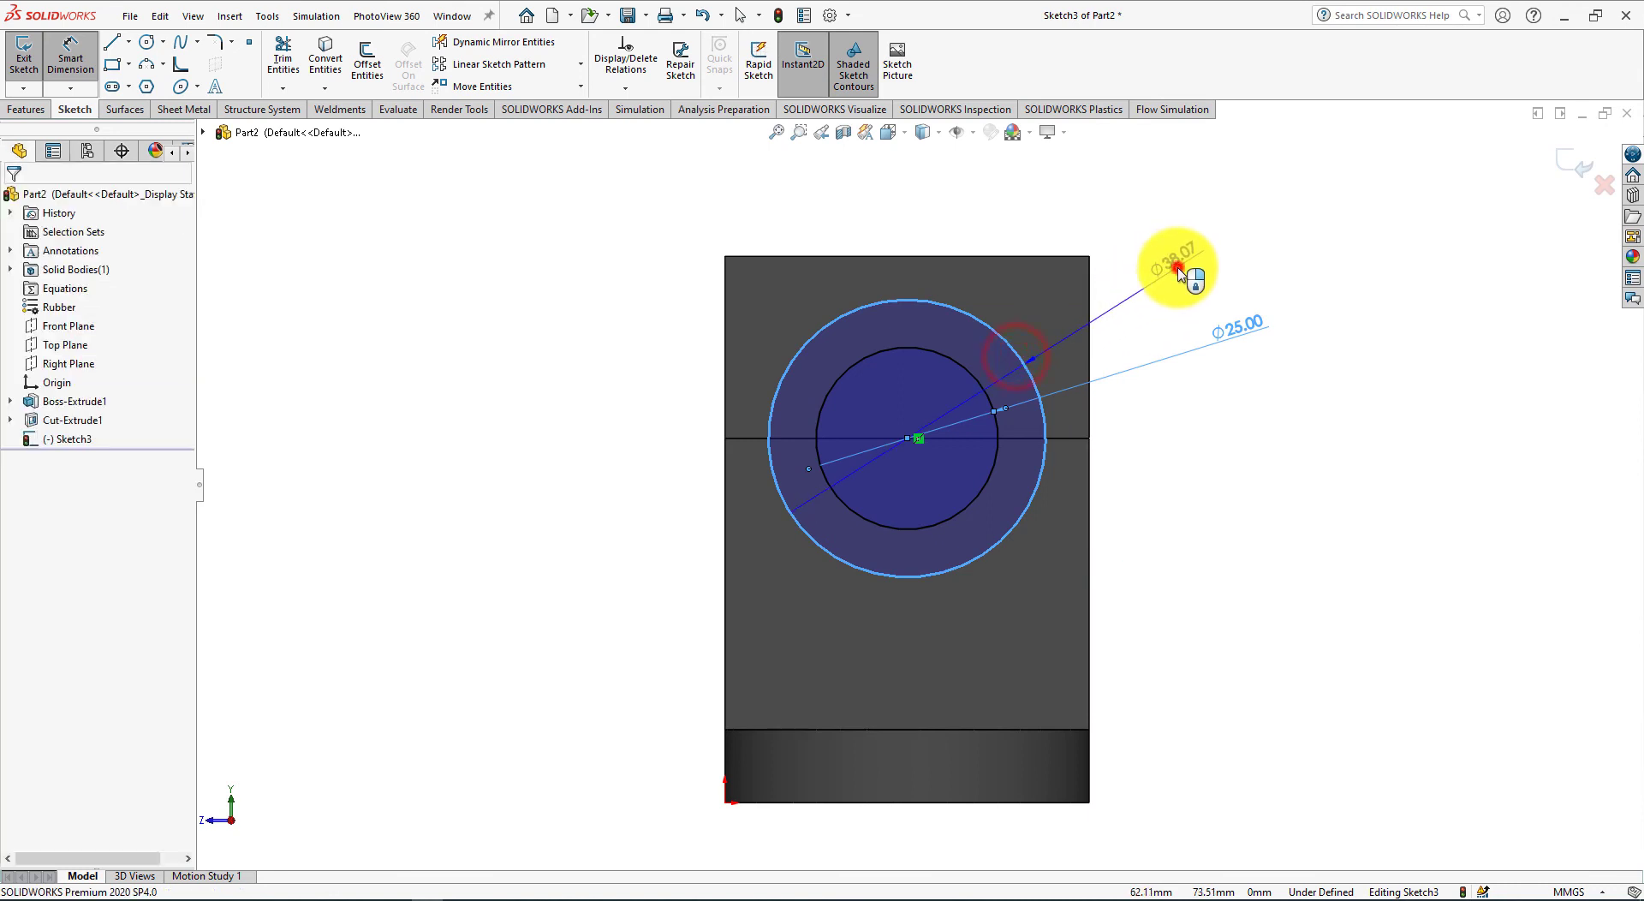
{"action": "left_click", "coordinate": [1182, 270]}
{"action": "type", "text": "2*25"}
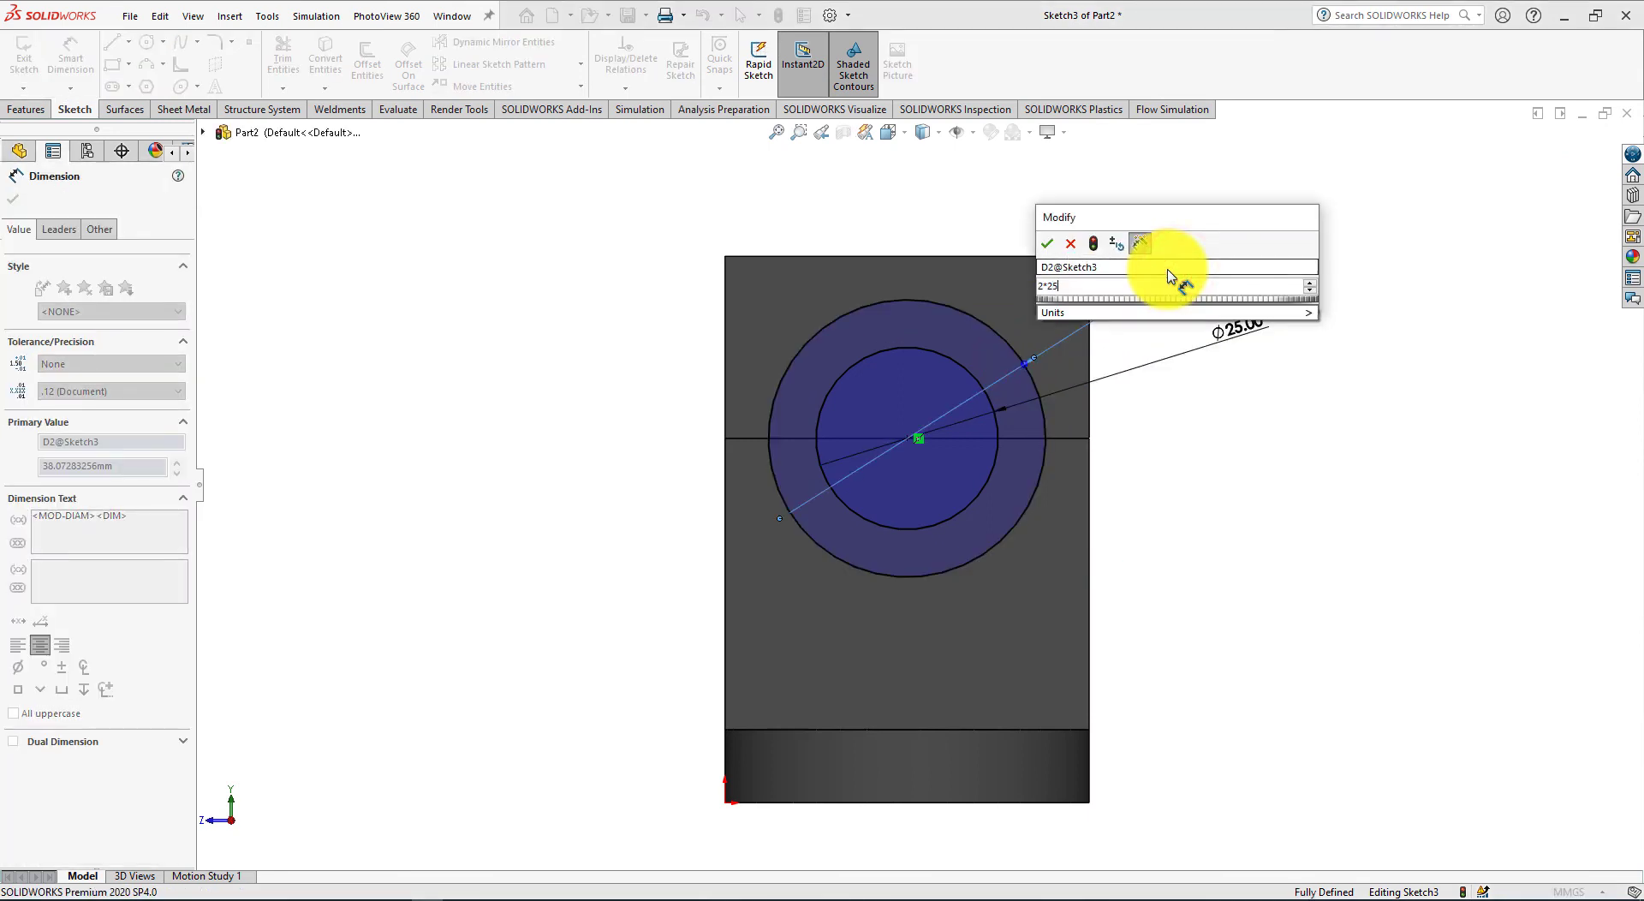
{"action": "key", "text": "Return"}
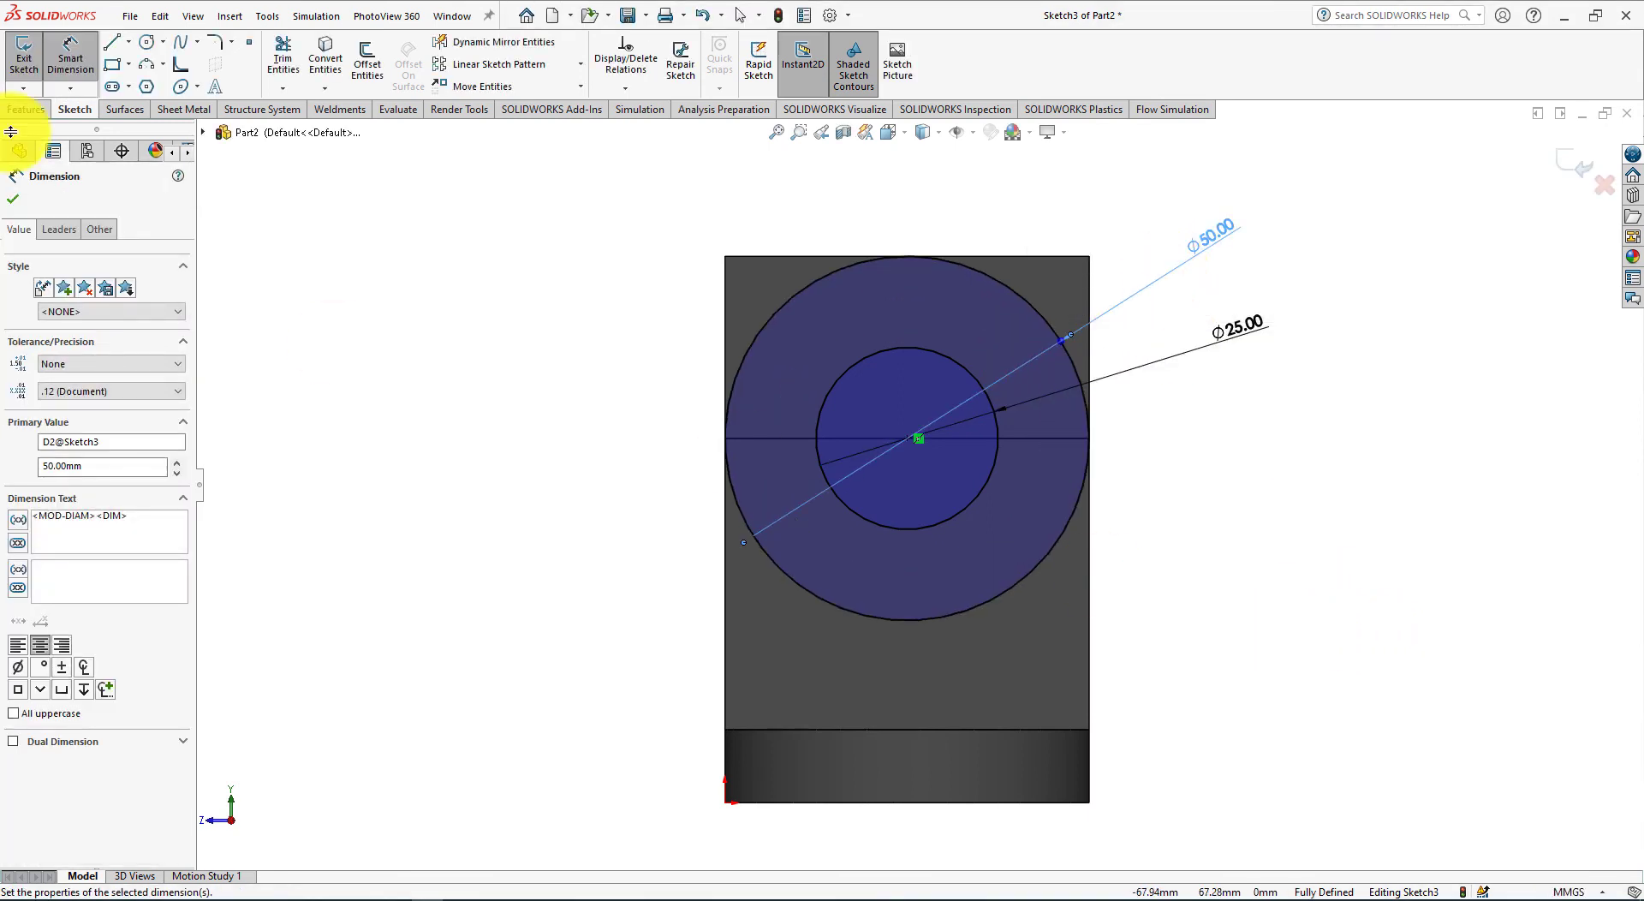
{"action": "left_click", "coordinate": [14, 205]}
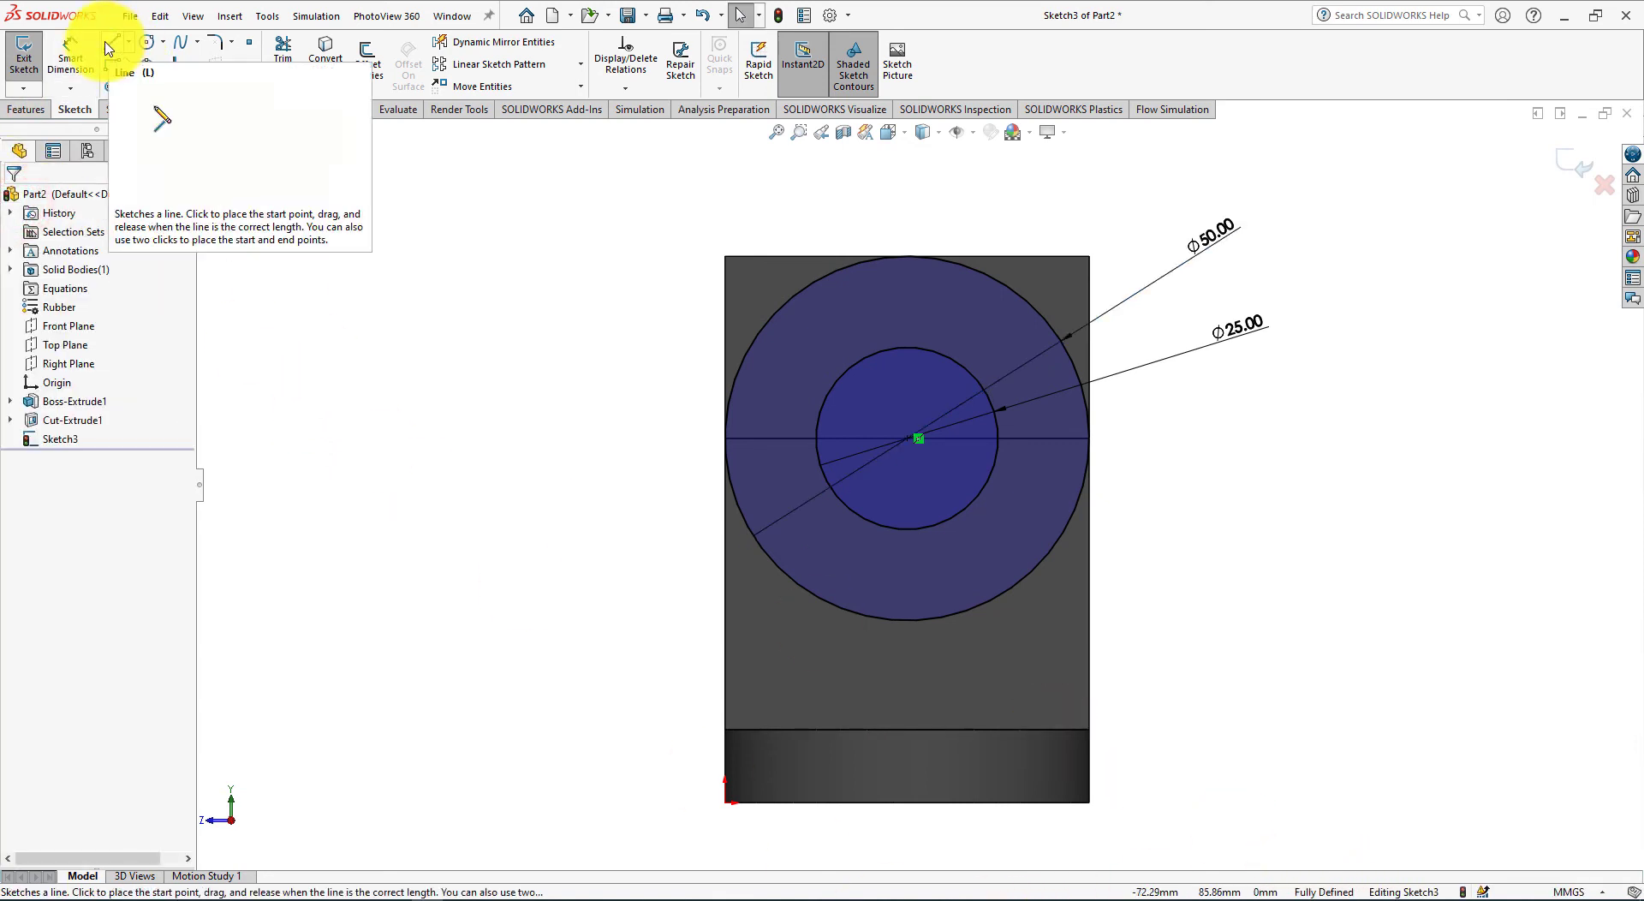
Convert the two side edges and the upper edge of the upright's thin upper section into sketch lines
{"action": "left_click", "coordinate": [326, 62]}
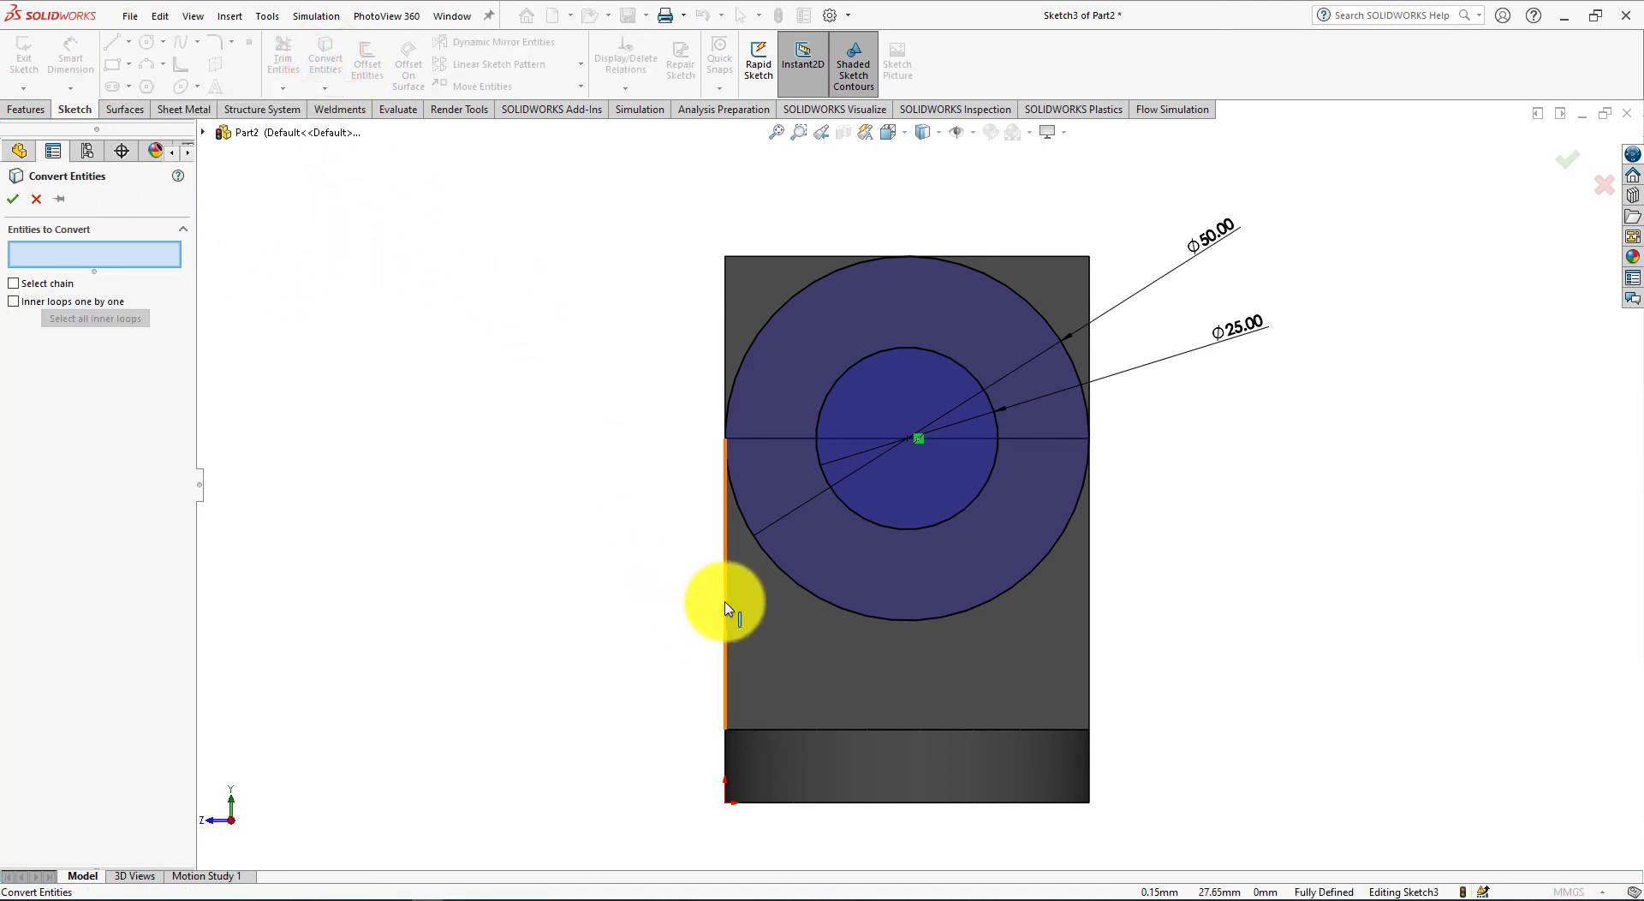
{"action": "left_click", "coordinate": [724, 357]}
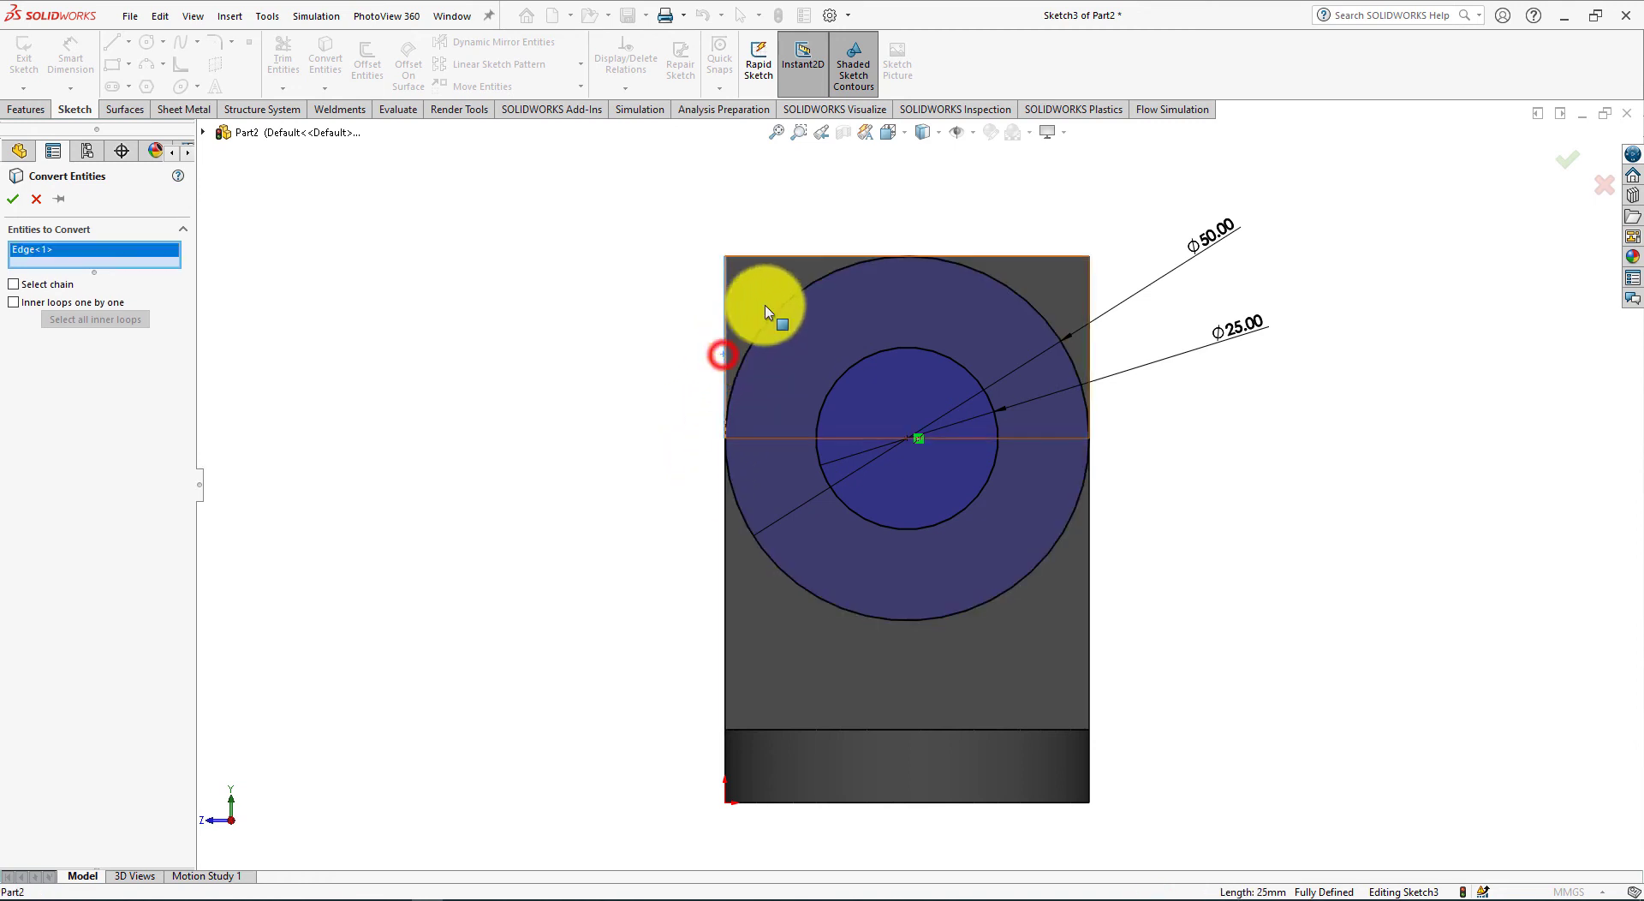
{"action": "left_click", "coordinate": [796, 257]}
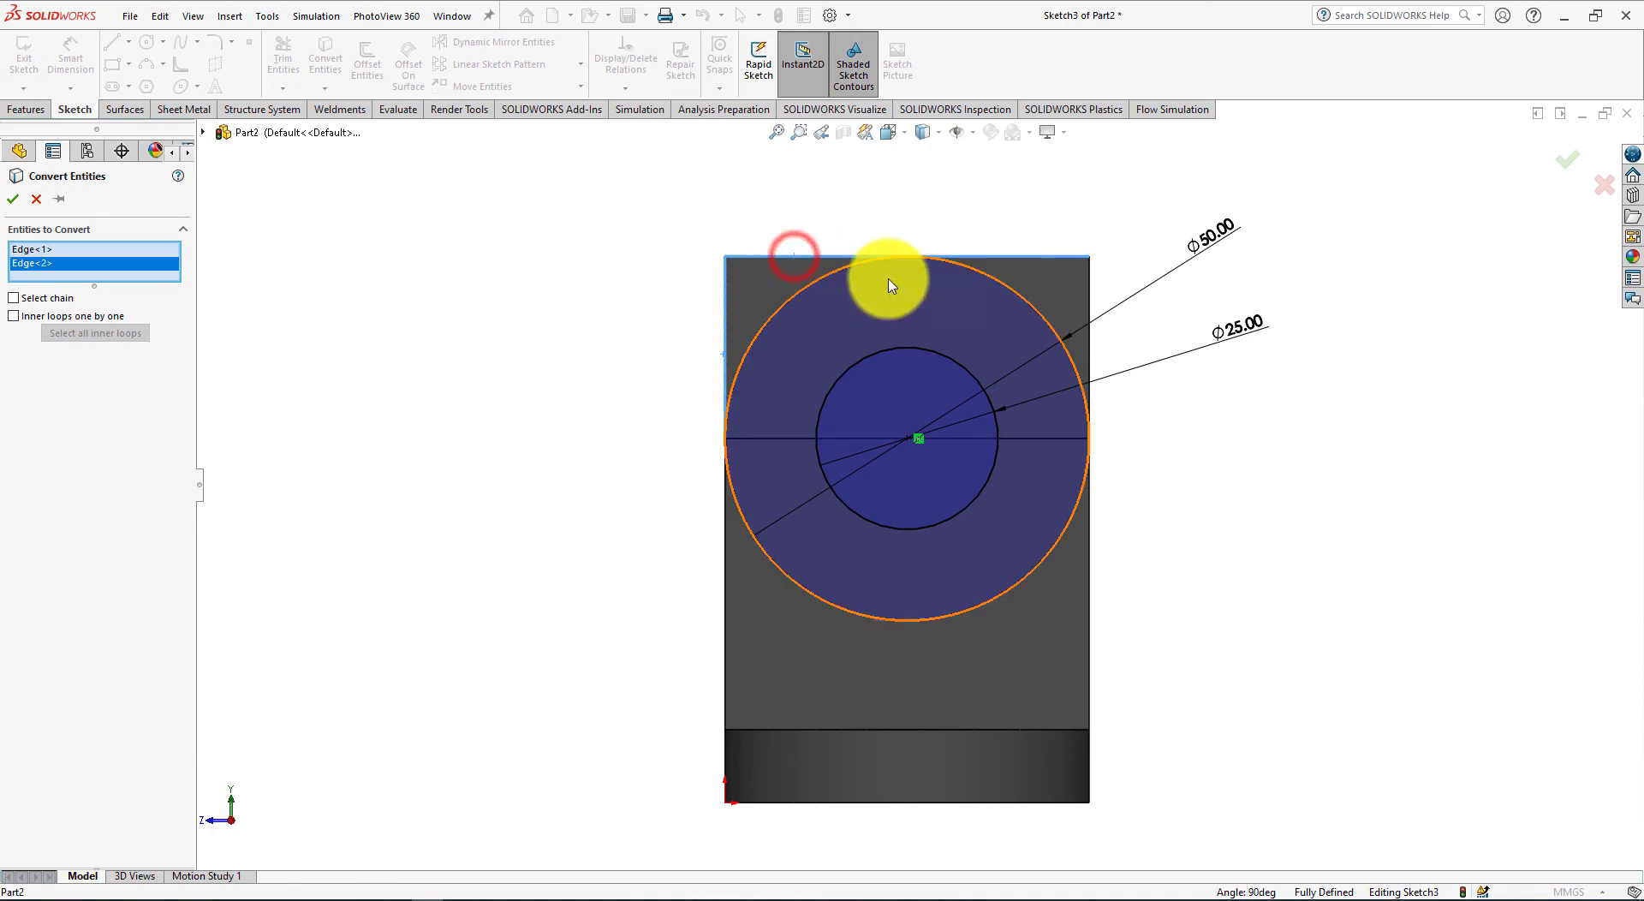
{"action": "left_click", "coordinate": [1092, 301]}
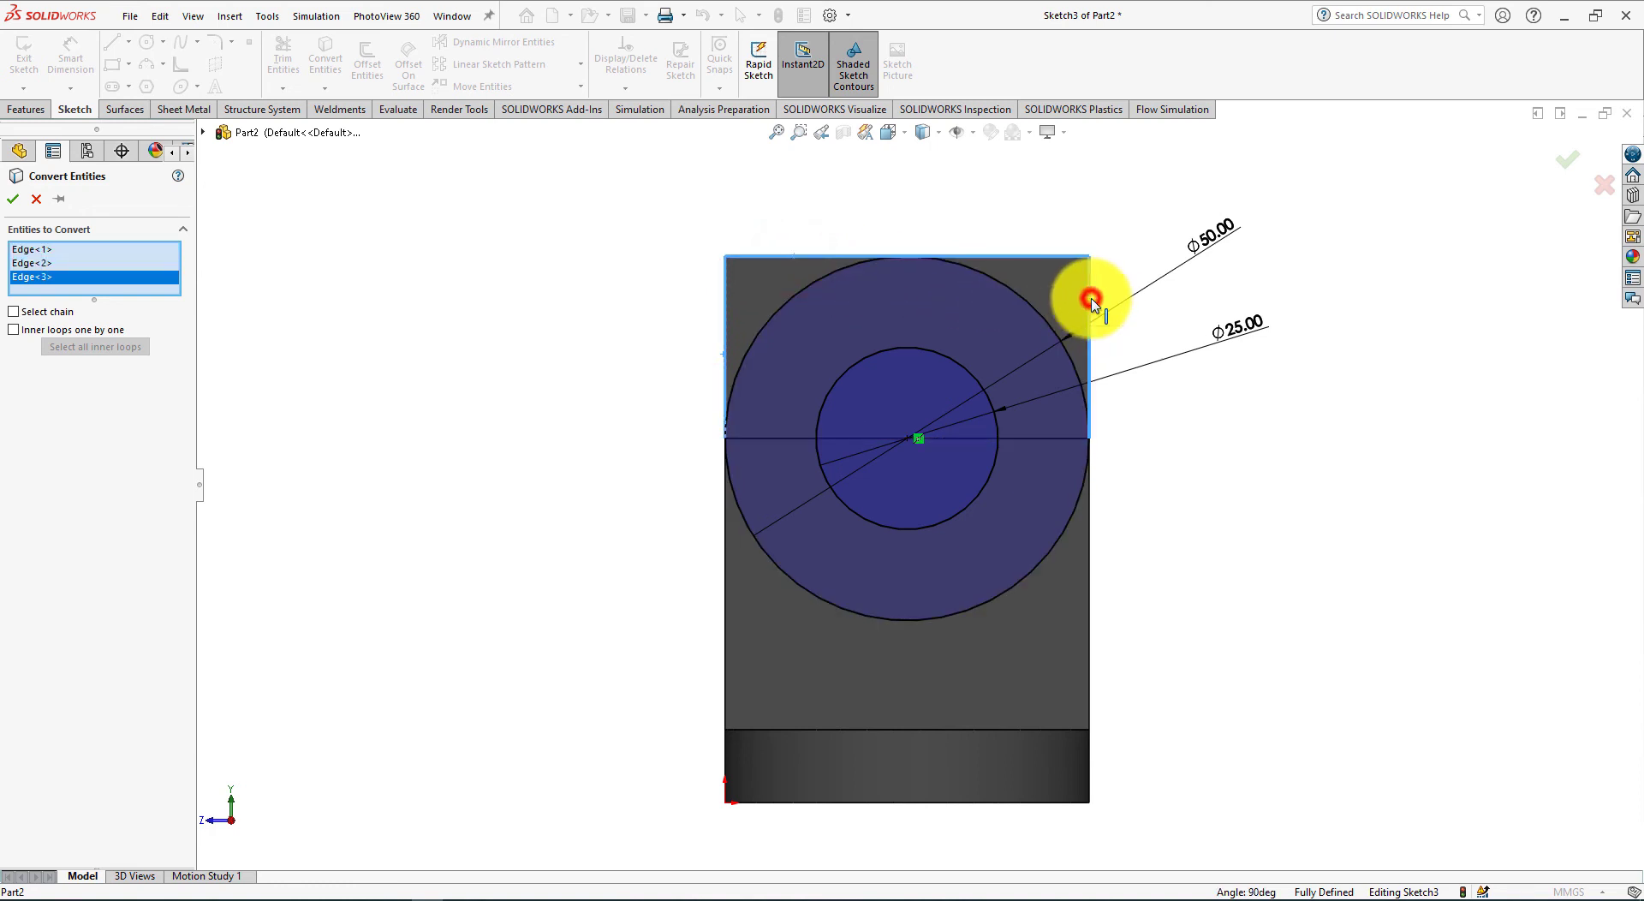
{"action": "left_click", "coordinate": [12, 199]}
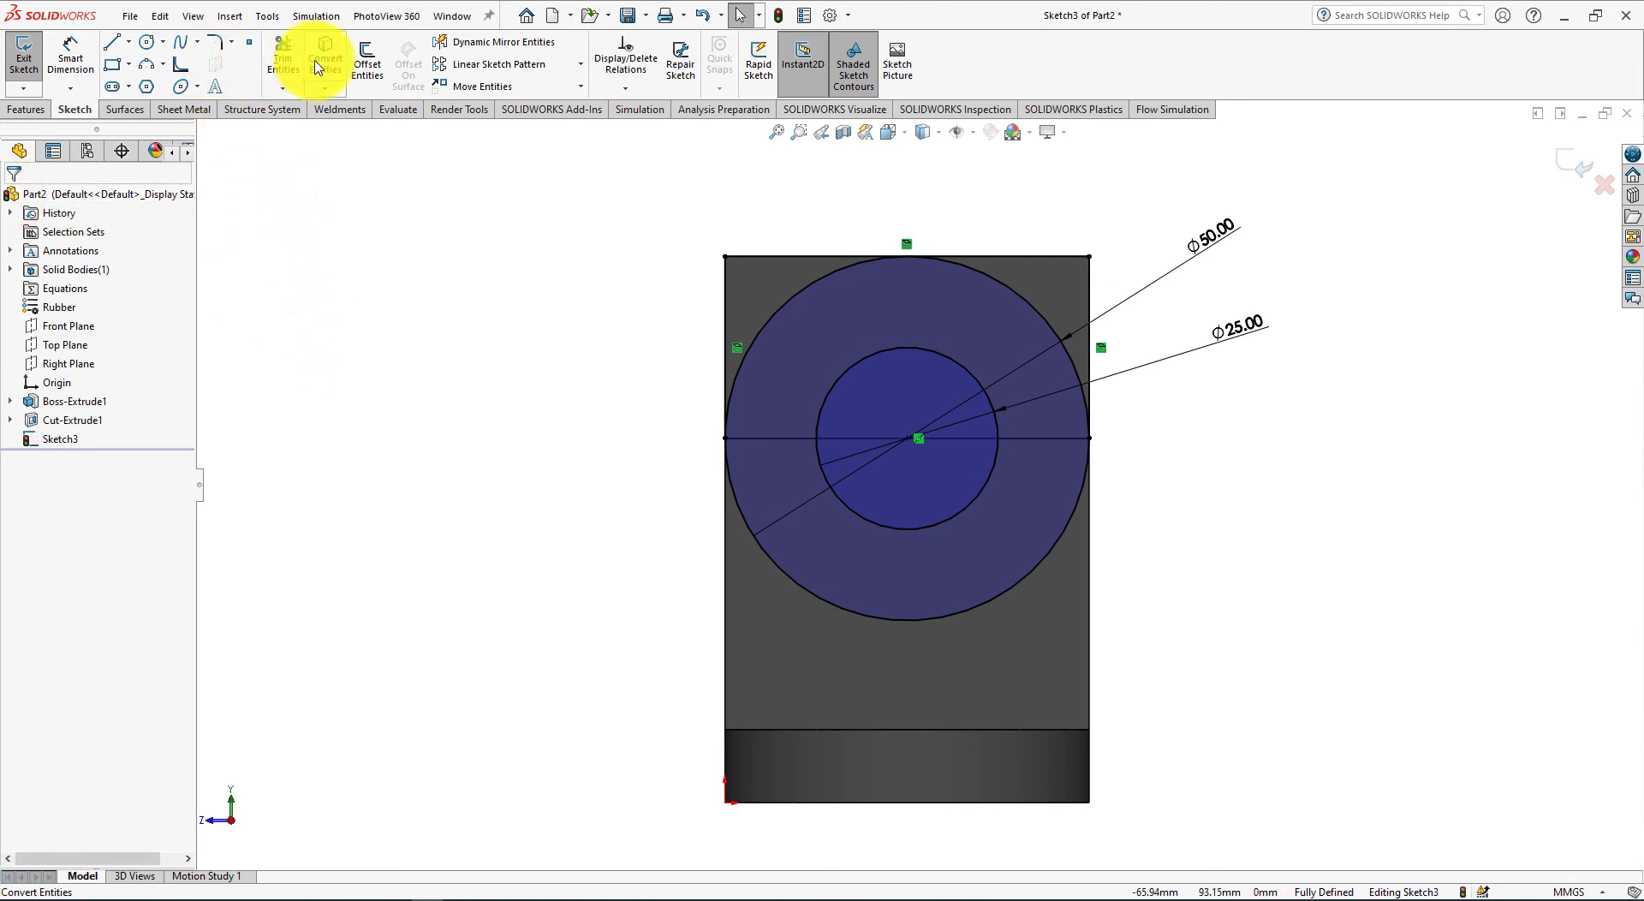
Power-trim the lower half of the outer circle, keeping the arc above the step edge
{"action": "left_click", "coordinate": [284, 60]}
{"action": "left_click_drag", "start_coordinate": [670, 593], "coordinate": [1156, 552]}
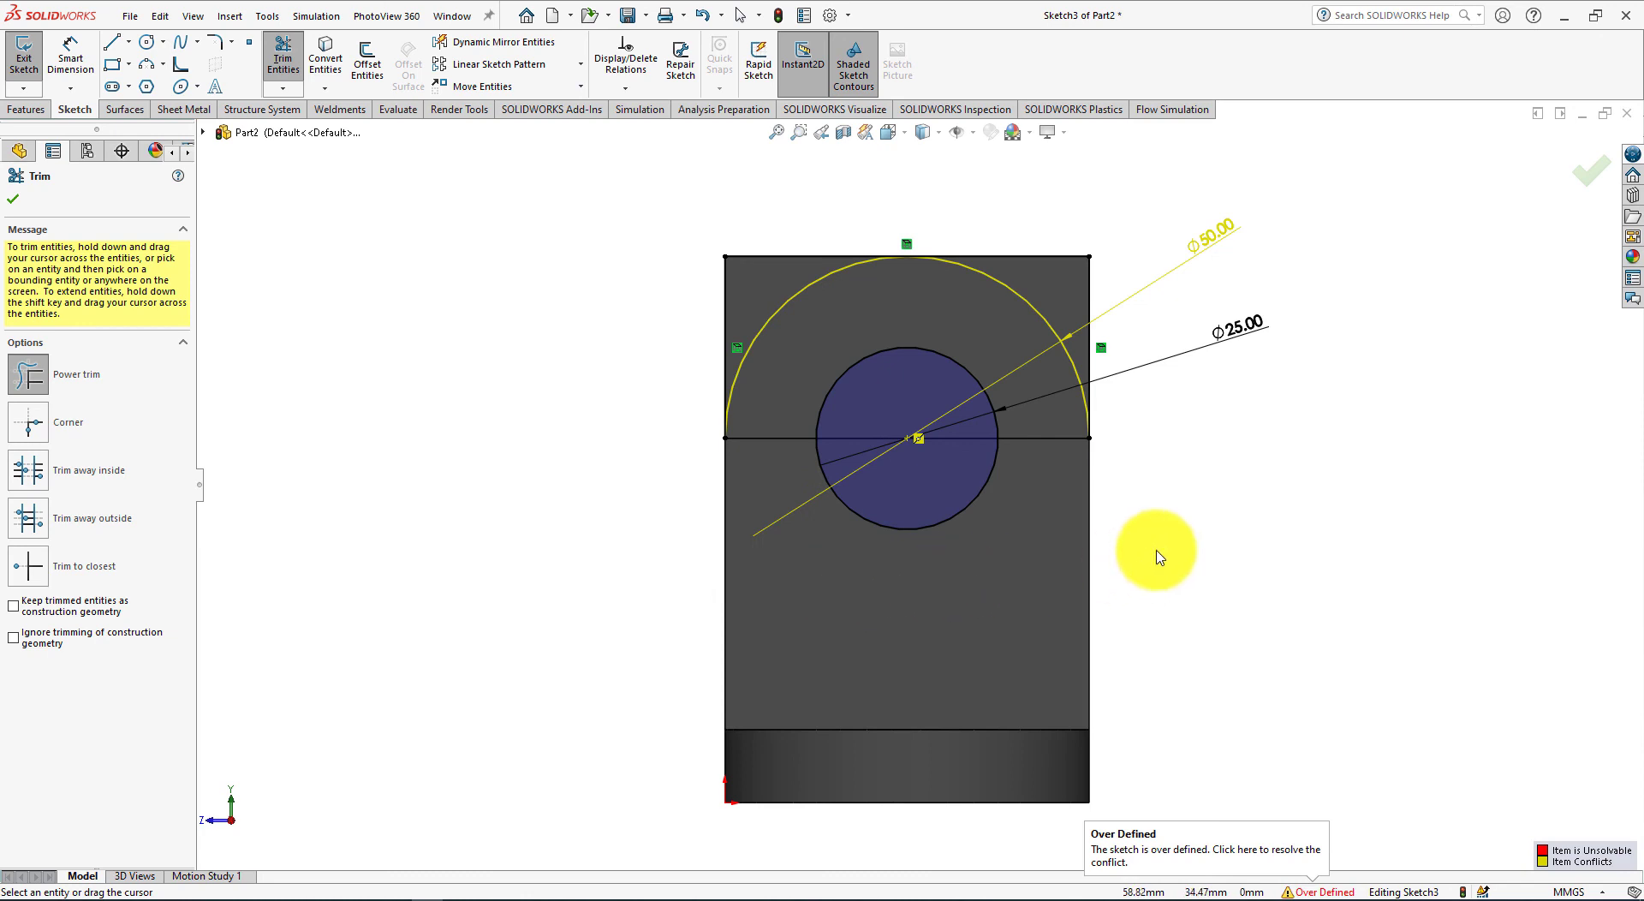
{"action": "mouse_move", "coordinate": [1157, 551]}
{"action": "middle_mouse_down"}
{"action": "mouse_move", "coordinate": [1175, 526]}
{"action": "mouse_move", "coordinate": [1141, 532]}
{"action": "mouse_move", "coordinate": [1282, 503]}
{"action": "mouse_move", "coordinate": [1247, 481]}
{"action": "mouse_move", "coordinate": [1230, 503]}
{"action": "mouse_move", "coordinate": [1269, 512]}
{"action": "middle_mouse_up"}
{"action": "key", "text": "f"}
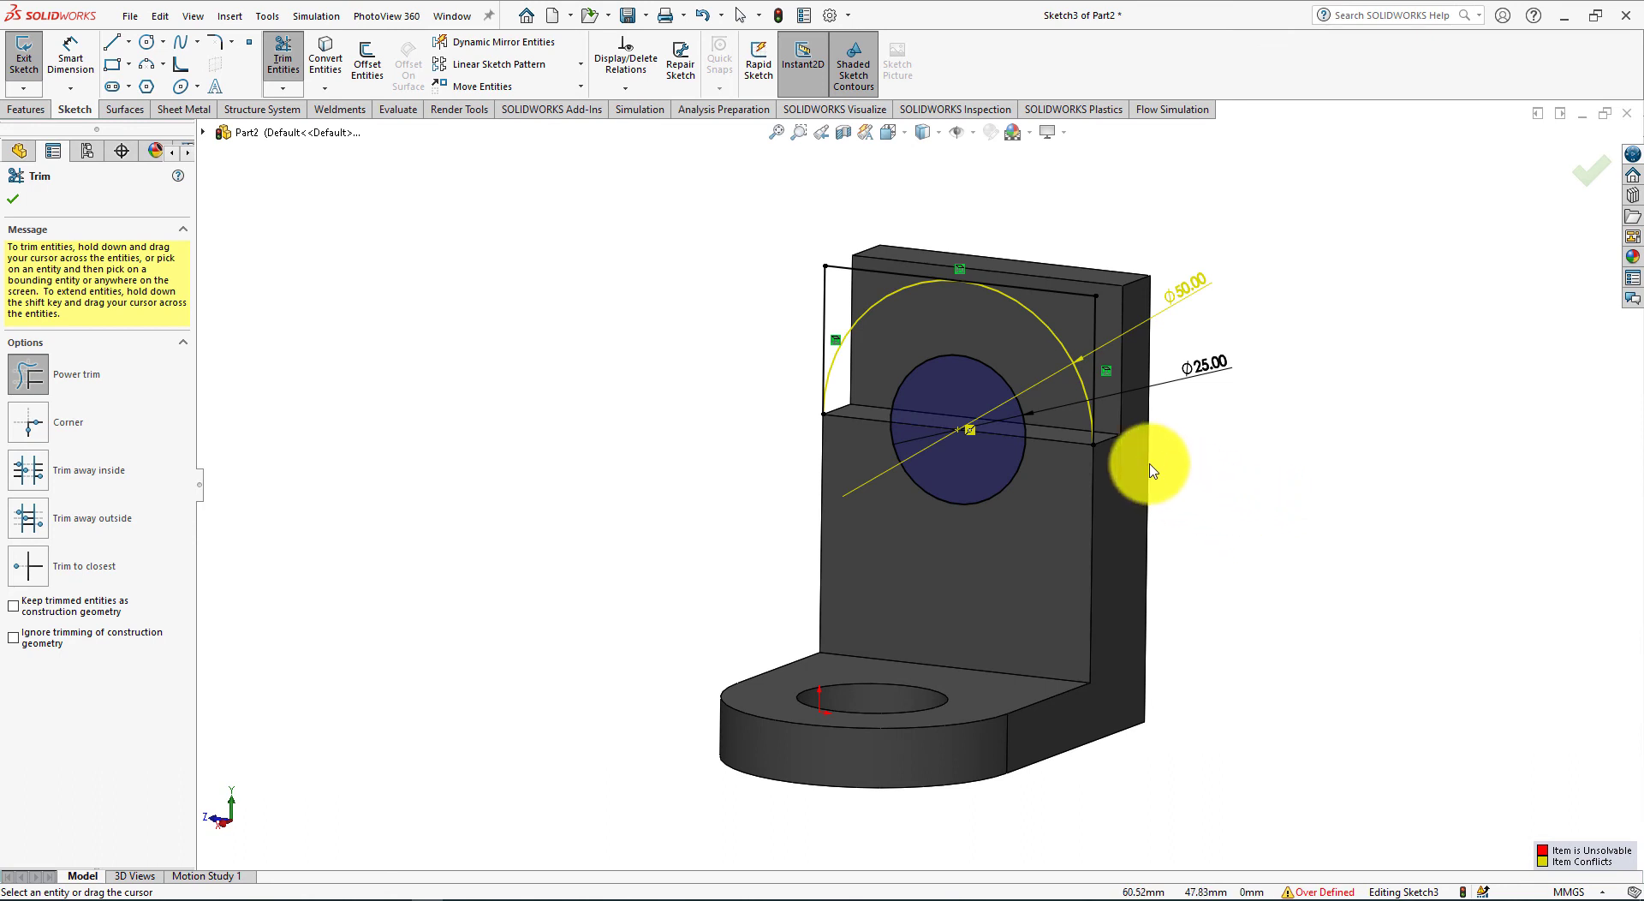
{"action": "left_click", "coordinate": [19, 205]}
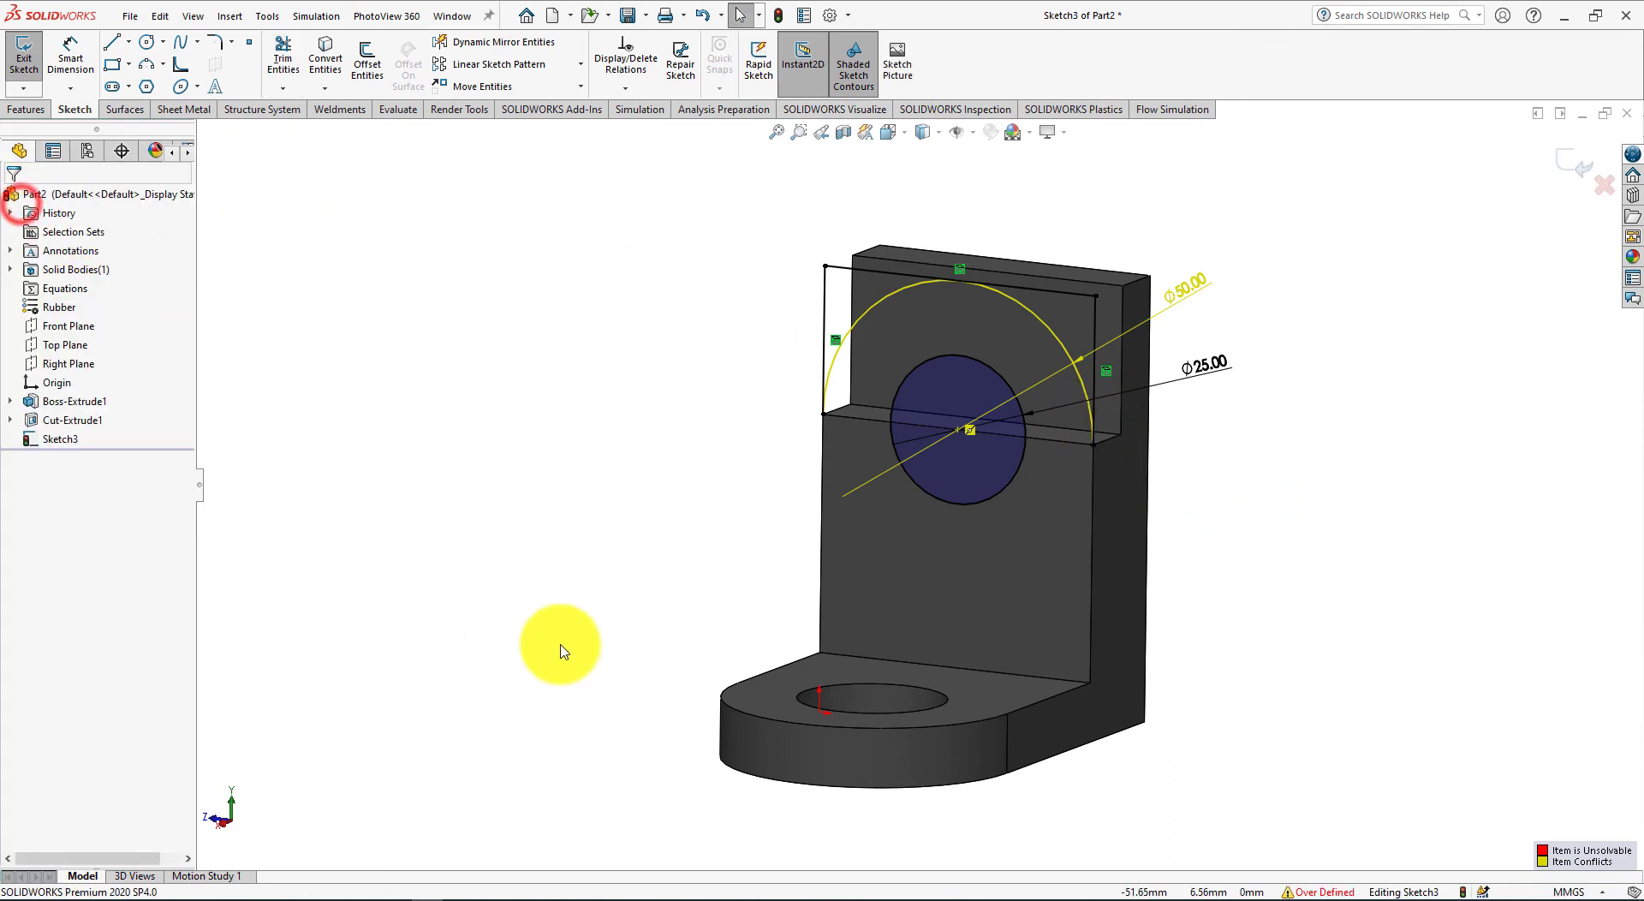
Diagnose the over-defined sketch with SketchXpert and accept the solution that removes the outer arc's 50 mm diameter dimension
{"action": "left_click", "coordinate": [1320, 892]}
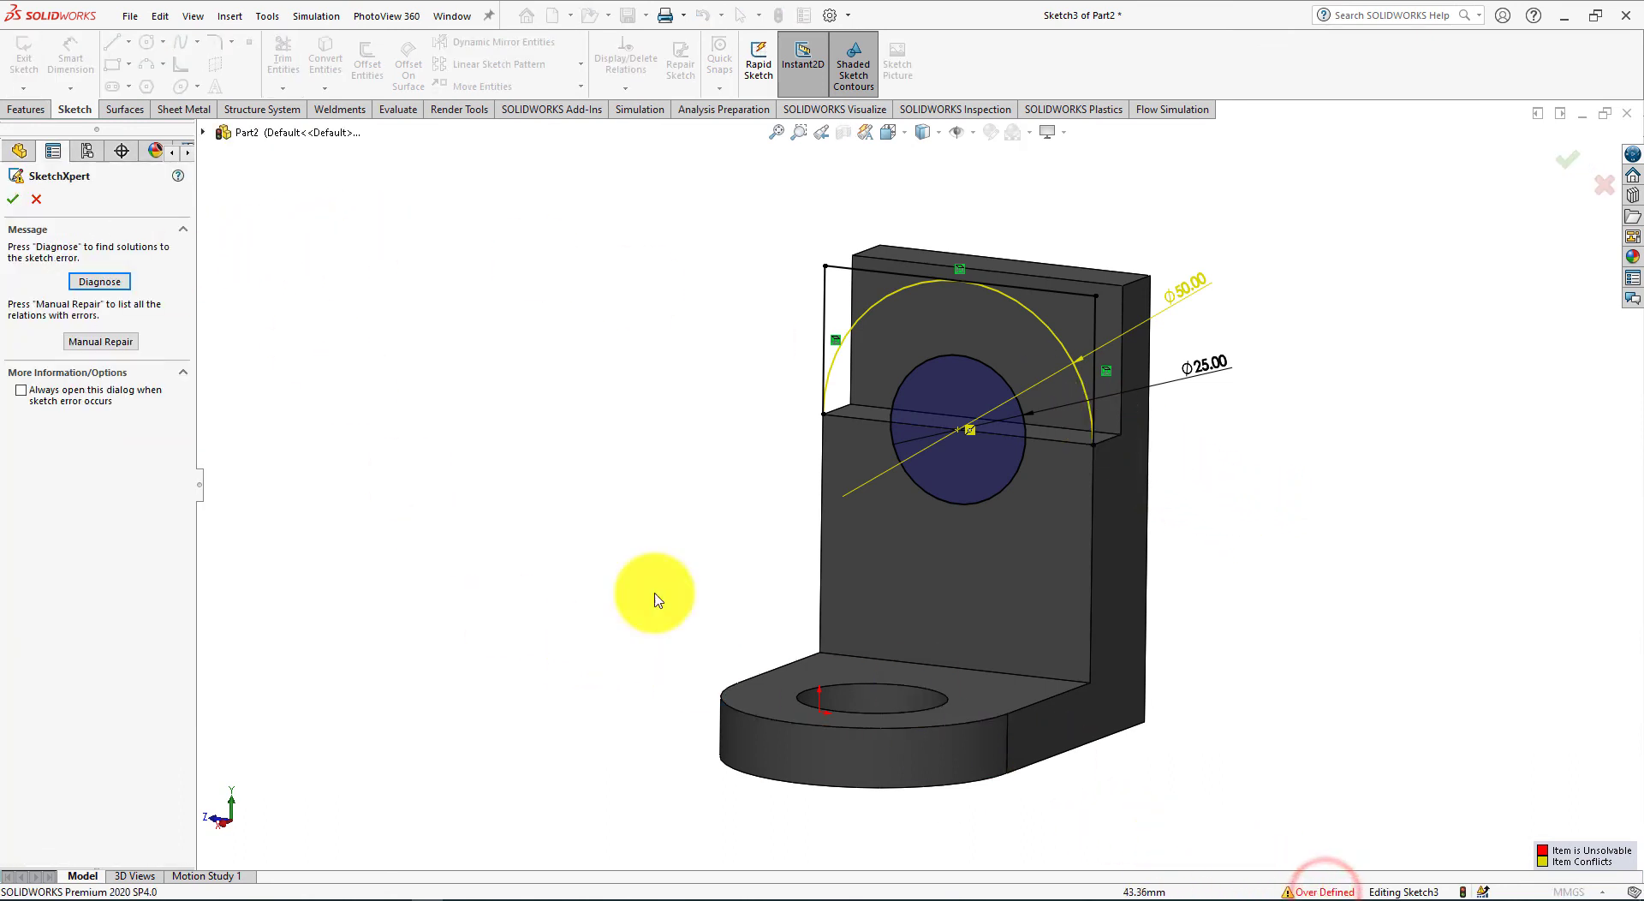
{"action": "left_click", "coordinate": [96, 283]}
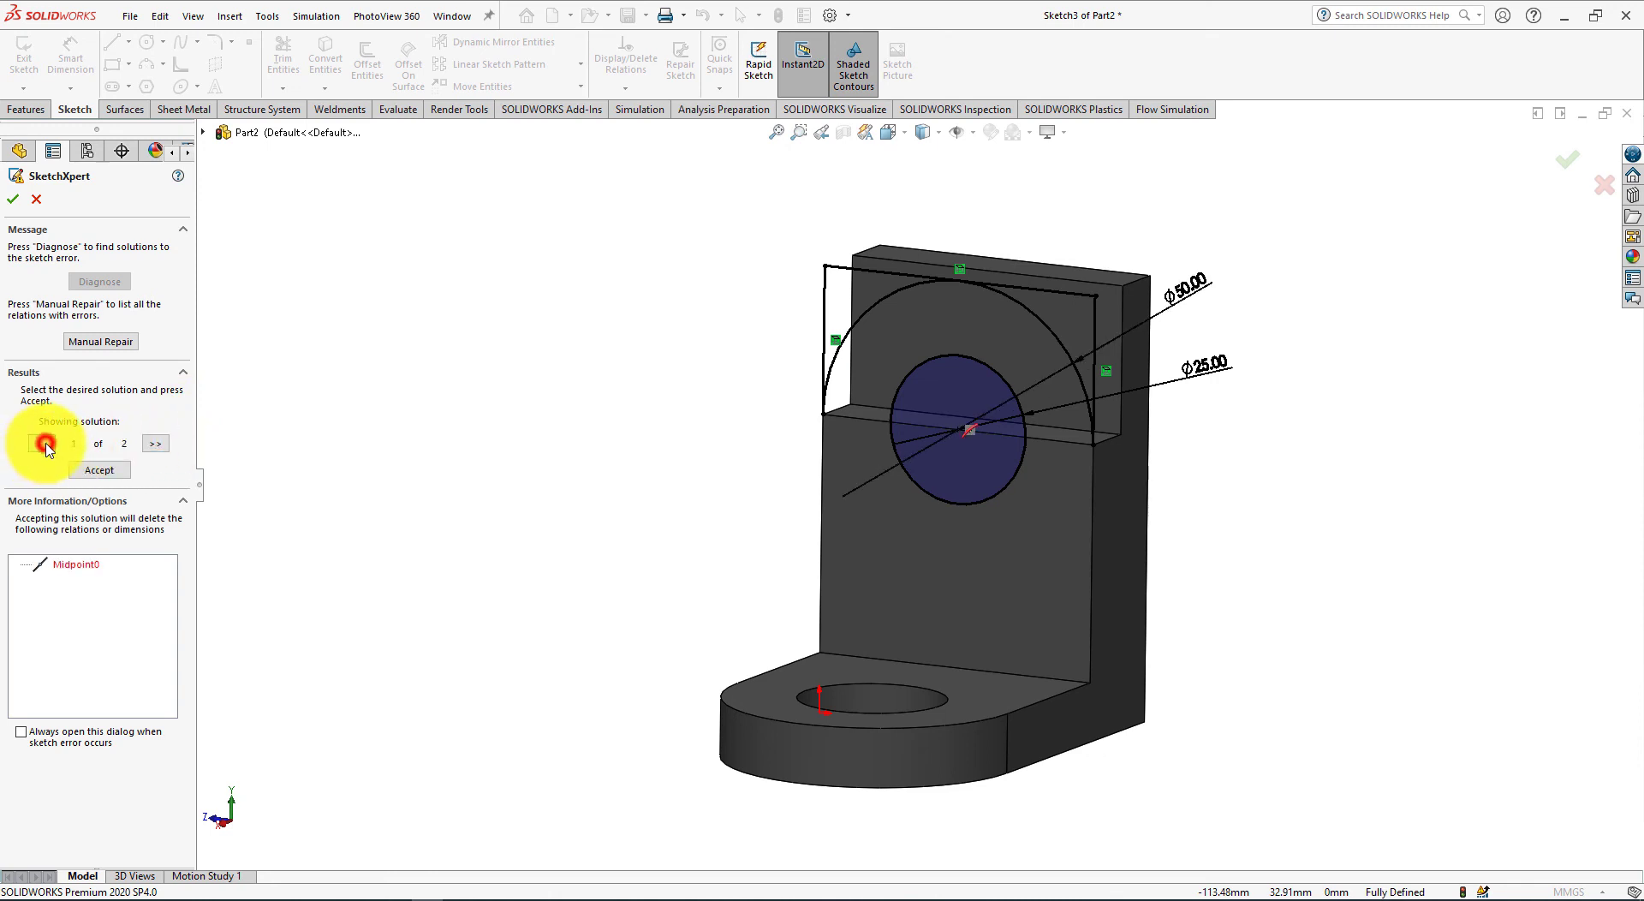
{"action": "left_click", "coordinate": [99, 470]}
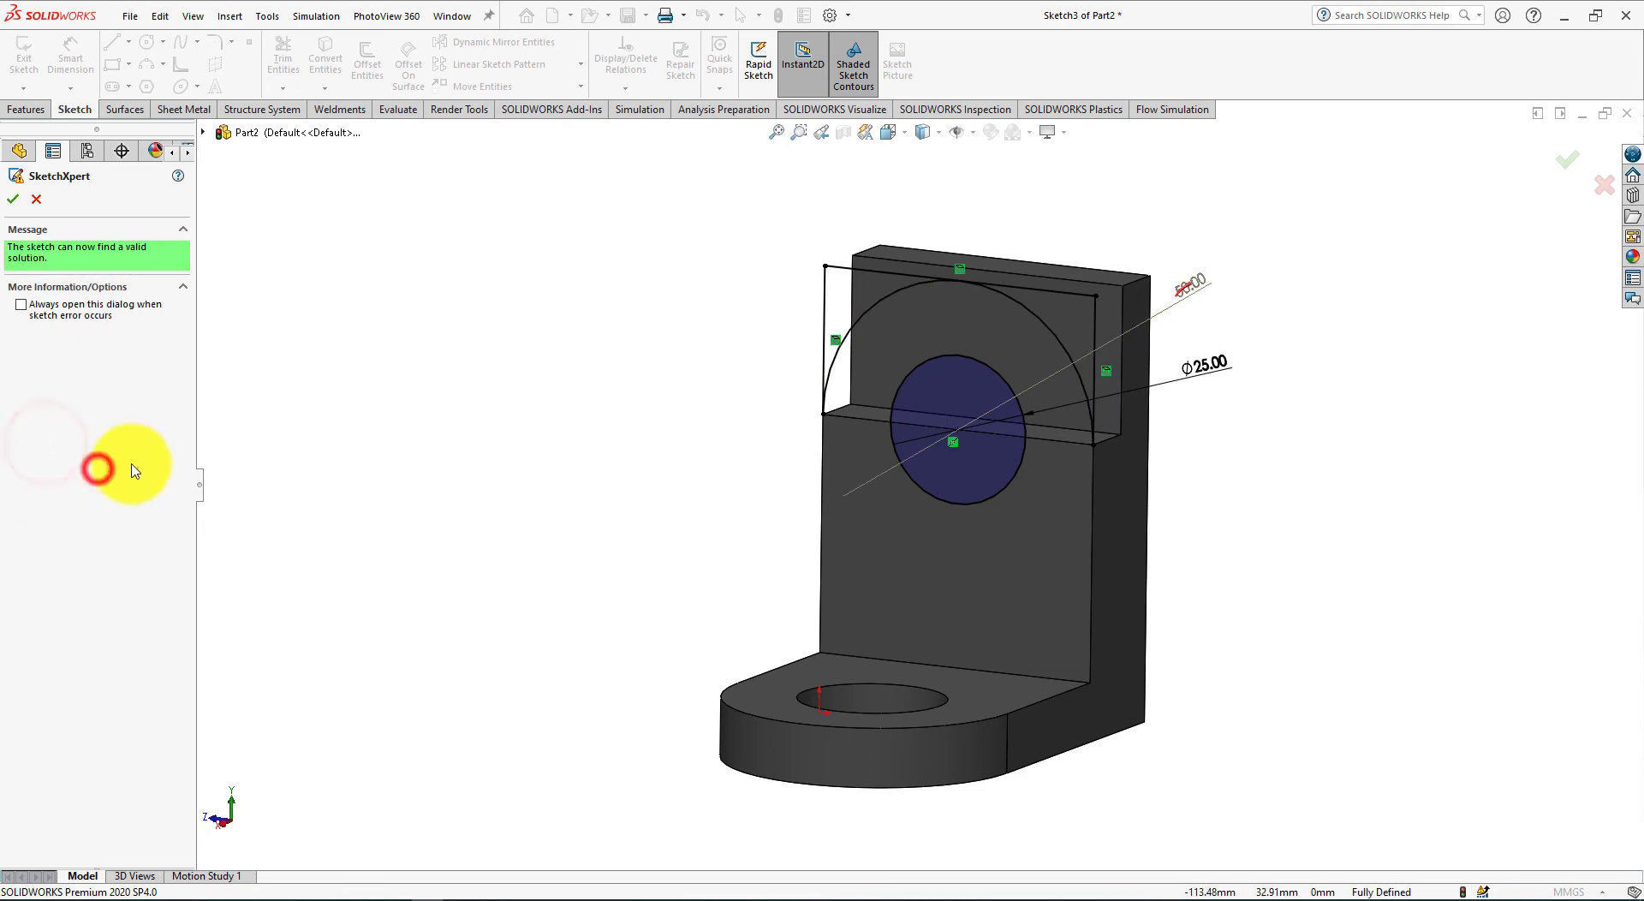
Cut-extrude the two corner regions outside the arc and the 25 mm circle through the upright, blind to 50 mm depth
{"action": "left_click", "coordinate": [12, 201]}
{"action": "mouse_move", "coordinate": [352, 297]}
{"action": "middle_mouse_down"}
{"action": "mouse_move", "coordinate": [404, 355]}
{"action": "mouse_move", "coordinate": [469, 238]}
{"action": "mouse_move", "coordinate": [496, 264]}
{"action": "mouse_move", "coordinate": [426, 209]}
{"action": "mouse_move", "coordinate": [371, 261]}
{"action": "mouse_move", "coordinate": [395, 275]}
{"action": "mouse_move", "coordinate": [352, 217]}
{"action": "middle_mouse_up"}
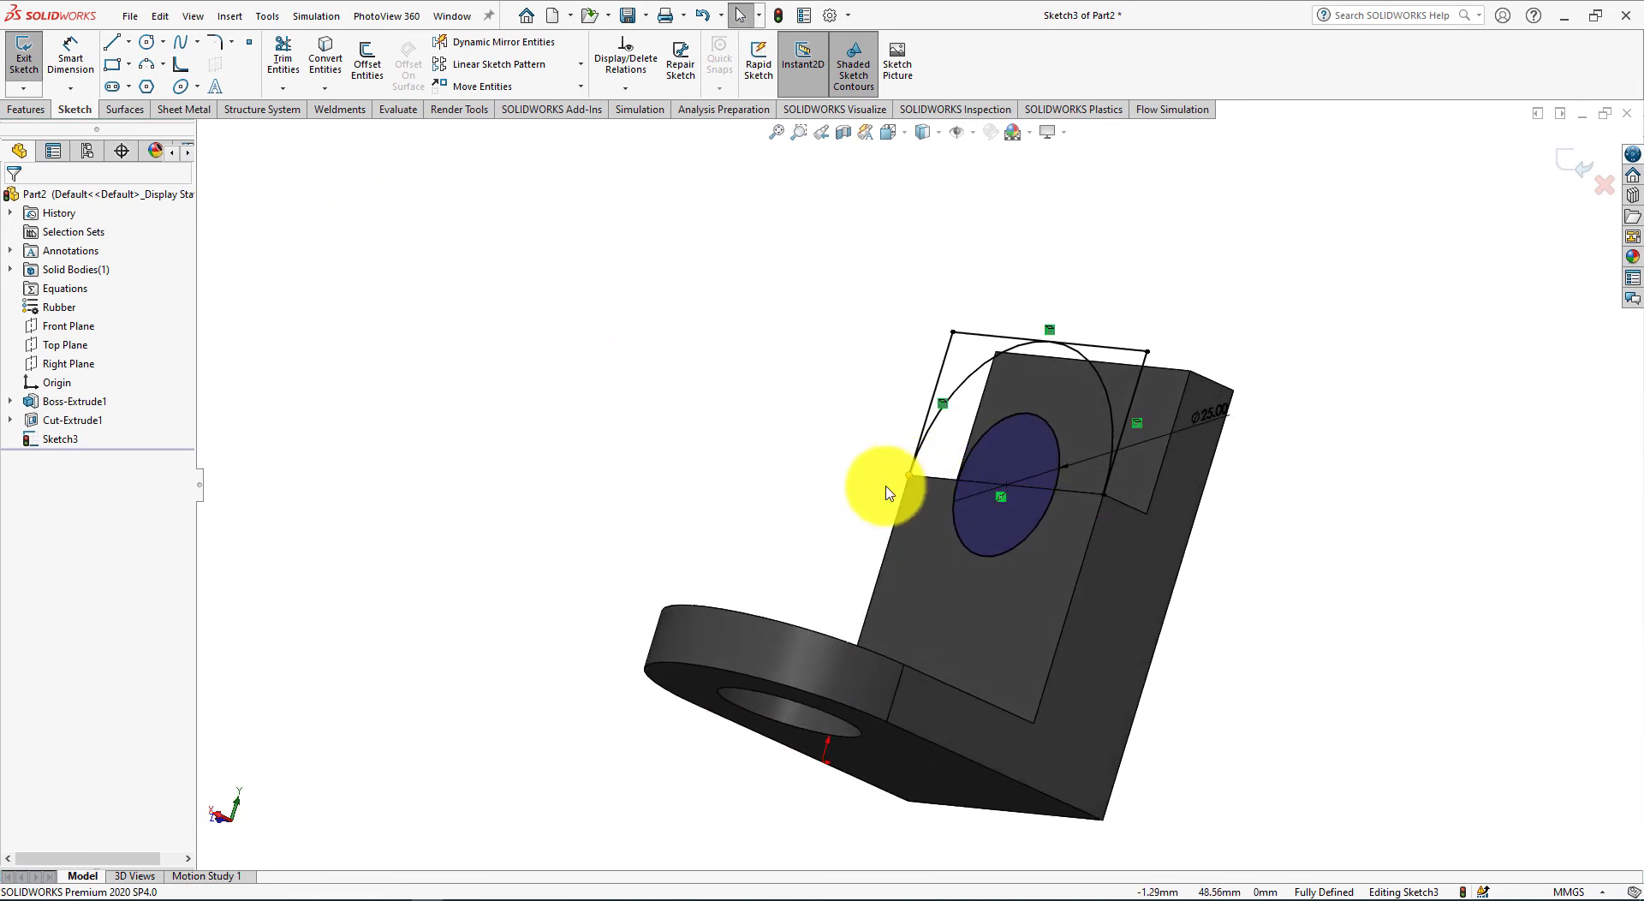
{"action": "mouse_move", "coordinate": [708, 460]}
{"action": "middle_mouse_down"}
{"action": "mouse_move", "coordinate": [745, 448]}
{"action": "mouse_move", "coordinate": [746, 483]}
{"action": "mouse_move", "coordinate": [723, 466]}
{"action": "middle_mouse_up"}
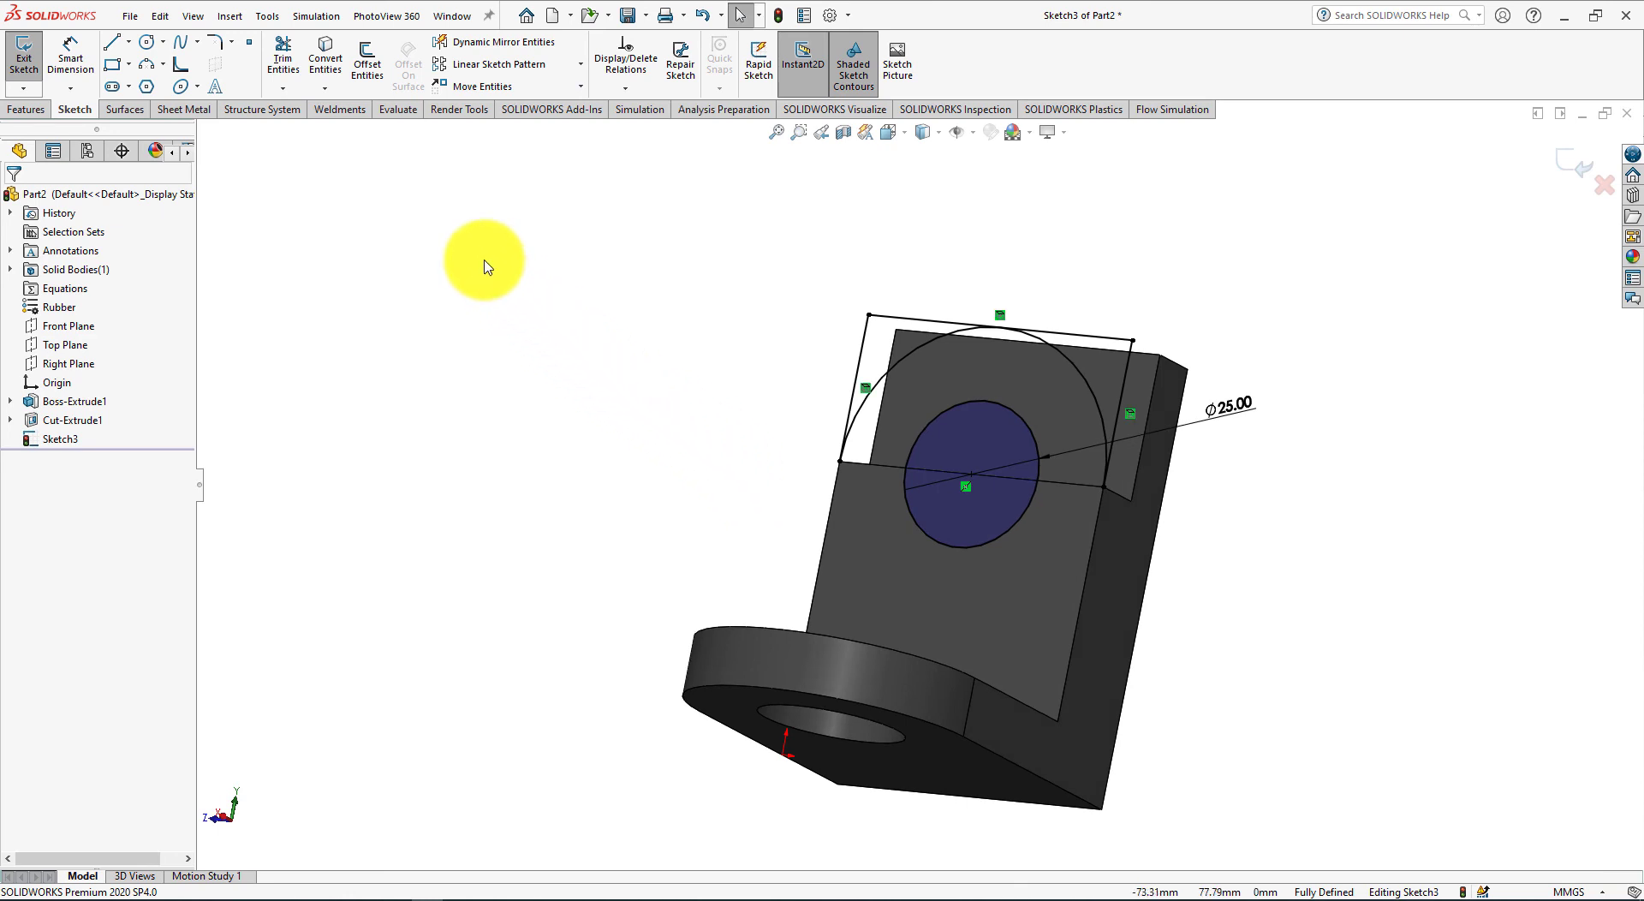
{"action": "left_click", "coordinate": [28, 108]}
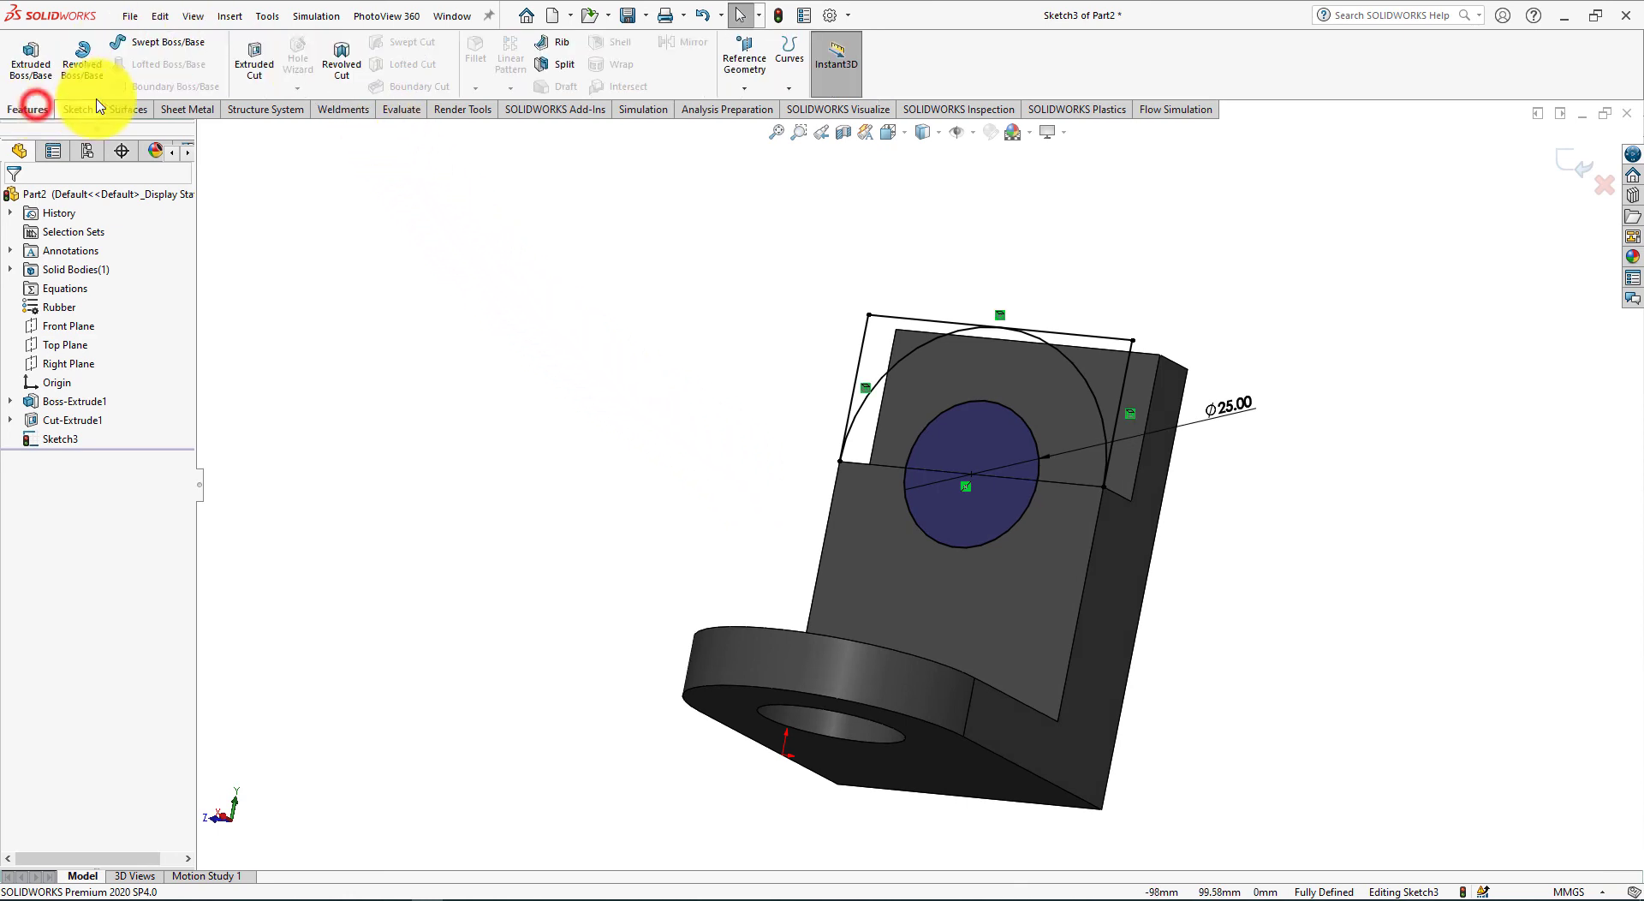
{"action": "left_click", "coordinate": [253, 54]}
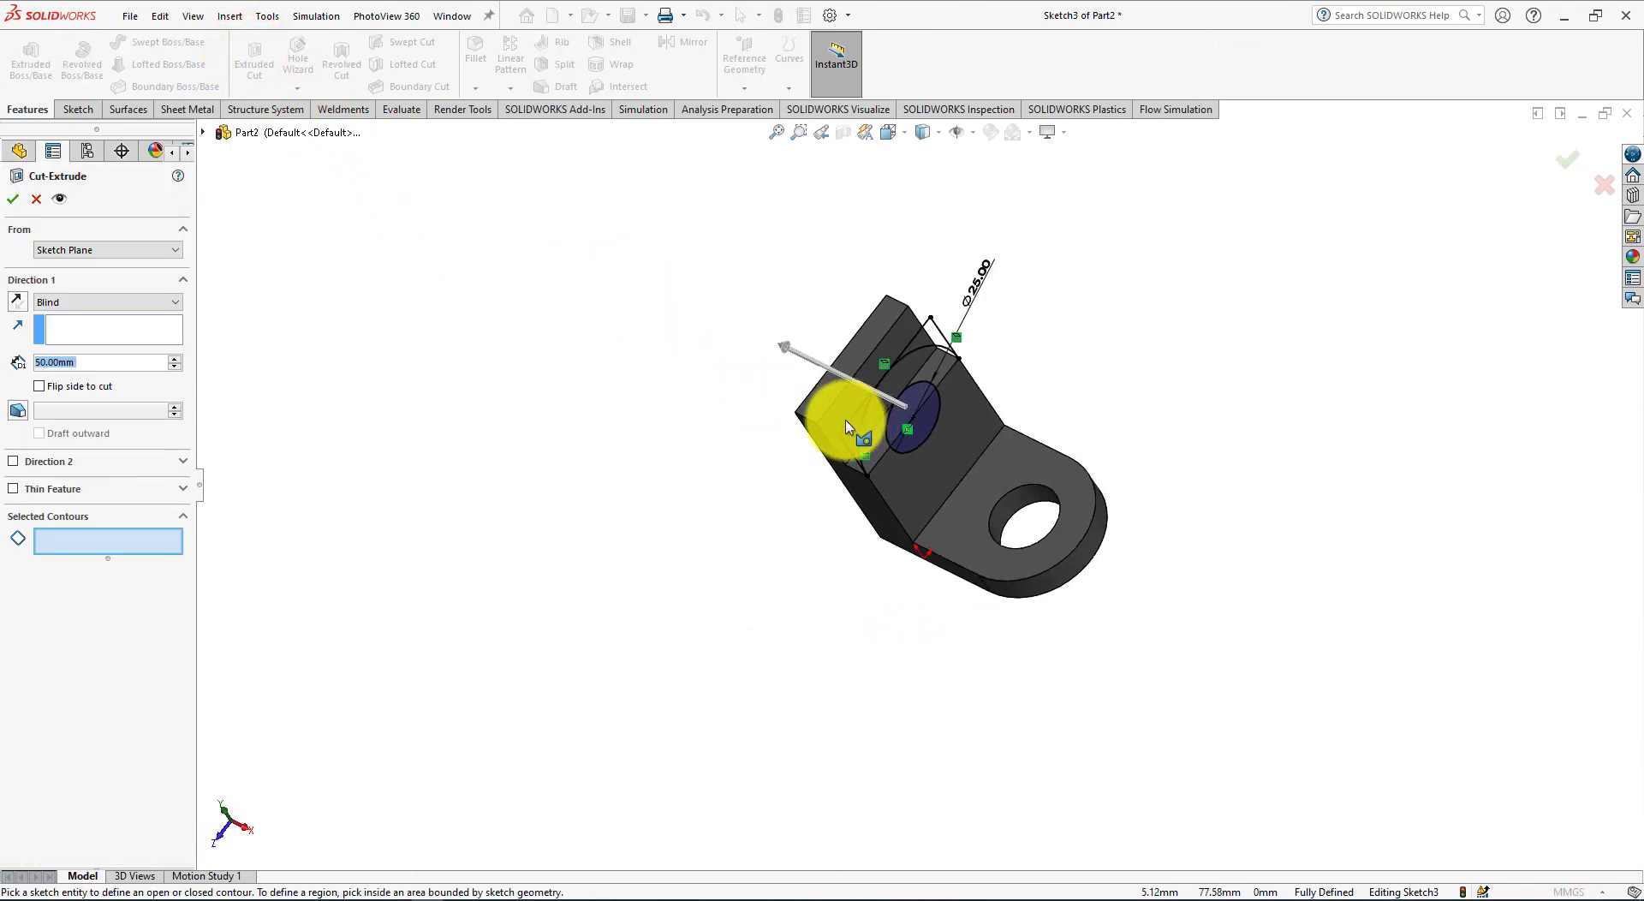
{"action": "left_click", "coordinate": [852, 440]}
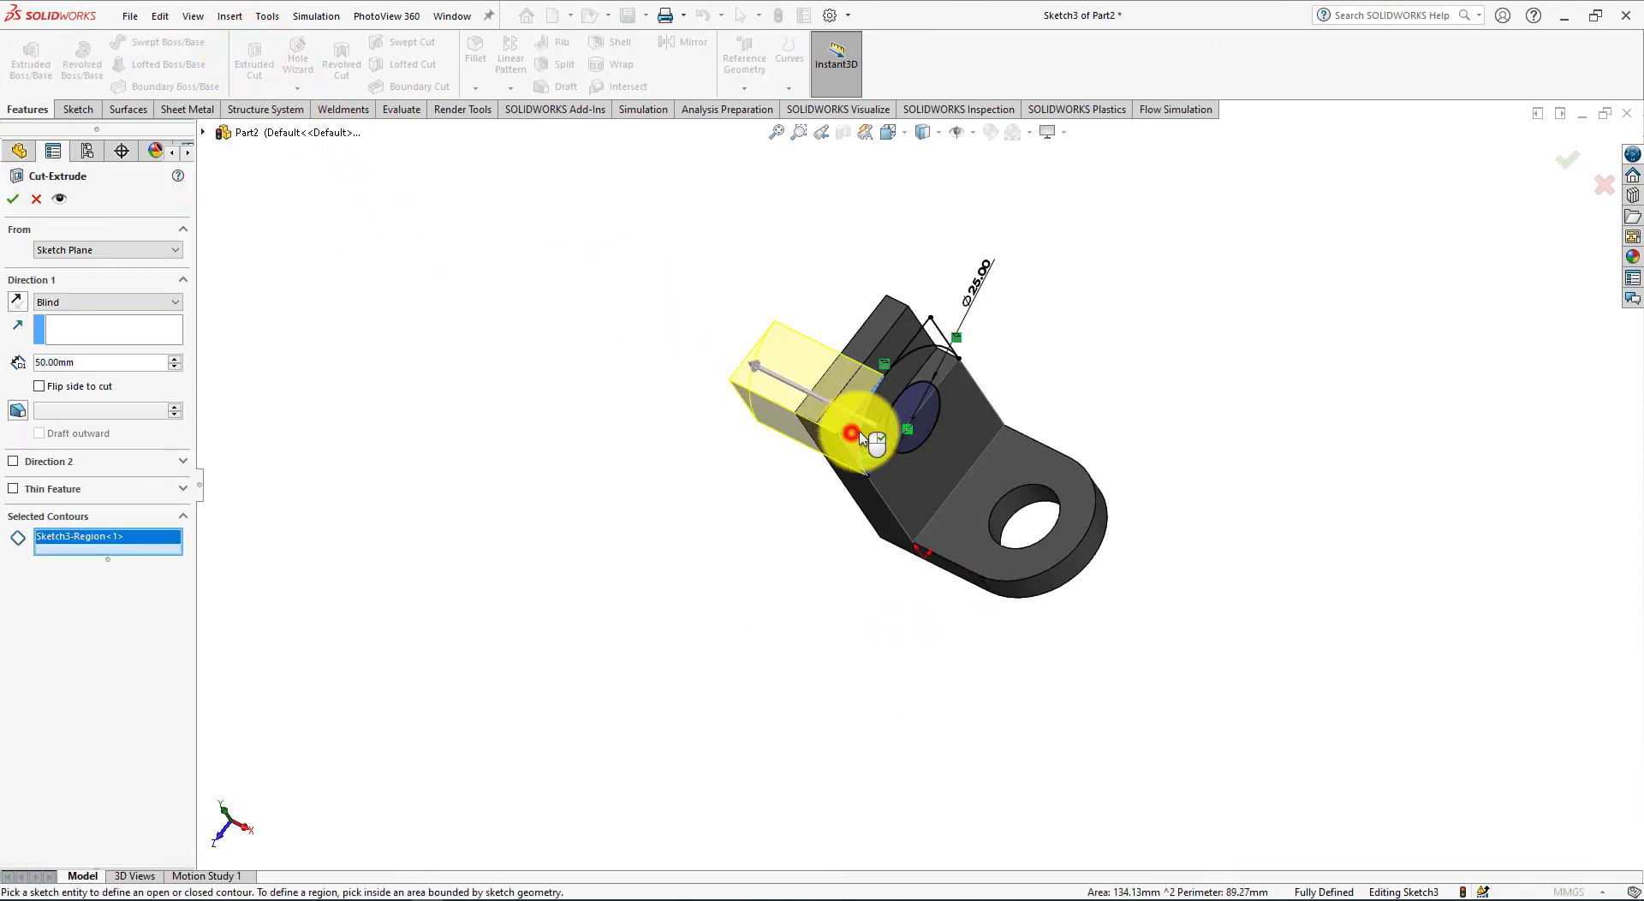
{"action": "left_click", "coordinate": [929, 336]}
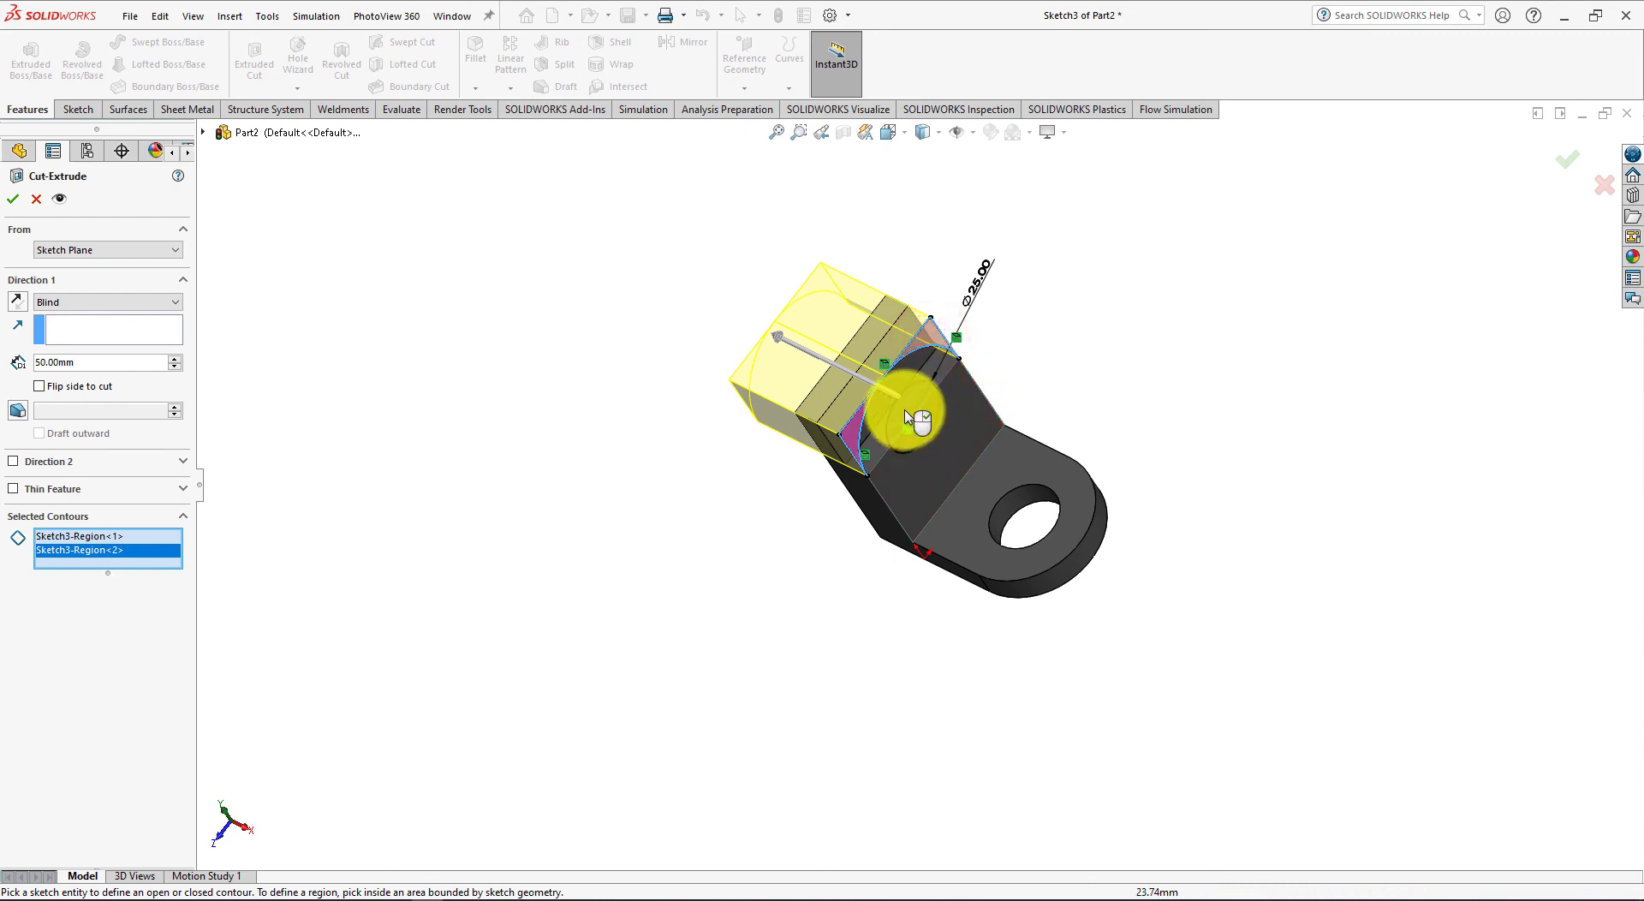
{"action": "left_click", "coordinate": [938, 420]}
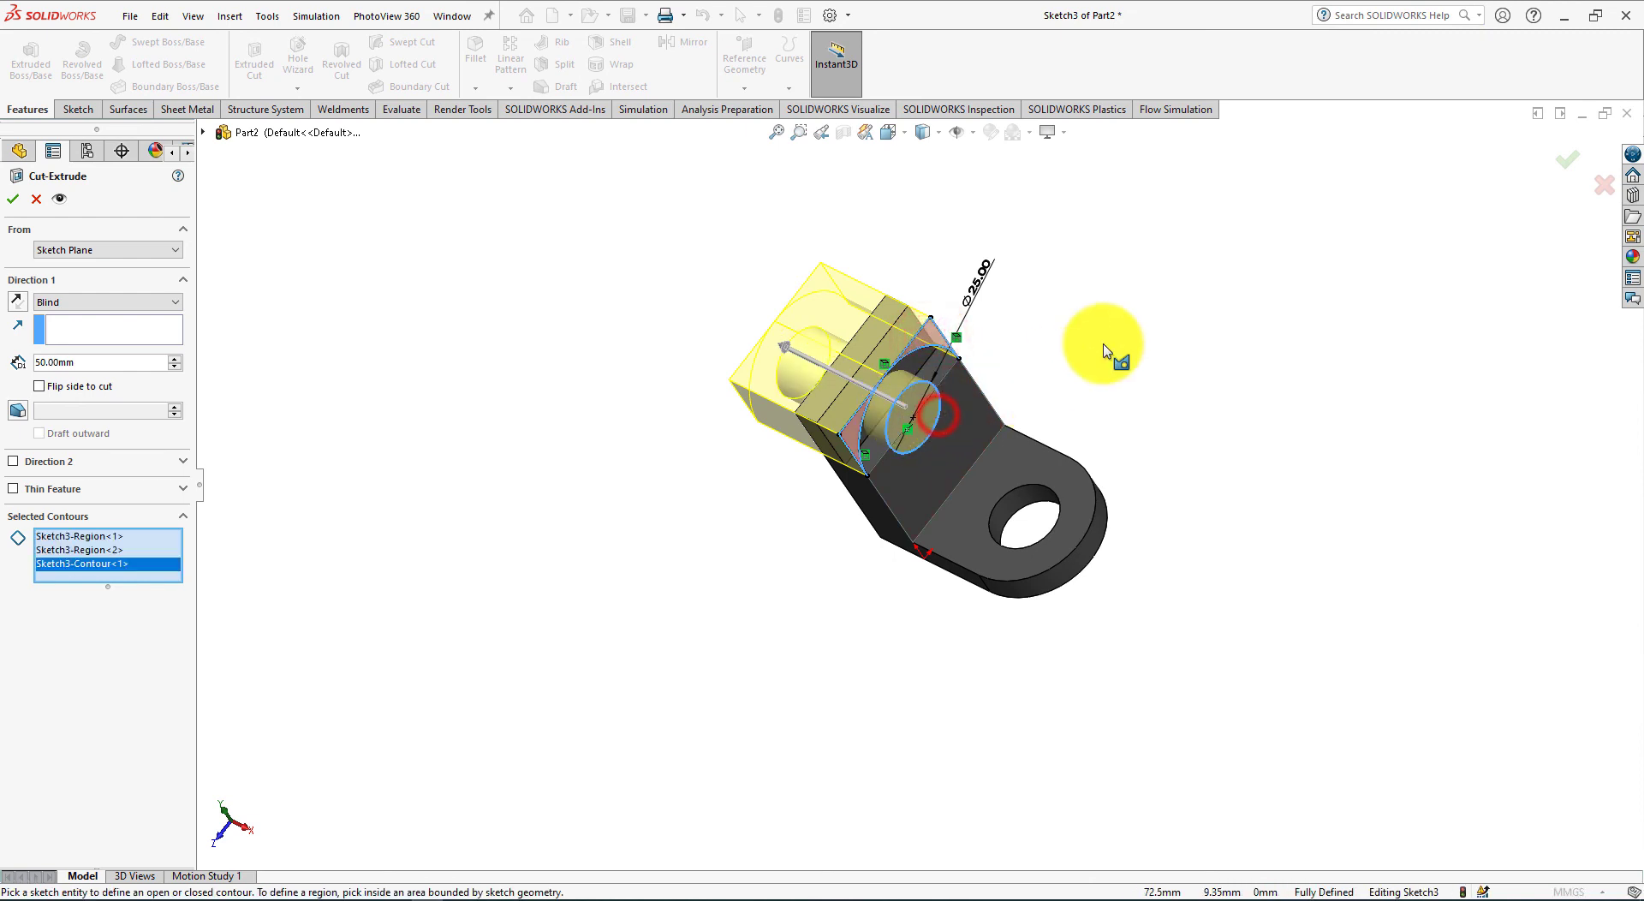
{"action": "middle_click_drag", "start_coordinate": [1160, 334], "coordinate": [1160, 180]}
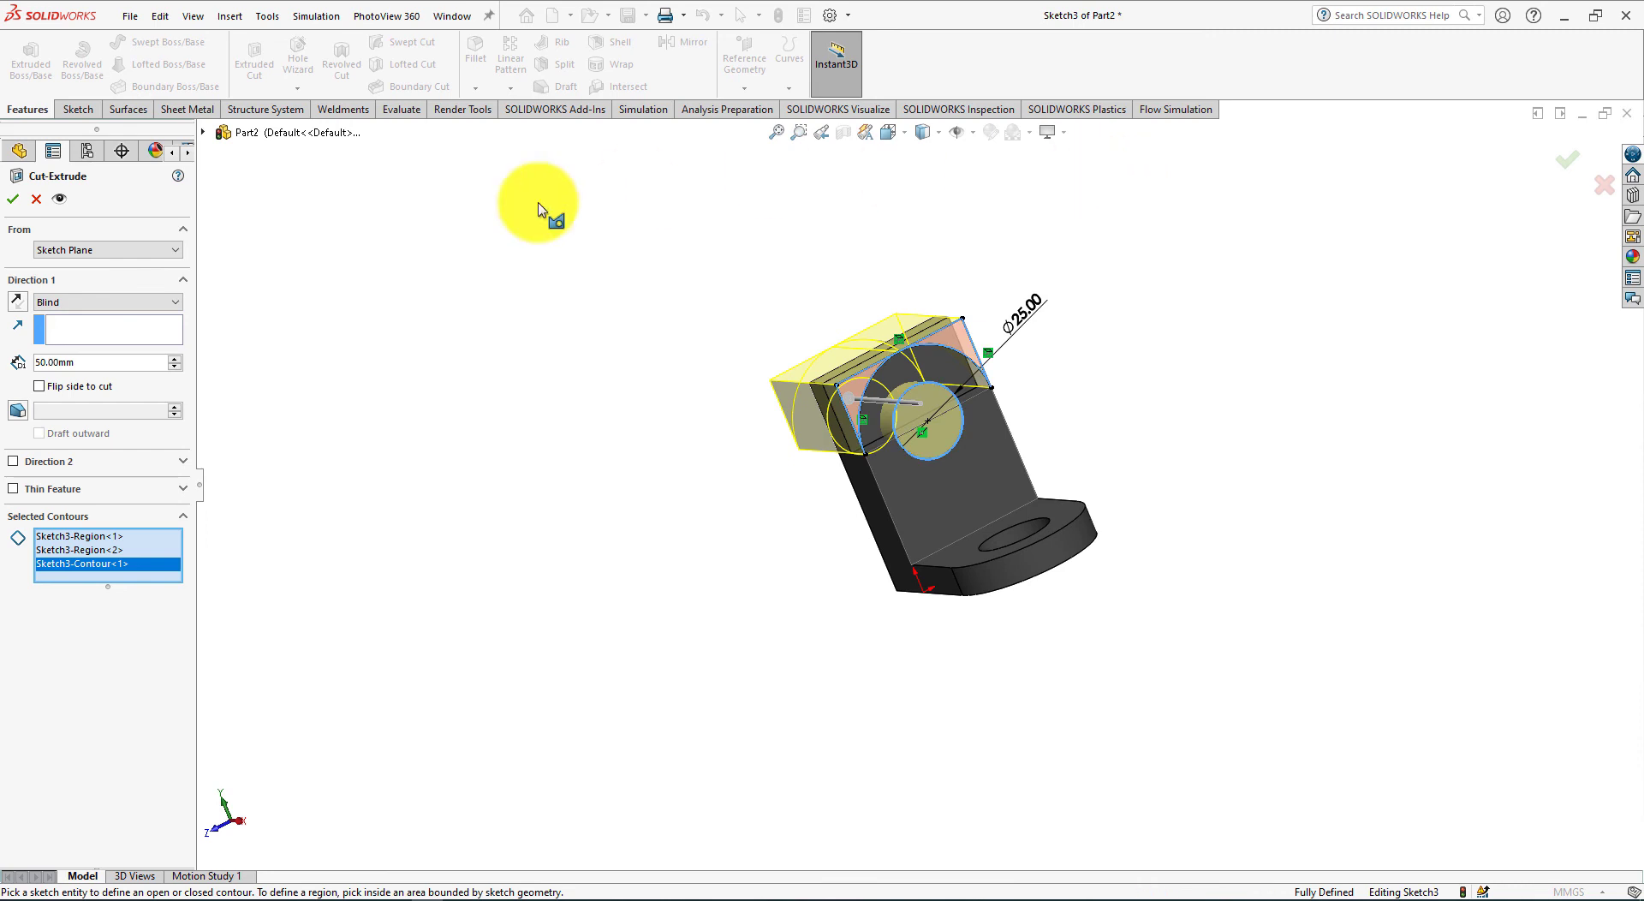
{"action": "left_click", "coordinate": [11, 202]}
Orient the finished bracket to the isometric view and compare it with the Exercise-52 reference drawing
{"action": "middle_click_drag", "start_coordinate": [470, 293], "coordinate": [491, 334]}
{"action": "key", "text": "space"}
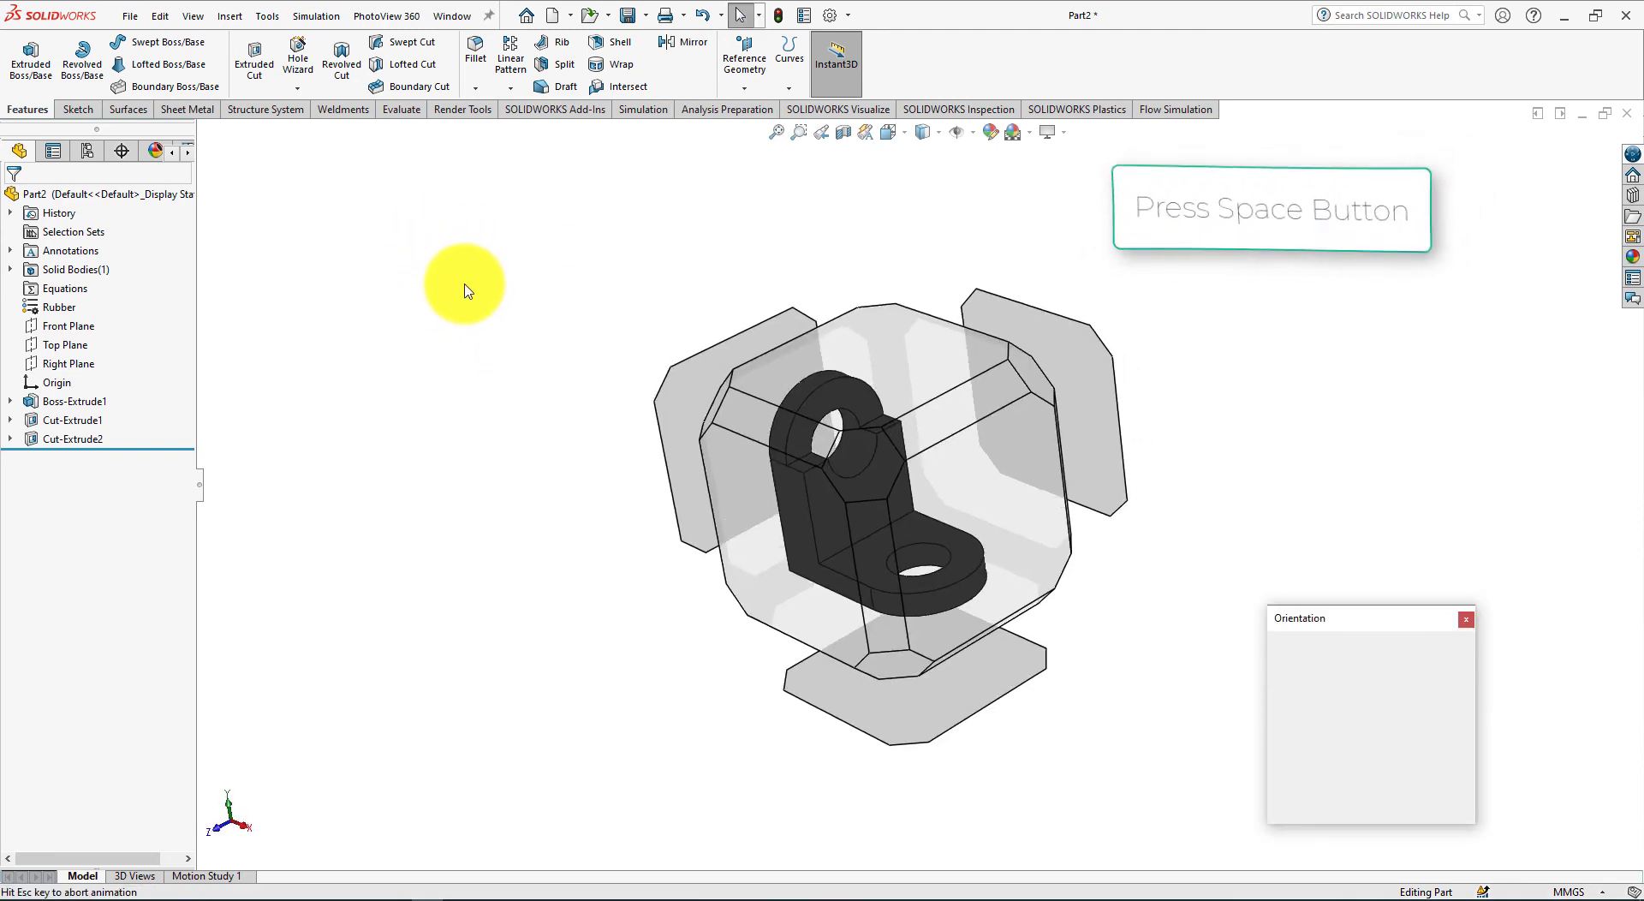
{"action": "left_click", "coordinate": [1450, 674]}
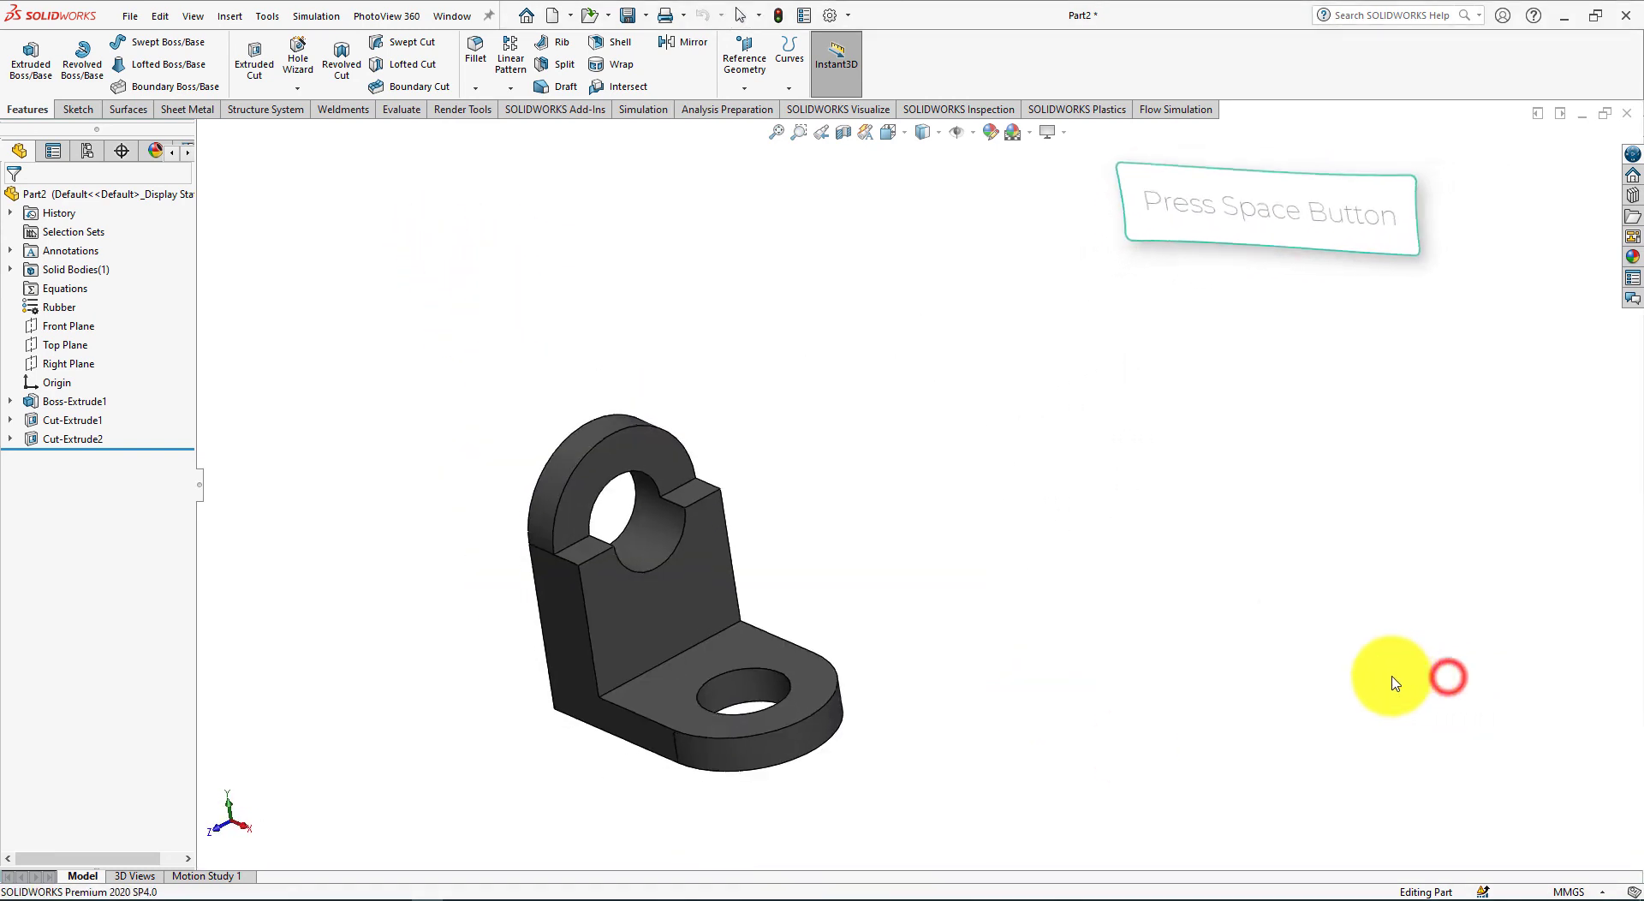
{"action": "key", "text": "alt+Tab"}
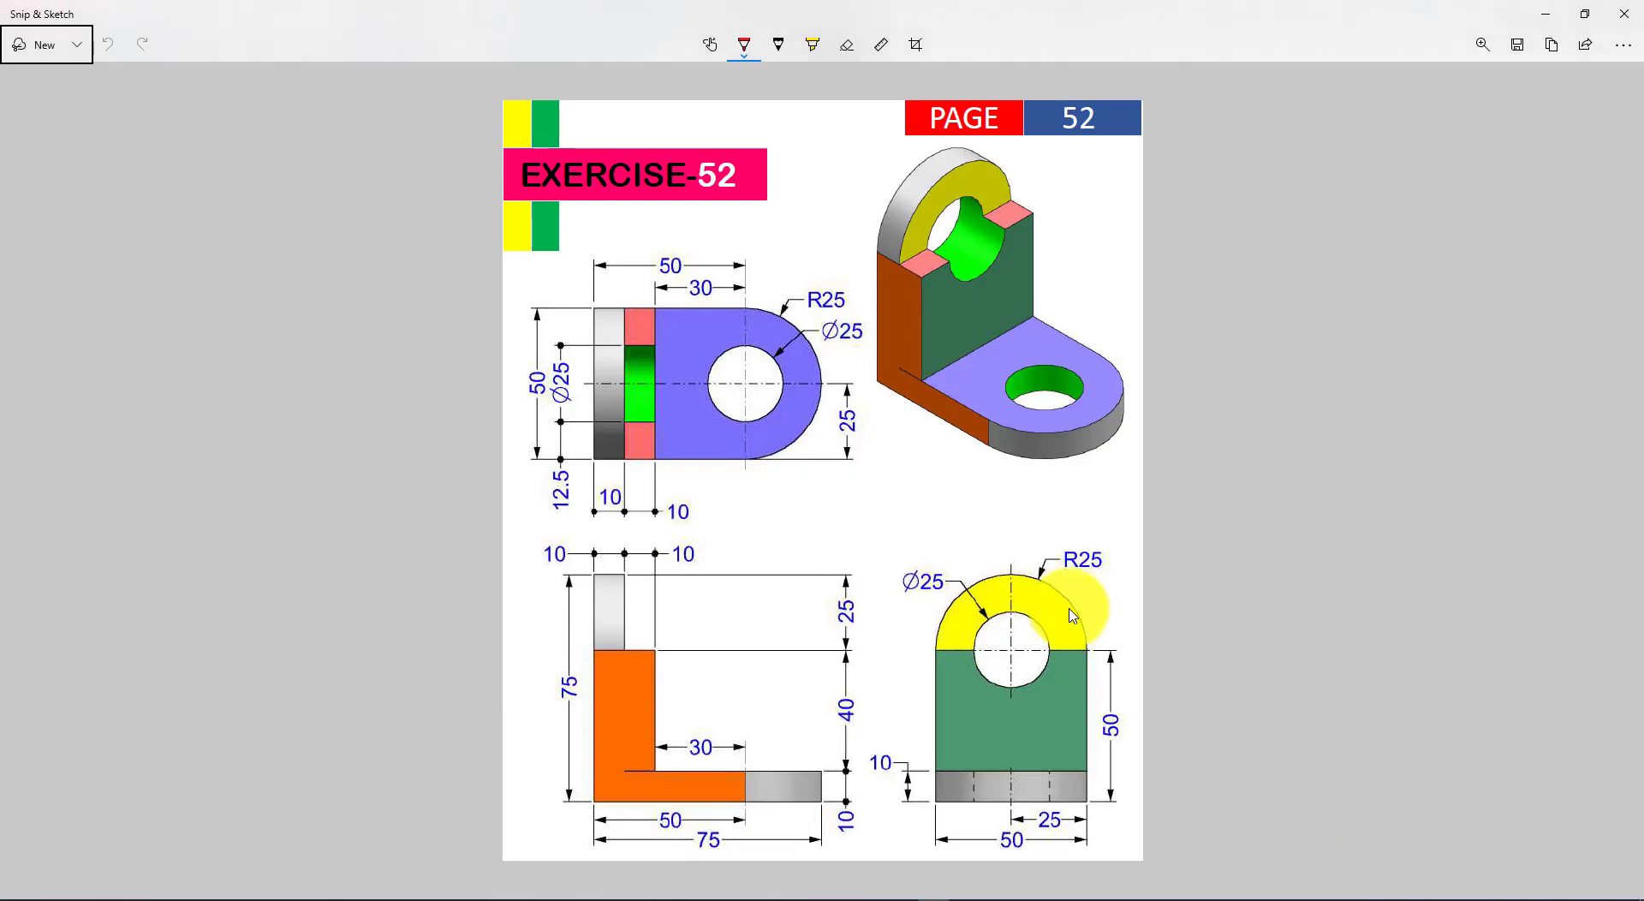
{"action": "key", "text": "alt+Tab"}
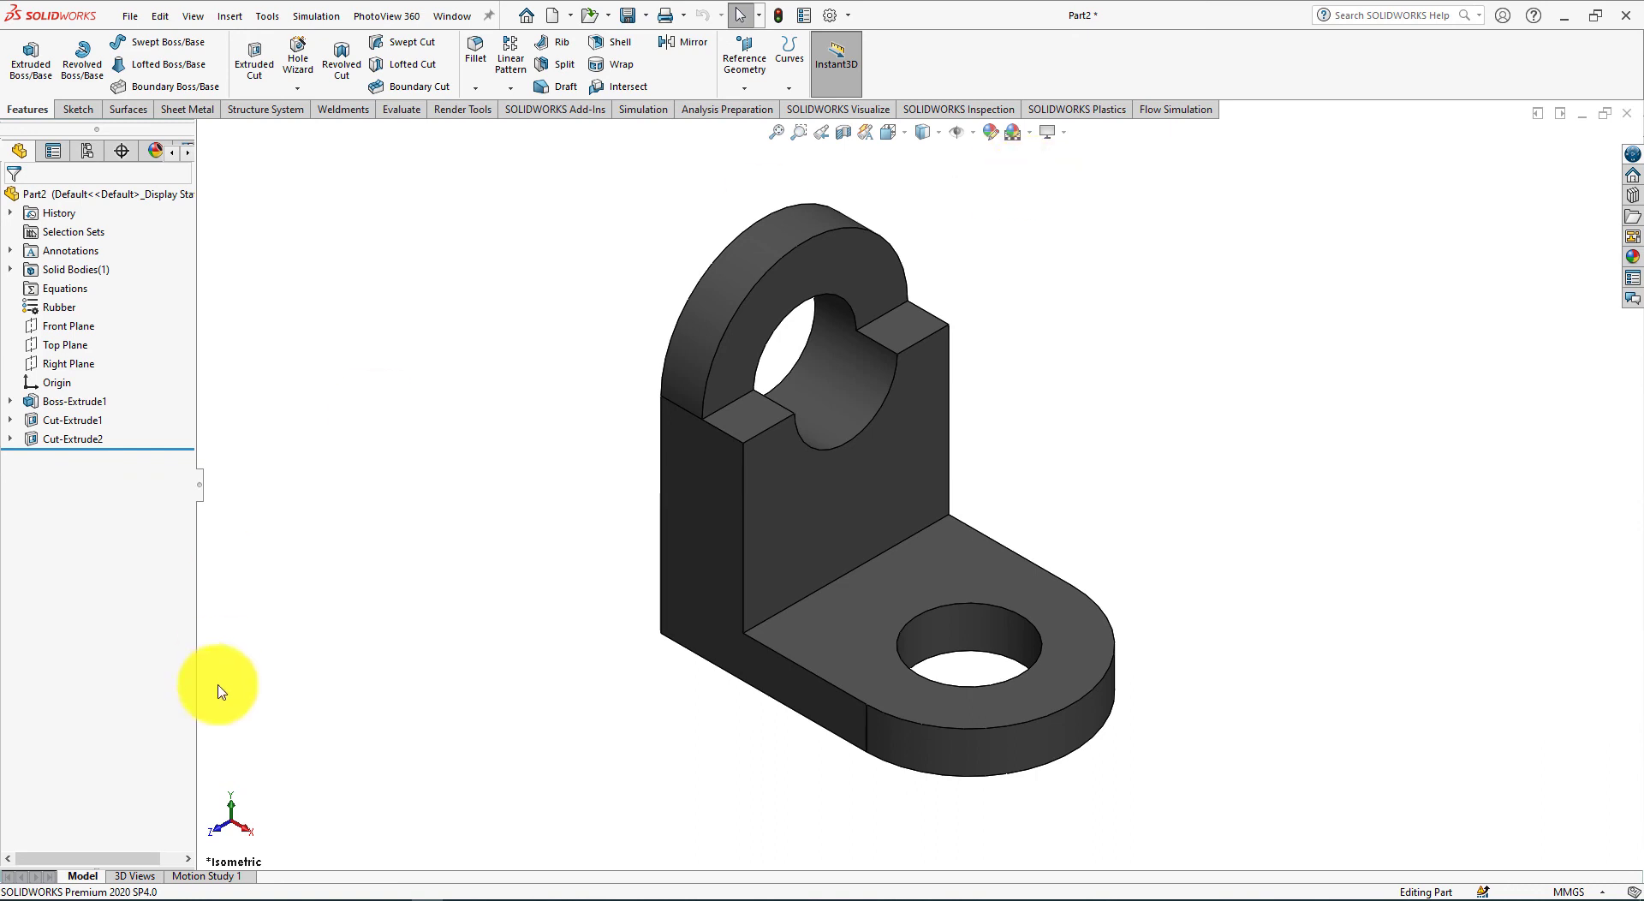
Create a rotate-model animation in Motion Study 1 with one clockwise turn about the Y-axis, start time 0, and play it from the start
{"action": "left_click", "coordinate": [214, 875]}
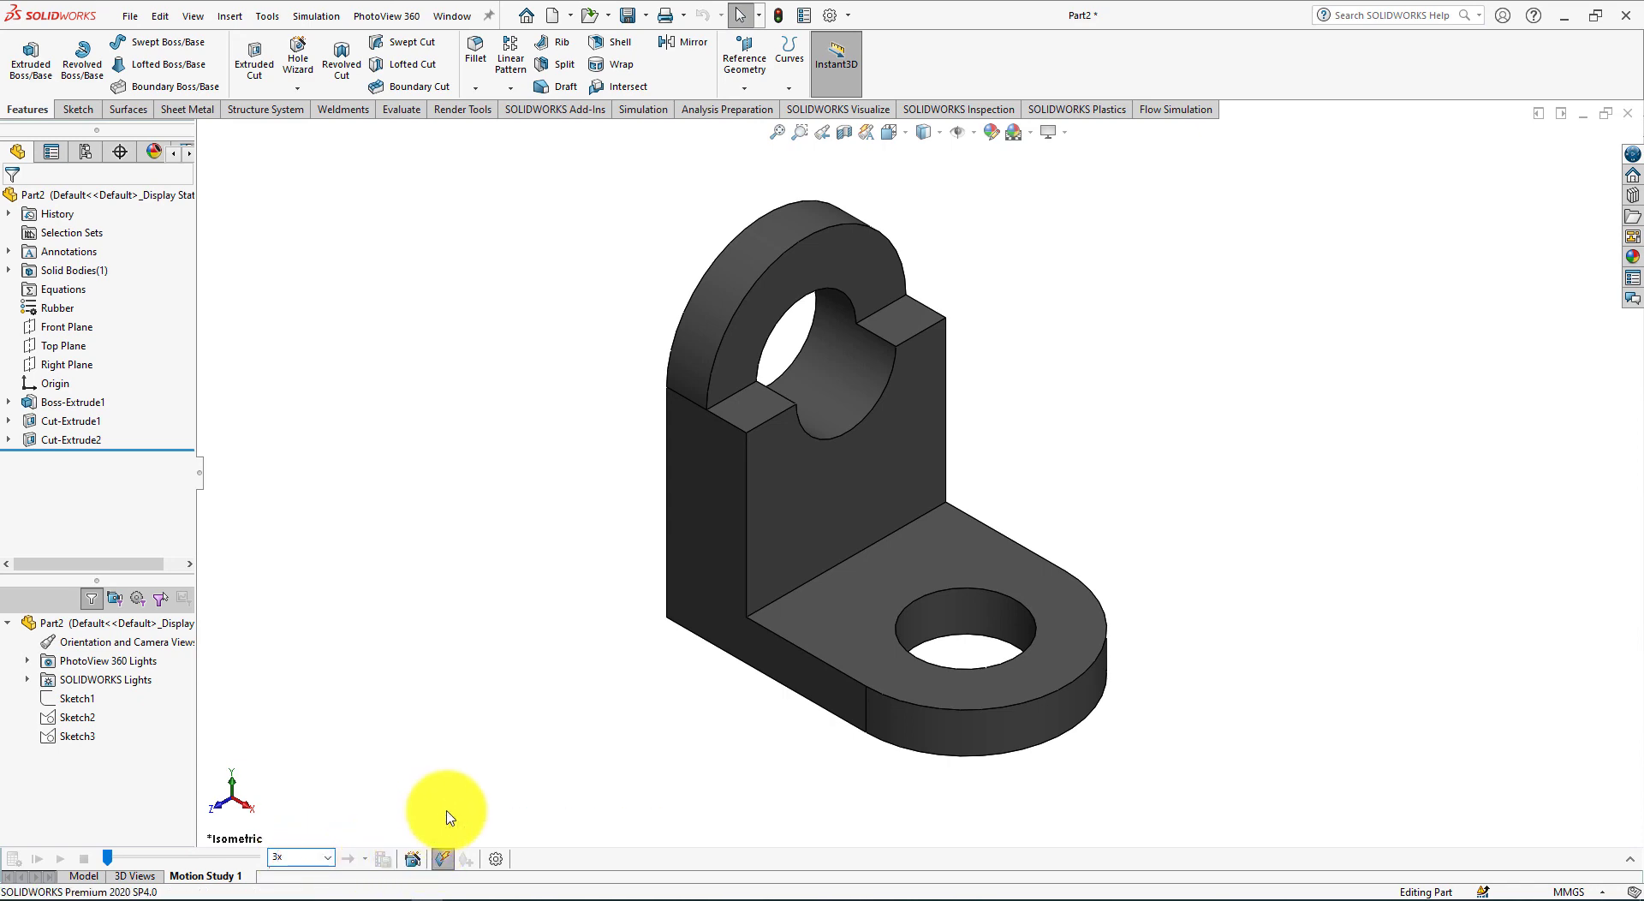
{"action": "left_click", "coordinate": [412, 860]}
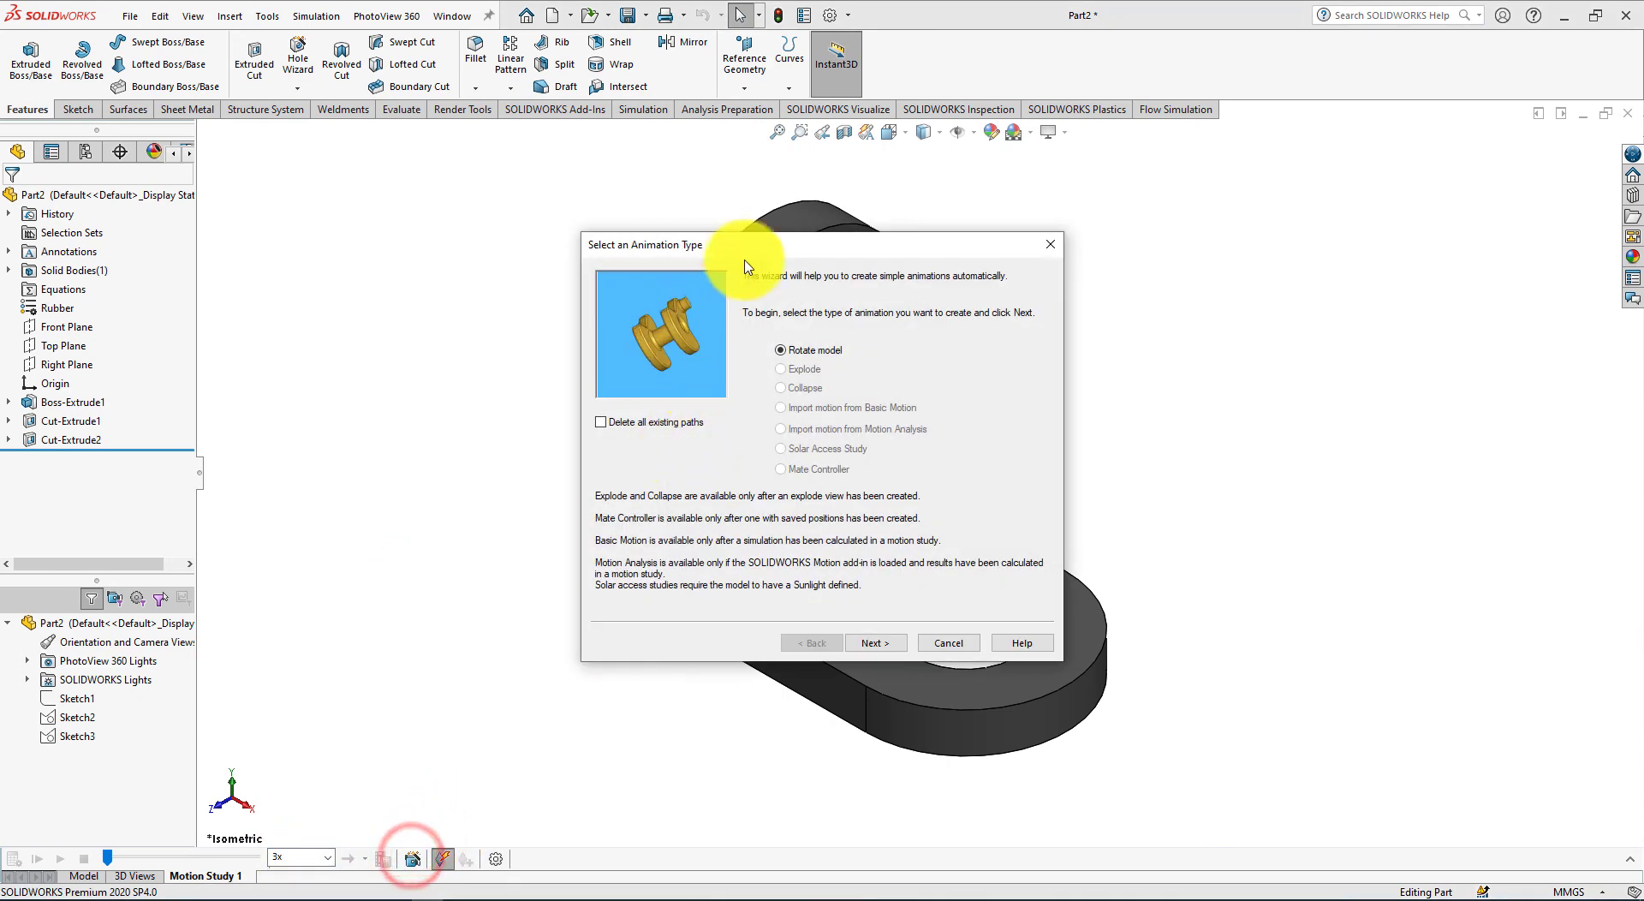
{"action": "left_click_drag", "start_coordinate": [739, 248], "coordinate": [226, 144]}
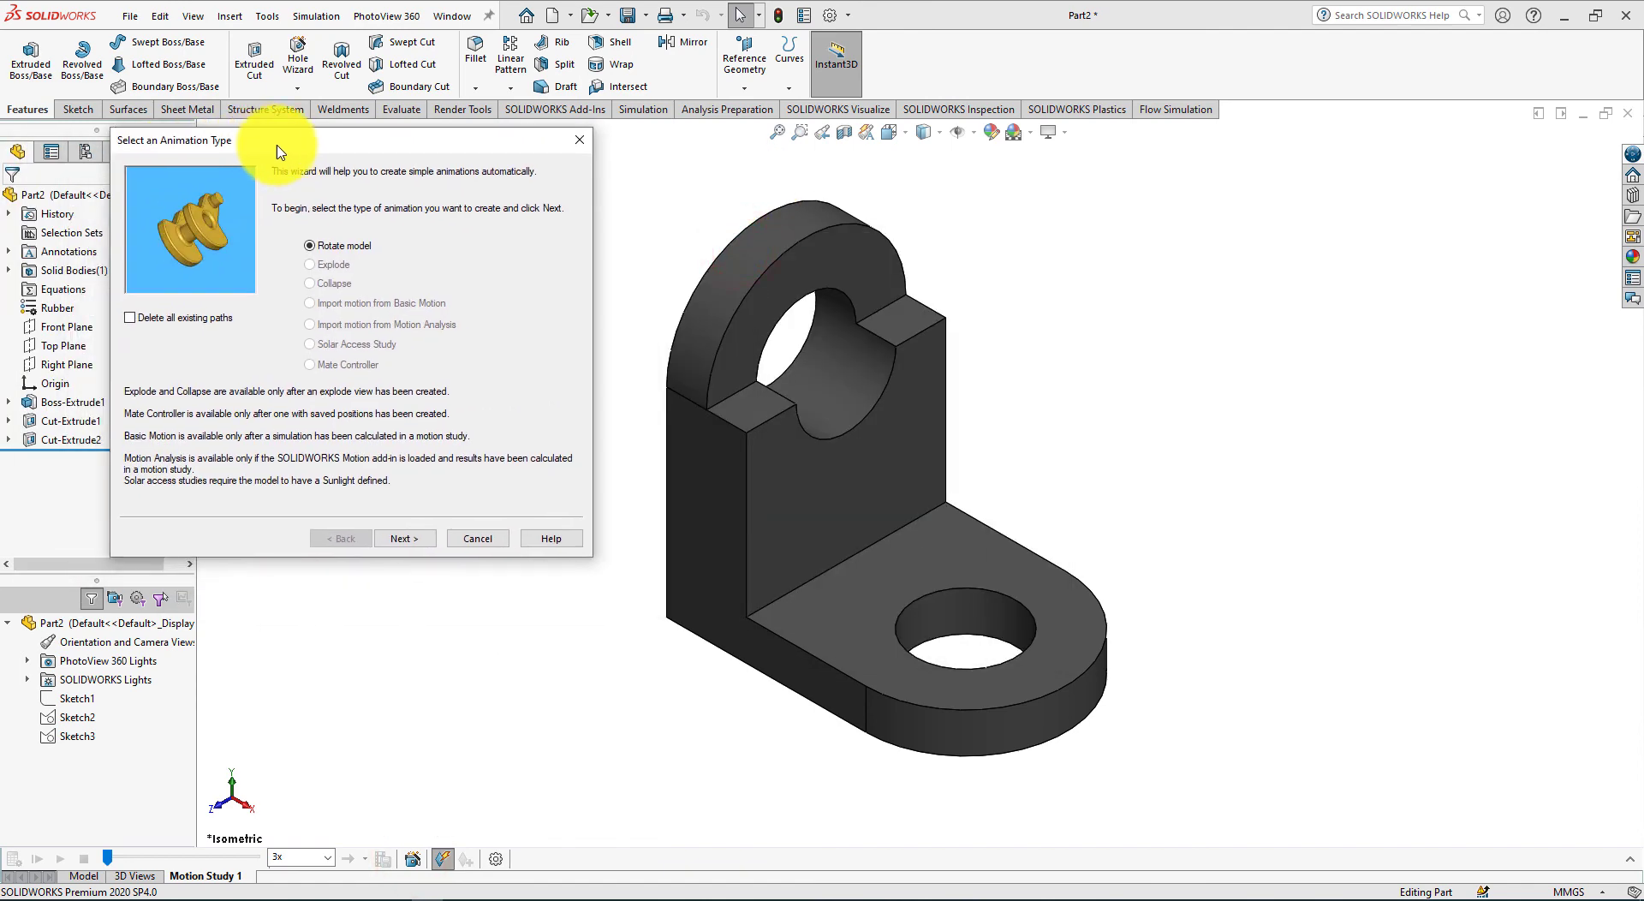
{"action": "left_click", "coordinate": [420, 538]}
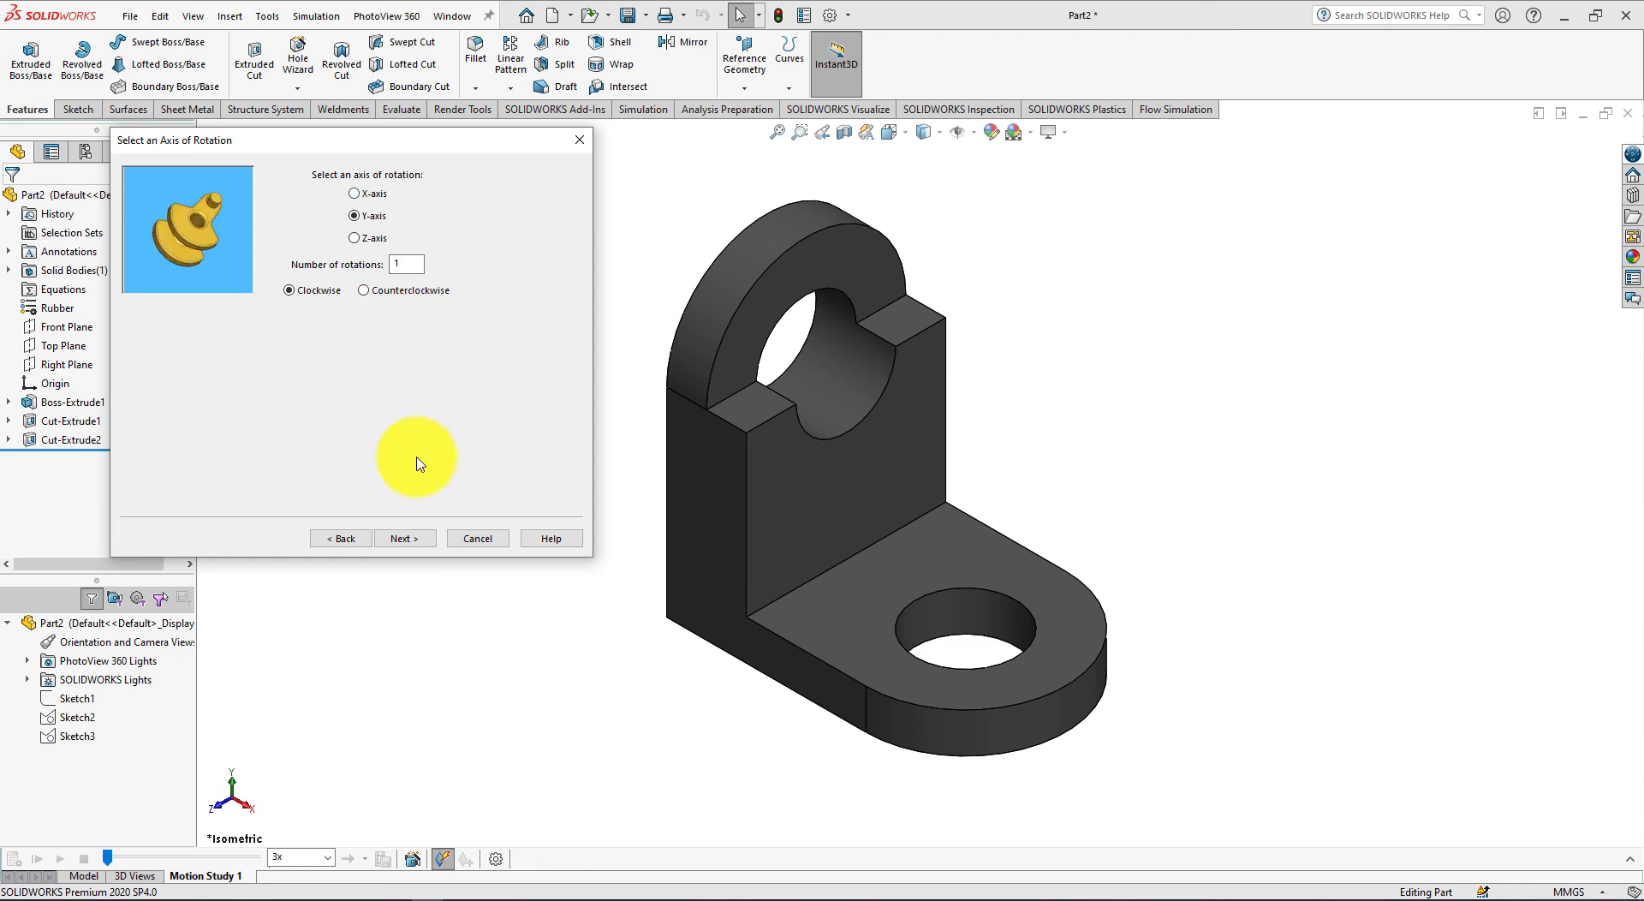
{"action": "left_click", "coordinate": [417, 538]}
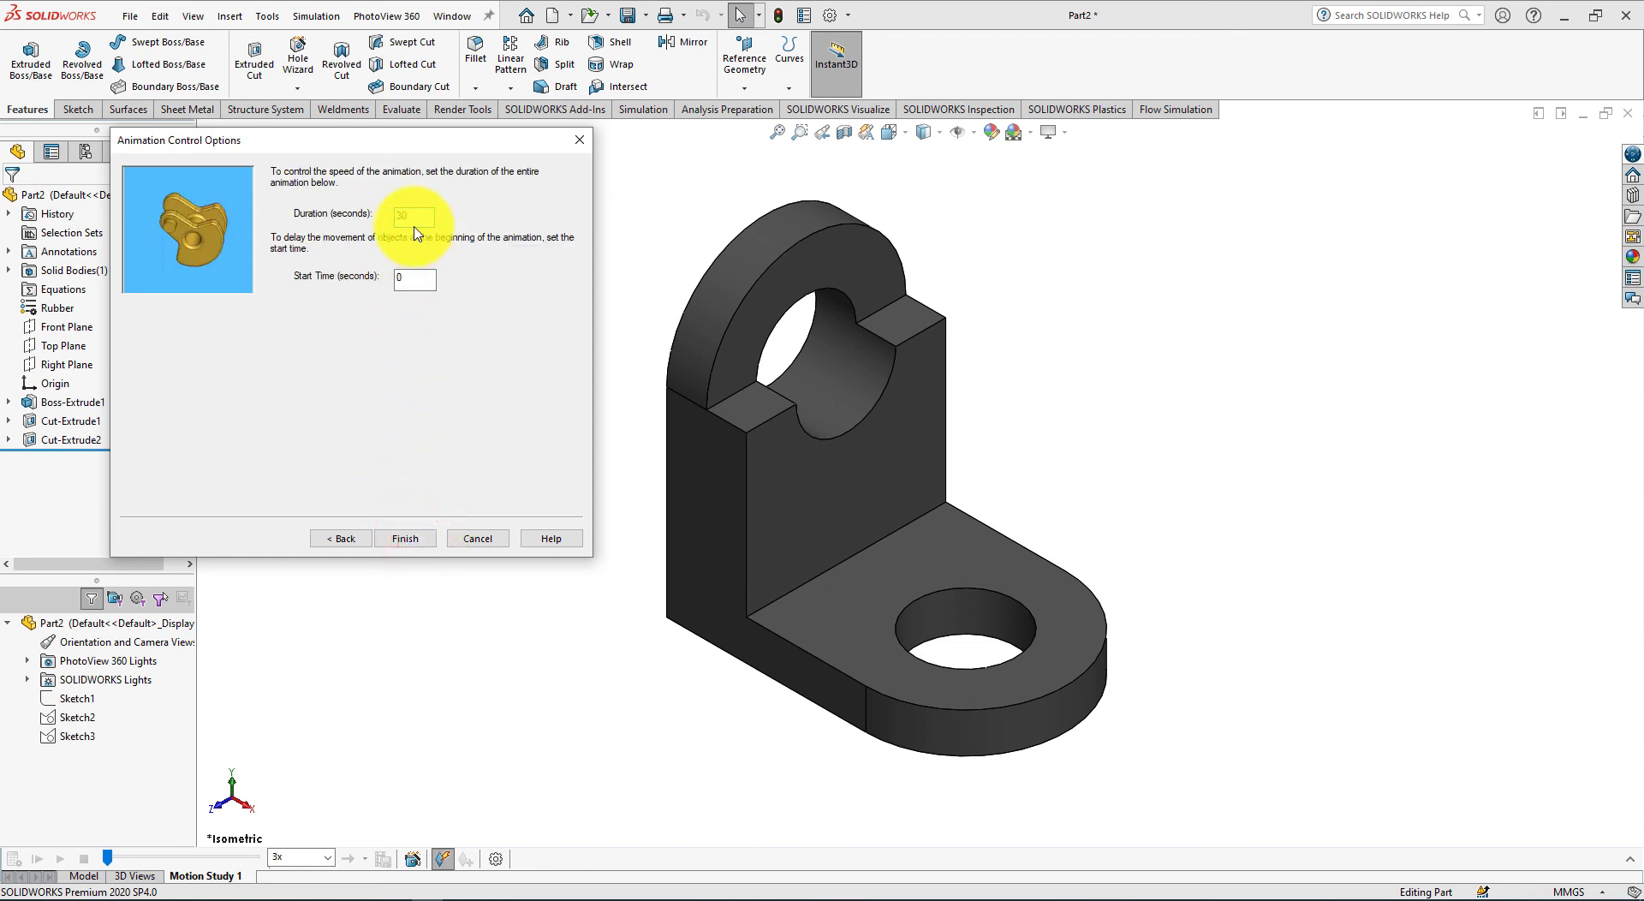
{"action": "left_click", "coordinate": [419, 540]}
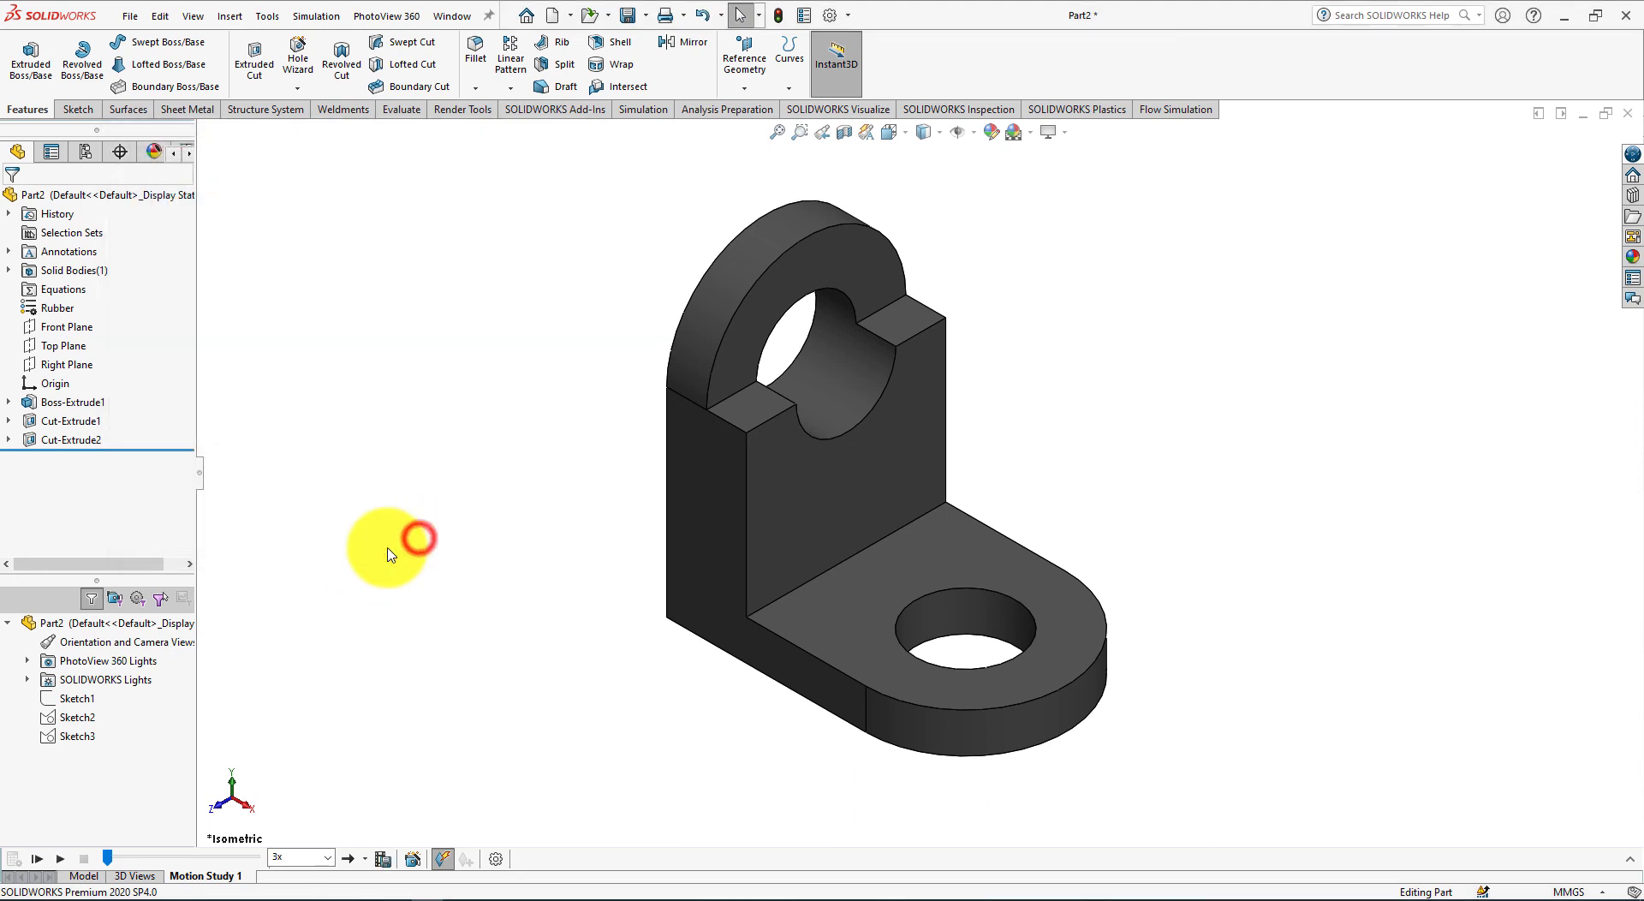
{"action": "left_click", "coordinate": [35, 860]}
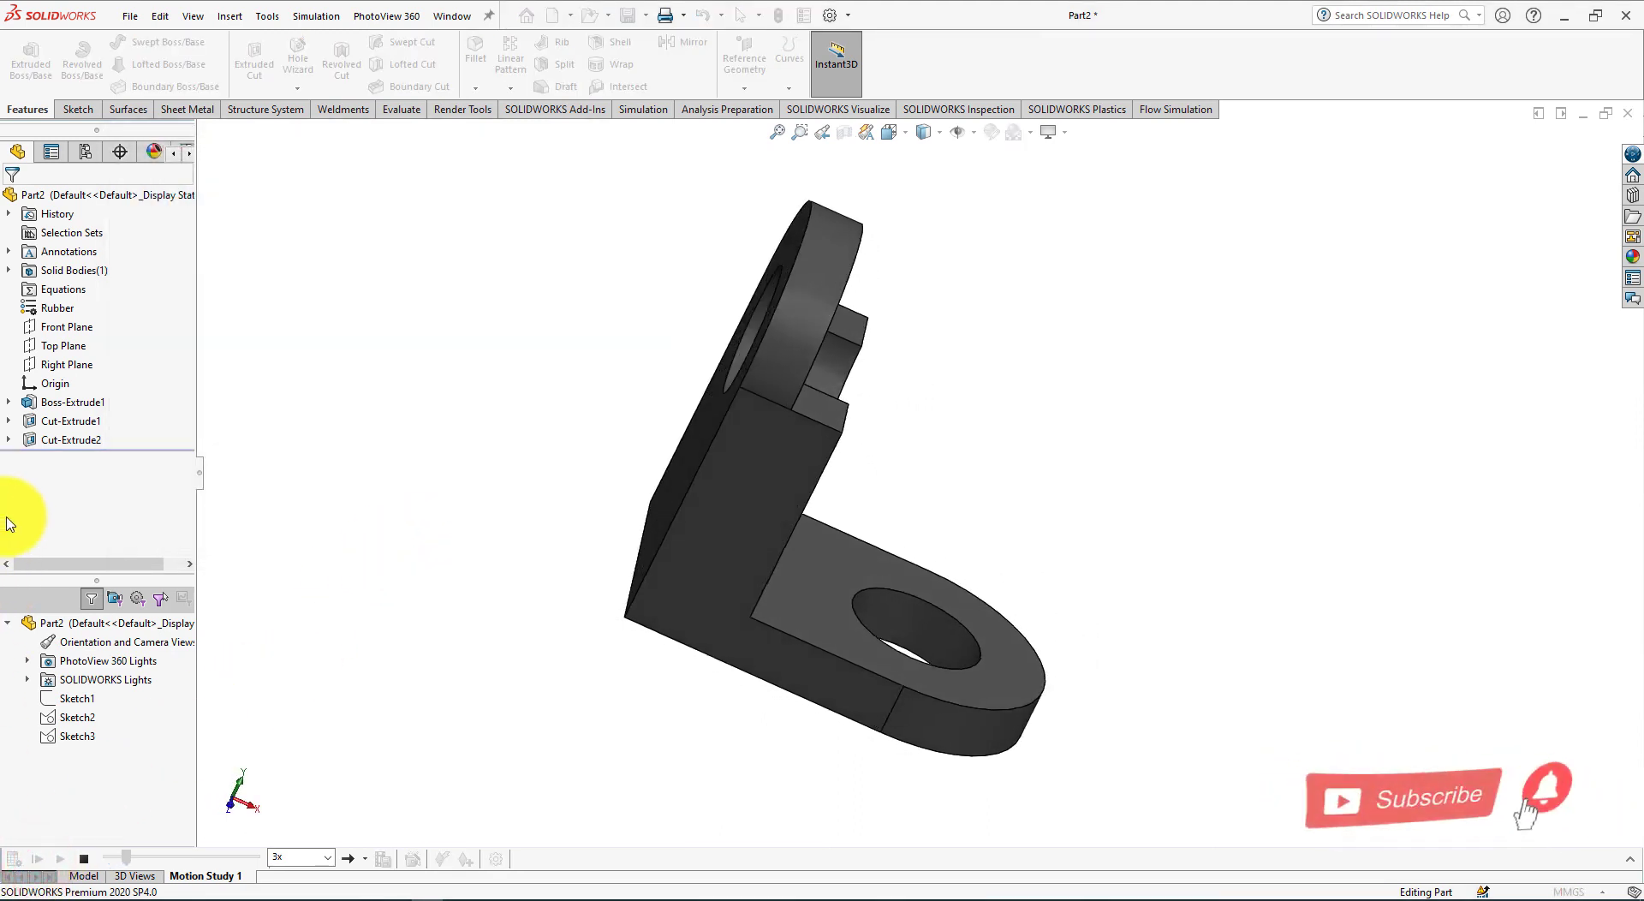